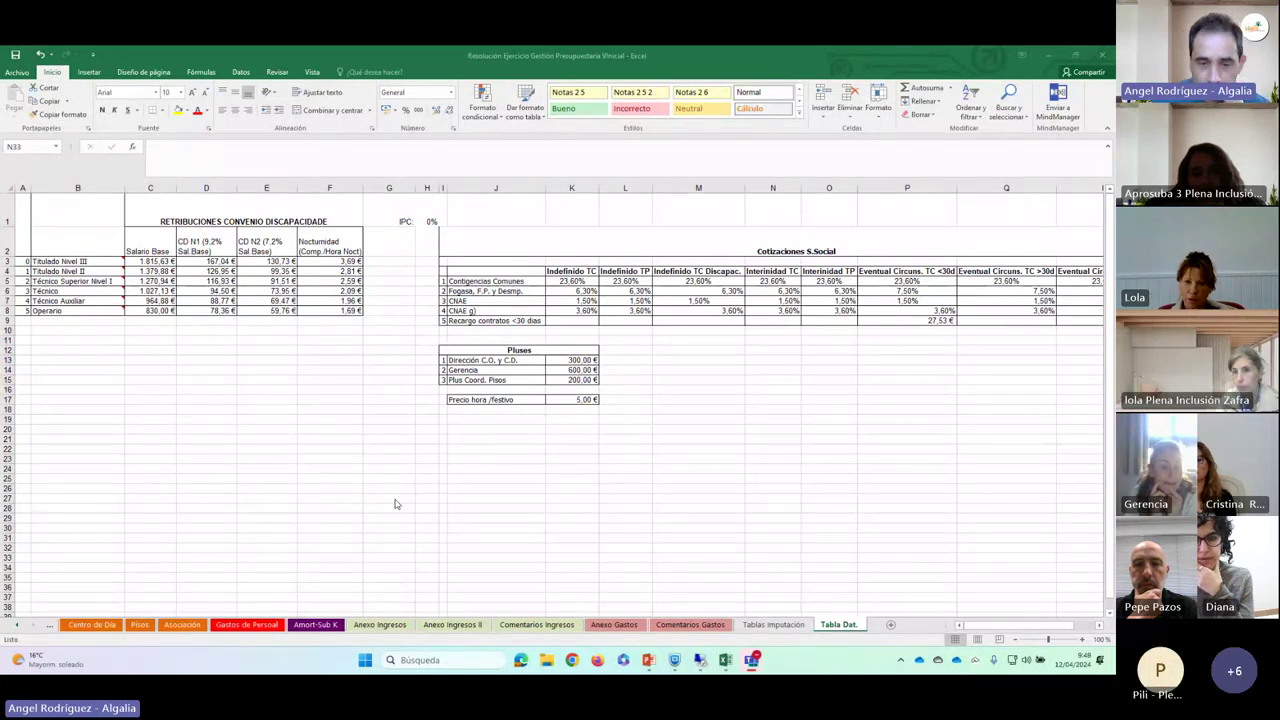
- Examine the index codes beside the Cotizaciones S.Social and Pluses tables on the Tabla Dat. sheet
{"action": "left_click", "coordinate": [152, 439]}
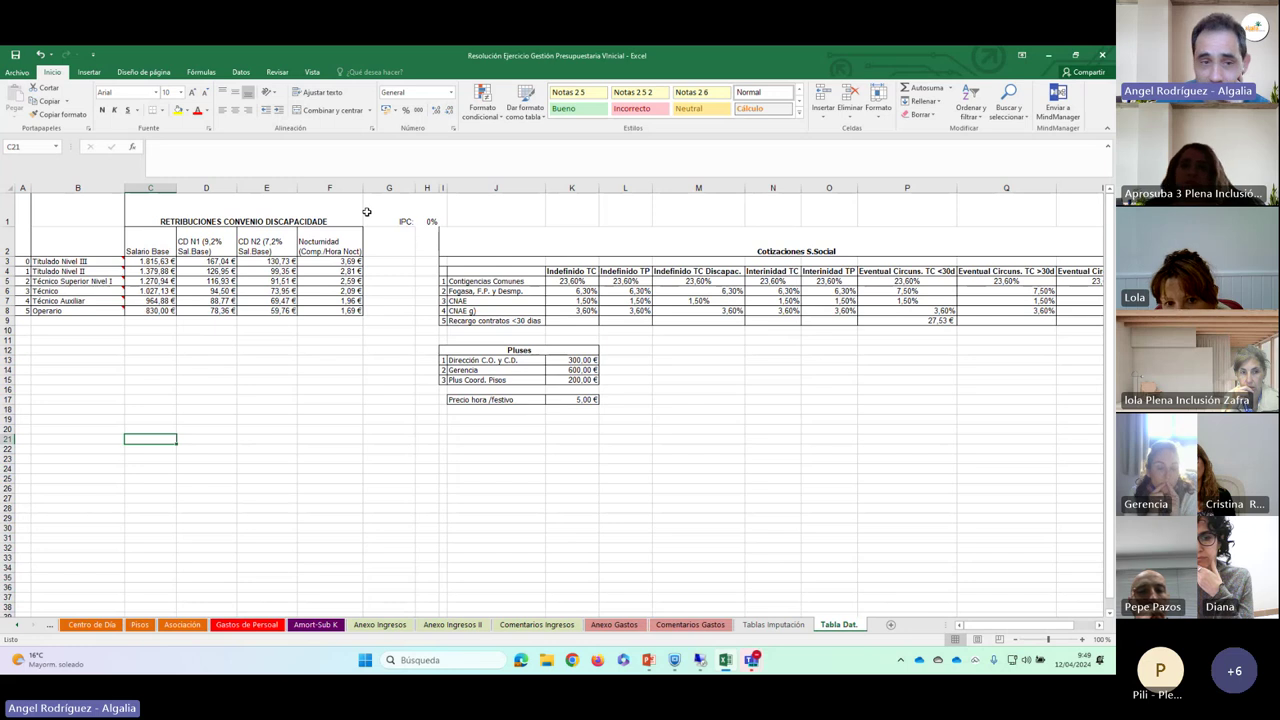
{"action": "left_click", "coordinate": [300, 380]}
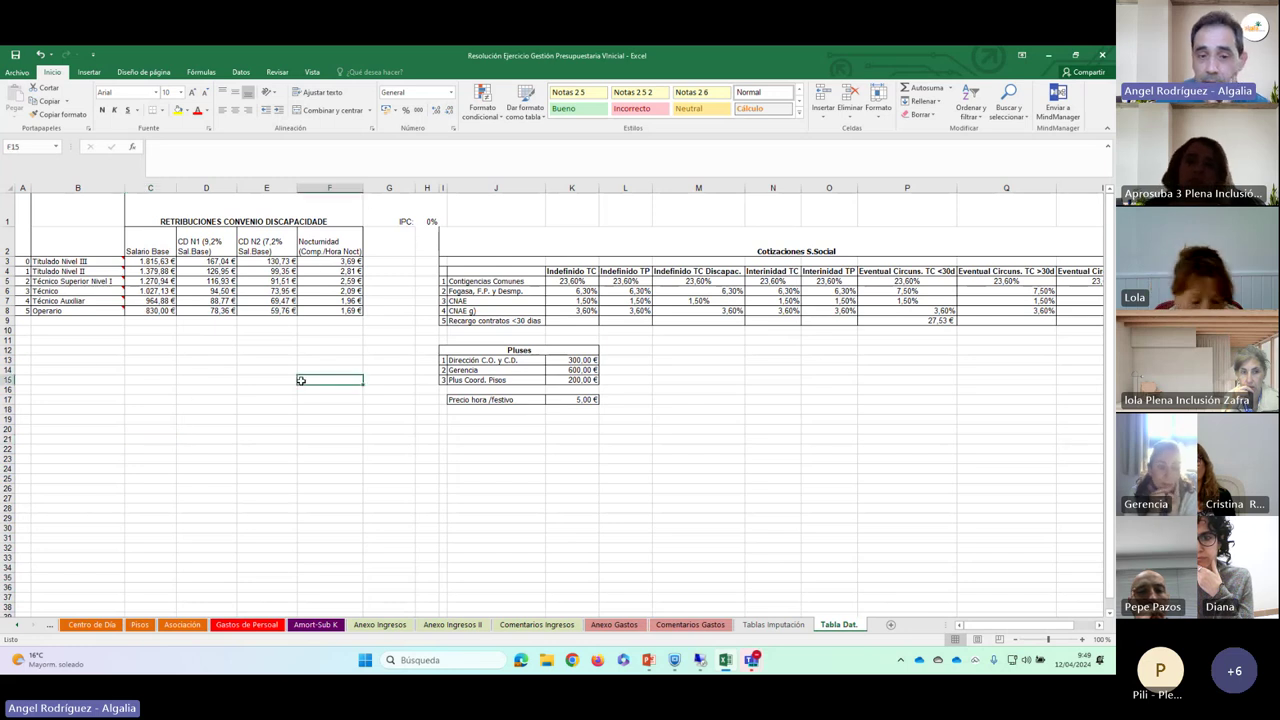
{"action": "left_click", "coordinate": [445, 281]}
{"action": "left_click", "coordinate": [445, 291]}
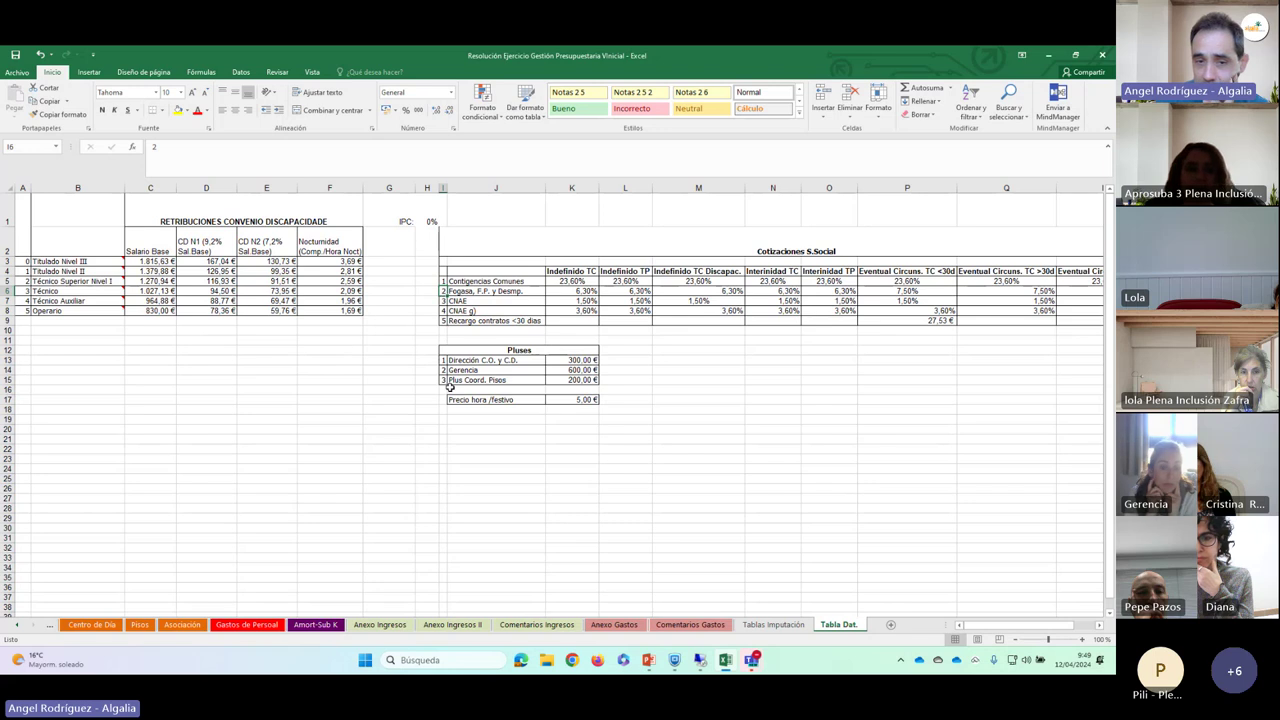
{"action": "left_click", "coordinate": [445, 300]}
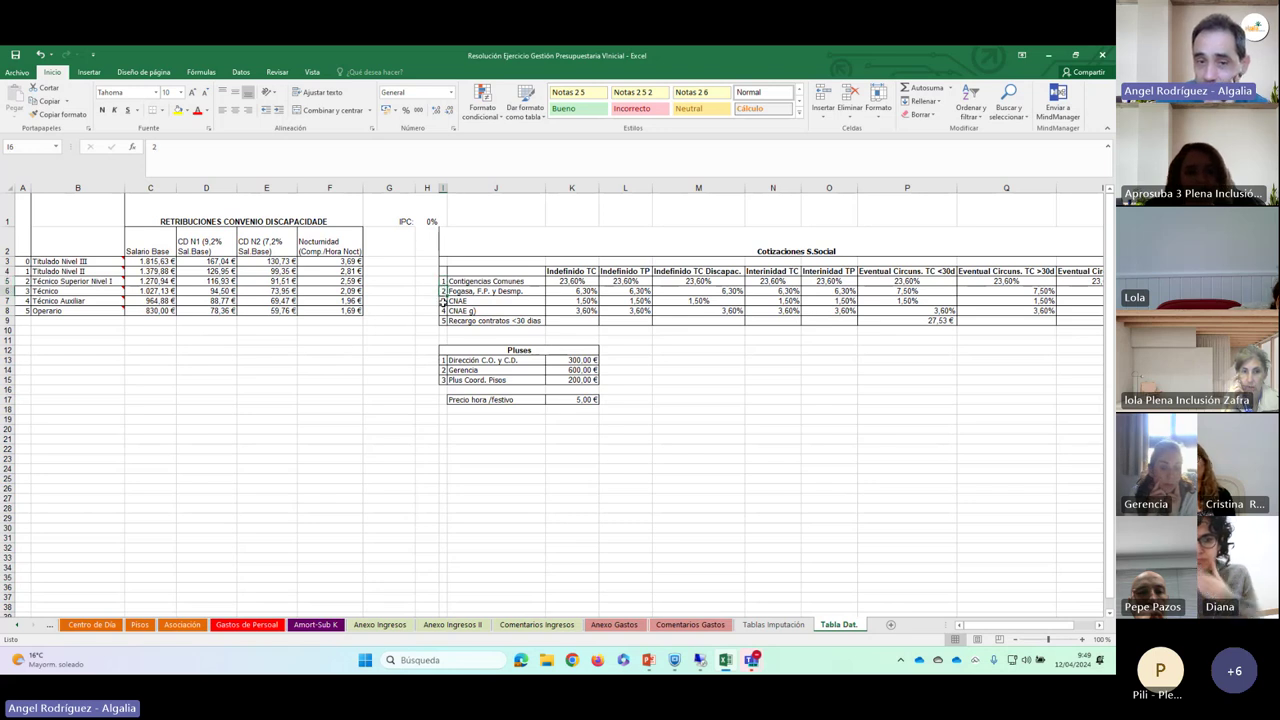
{"action": "left_click", "coordinate": [445, 360]}
{"action": "left_click", "coordinate": [445, 370]}
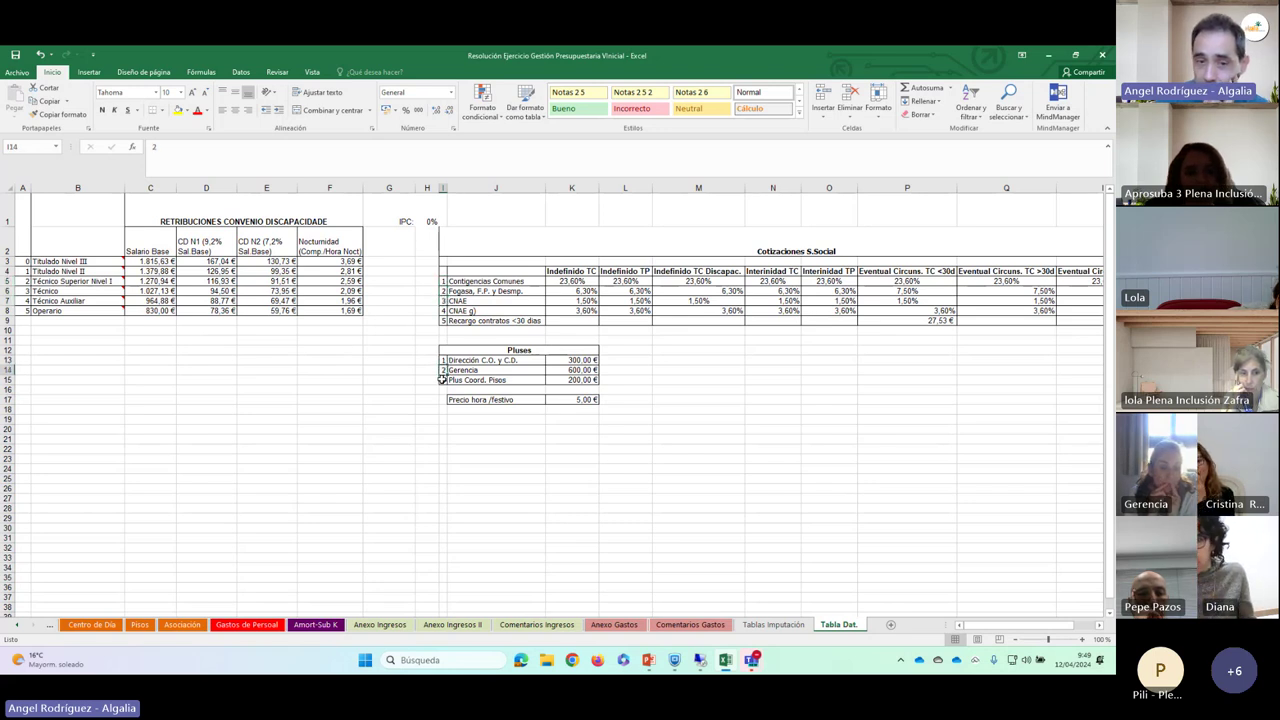
{"action": "left_click", "coordinate": [445, 380]}
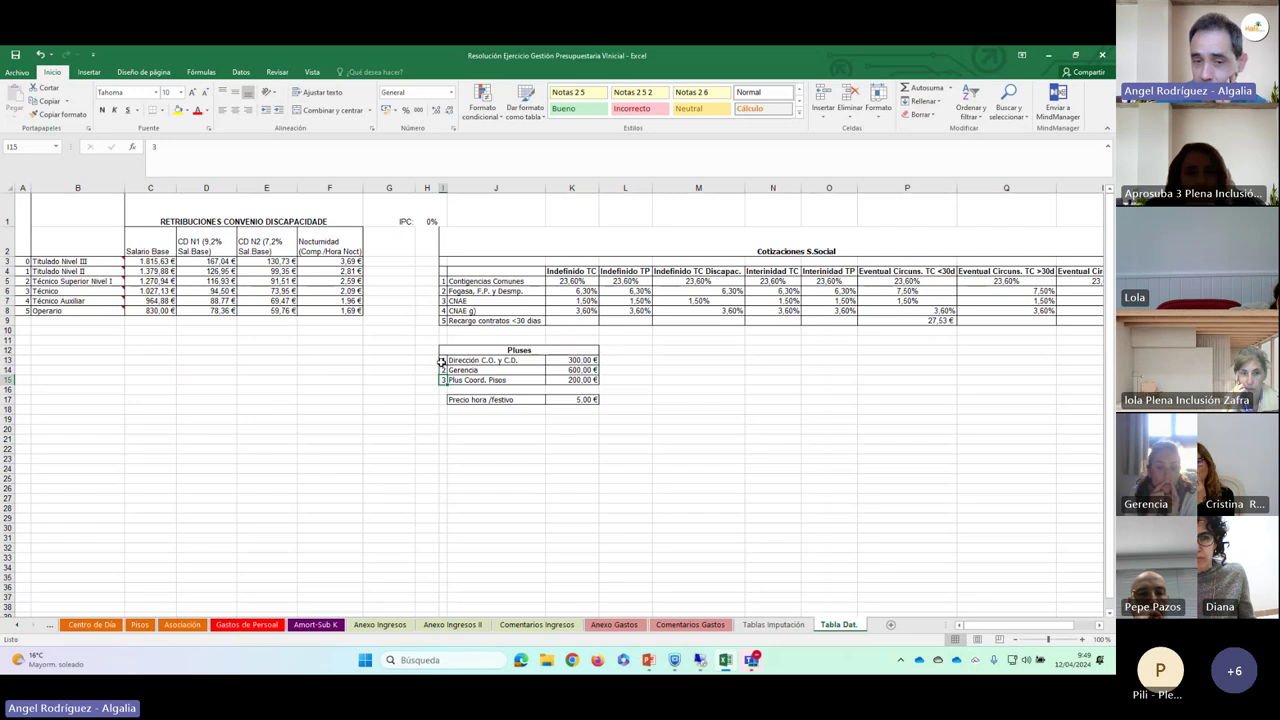
{"action": "left_click", "coordinate": [443, 370]}
{"action": "left_click", "coordinate": [441, 381]}
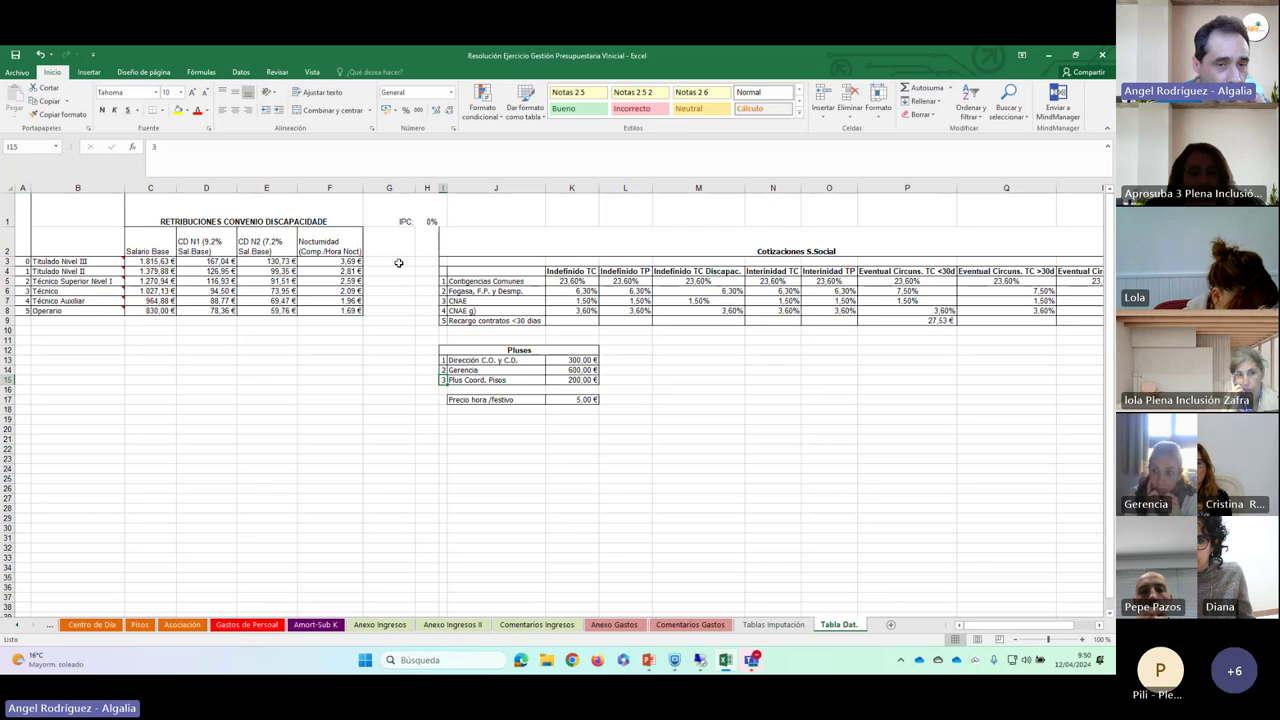
- Inspect the IPC percentage cell next to the Retribuciones Convenio Discapacidade table
{"action": "left_click", "coordinate": [427, 220]}
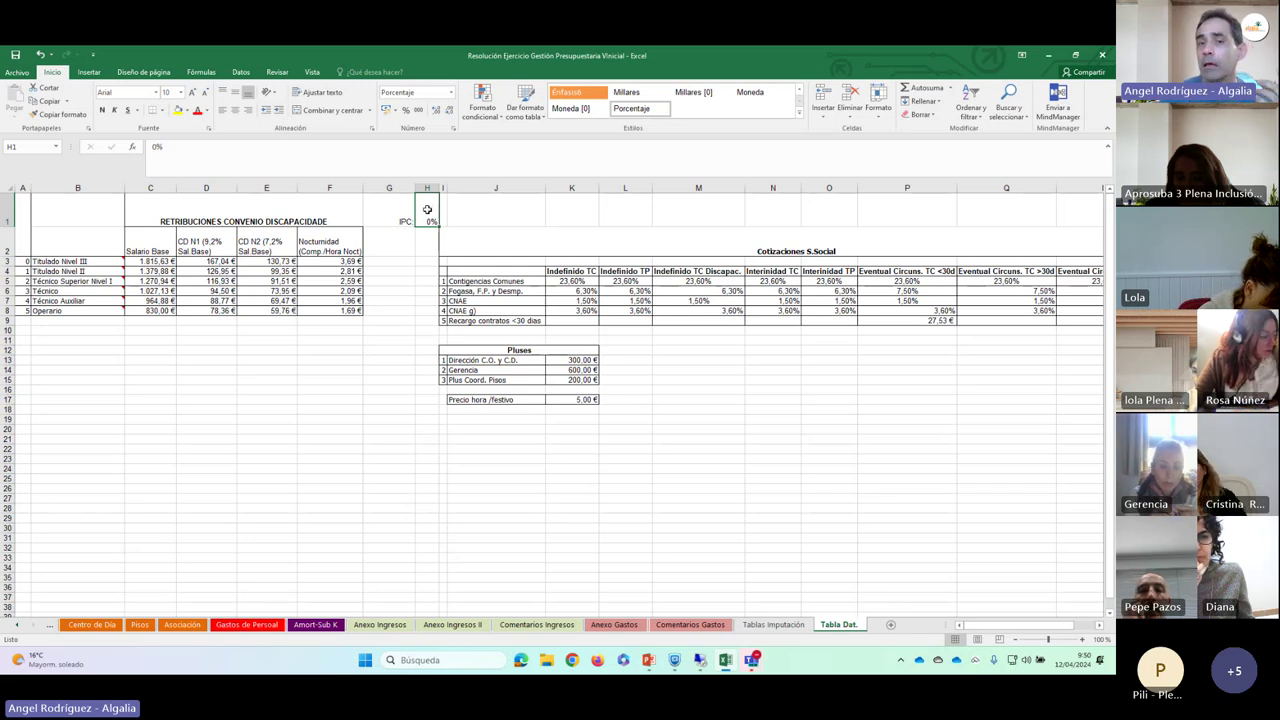
{"action": "key", "text": "Delete"}
{"action": "left_click", "coordinate": [434, 245]}
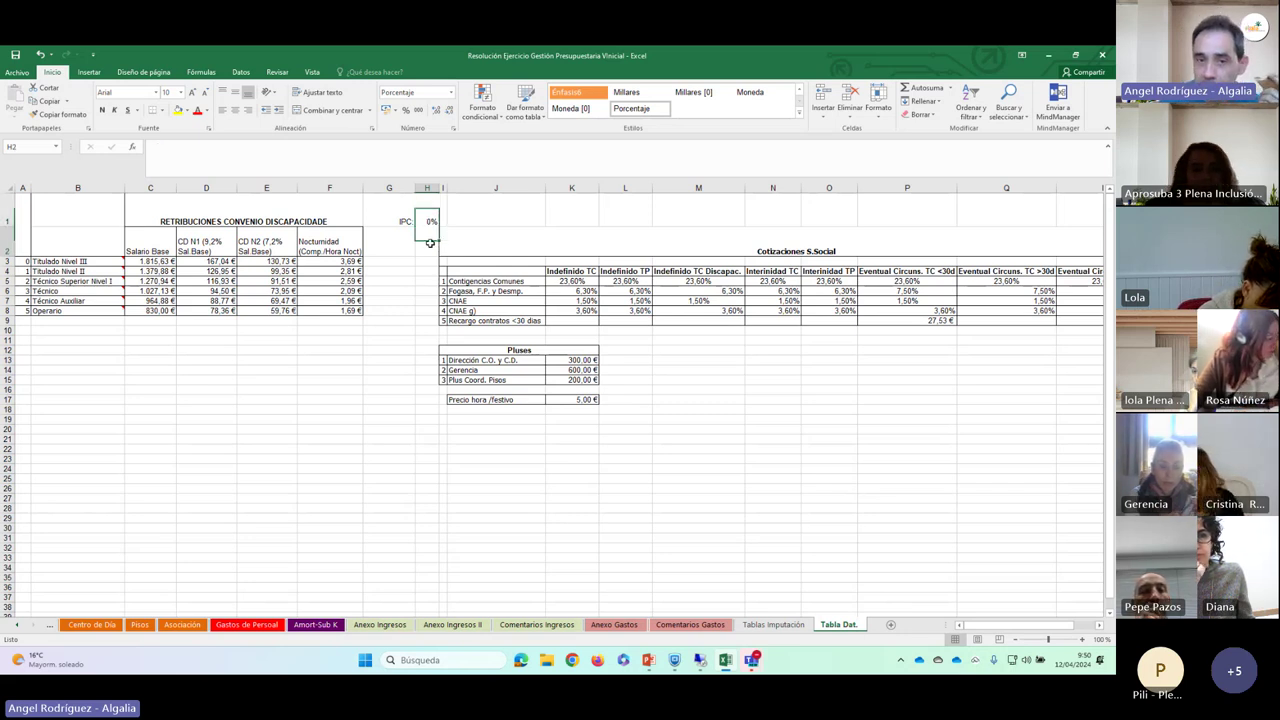
{"action": "left_click", "coordinate": [430, 220]}
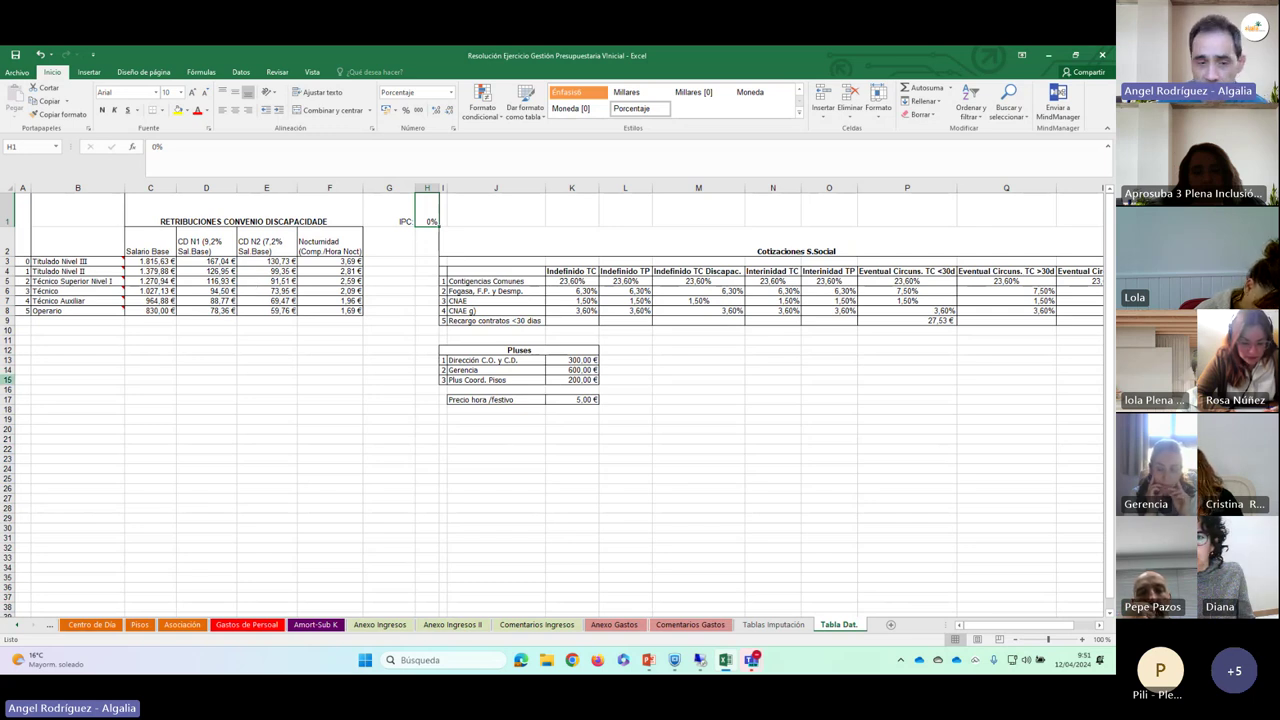
- Open the Gastos de Persoal sheet and examine the positions, category codes and categories of the Centro de Día direct-care staff
{"action": "left_click", "coordinate": [258, 624]}
{"action": "scroll", "coordinate": [203, 315], "scroll_direction": "up", "scroll_amount": 6}
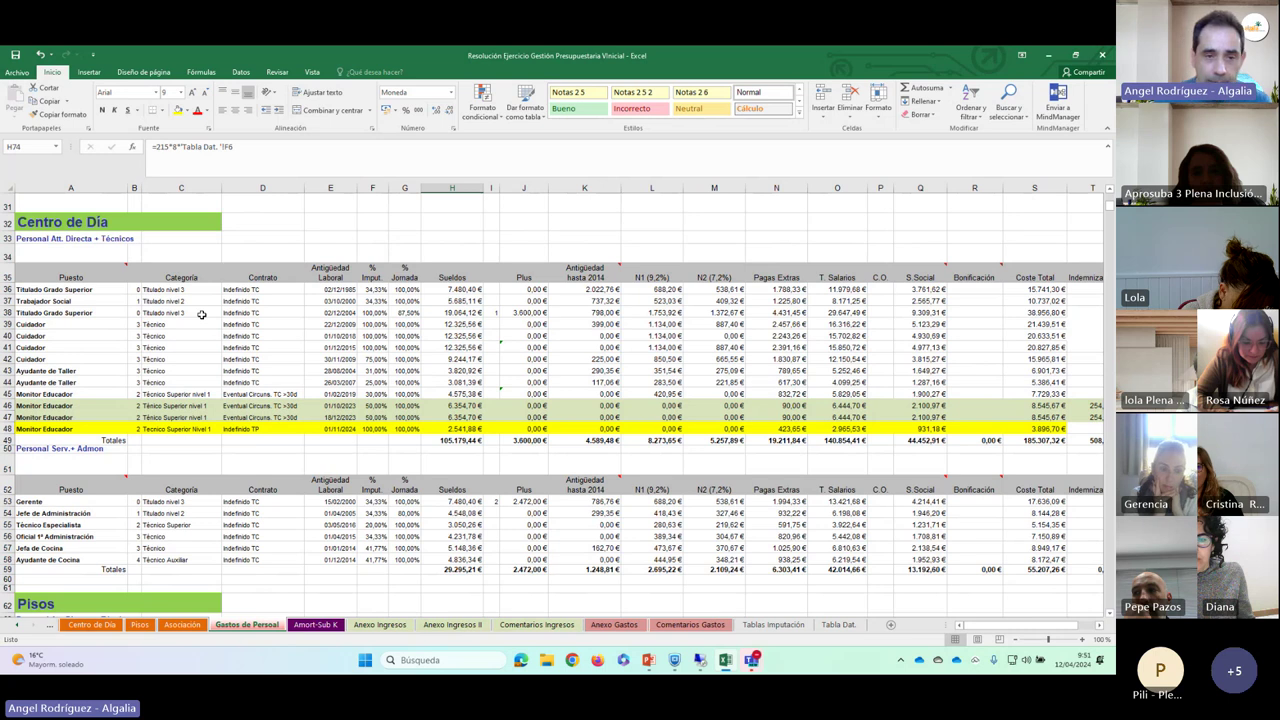
{"action": "left_click", "coordinate": [90, 290]}
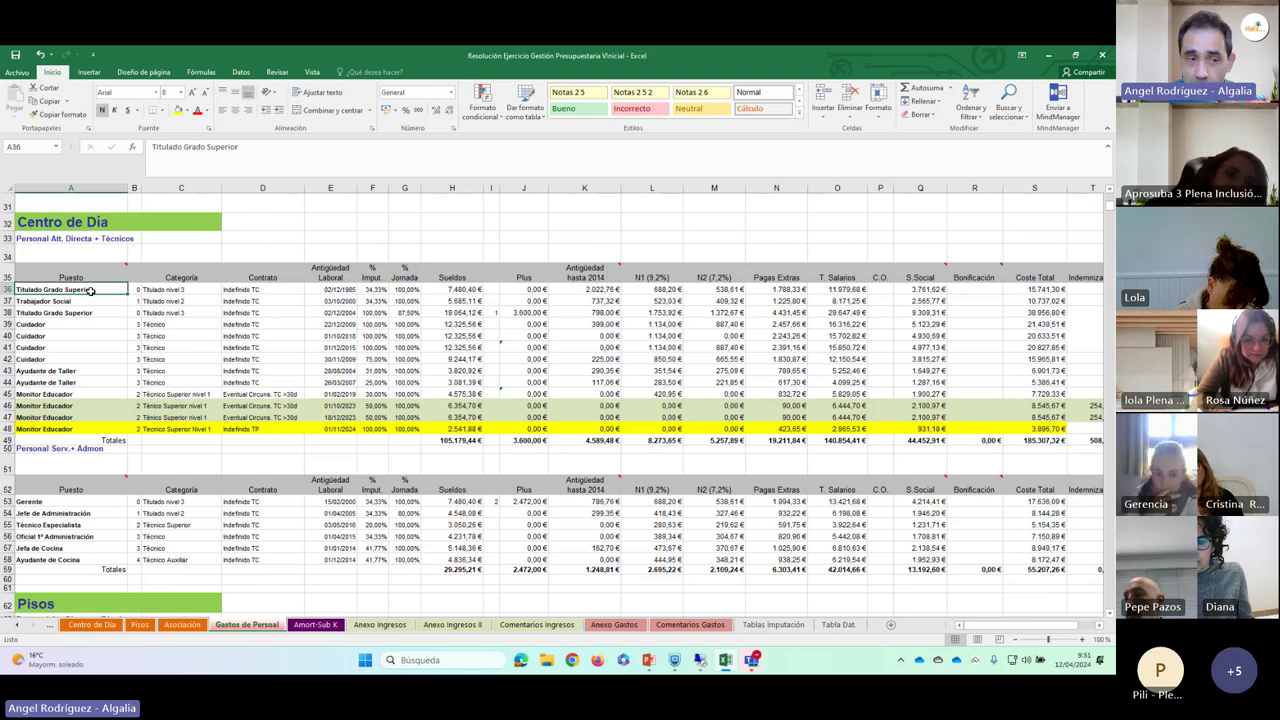
{"action": "left_click", "coordinate": [77, 273]}
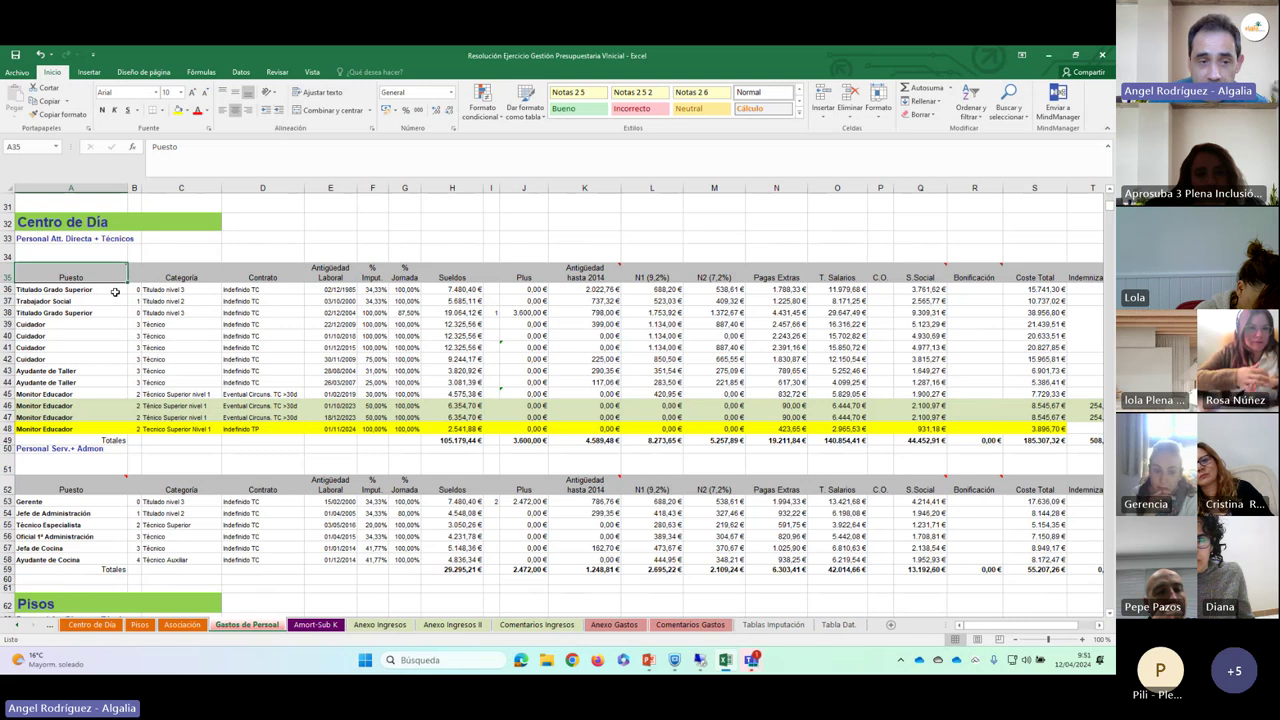
{"action": "left_click", "coordinate": [159, 290]}
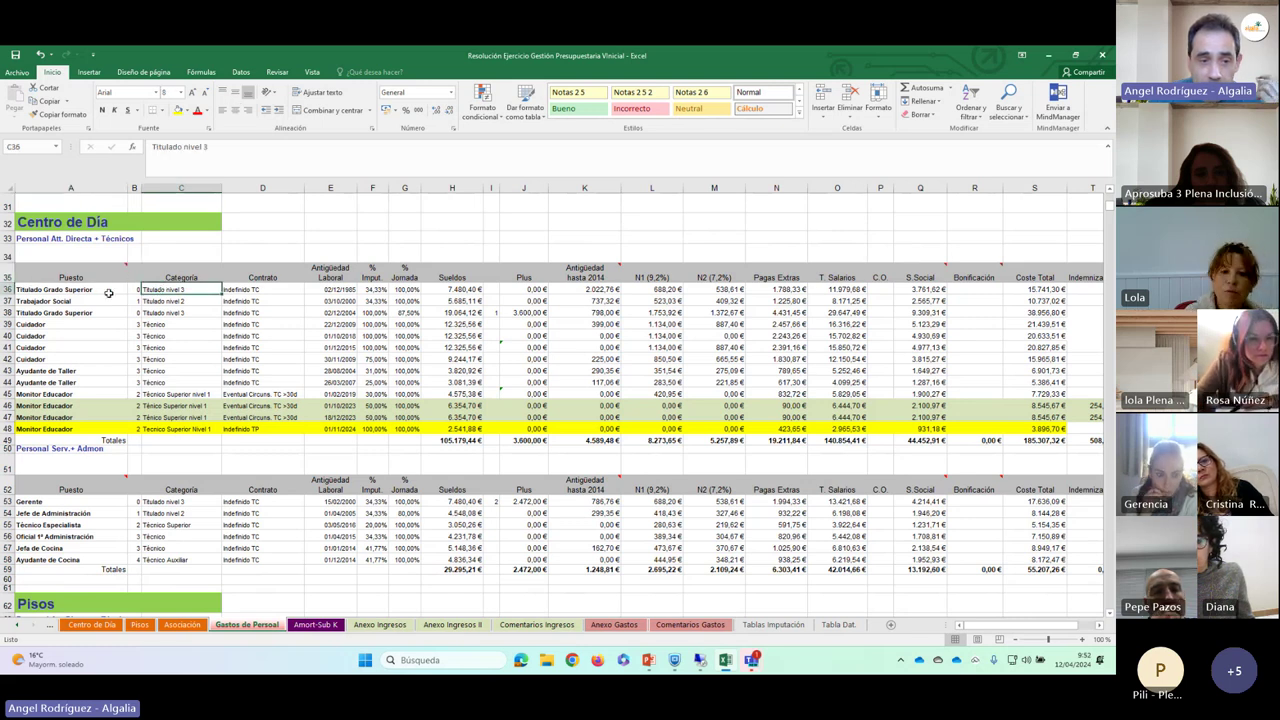
{"action": "left_click", "coordinate": [137, 289]}
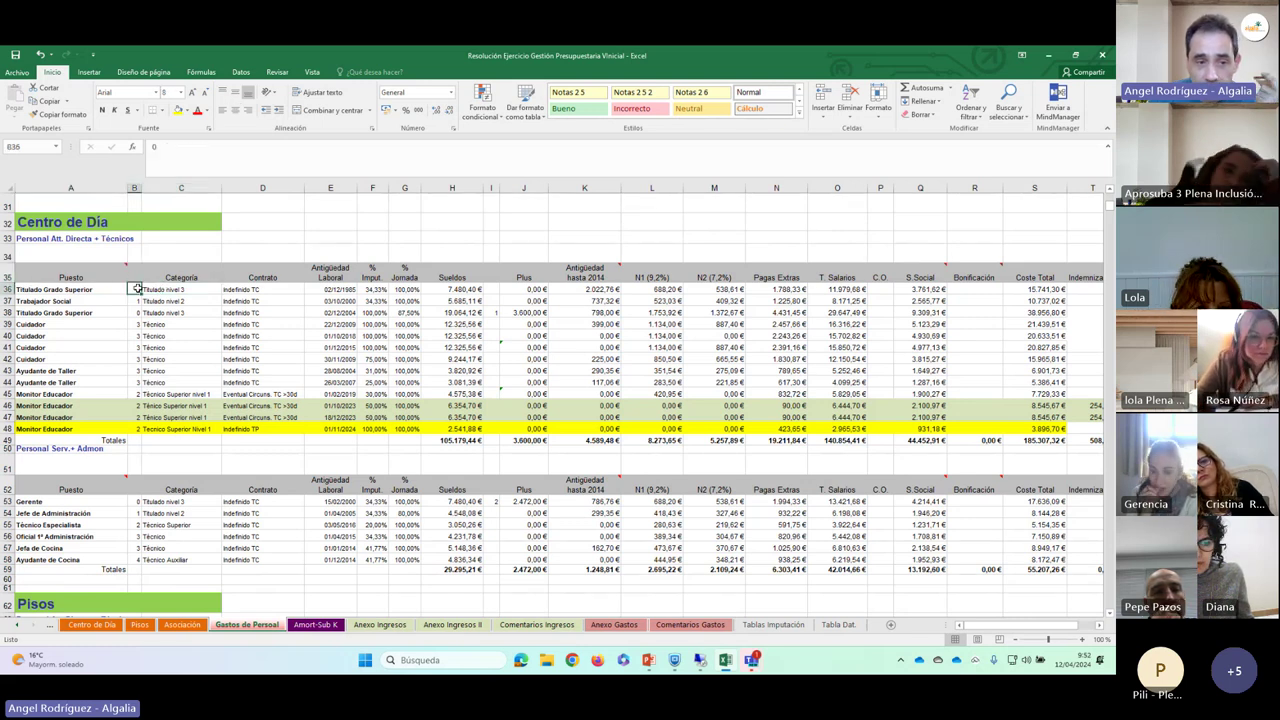
{"action": "left_click", "coordinate": [136, 312]}
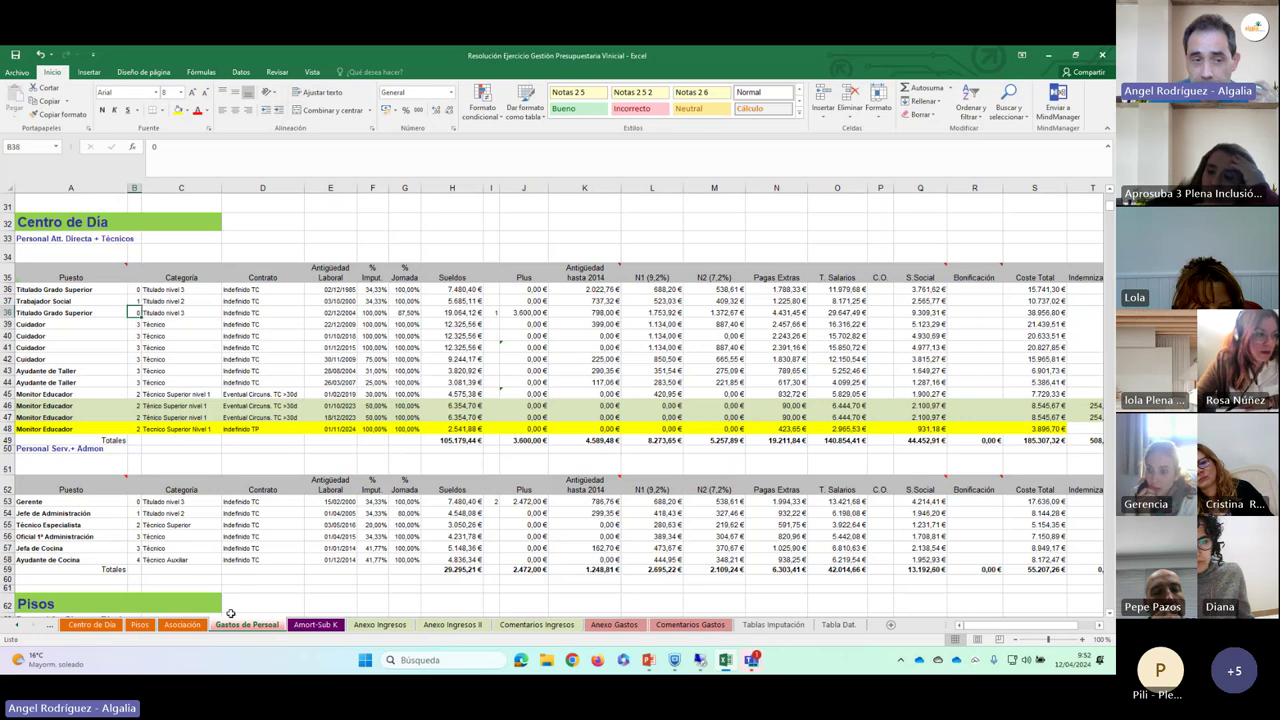
- Review the category, contract options, seniority date, imputation and working-time percentages of the first Titulado Grado Superior in Centro de Día
{"action": "left_click", "coordinate": [210, 290]}
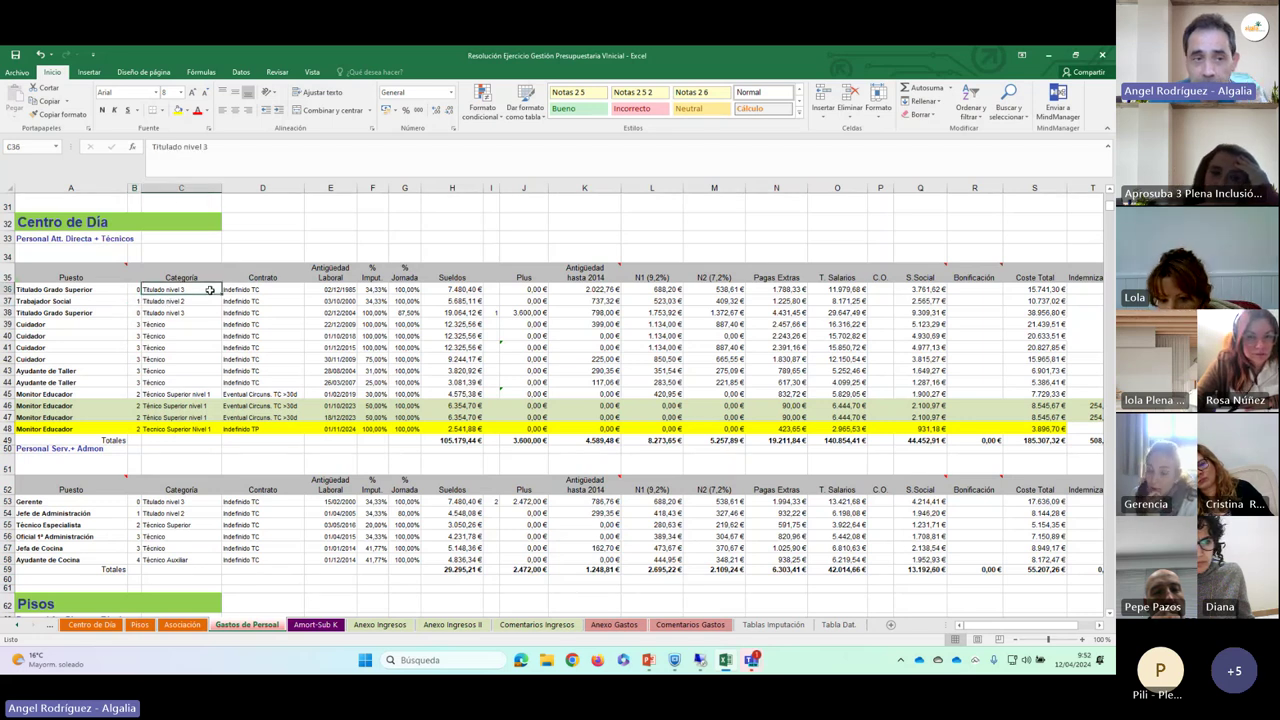
{"action": "left_click", "coordinate": [248, 290]}
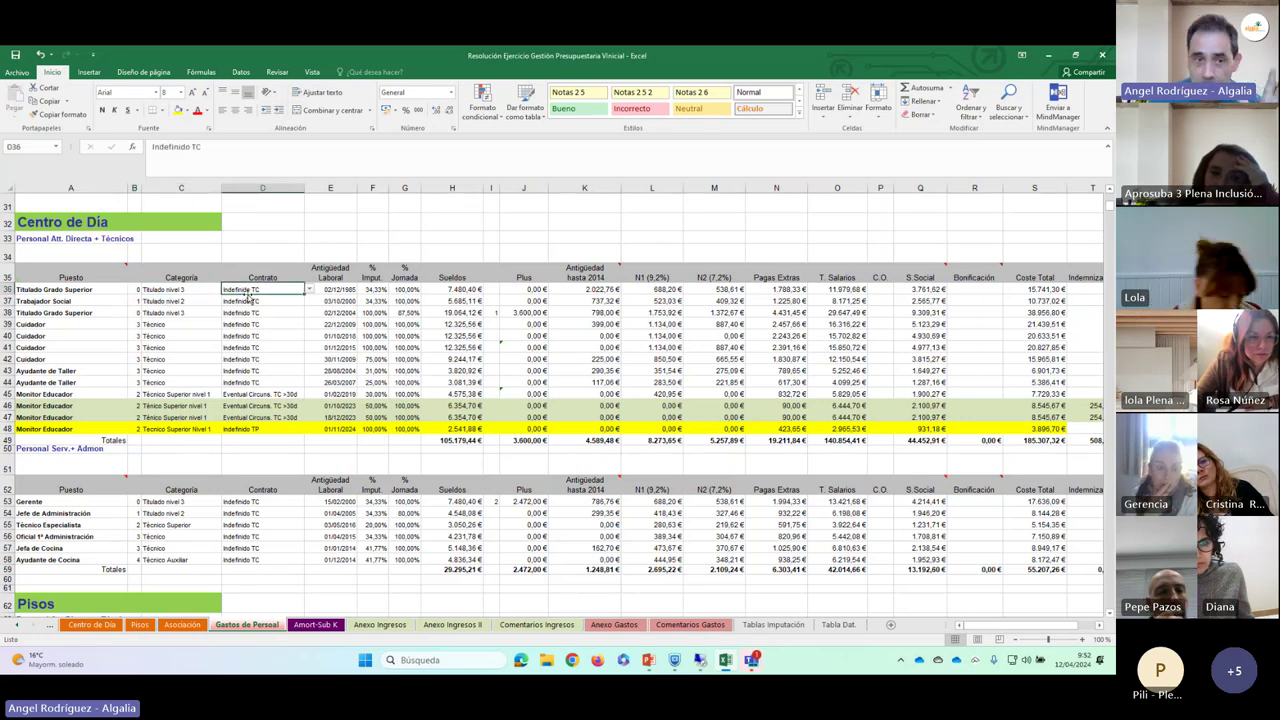
{"action": "left_click", "coordinate": [310, 291]}
{"action": "left_click", "coordinate": [310, 291]}
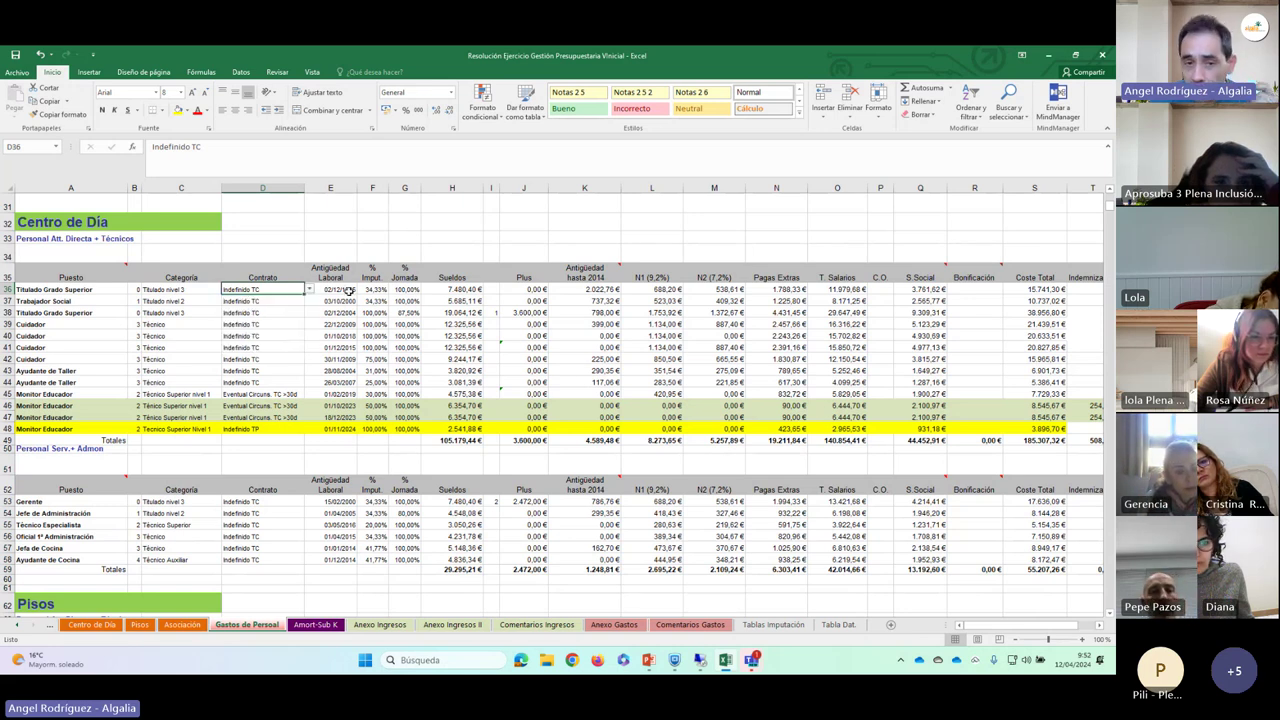
{"action": "left_click", "coordinate": [347, 290]}
{"action": "left_click", "coordinate": [374, 289]}
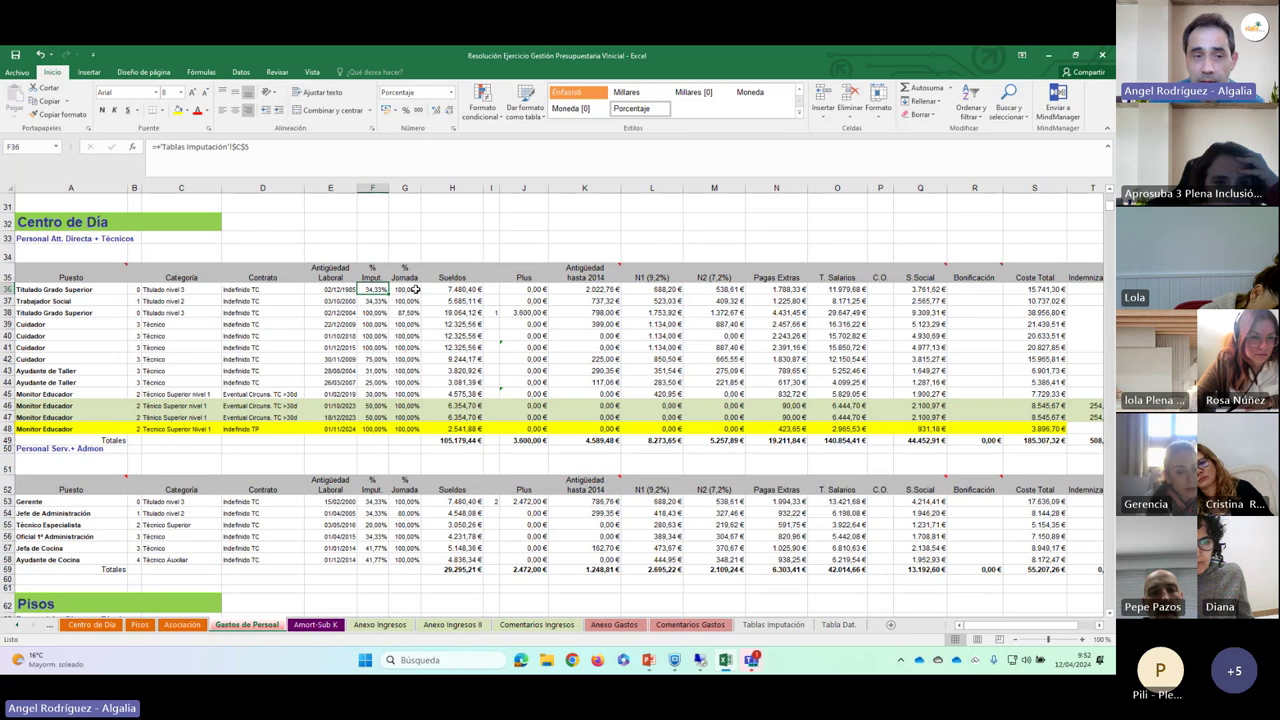
{"action": "left_click", "coordinate": [409, 289]}
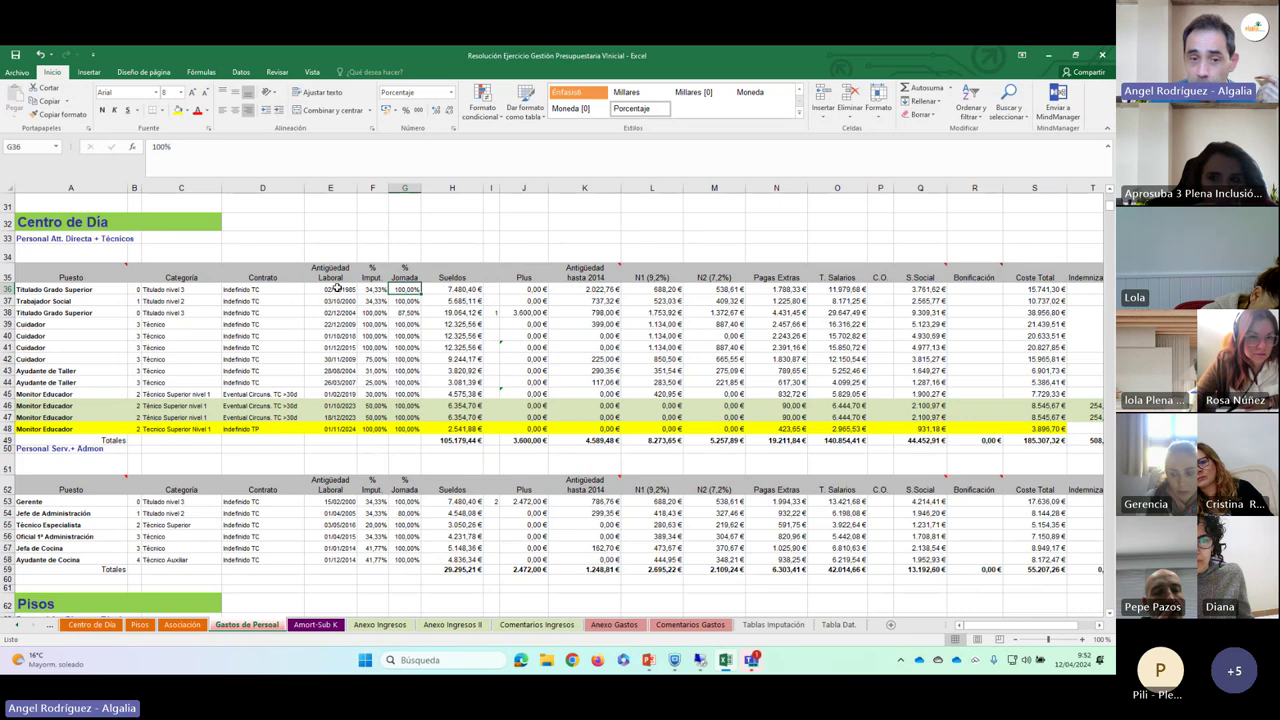
{"action": "left_click", "coordinate": [378, 289]}
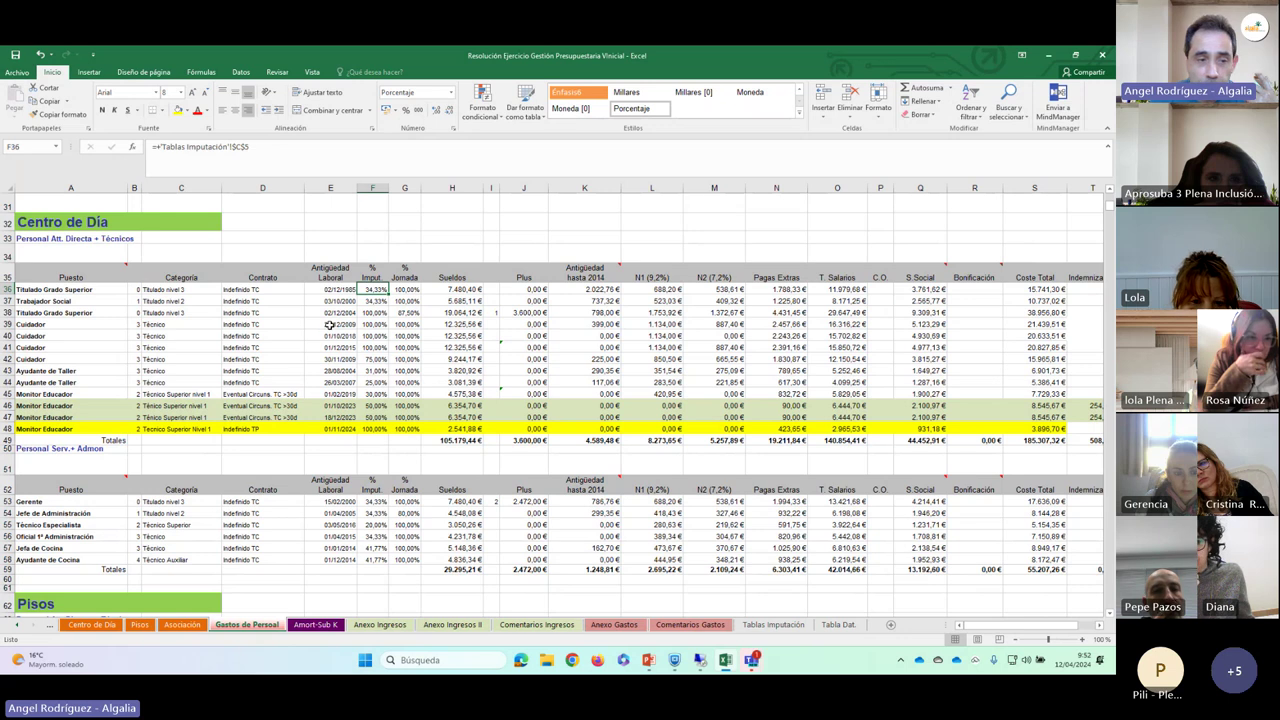
- Examine the user counts and the % Sin Pisos formulas for C.Ocupacional and C.Día on the Tablas Imputación sheet
{"action": "left_click", "coordinate": [798, 626]}
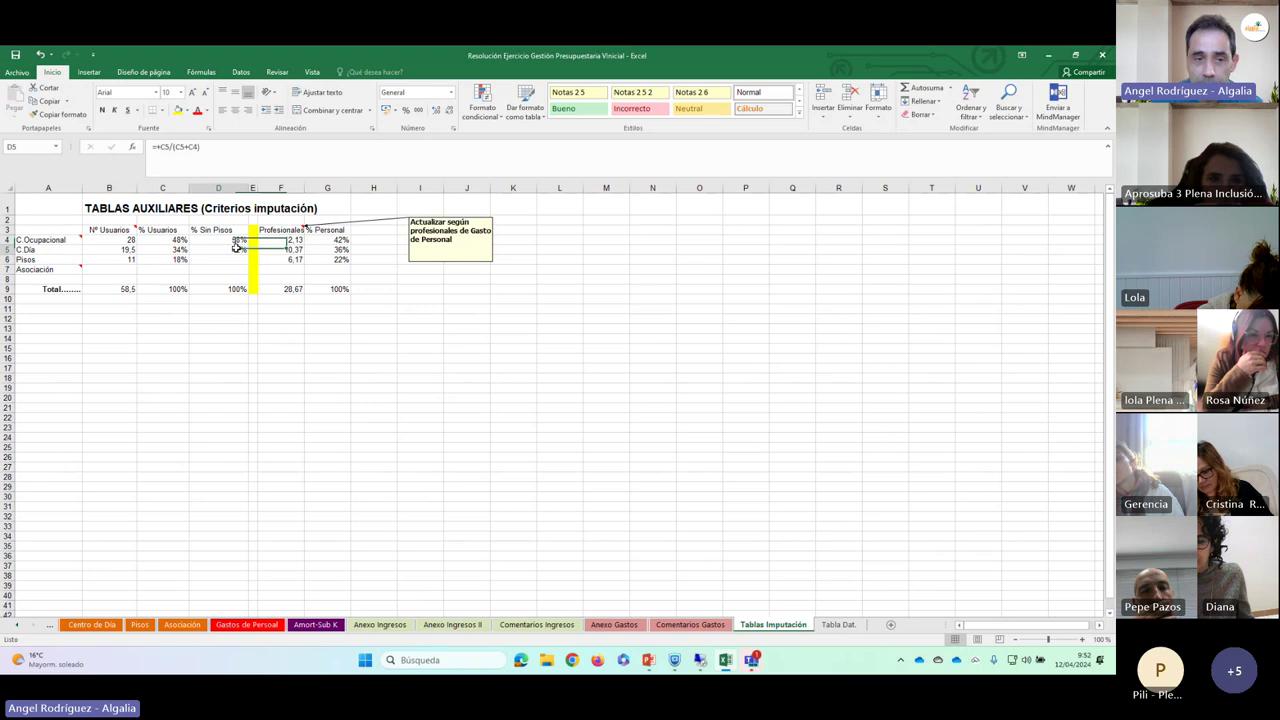
{"action": "left_click", "coordinate": [238, 240]}
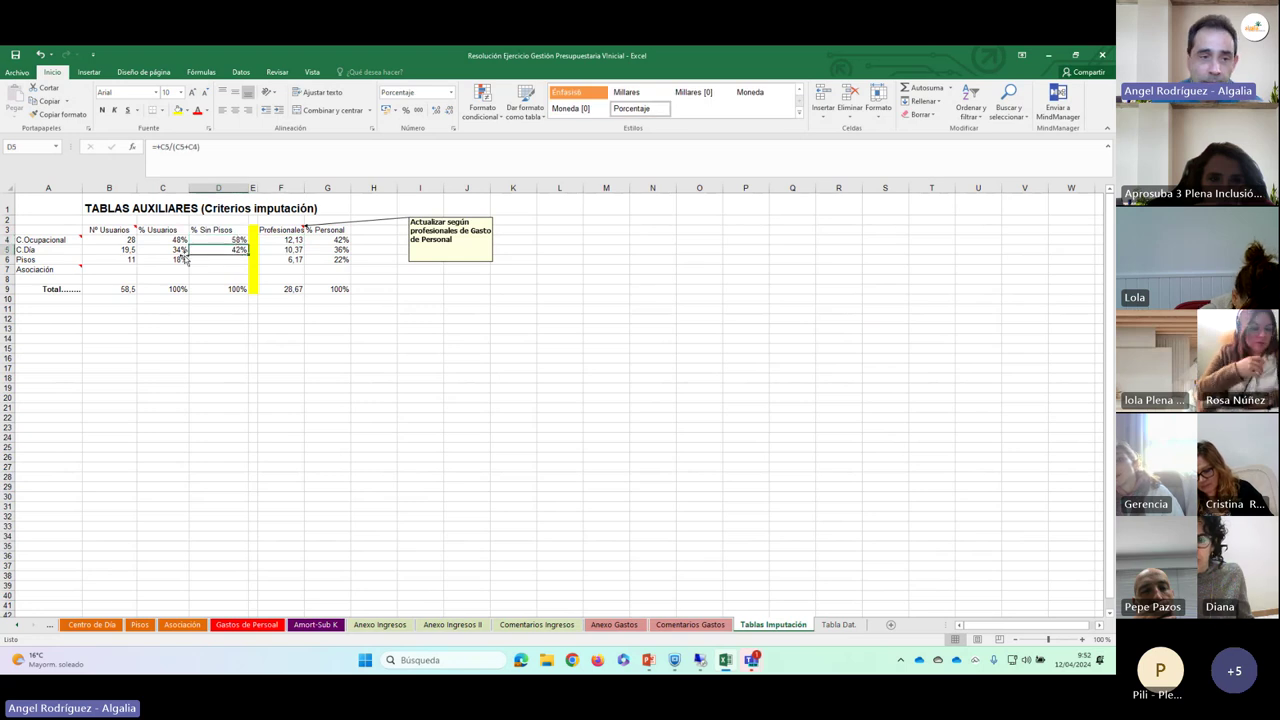
{"action": "left_click", "coordinate": [115, 251]}
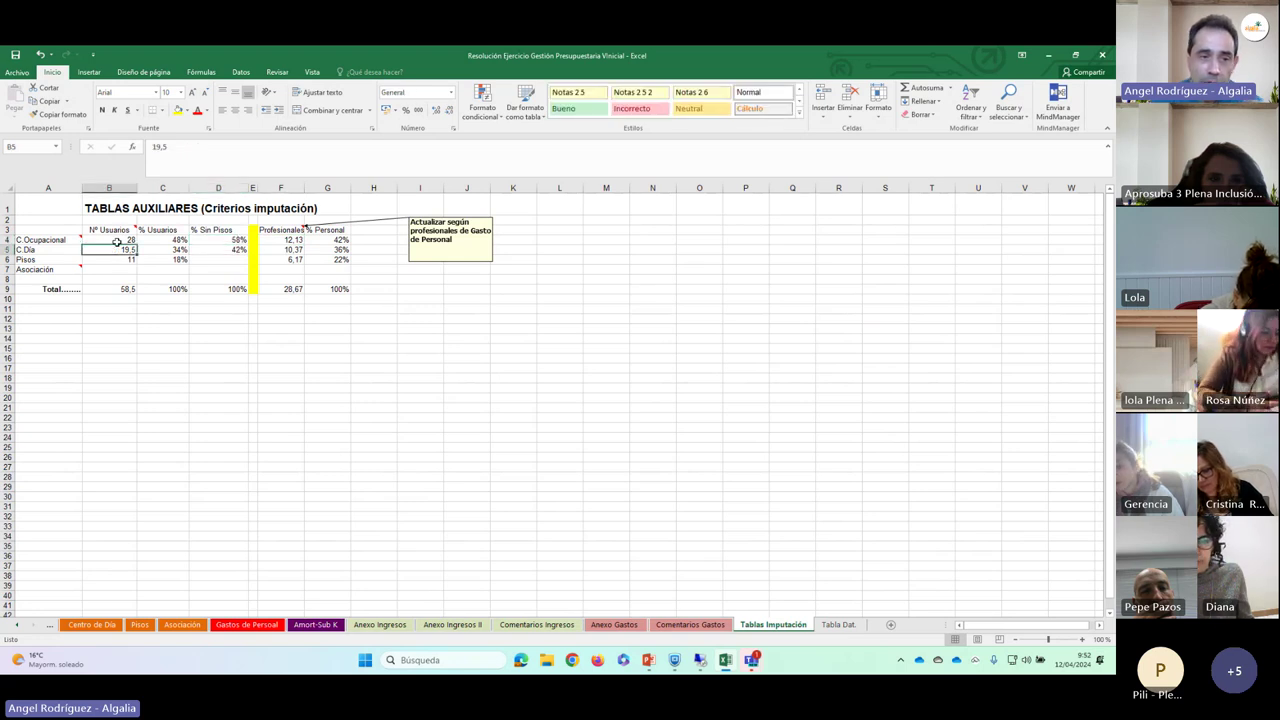
{"action": "left_click", "coordinate": [222, 249]}
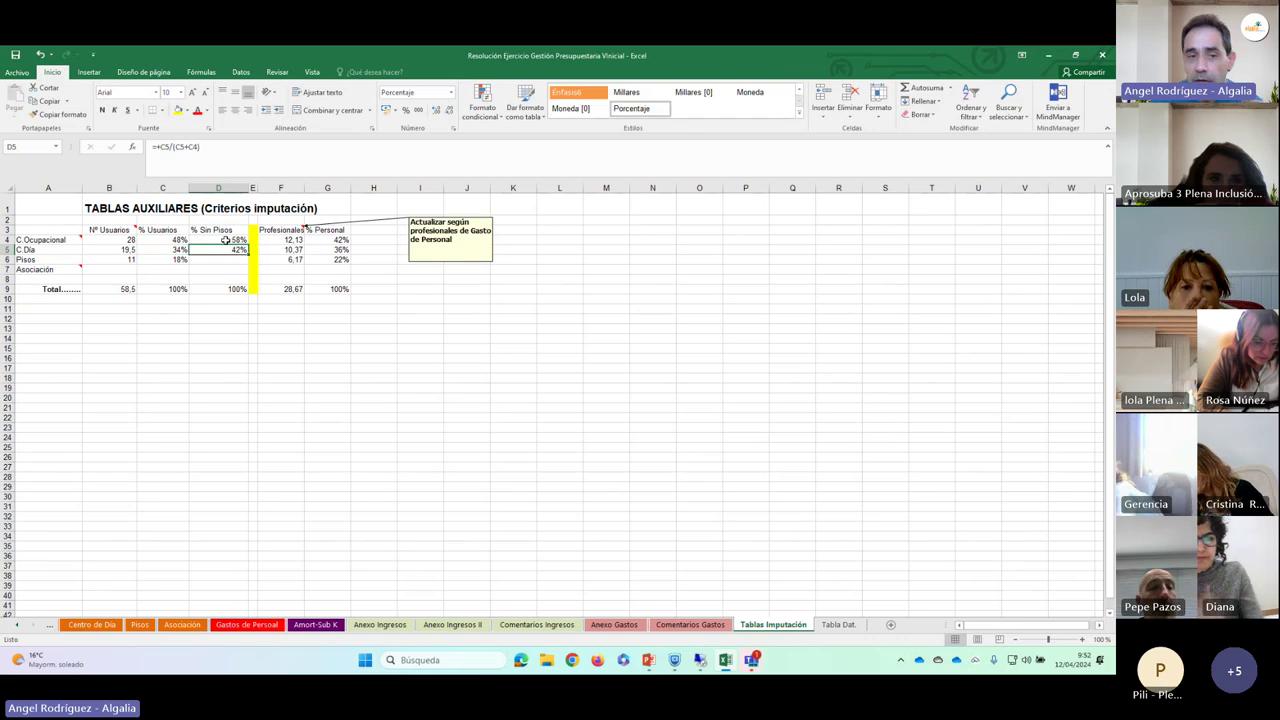
{"action": "left_click_drag", "start_coordinate": [222, 249], "coordinate": [224, 241]}
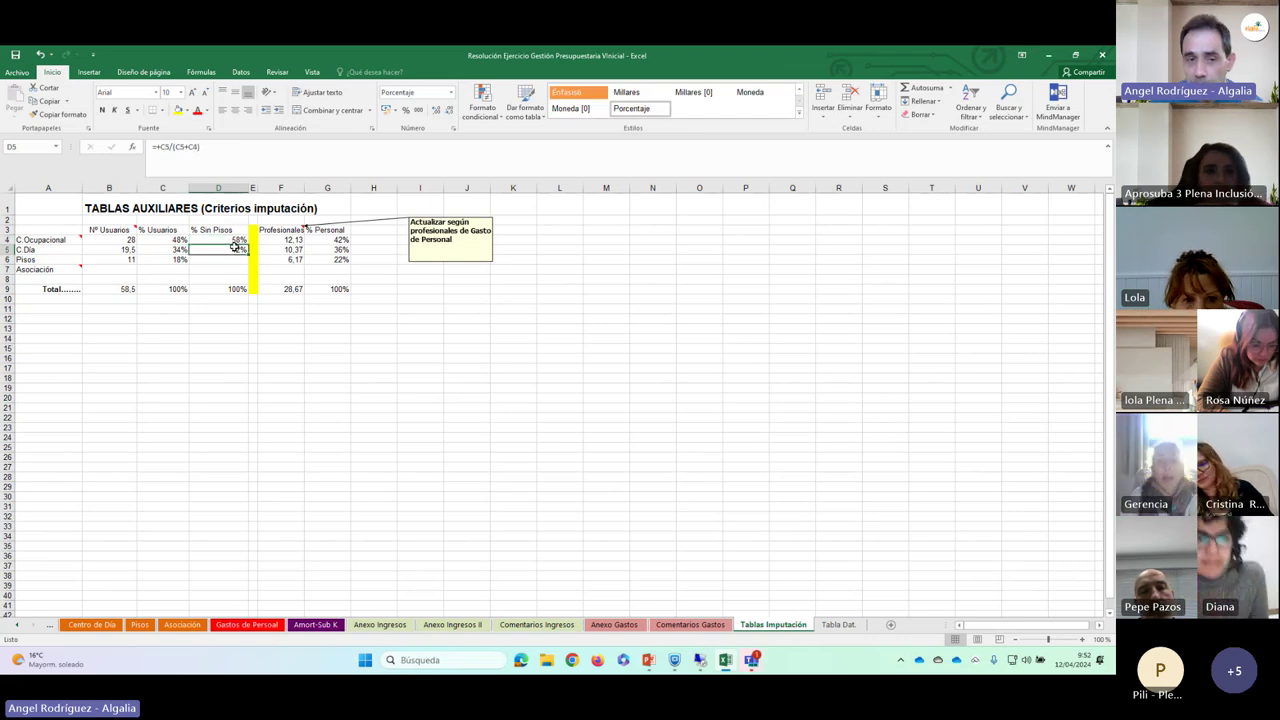
{"action": "left_click", "coordinate": [222, 241]}
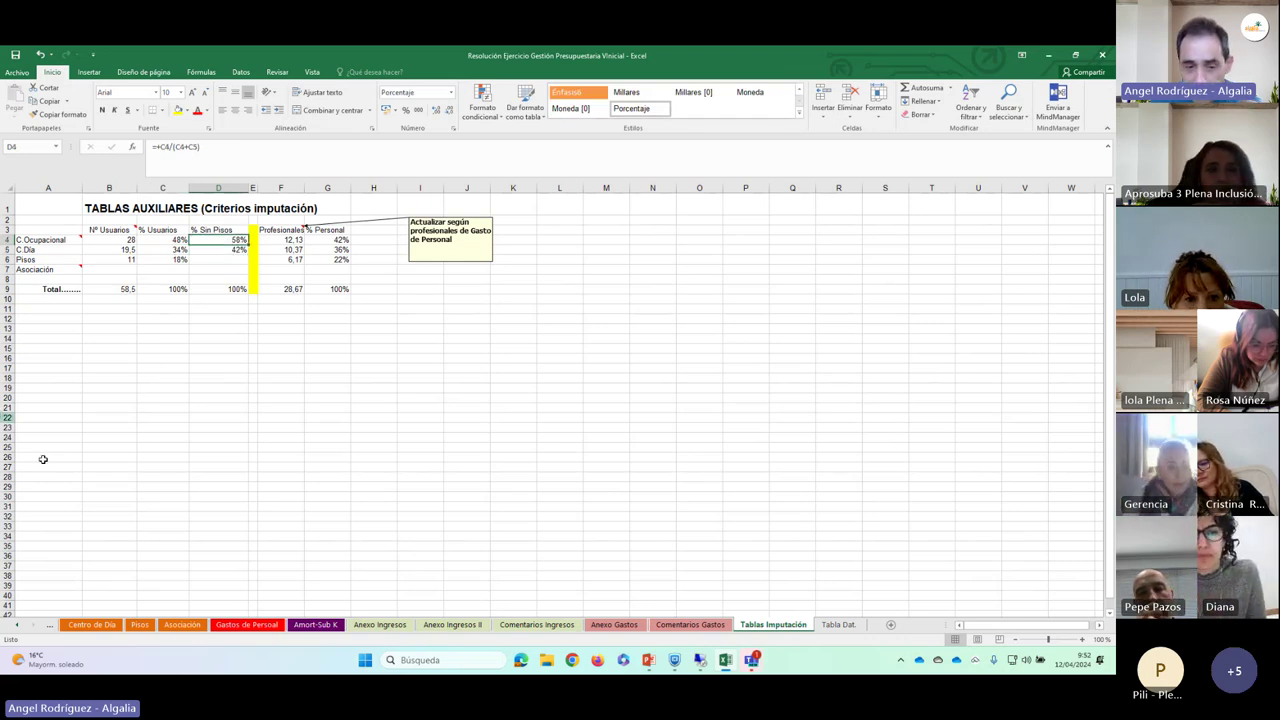
- Return to Gastos de Persoal and examine the Centro de Día staff's imputation and working-time percentages and the Sueldos and Plus formulas
{"action": "left_click", "coordinate": [247, 624]}
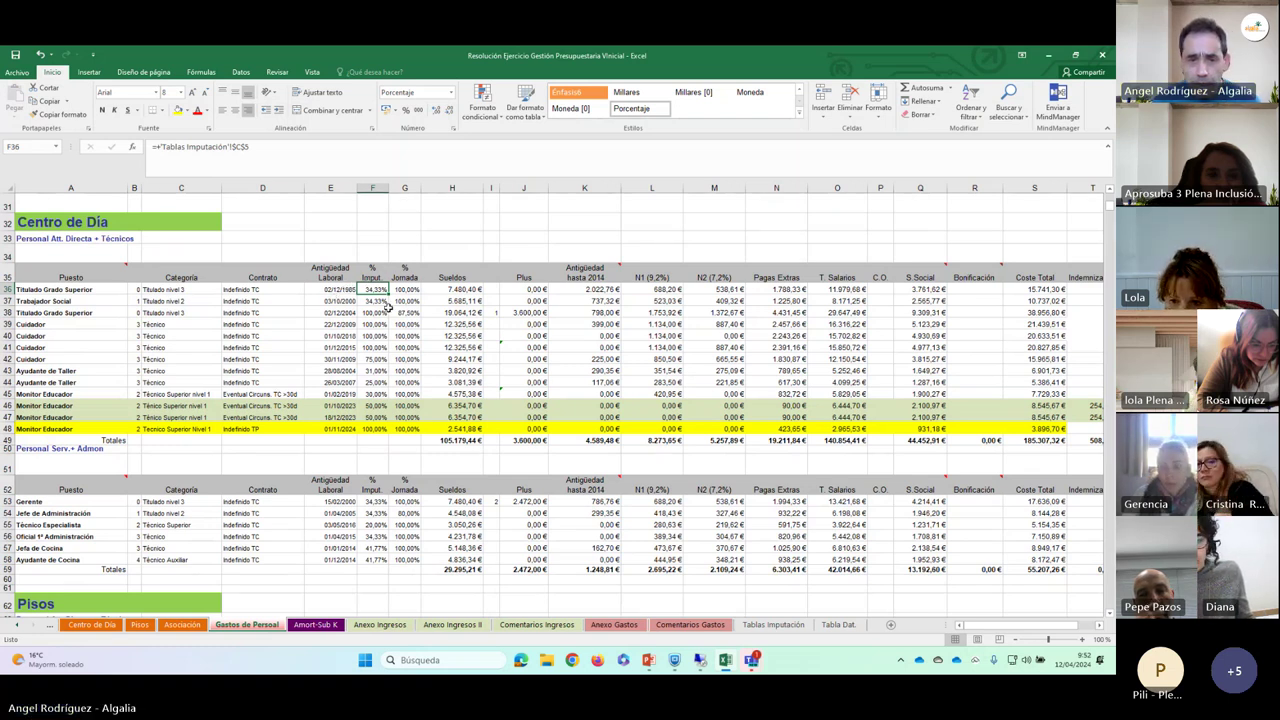
{"action": "left_click", "coordinate": [374, 312]}
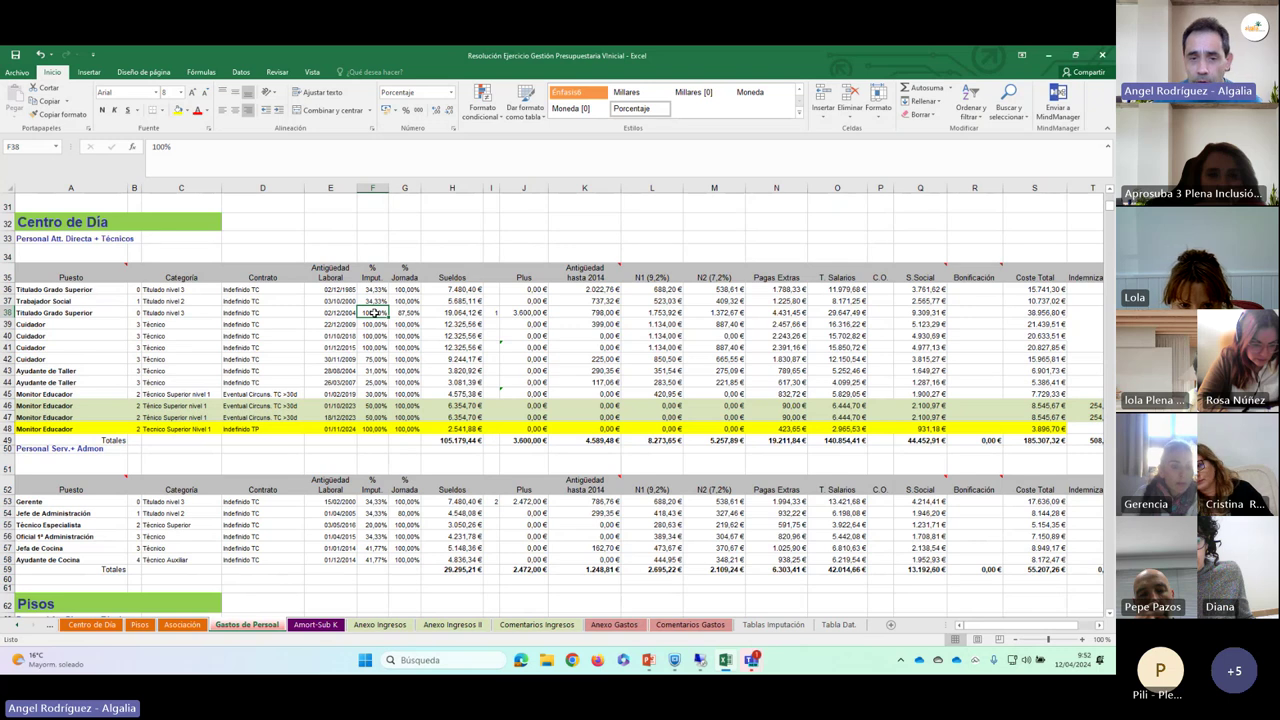
{"action": "left_click", "coordinate": [374, 325]}
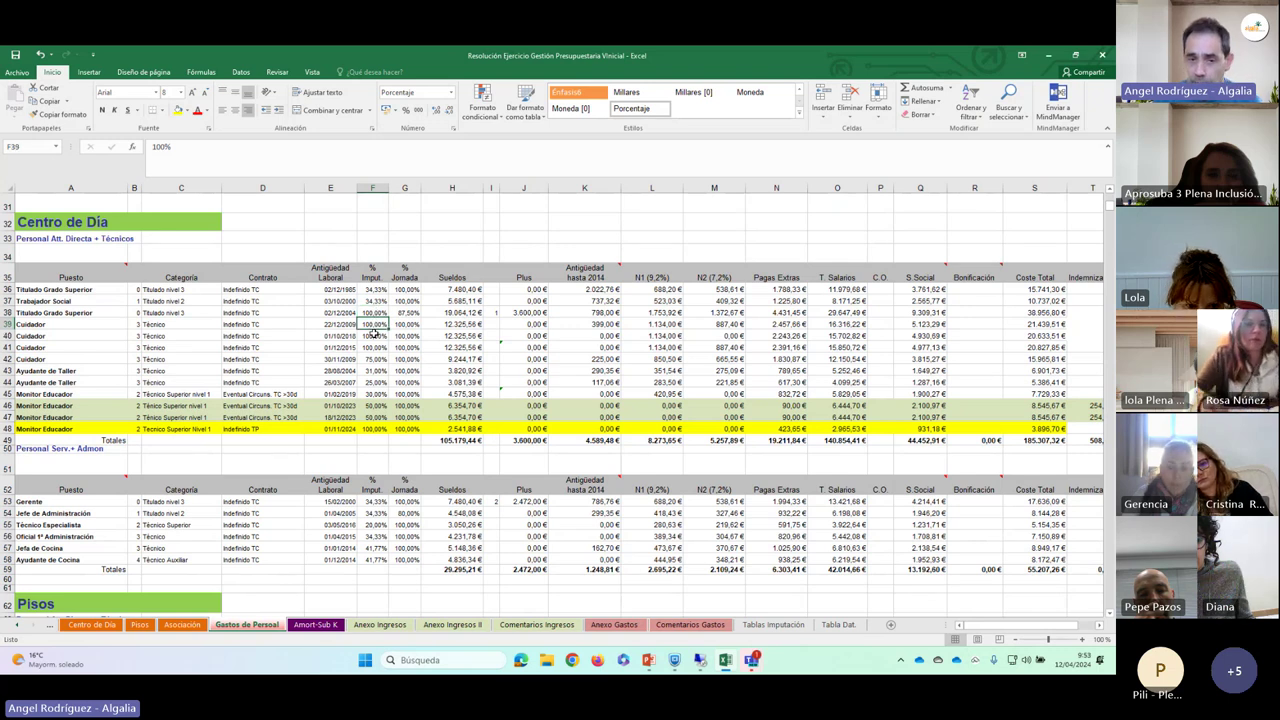
{"action": "left_click", "coordinate": [374, 337]}
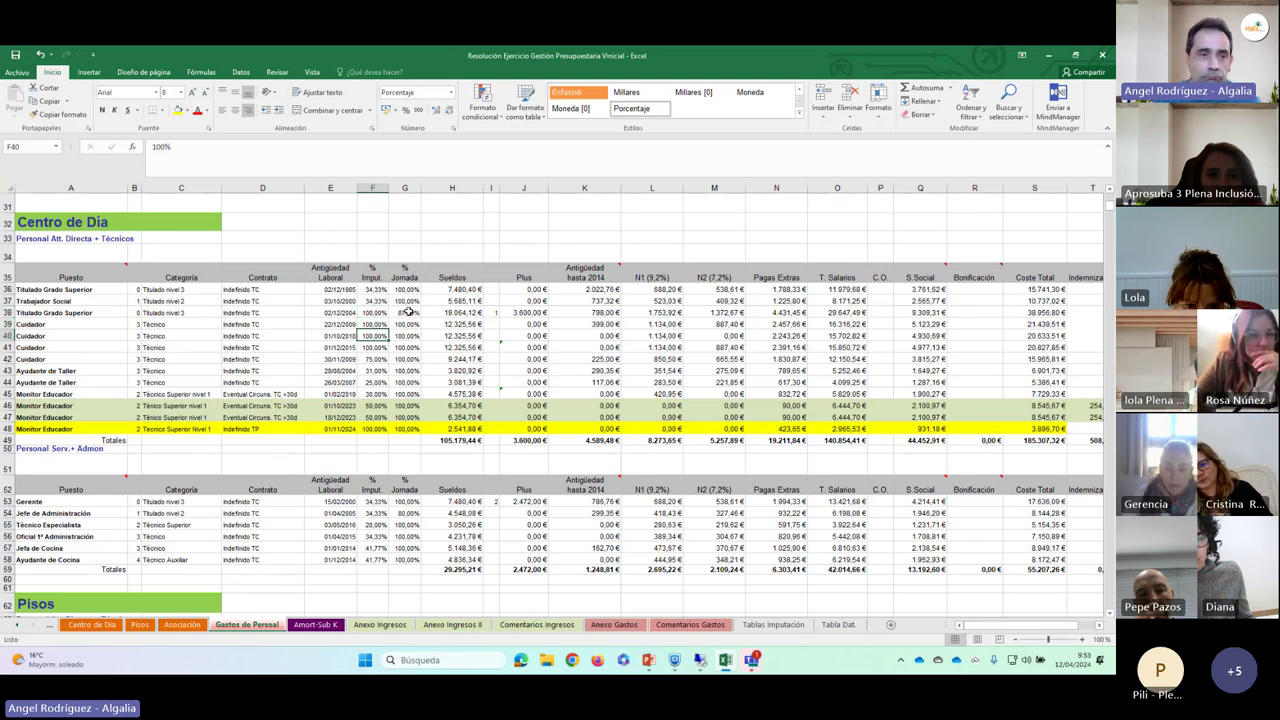
{"action": "left_click", "coordinate": [407, 313]}
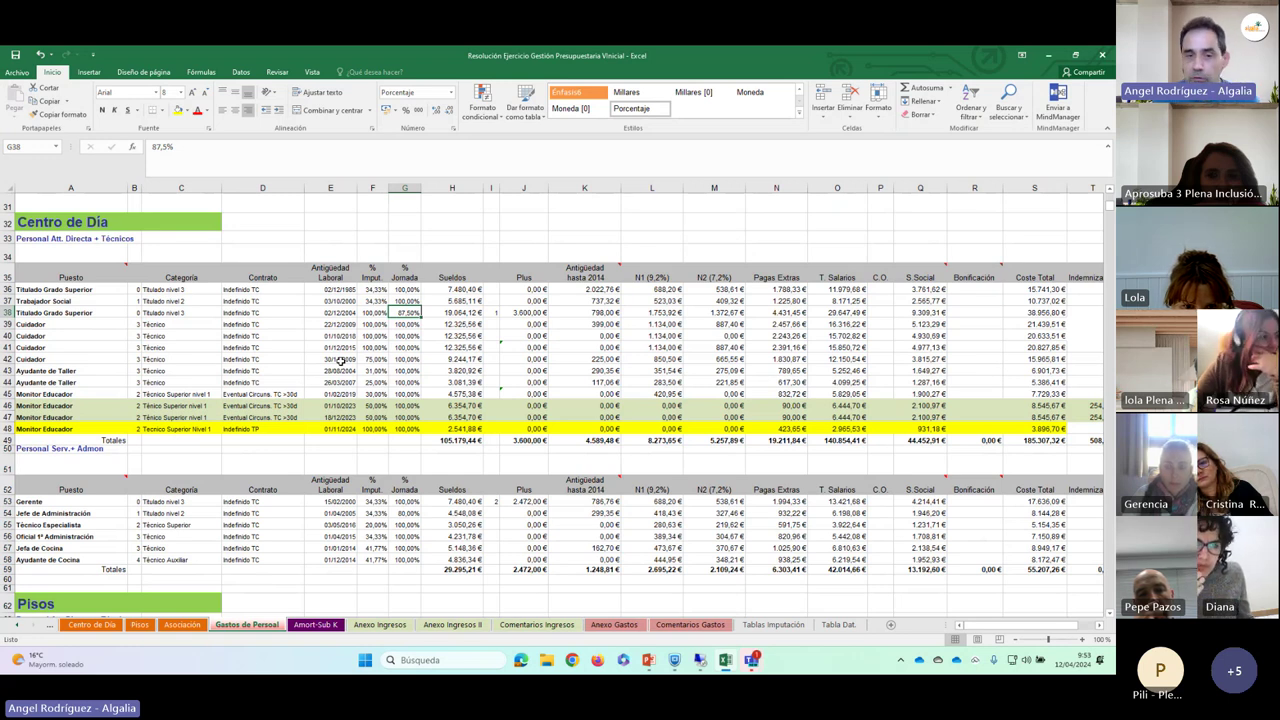
{"action": "left_click", "coordinate": [463, 314]}
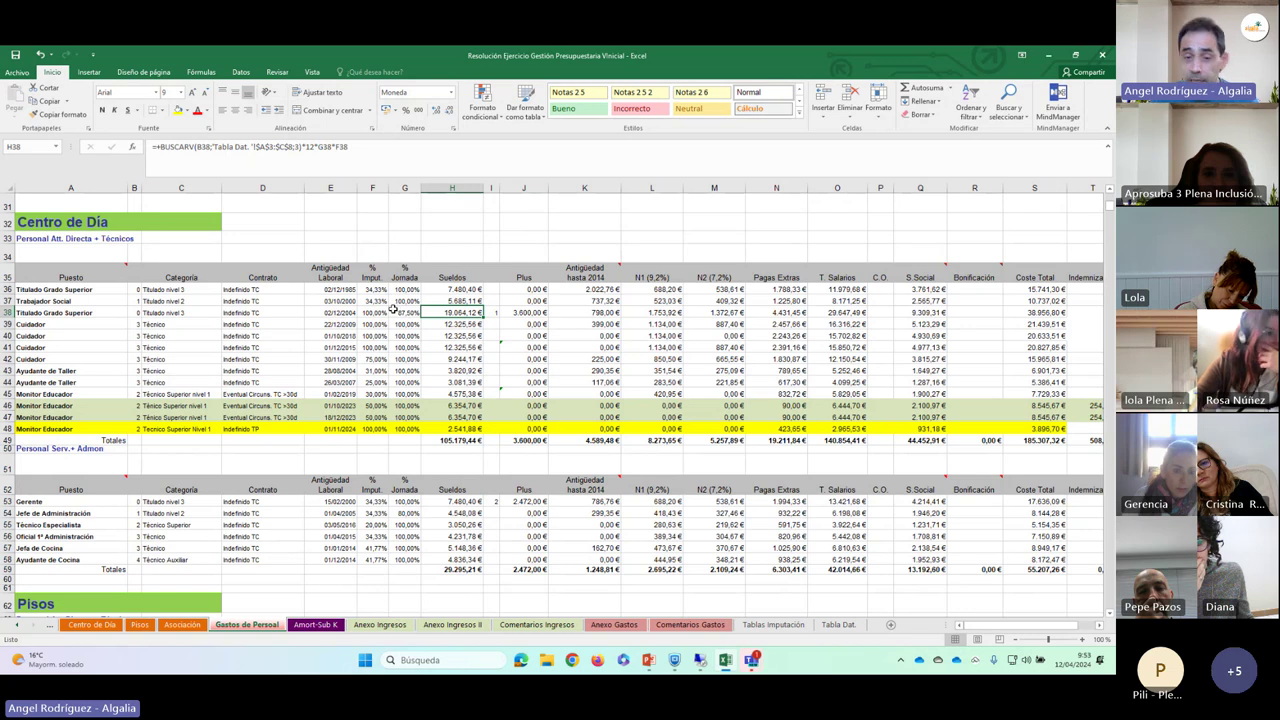
{"action": "left_click", "coordinate": [536, 288]}
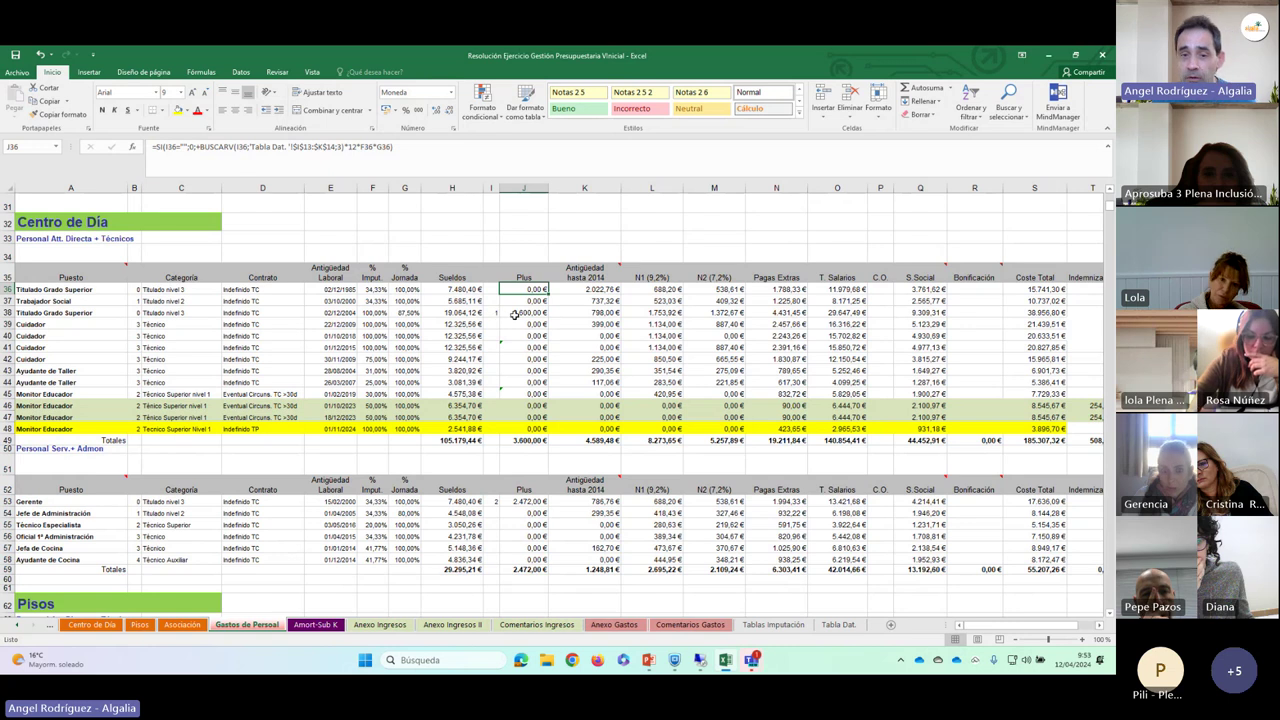
- Compare the Plus formulas of the first two Centro de Día staff with the bonus code of the second Titulado Grado Superior
{"action": "left_click", "coordinate": [525, 312]}
{"action": "left_click", "coordinate": [527, 301]}
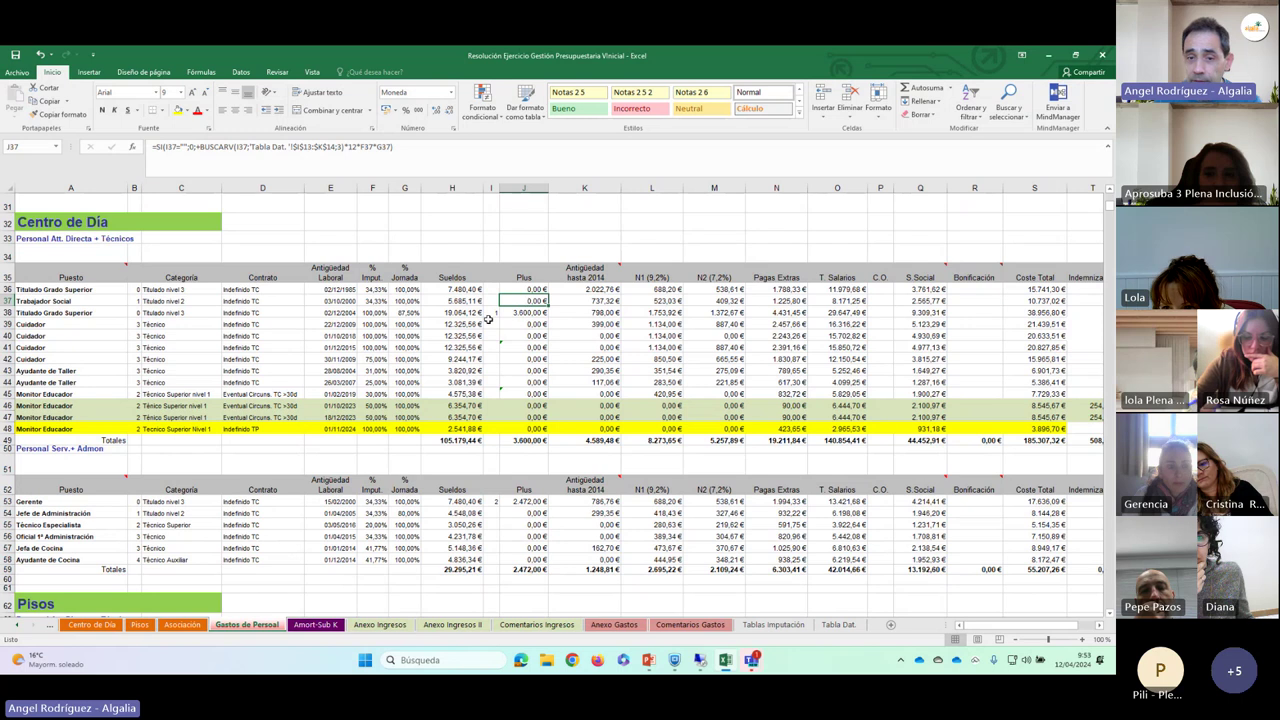
{"action": "left_click", "coordinate": [490, 312]}
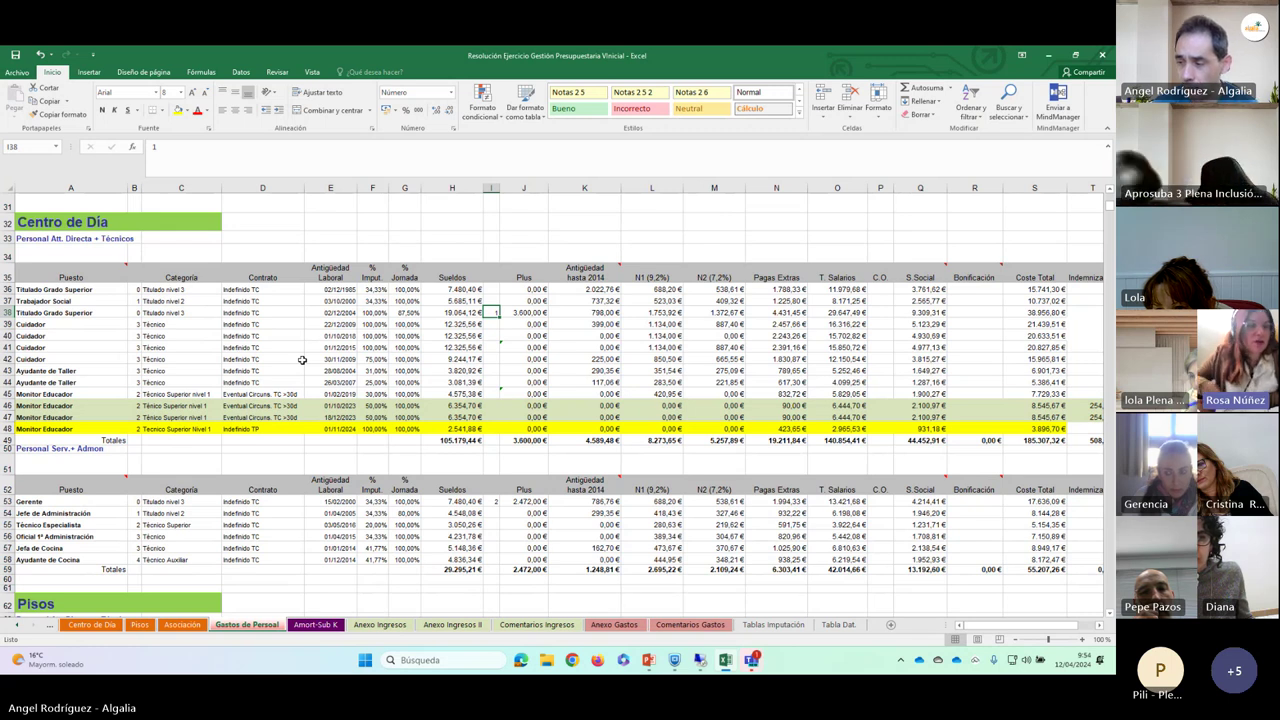
{"action": "left_click", "coordinate": [528, 300]}
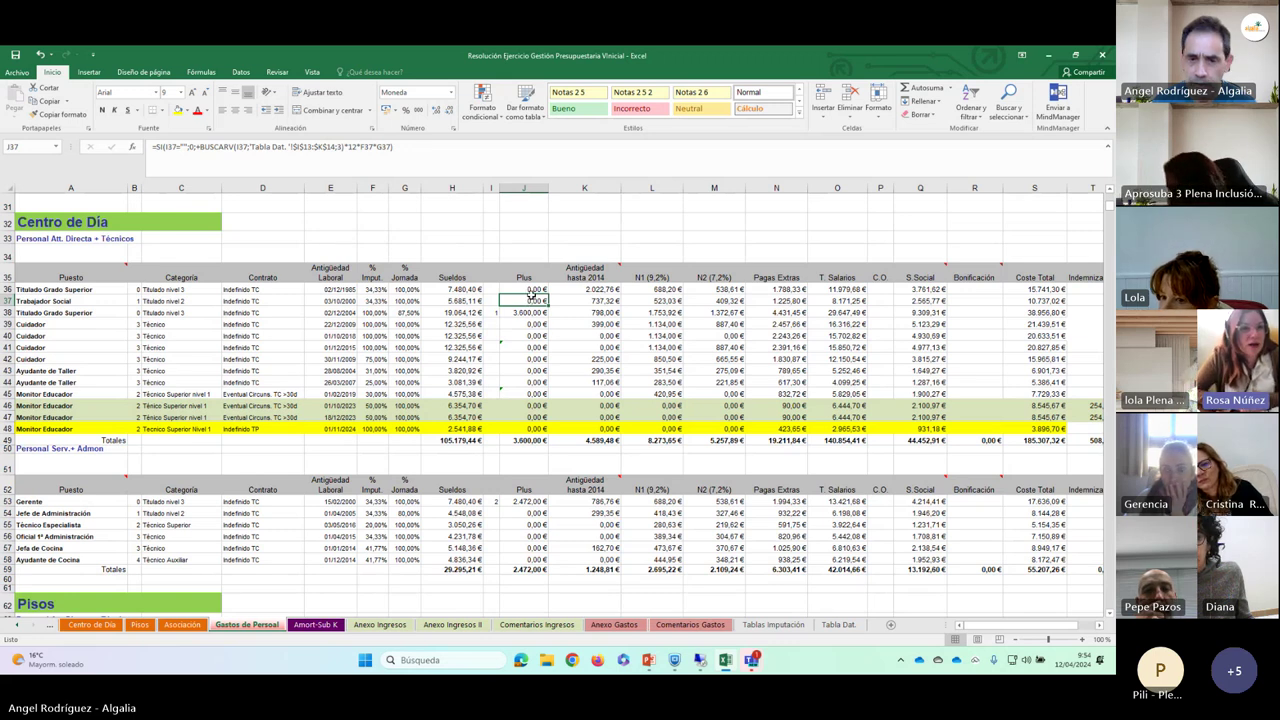
{"action": "left_click", "coordinate": [532, 289]}
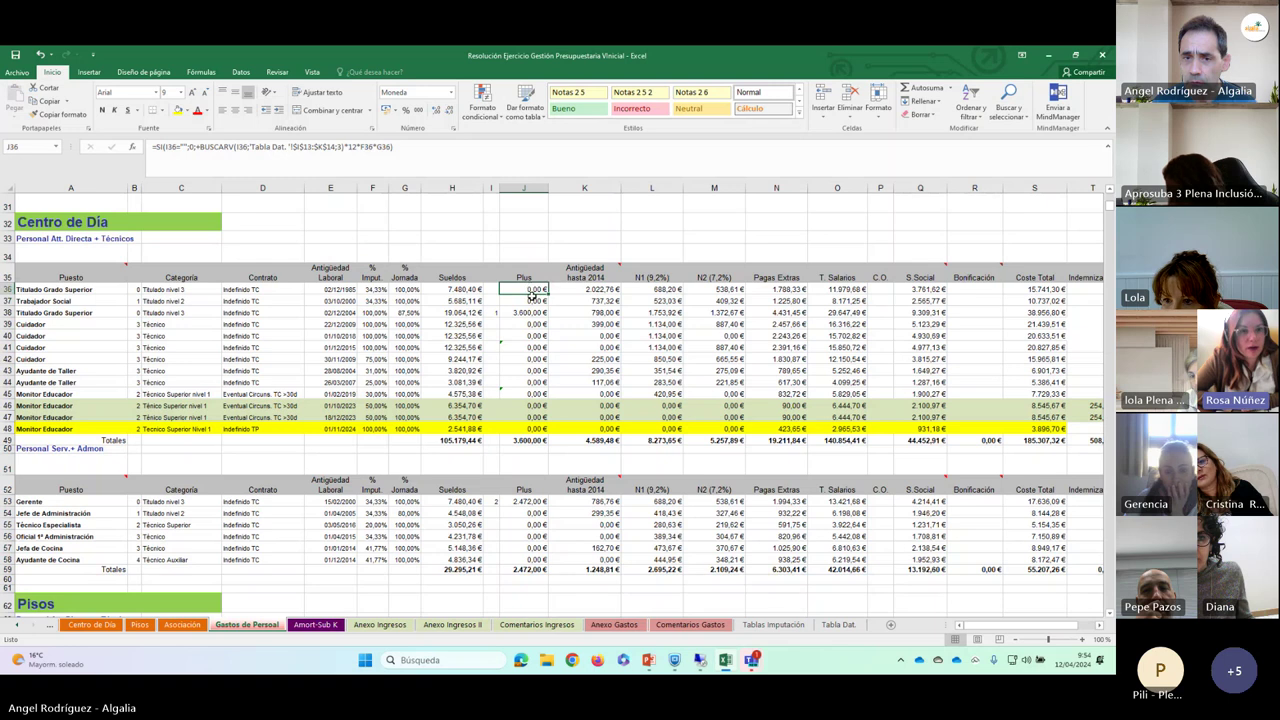
{"action": "left_click", "coordinate": [532, 298]}
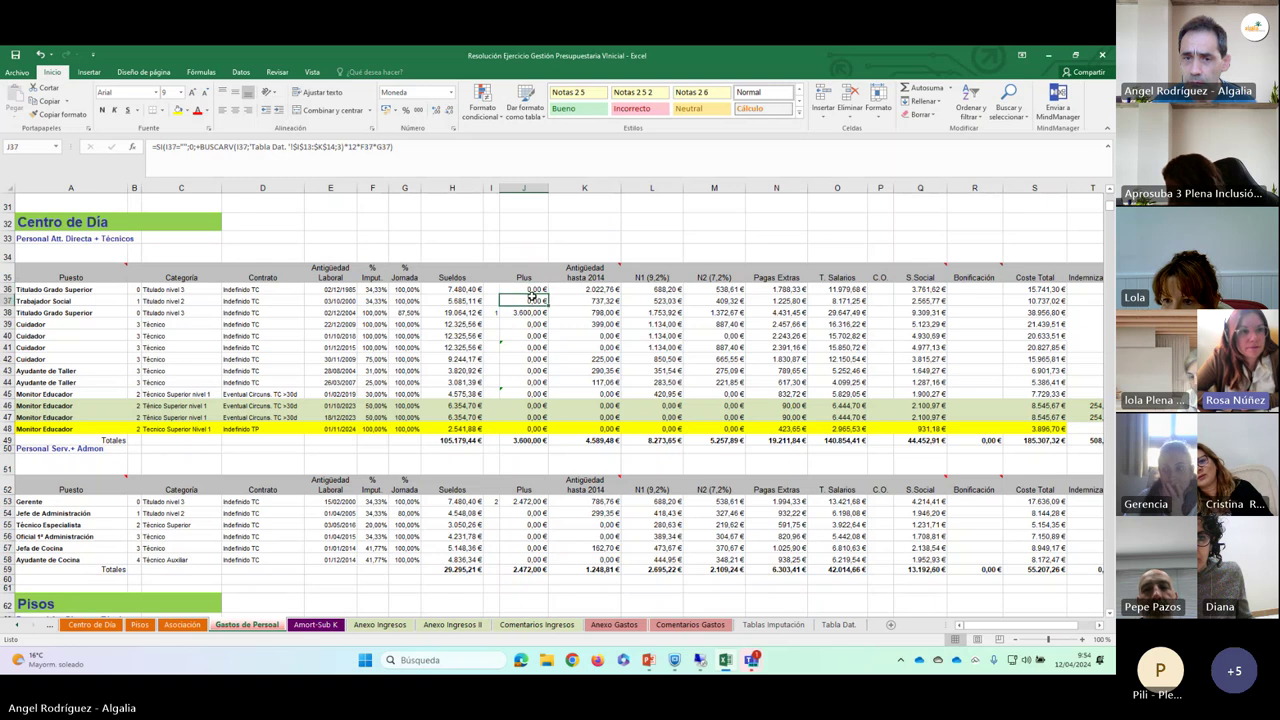
{"action": "left_click", "coordinate": [533, 289]}
{"action": "left_click", "coordinate": [537, 299]}
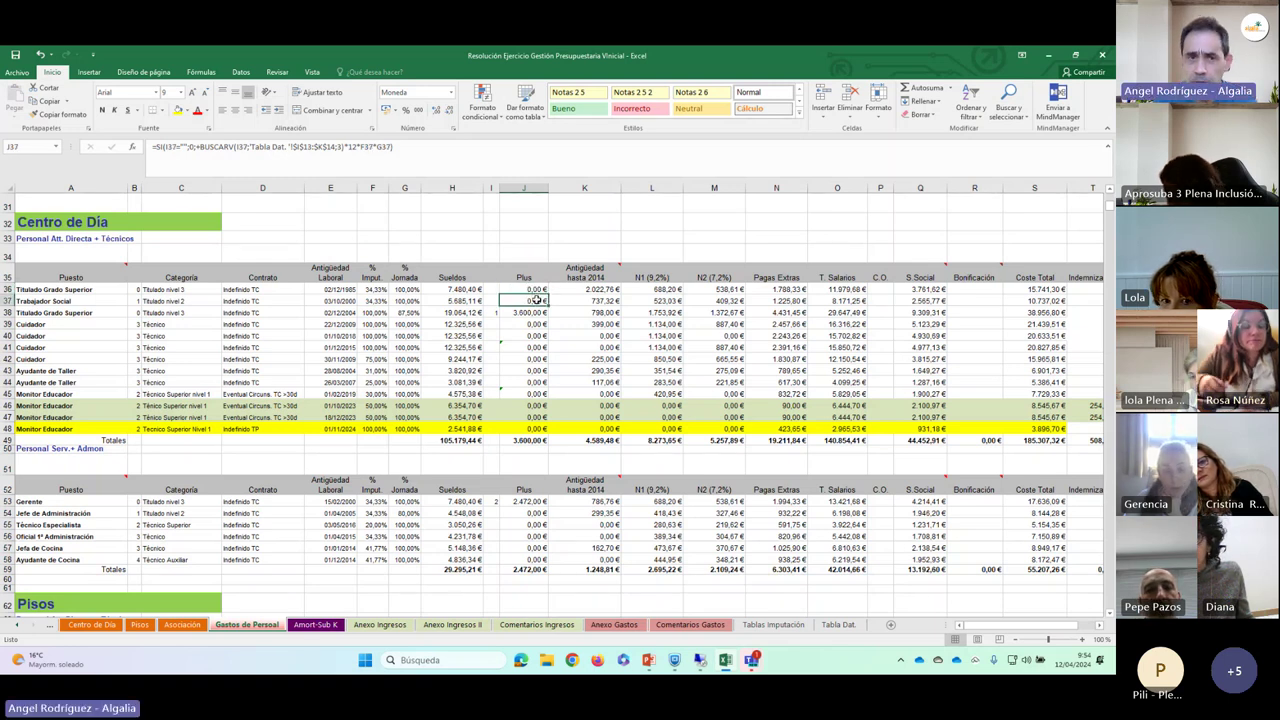
{"action": "left_click", "coordinate": [531, 289]}
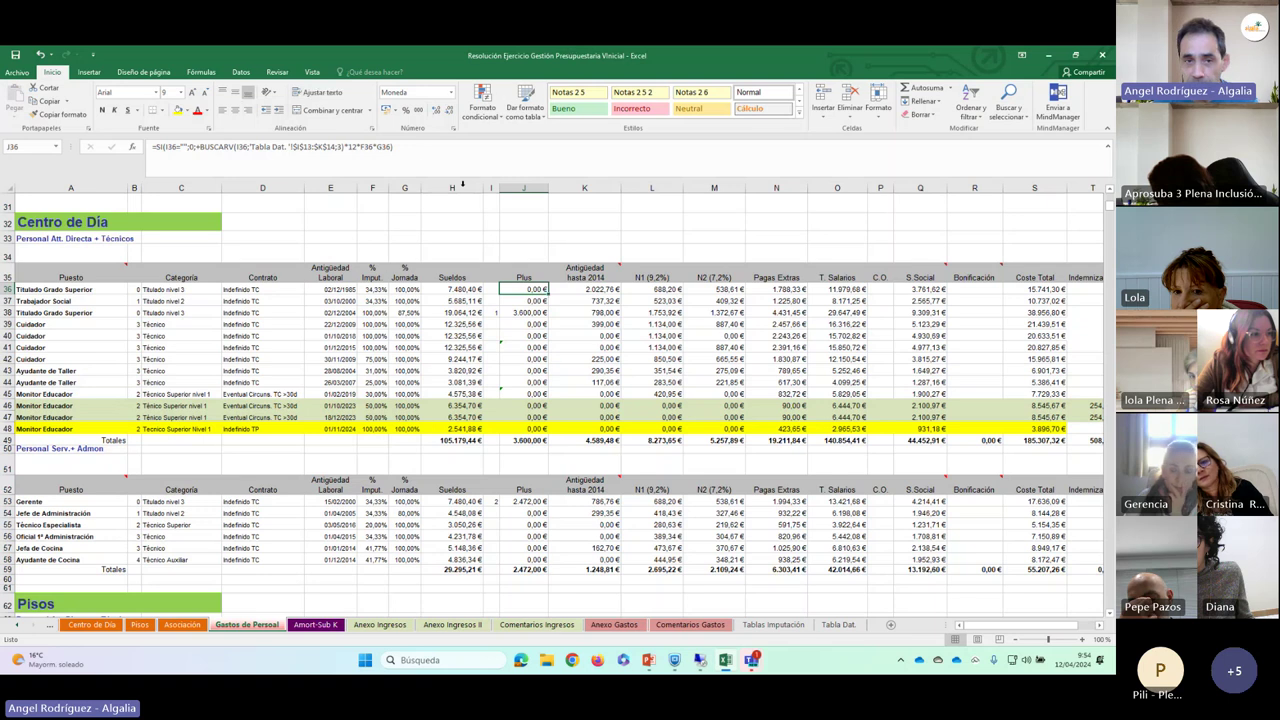
- Inspect the BUSCARV part of the Plus formula in J36 and leave the formula without changing it
{"action": "left_click", "coordinate": [352, 152]}
{"action": "left_click", "coordinate": [200, 147]}
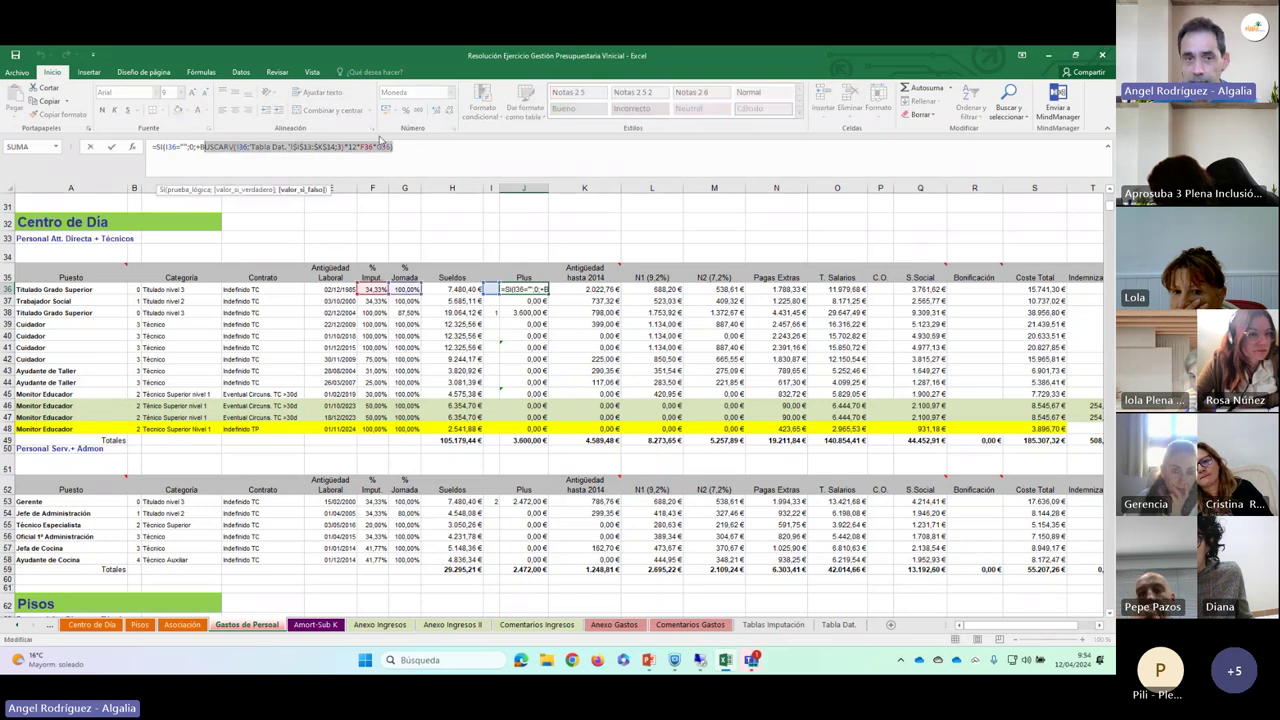
{"action": "left_click", "coordinate": [408, 150]}
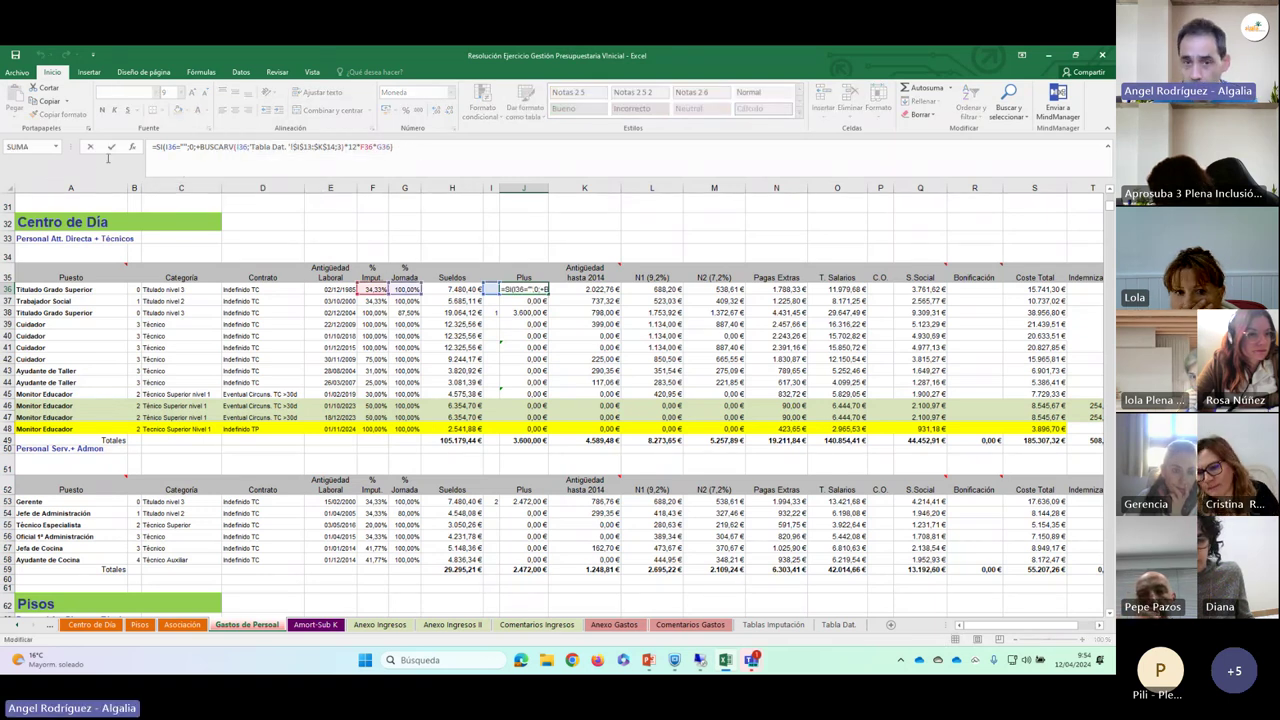
{"action": "left_click", "coordinate": [507, 225]}
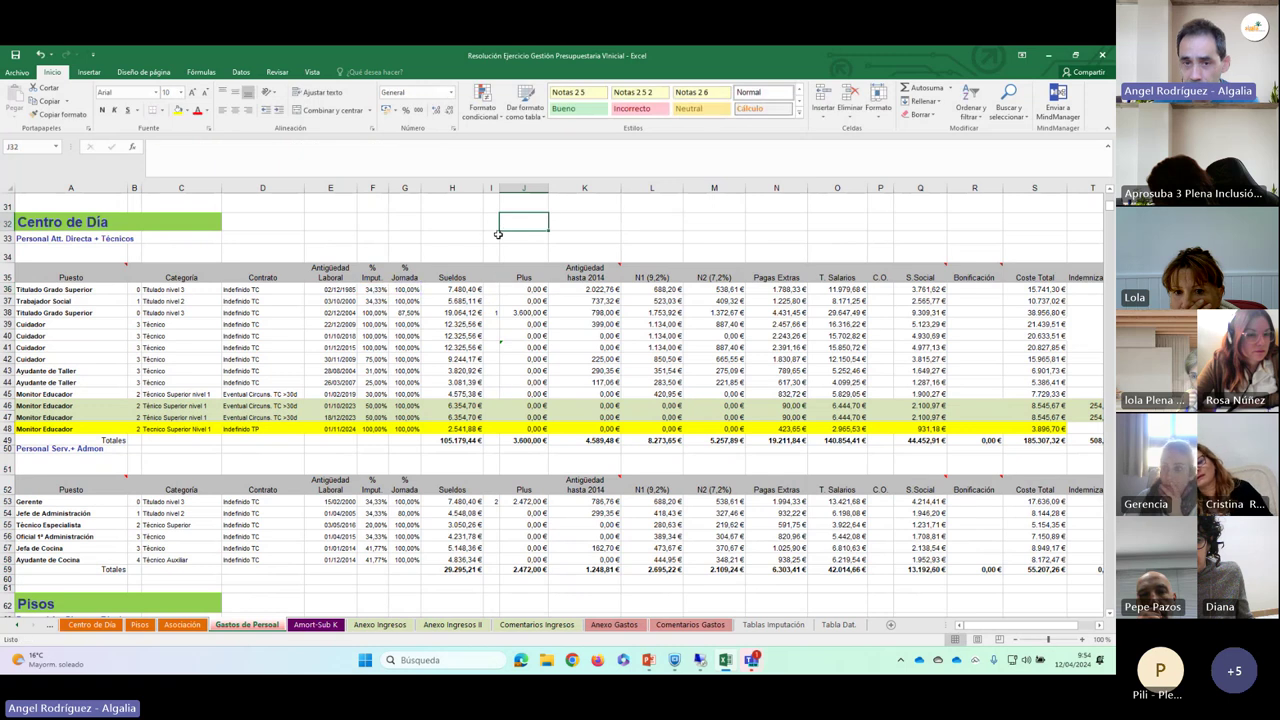
{"action": "left_click", "coordinate": [522, 289]}
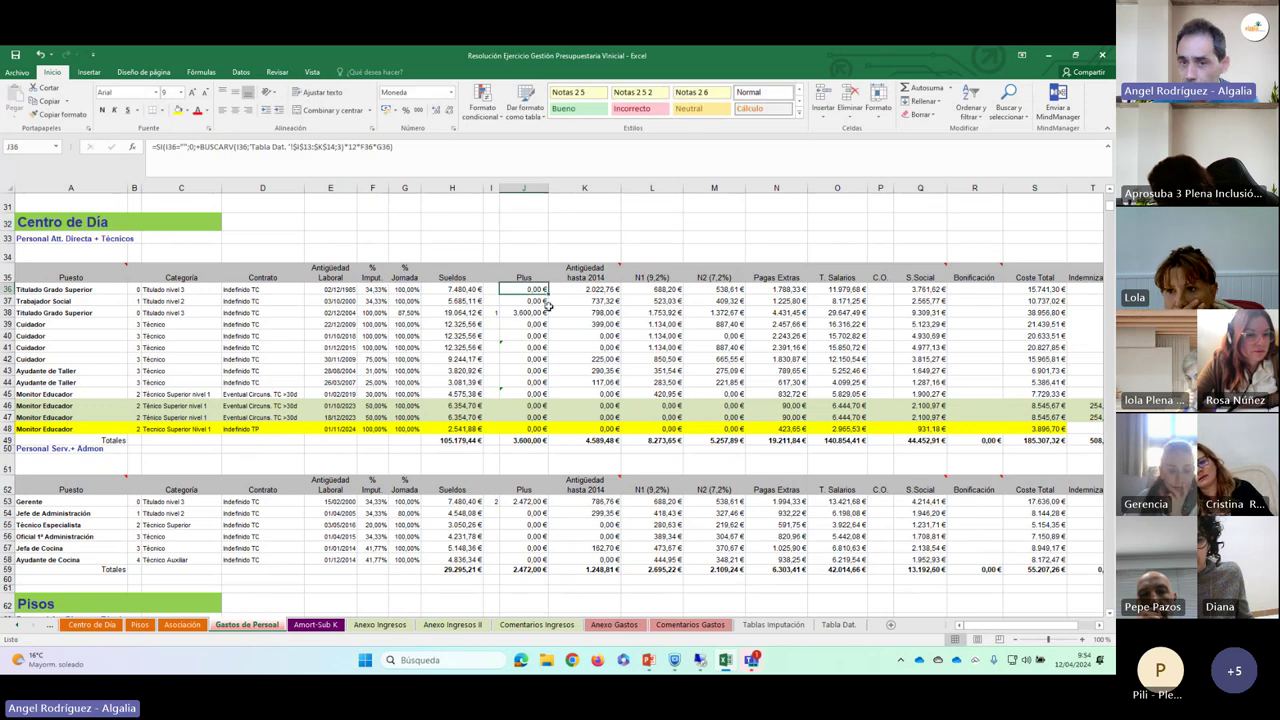
- Check the bonus code in I38 against the Tabla Dat. sheet and review the Plus formulas in J38 and J37 on Gastos de Persoal
{"action": "left_click", "coordinate": [491, 312]}
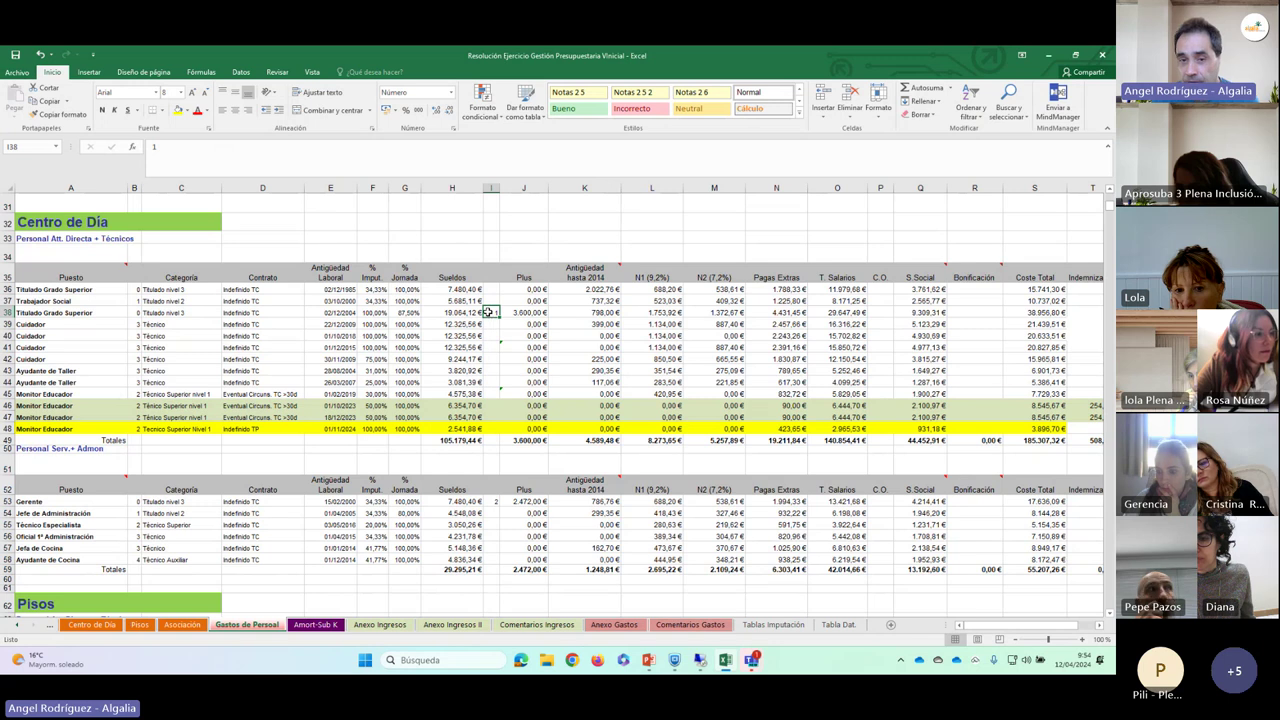
{"action": "left_click", "coordinate": [839, 624]}
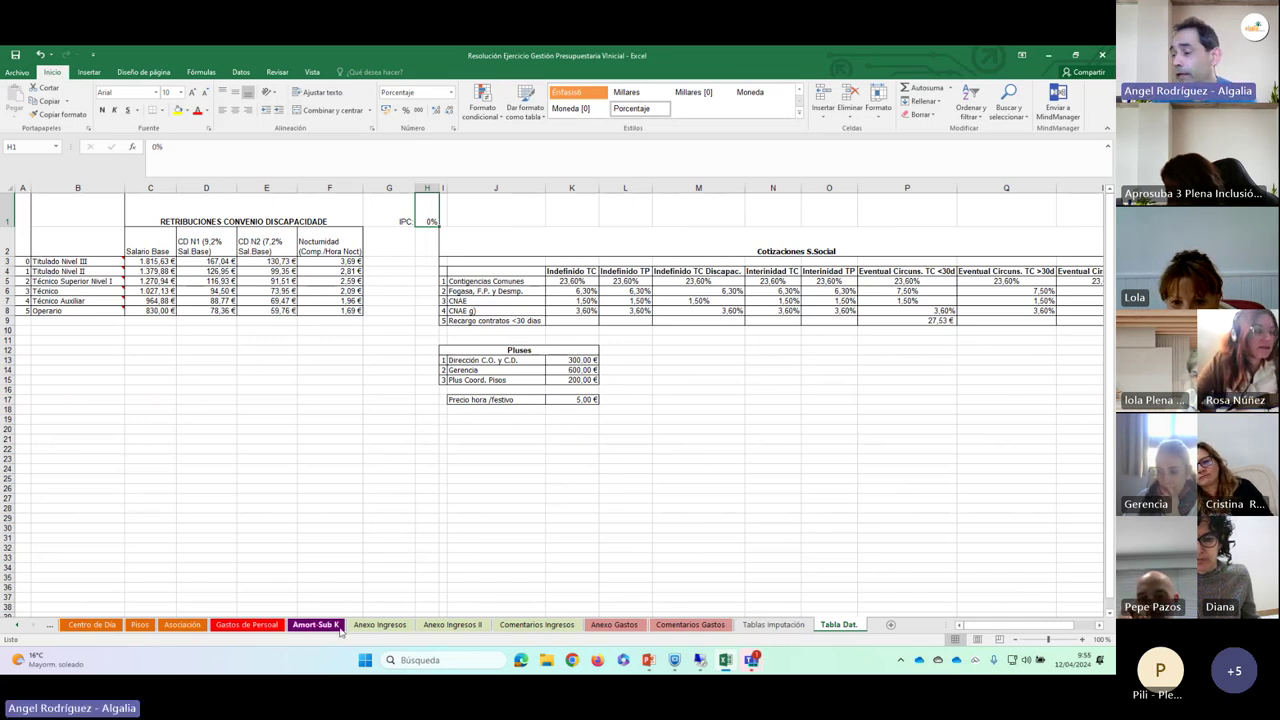
{"action": "left_click", "coordinate": [247, 624]}
{"action": "left_click", "coordinate": [516, 312]}
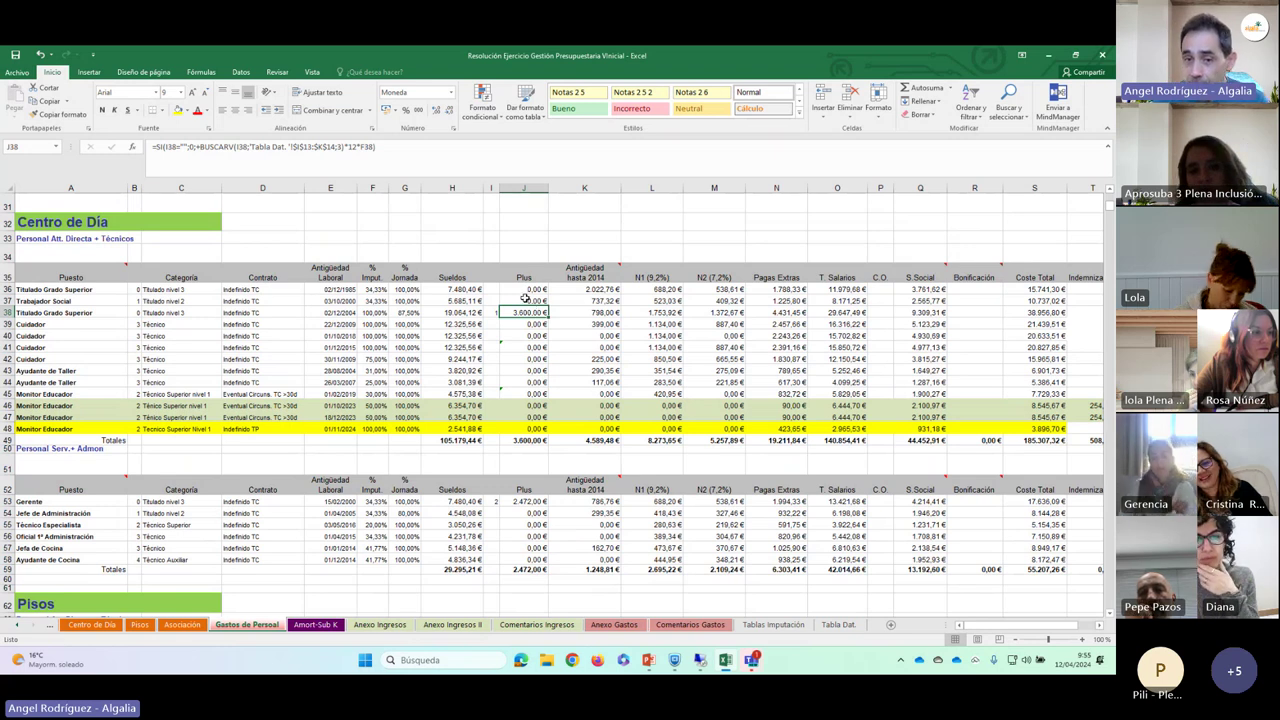
{"action": "left_click", "coordinate": [524, 300]}
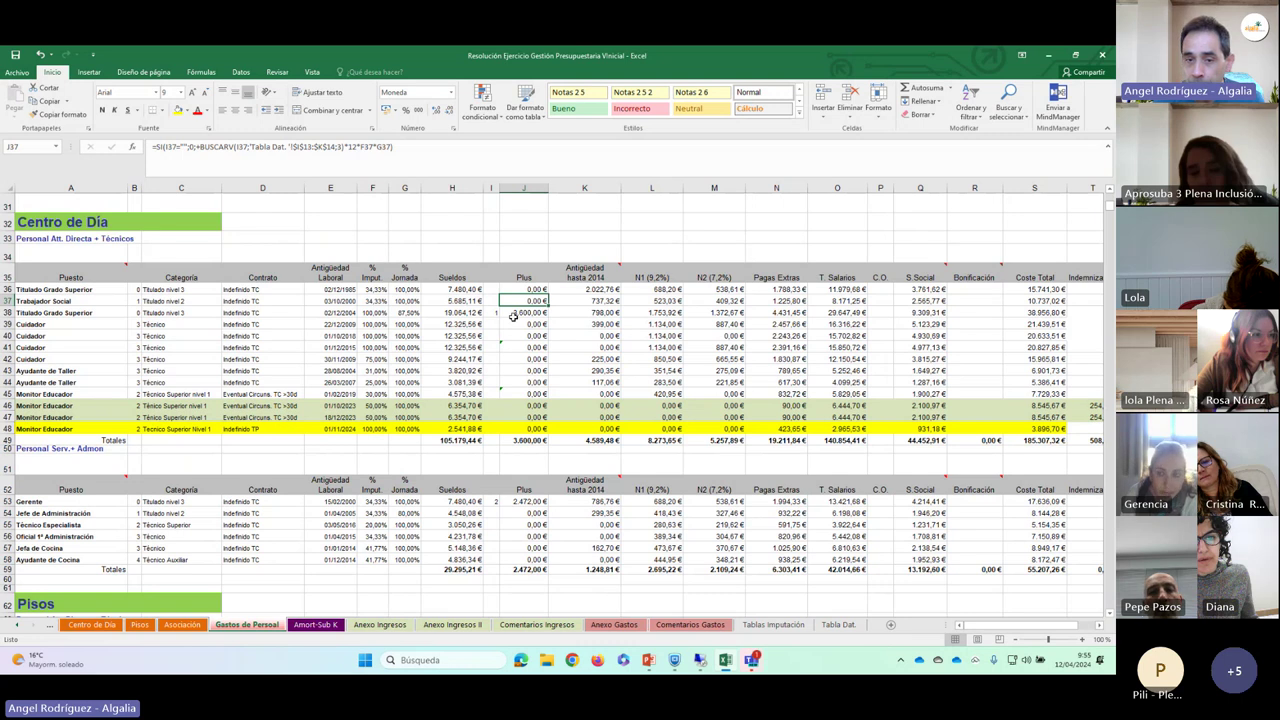
{"action": "left_click", "coordinate": [512, 314]}
{"action": "left_click", "coordinate": [494, 312]}
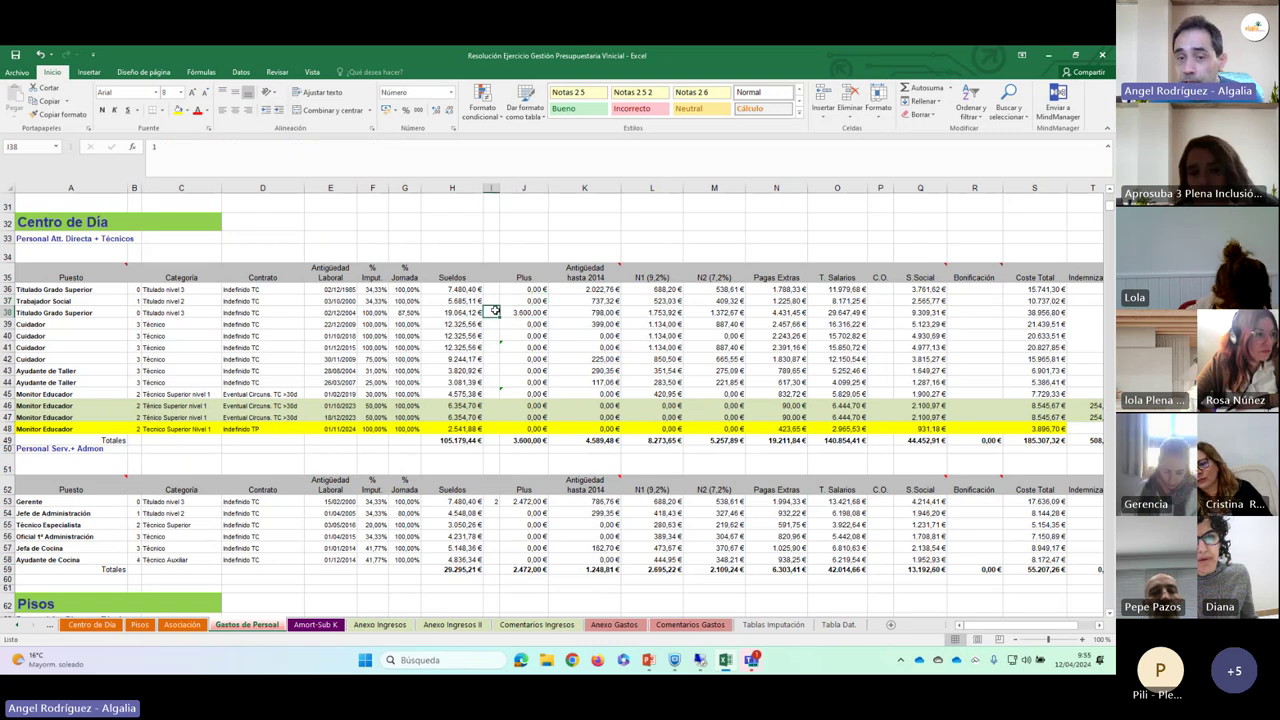
- Examine the Pluses table on Tabla Dat., focusing on the code, description and amount of the Dirección C.O. y C.D. bonus
{"action": "left_click", "coordinate": [838, 624]}
{"action": "left_click", "coordinate": [558, 378]}
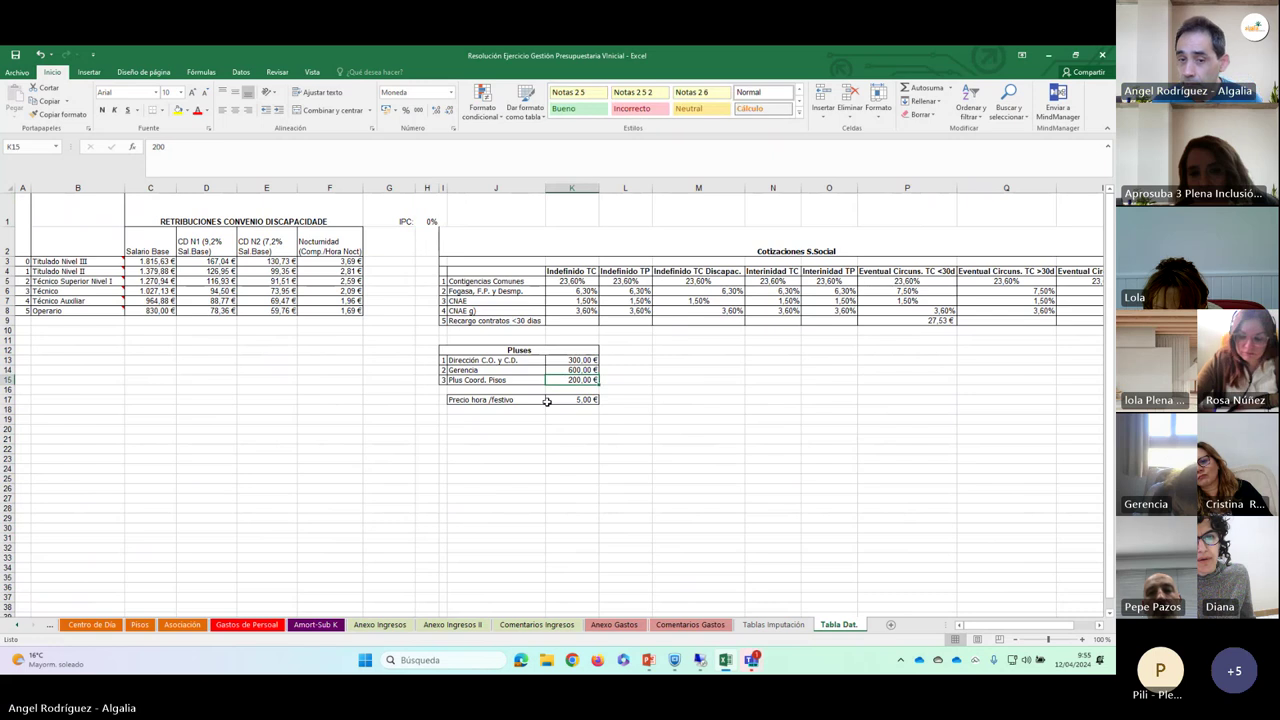
{"action": "left_click", "coordinate": [441, 360]}
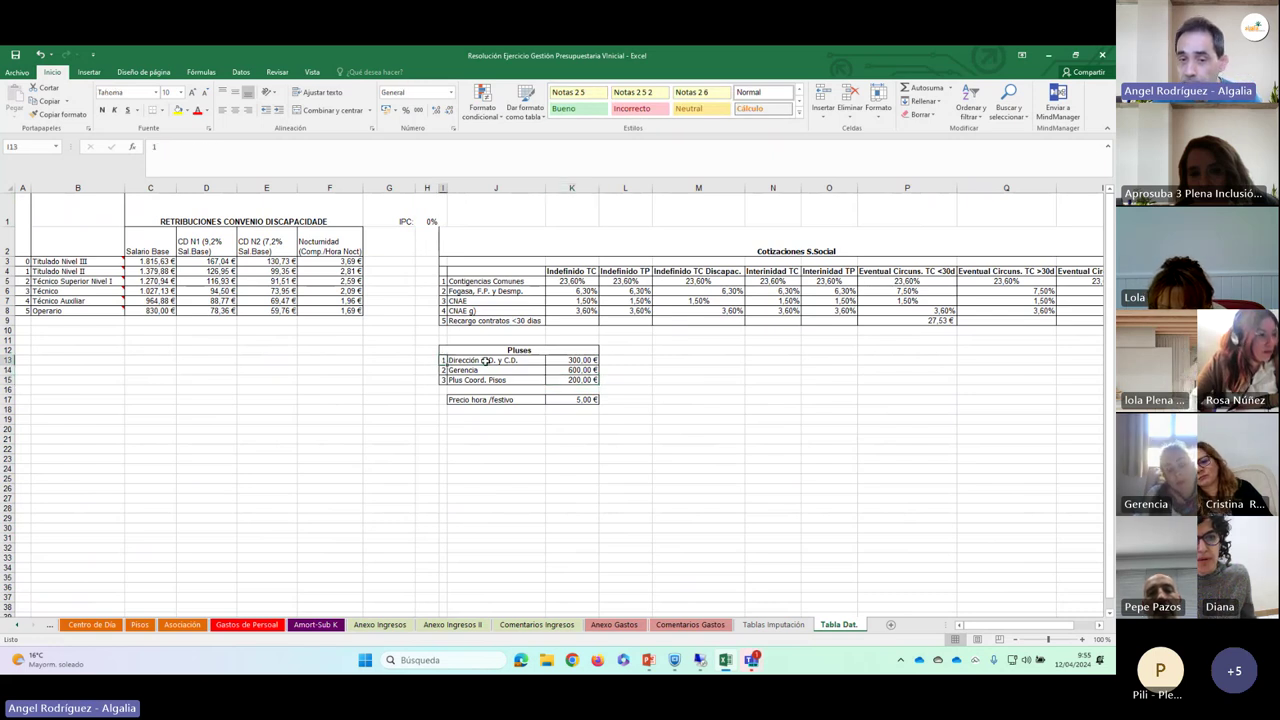
{"action": "left_click", "coordinate": [485, 360]}
{"action": "left_click", "coordinate": [573, 360]}
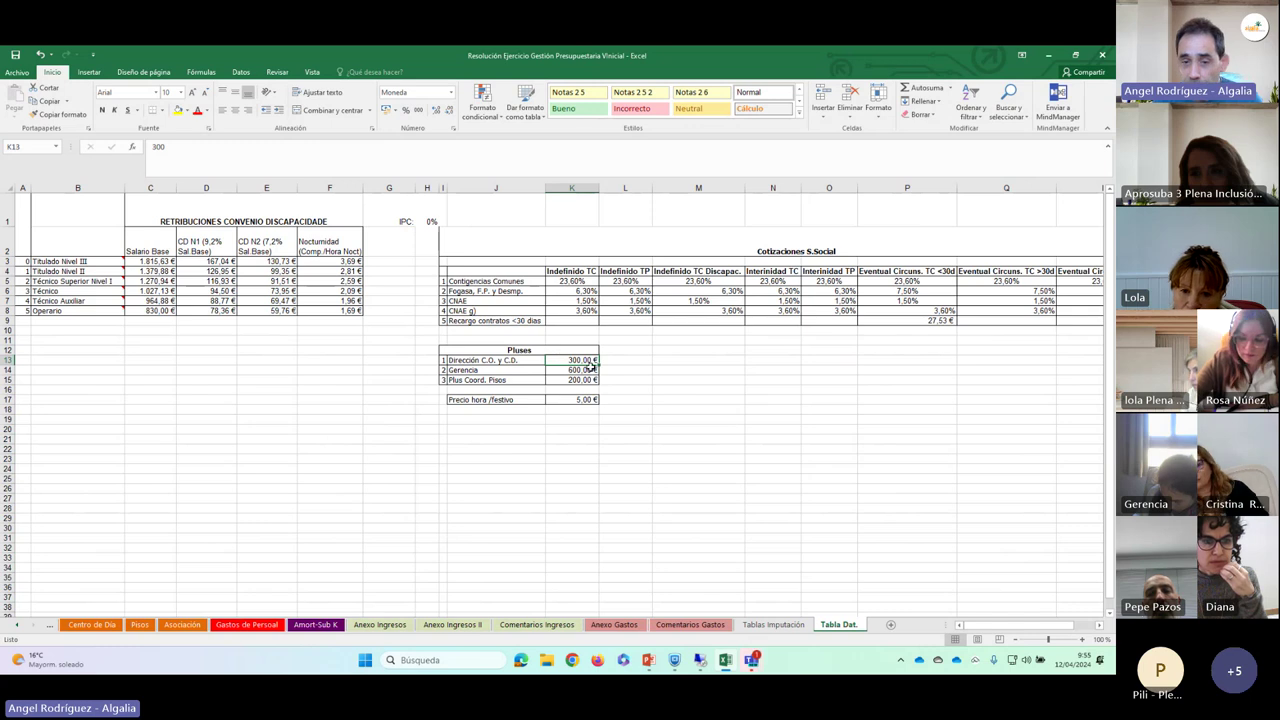
- Revisit the bonus code on Gastos de Persoal and inspect the empty row below Plus Coord. Pisos in the Tabla Dat. Pluses table
{"action": "left_click", "coordinate": [246, 625]}
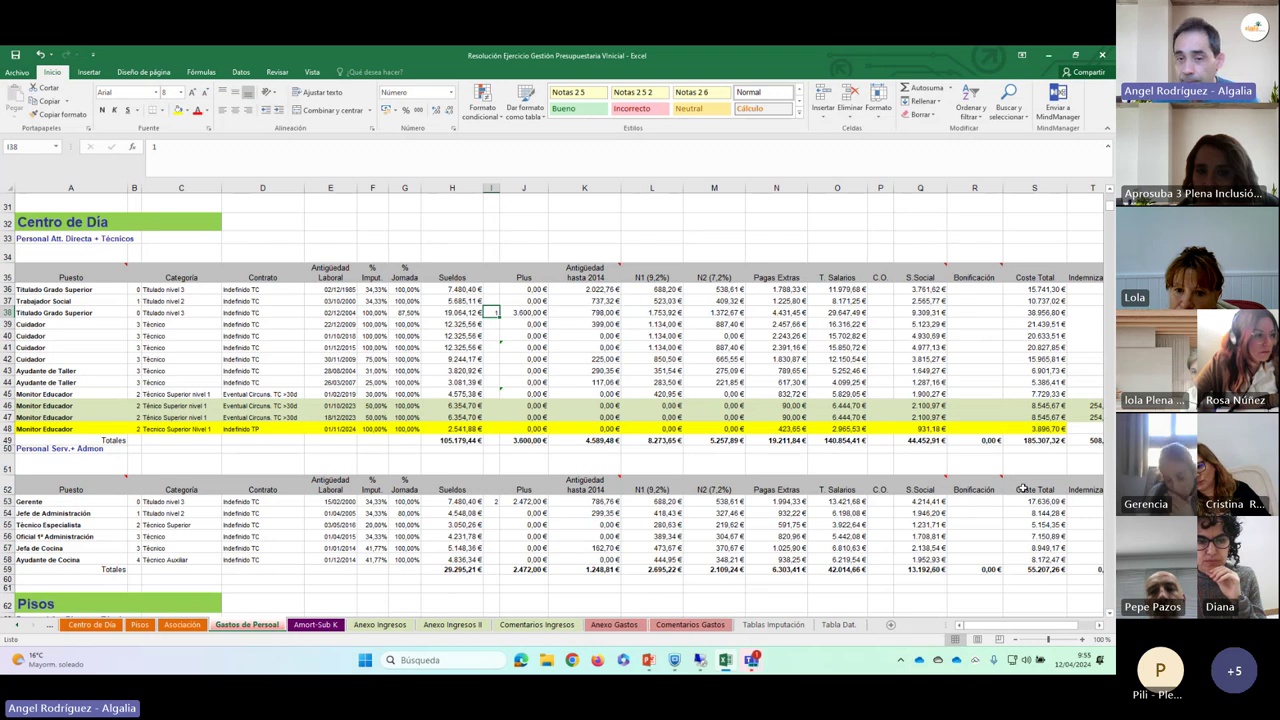
{"action": "left_click", "coordinate": [838, 624]}
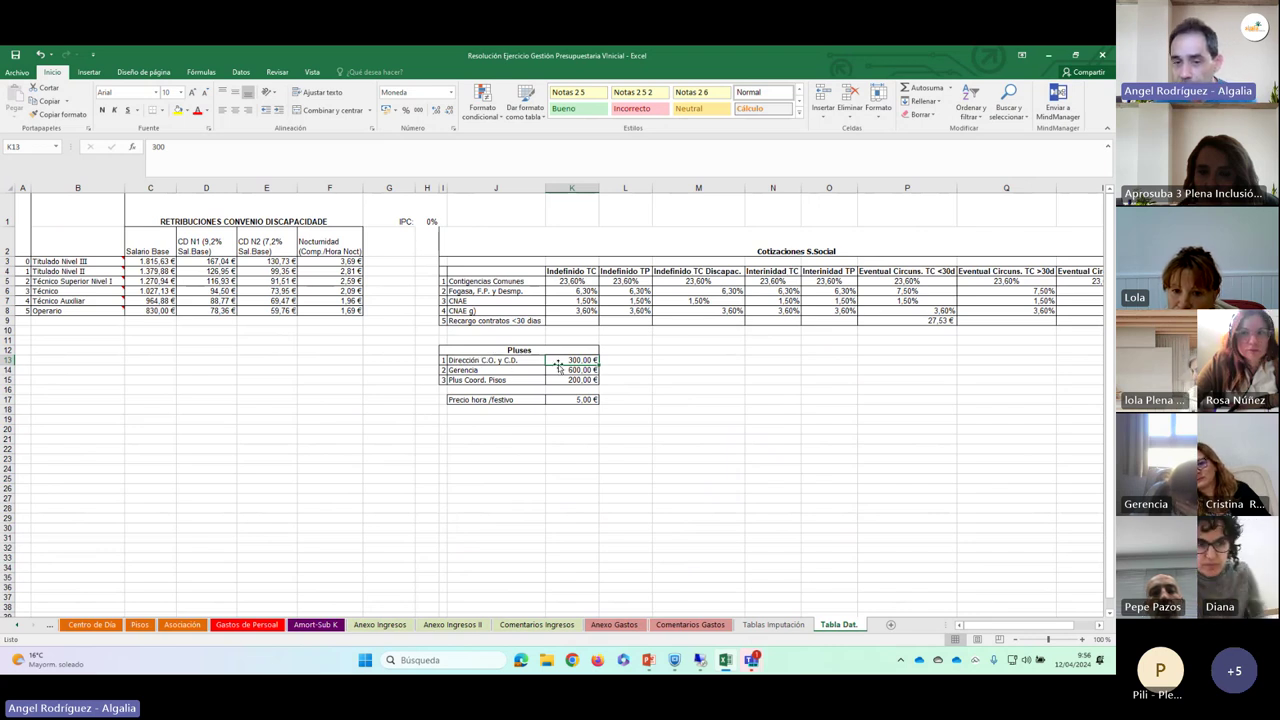
{"action": "left_click", "coordinate": [444, 389]}
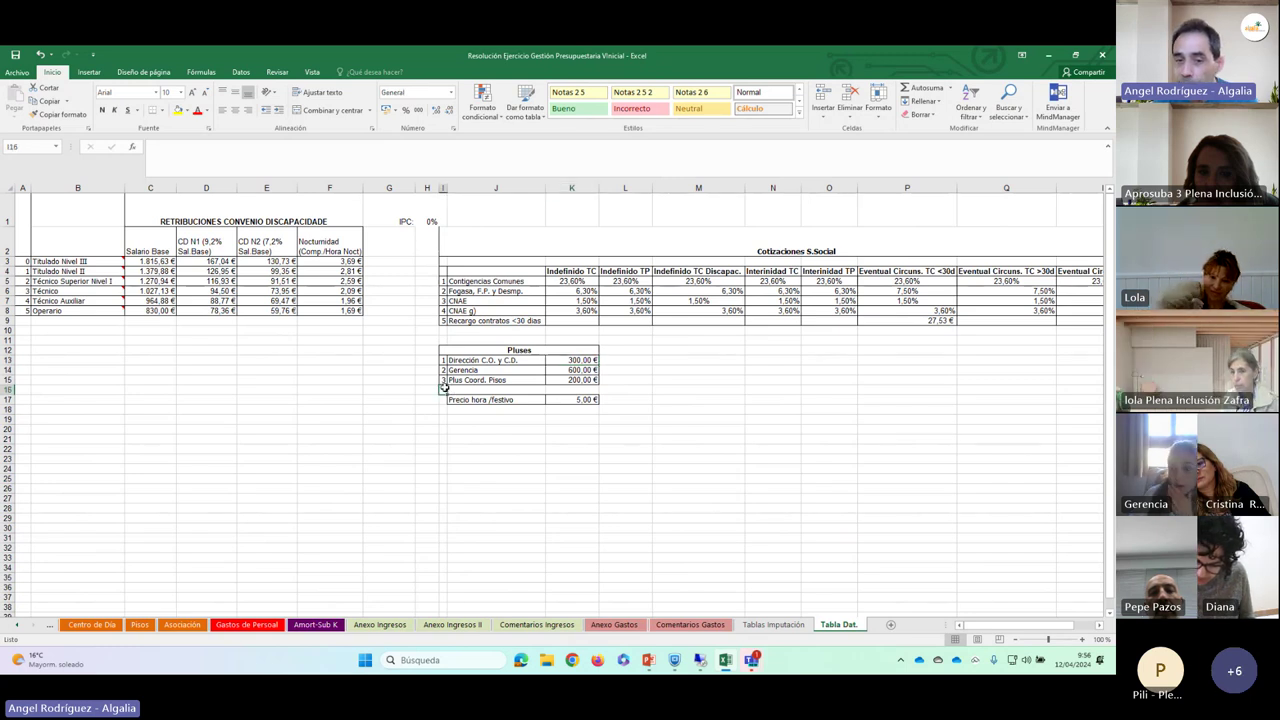
{"action": "left_click", "coordinate": [495, 389]}
{"action": "left_click", "coordinate": [572, 389]}
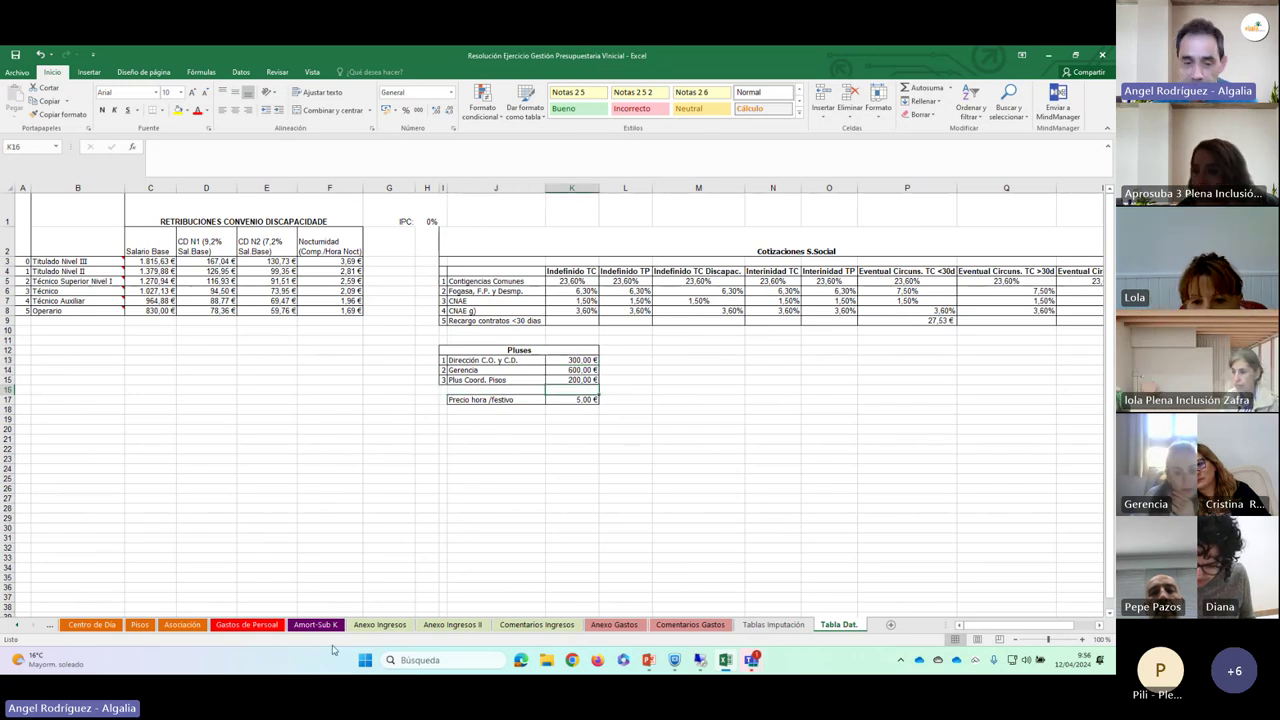
- Return to Gastos de Persoal and examine the bonus code in I38 and the Plus formulas in J36 through J38
{"action": "left_click", "coordinate": [272, 625]}
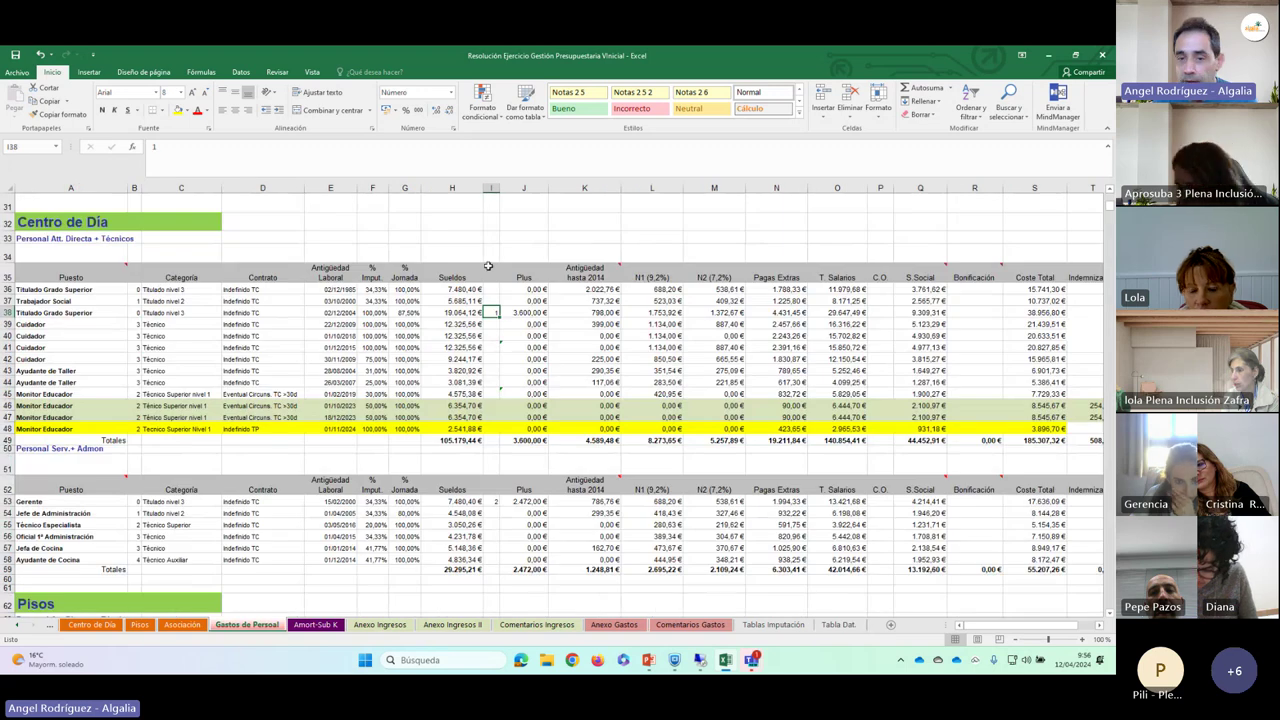
{"action": "left_click", "coordinate": [523, 288]}
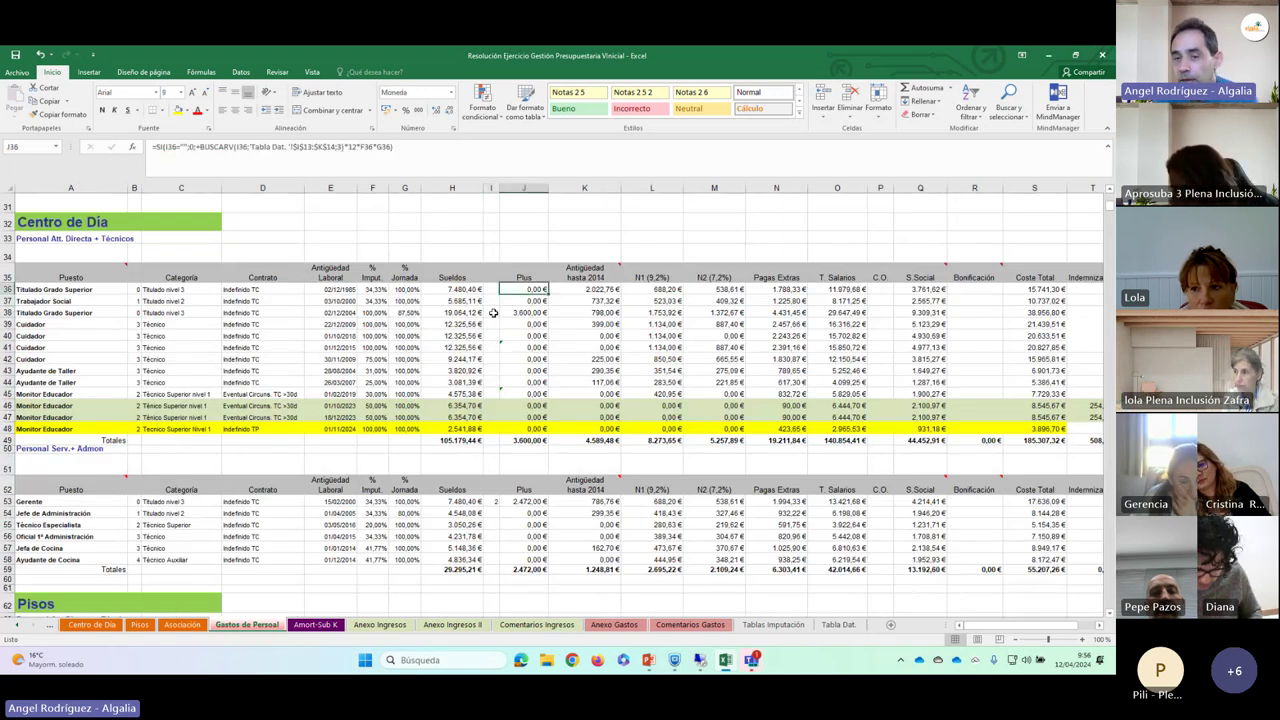
{"action": "left_click", "coordinate": [492, 313]}
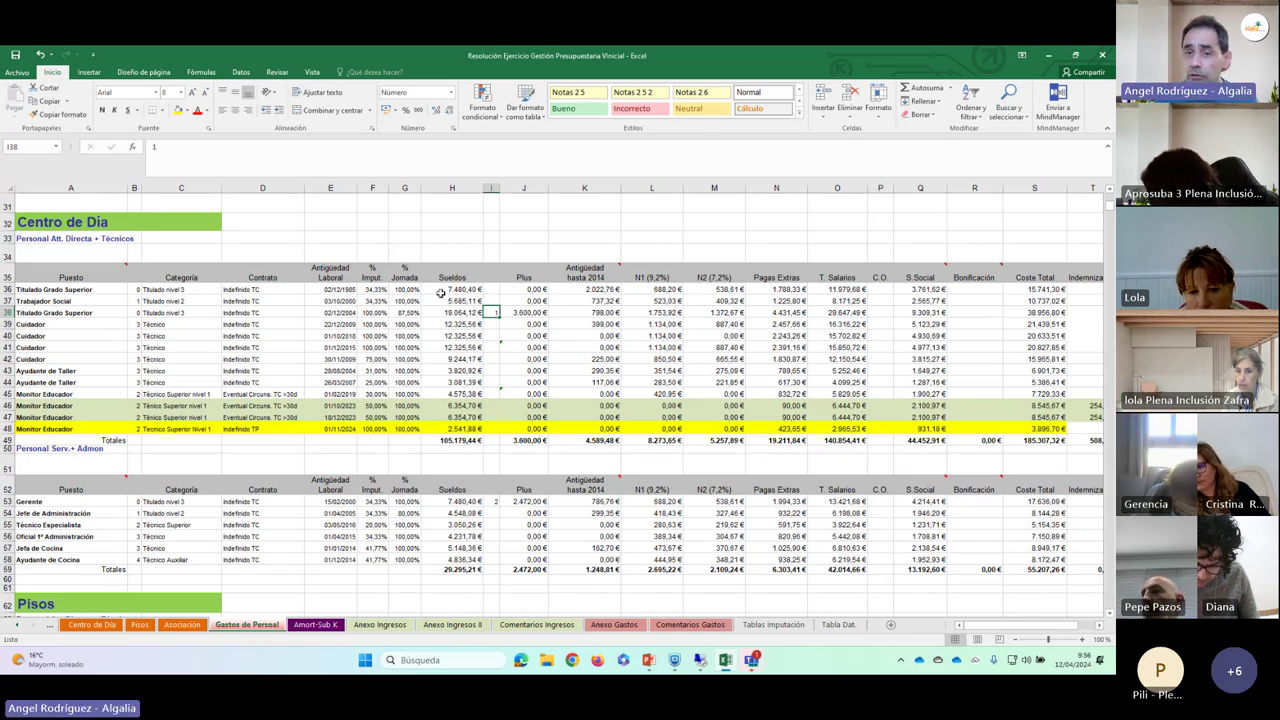
{"action": "left_click", "coordinate": [527, 289]}
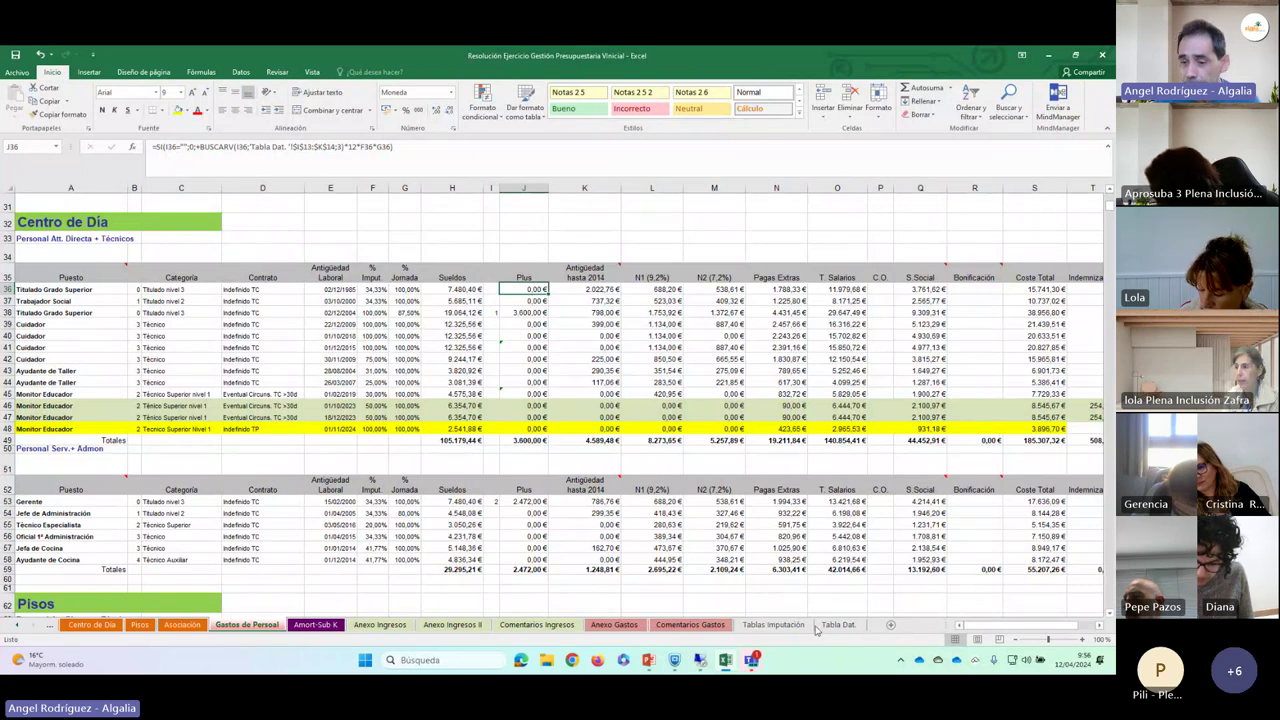
{"action": "left_click", "coordinate": [530, 302]}
{"action": "left_click", "coordinate": [526, 311]}
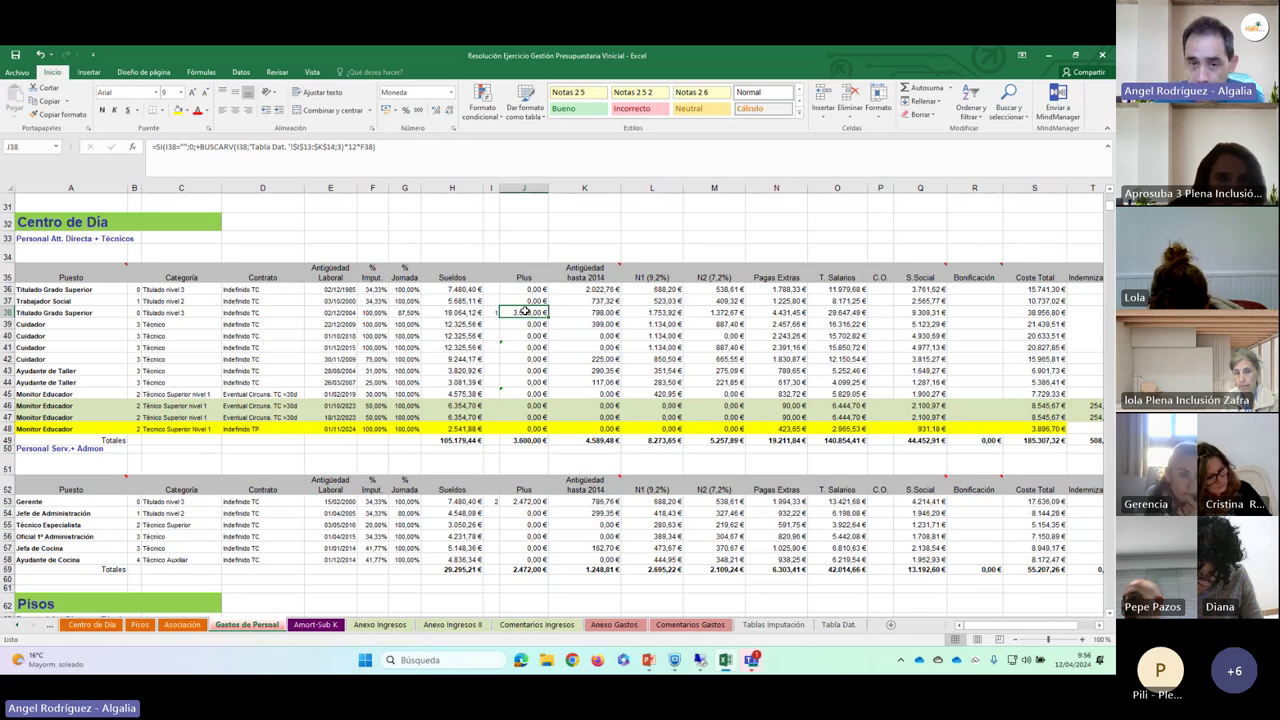
- Examine the Antigüedad hasta 2014, N1, N2, Pagas Extras and T. Salarios formulas of the first Titulado Grado Superior in Centro de Día
{"action": "left_click", "coordinate": [600, 288]}
{"action": "left_click", "coordinate": [652, 289]}
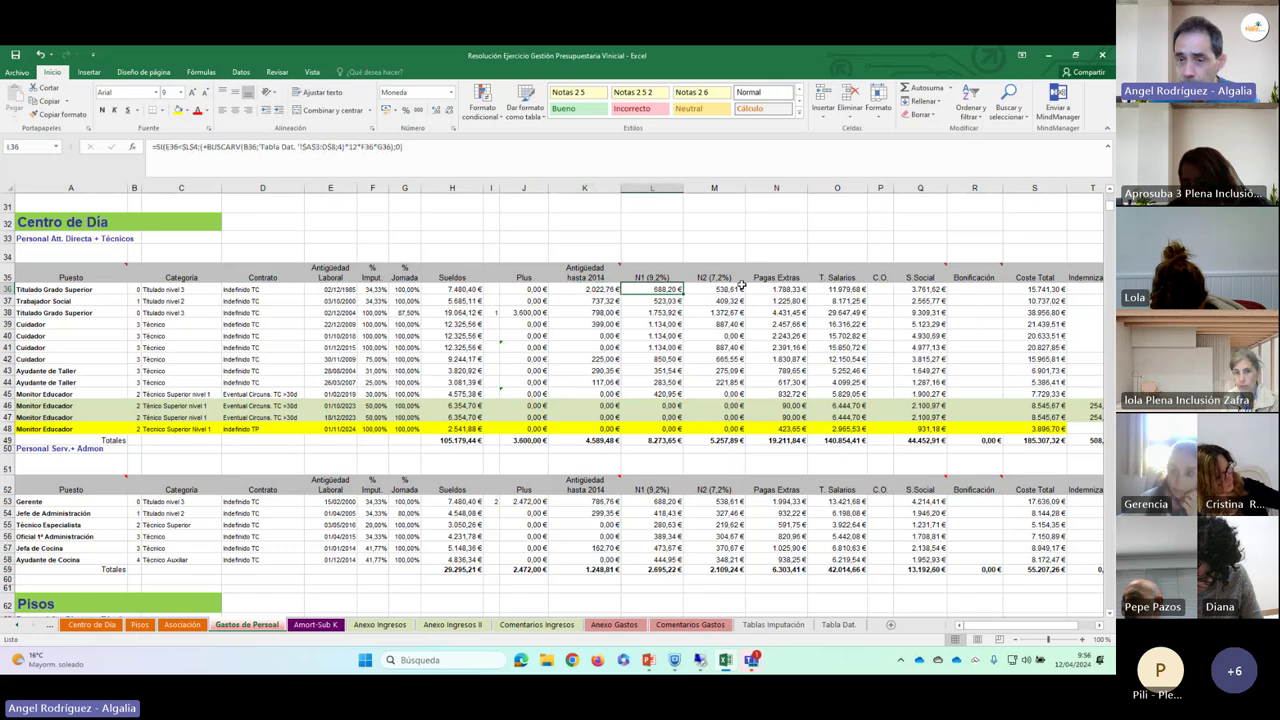
{"action": "left_click", "coordinate": [741, 288]}
{"action": "left_click", "coordinate": [766, 289]}
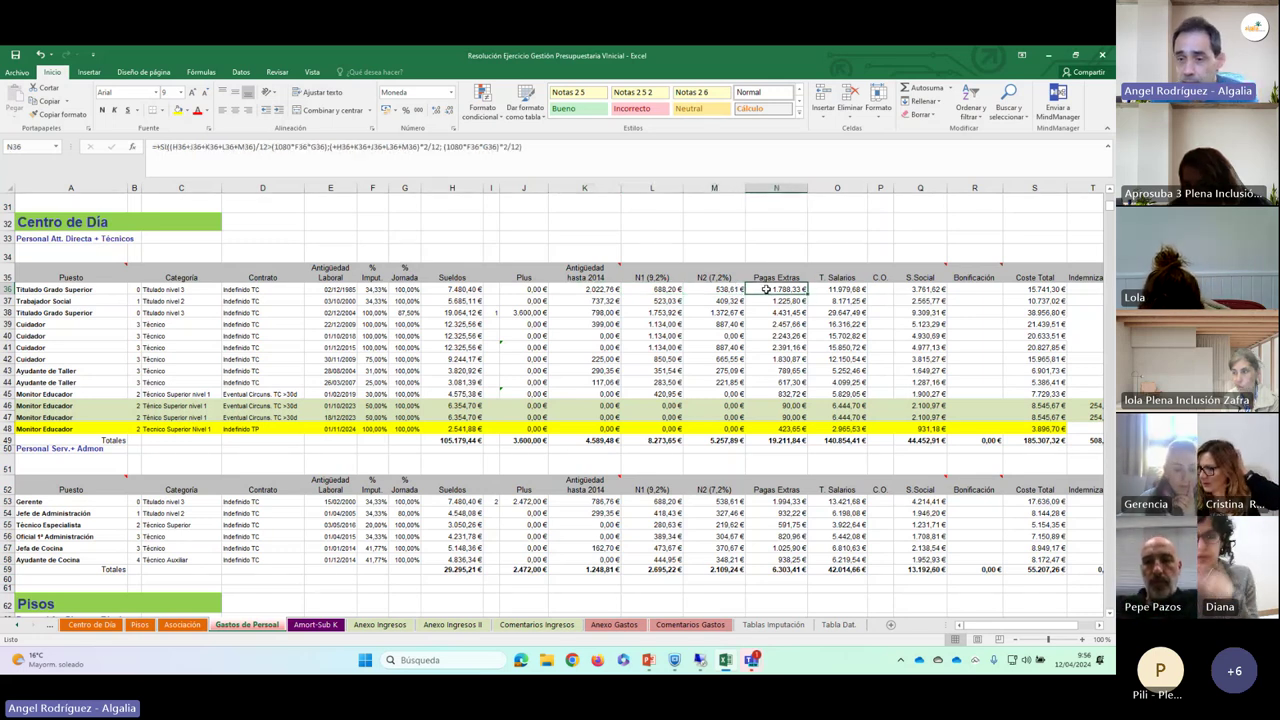
{"action": "left_click", "coordinate": [844, 288]}
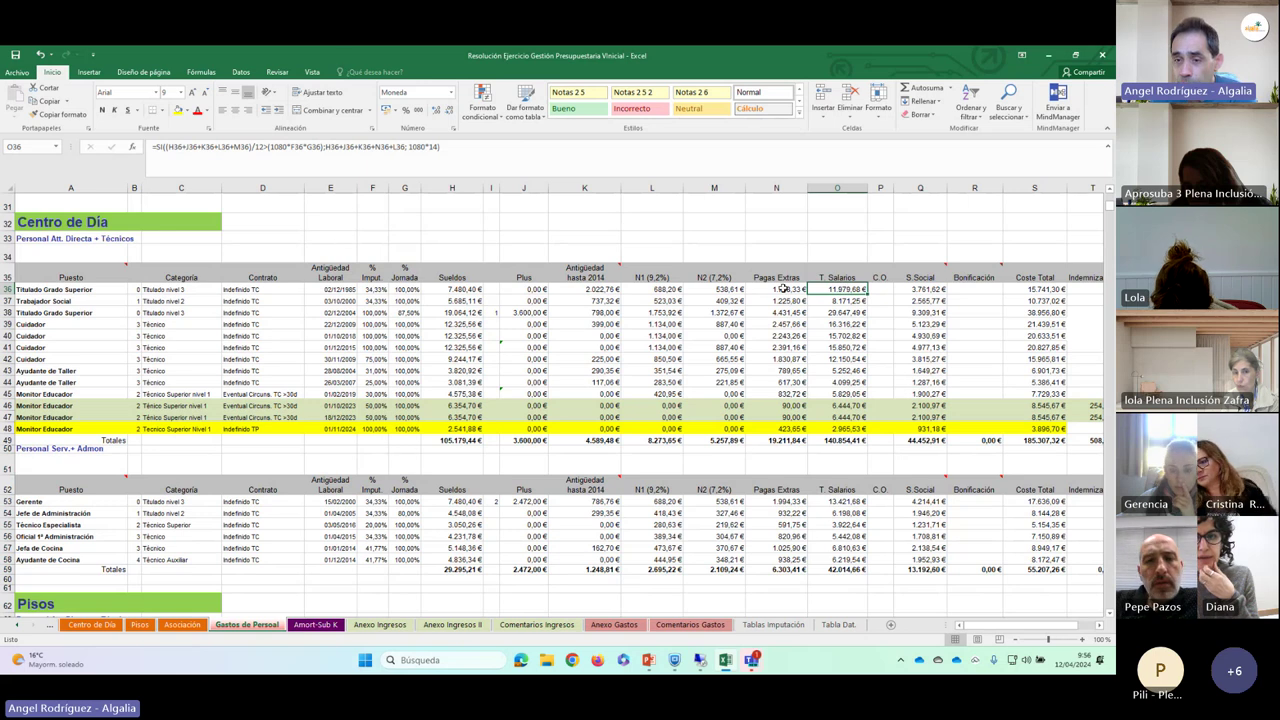
{"action": "left_click", "coordinate": [784, 289]}
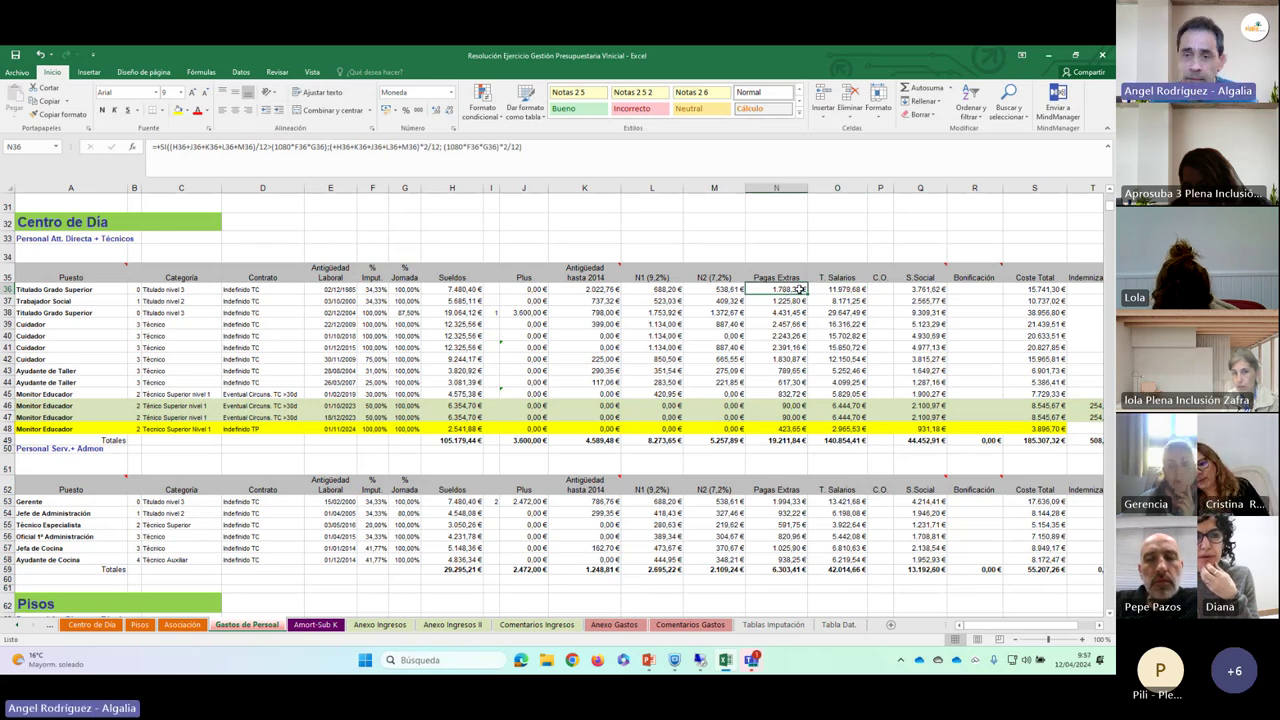
{"action": "left_click", "coordinate": [824, 289]}
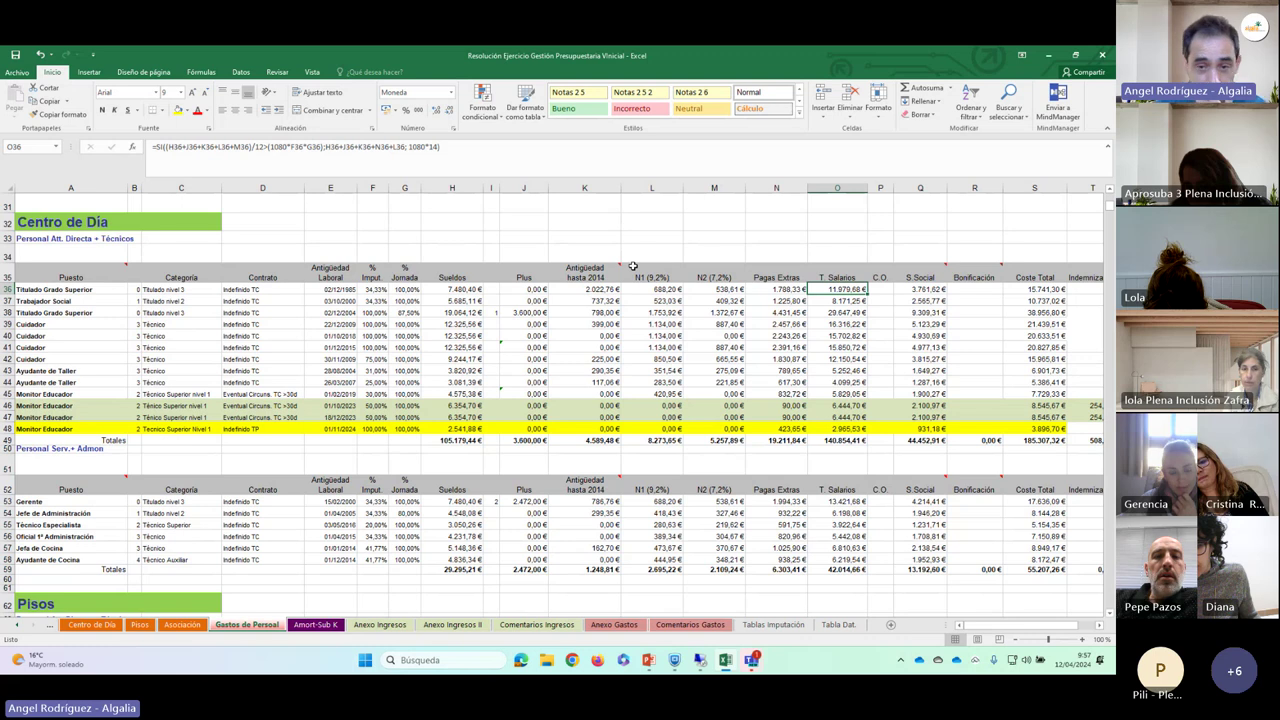
{"action": "left_click", "coordinate": [660, 288]}
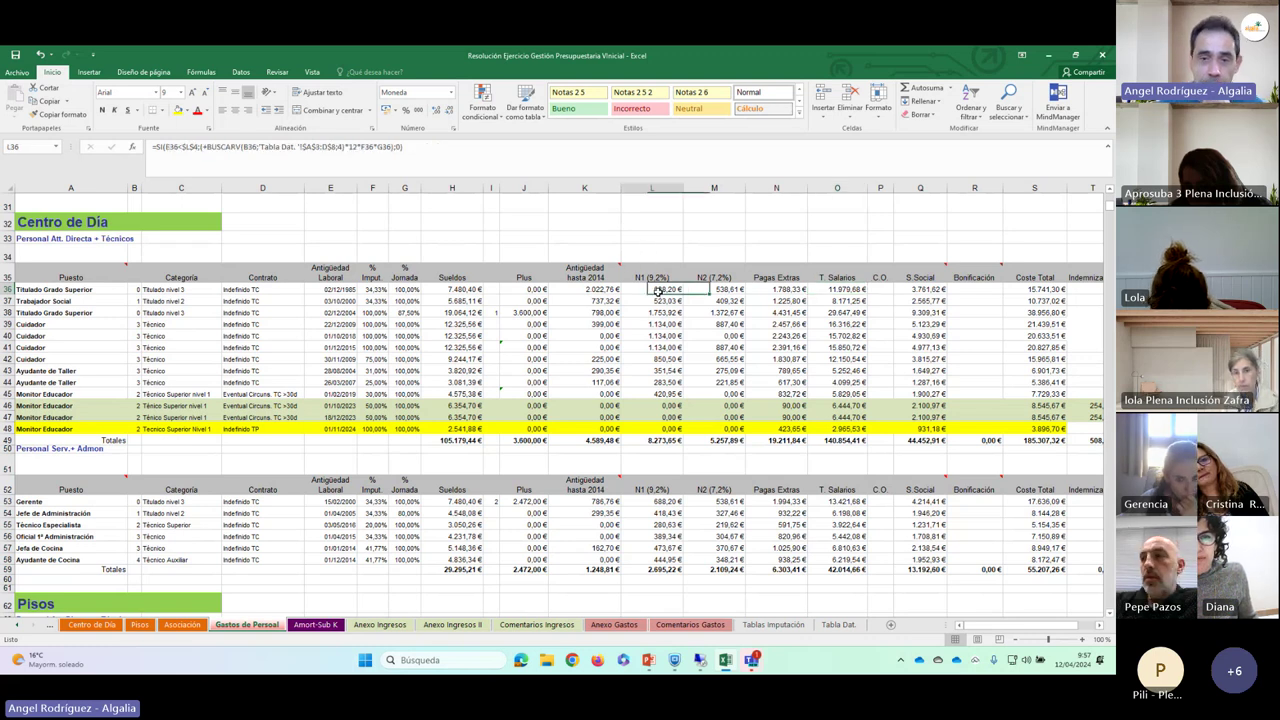
{"action": "left_click", "coordinate": [656, 251]}
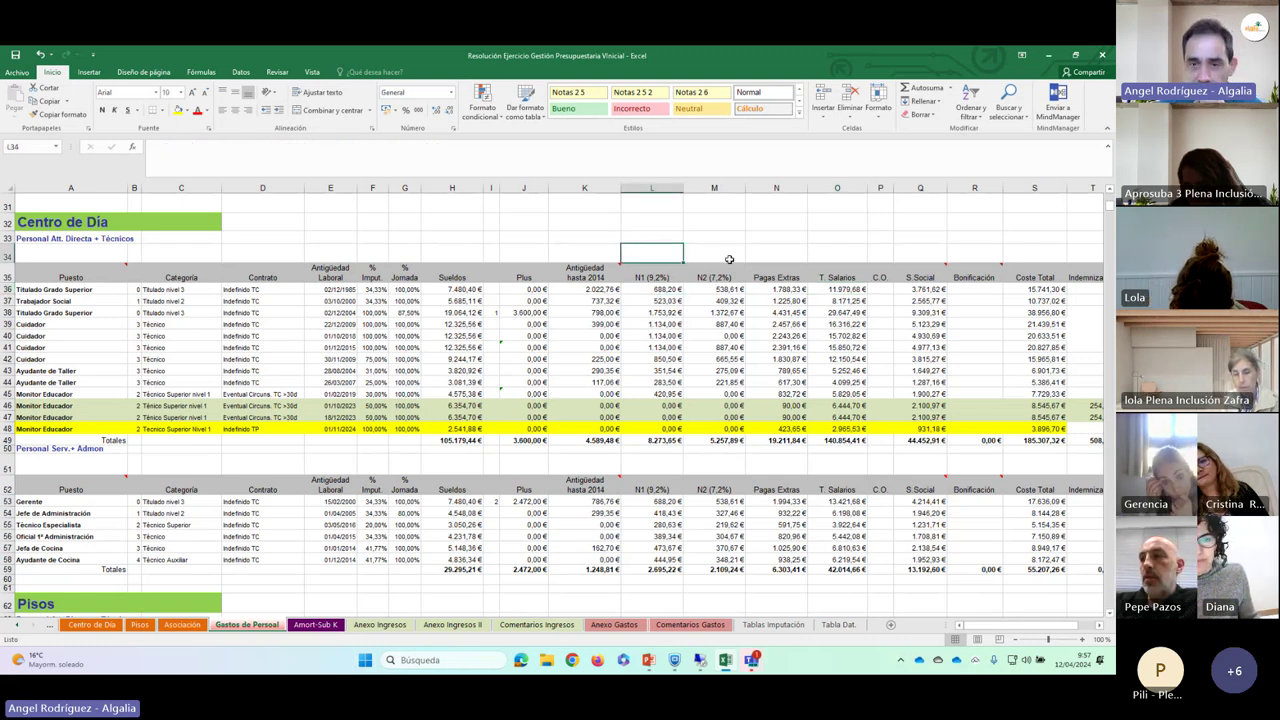
- Examine the reference dates in L4 and M4 above the N1 and N2 headings of the Centro Ocupacional table
{"action": "left_click", "coordinate": [716, 254]}
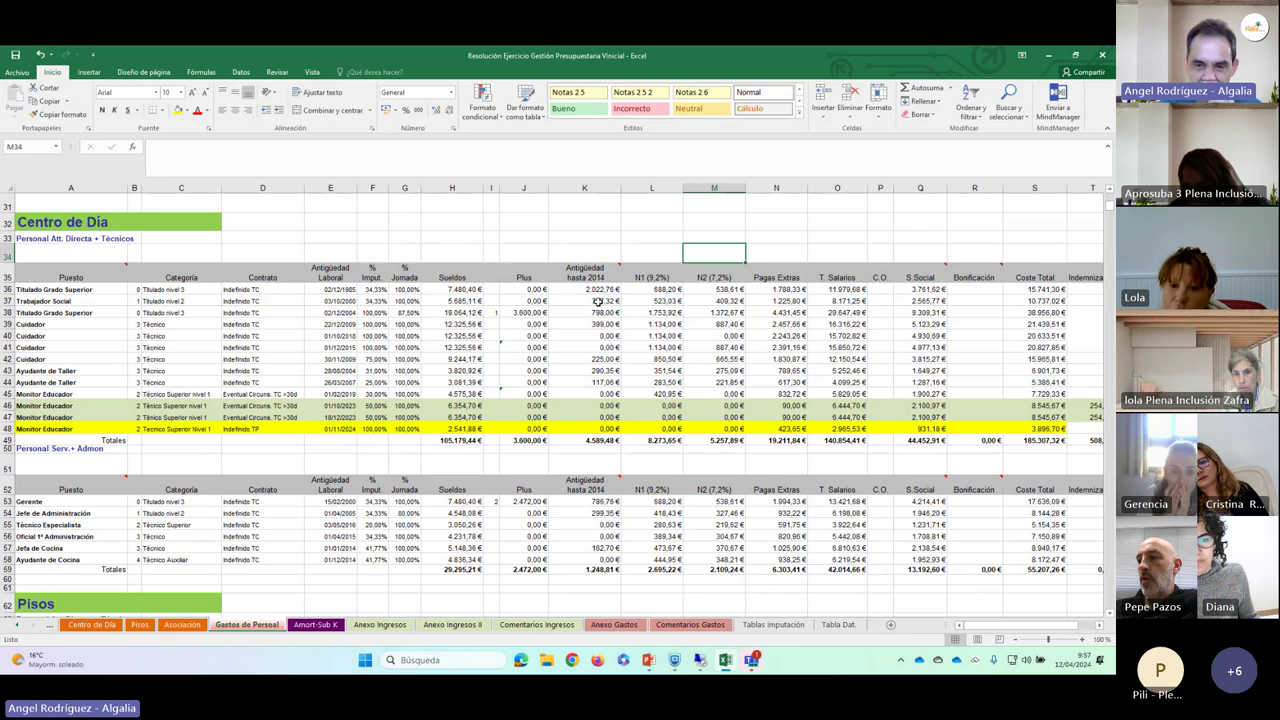
{"action": "scroll", "coordinate": [598, 301], "scroll_direction": "up", "scroll_amount": 10}
{"action": "left_click", "coordinate": [639, 251]}
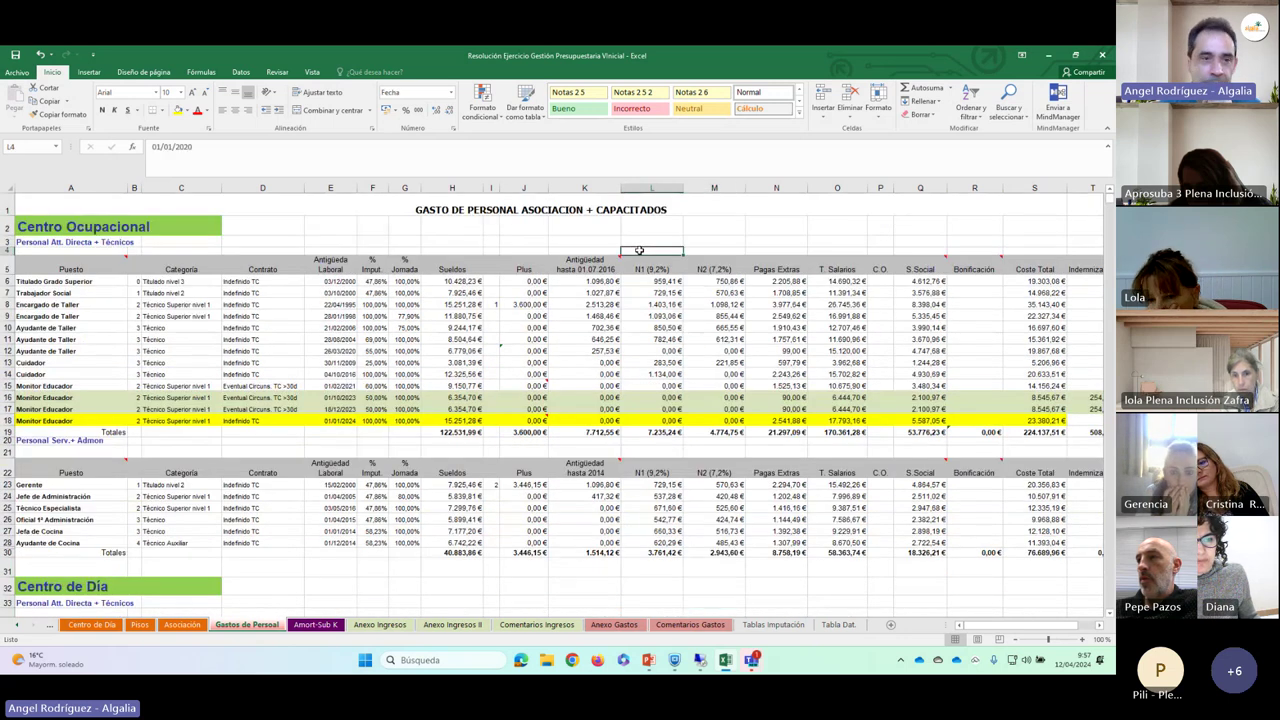
{"action": "left_click", "coordinate": [710, 252]}
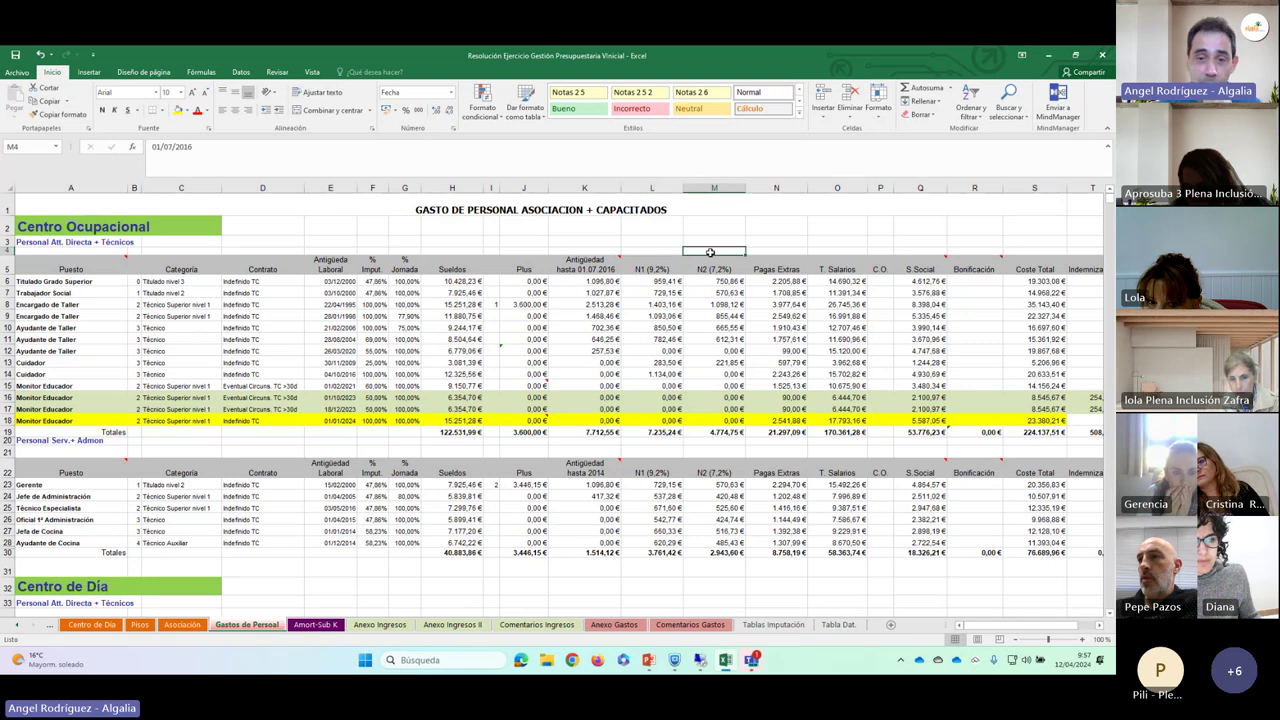
{"action": "left_click", "coordinate": [649, 252]}
{"action": "left_click", "coordinate": [700, 251]}
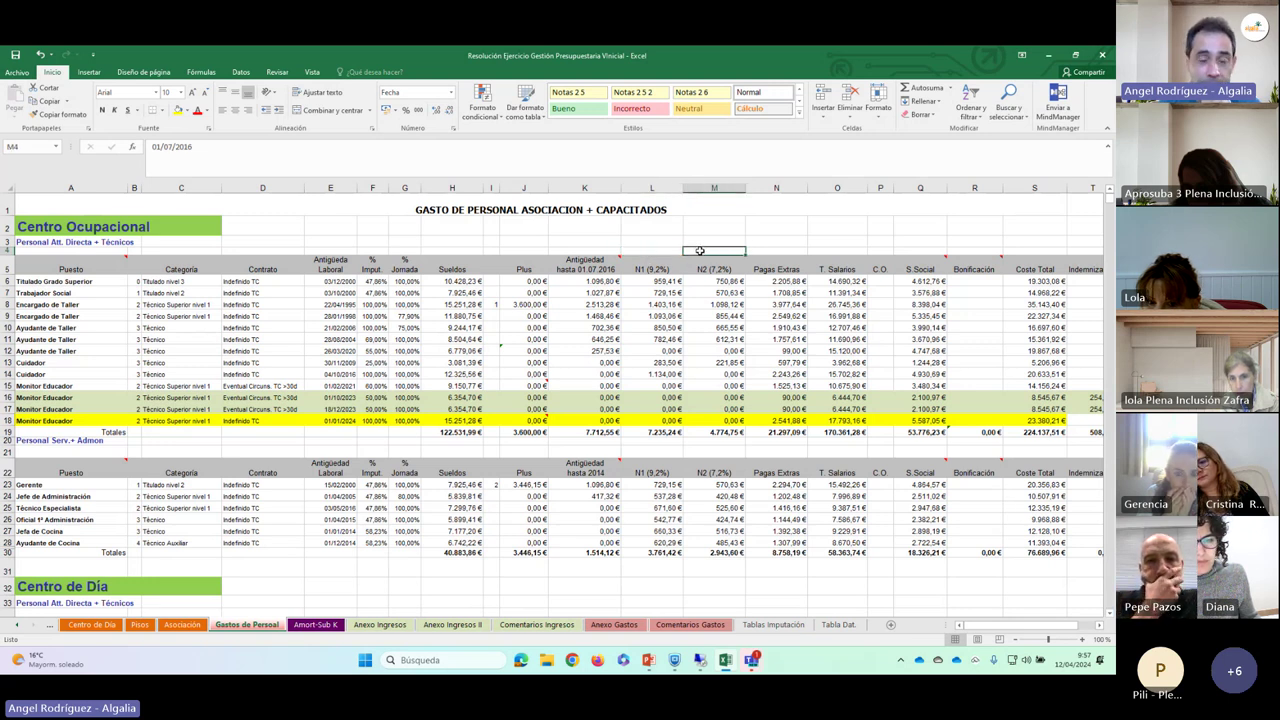
- Compare the N1 formula in L6 with the reference dates above it, and examine the Pagas Extras formula in N6
{"action": "left_click", "coordinate": [656, 282]}
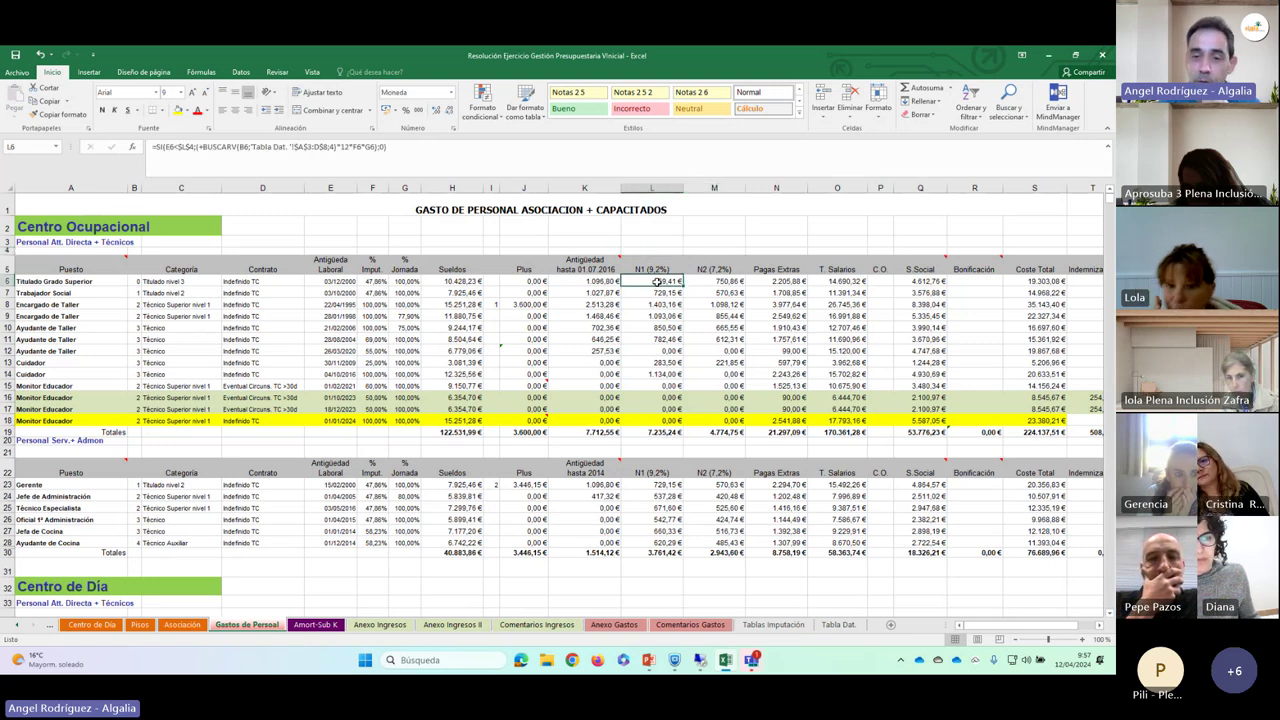
{"action": "left_click", "coordinate": [660, 251]}
{"action": "left_click", "coordinate": [658, 282]}
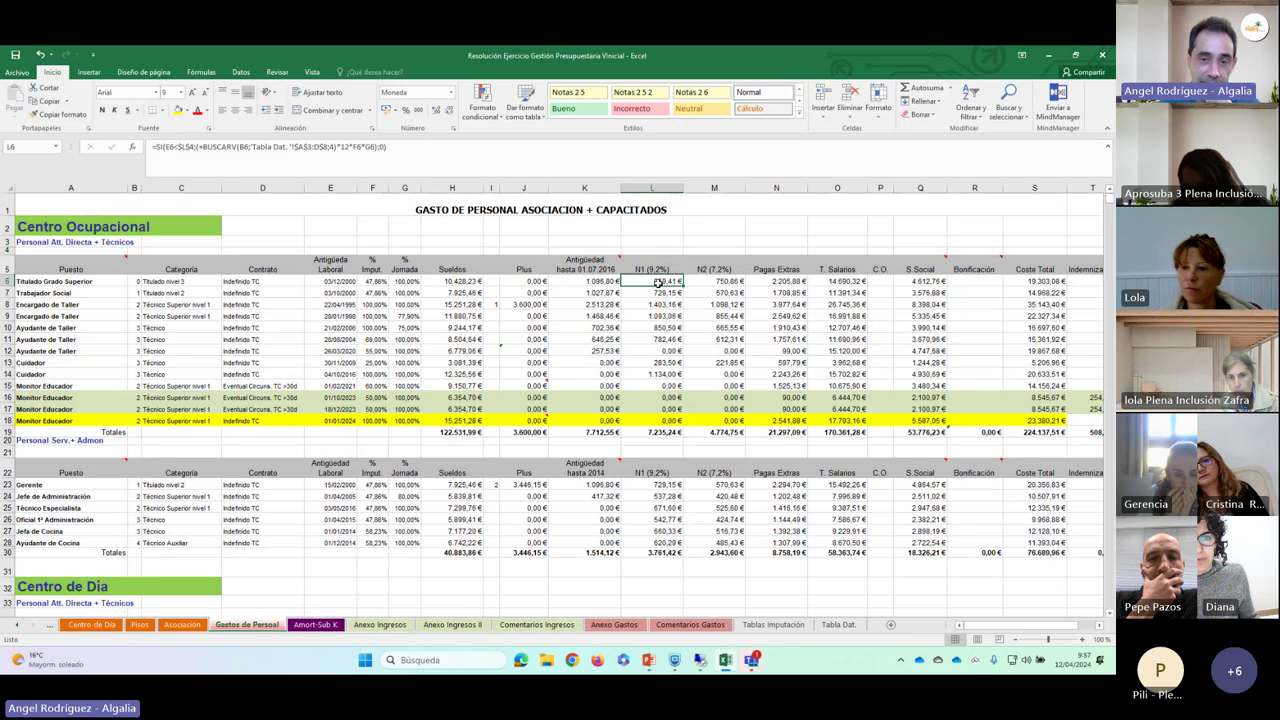
{"action": "left_click", "coordinate": [656, 251]}
{"action": "left_click", "coordinate": [716, 249]}
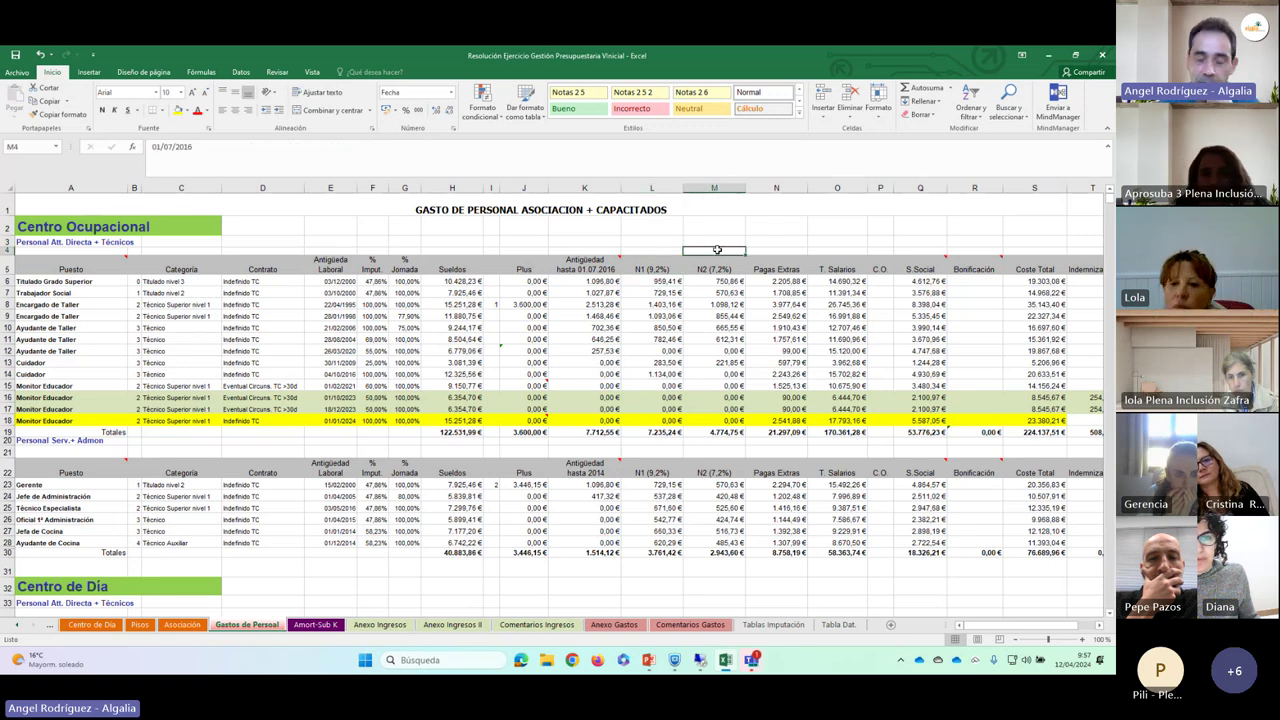
{"action": "left_click", "coordinate": [782, 250]}
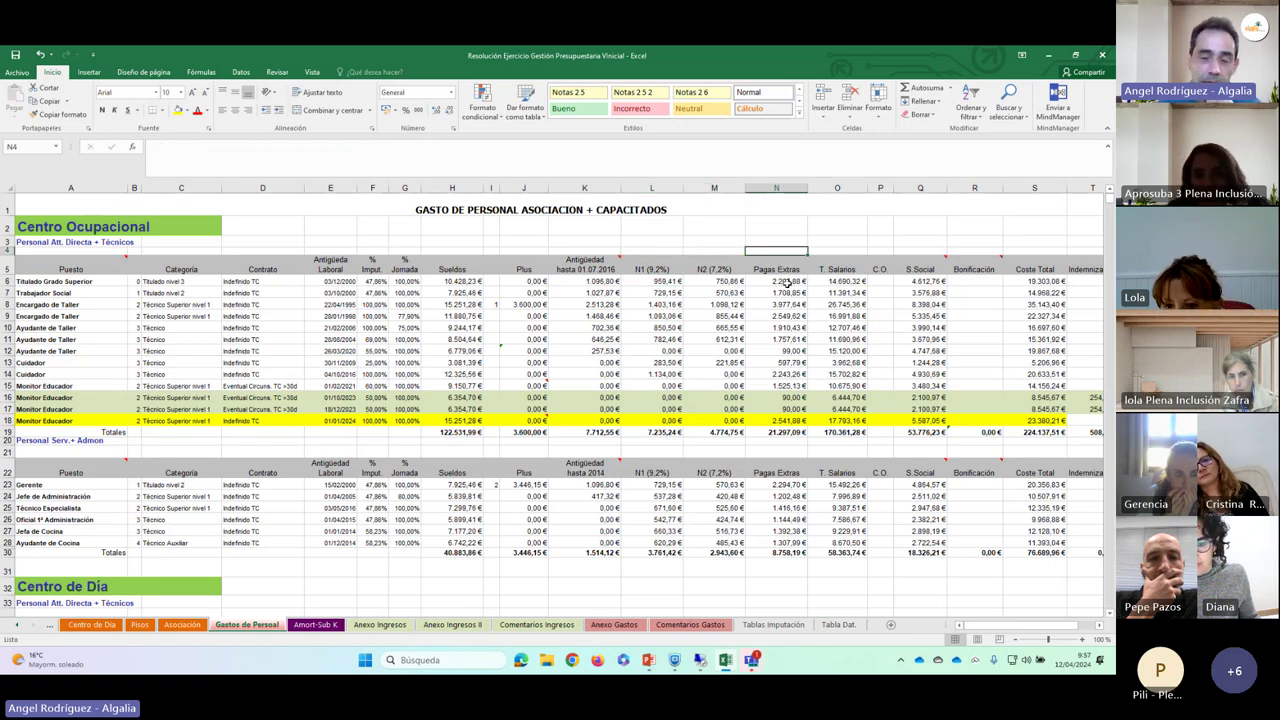
{"action": "left_click", "coordinate": [789, 283]}
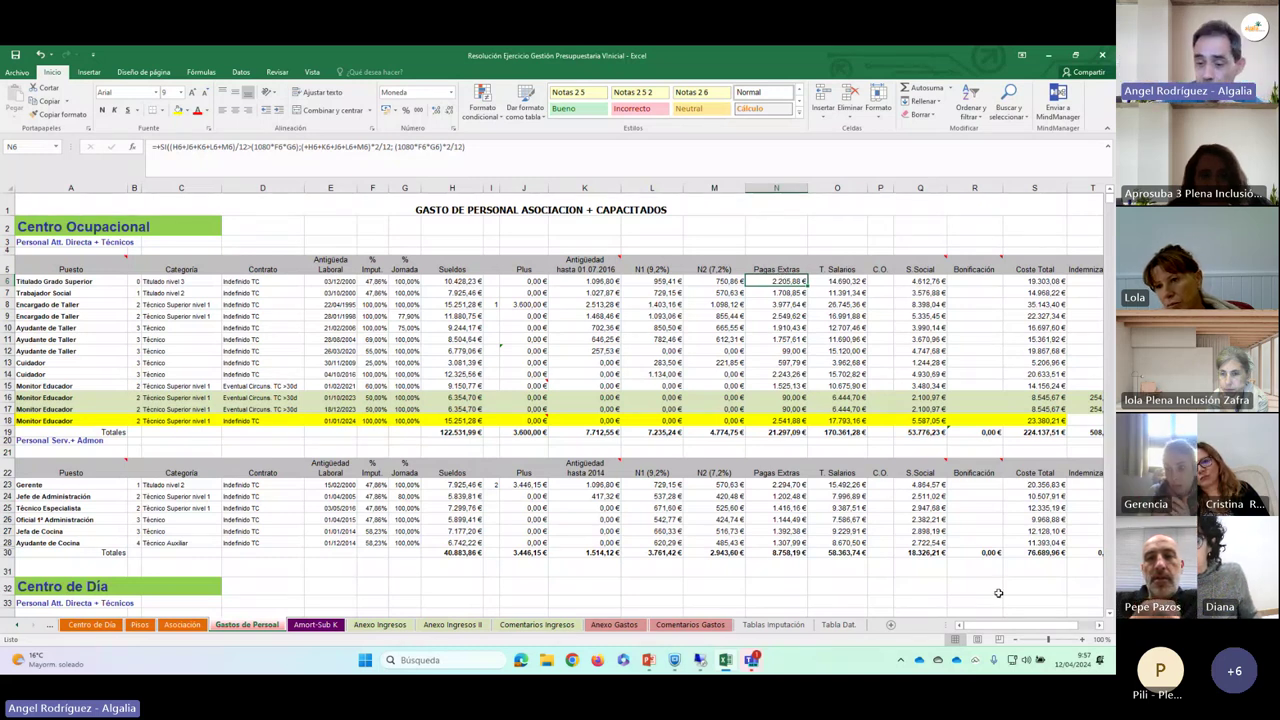
- Examine the Salario Base formulas of the Técnico and Técnico Auxiliar categories on Tabla Dat
{"action": "left_click", "coordinate": [838, 624]}
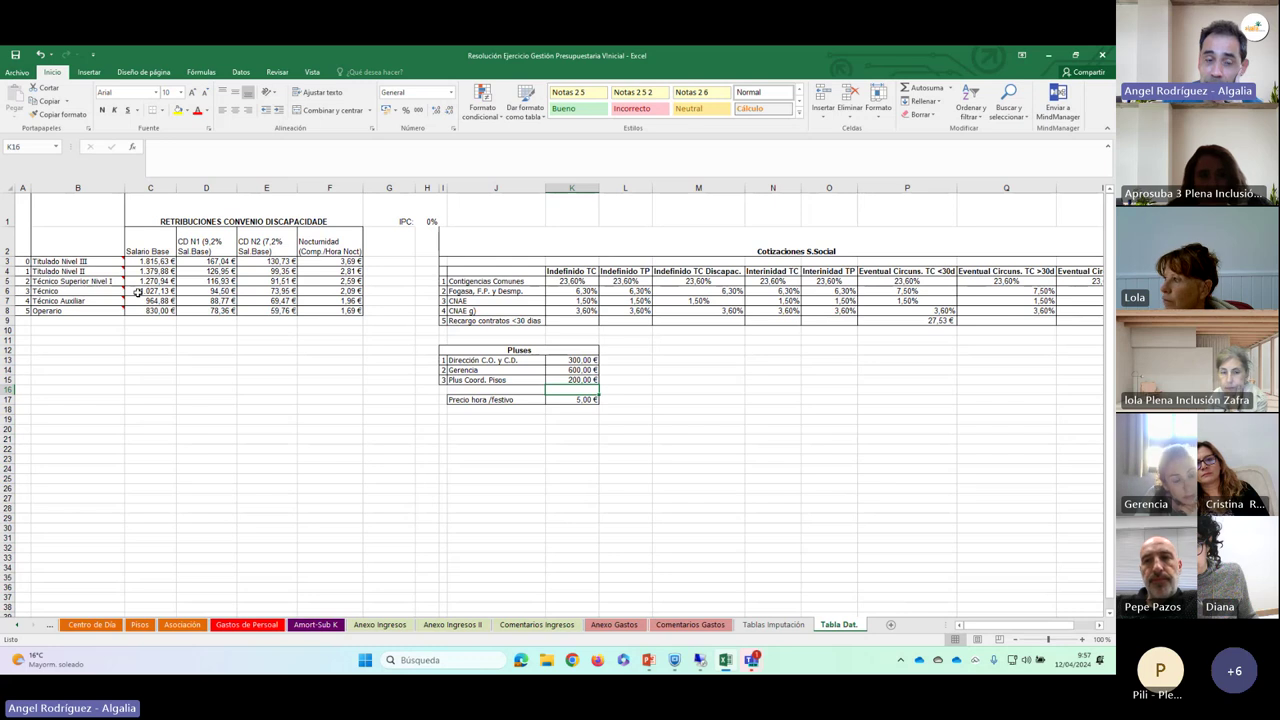
{"action": "left_click", "coordinate": [8, 291]}
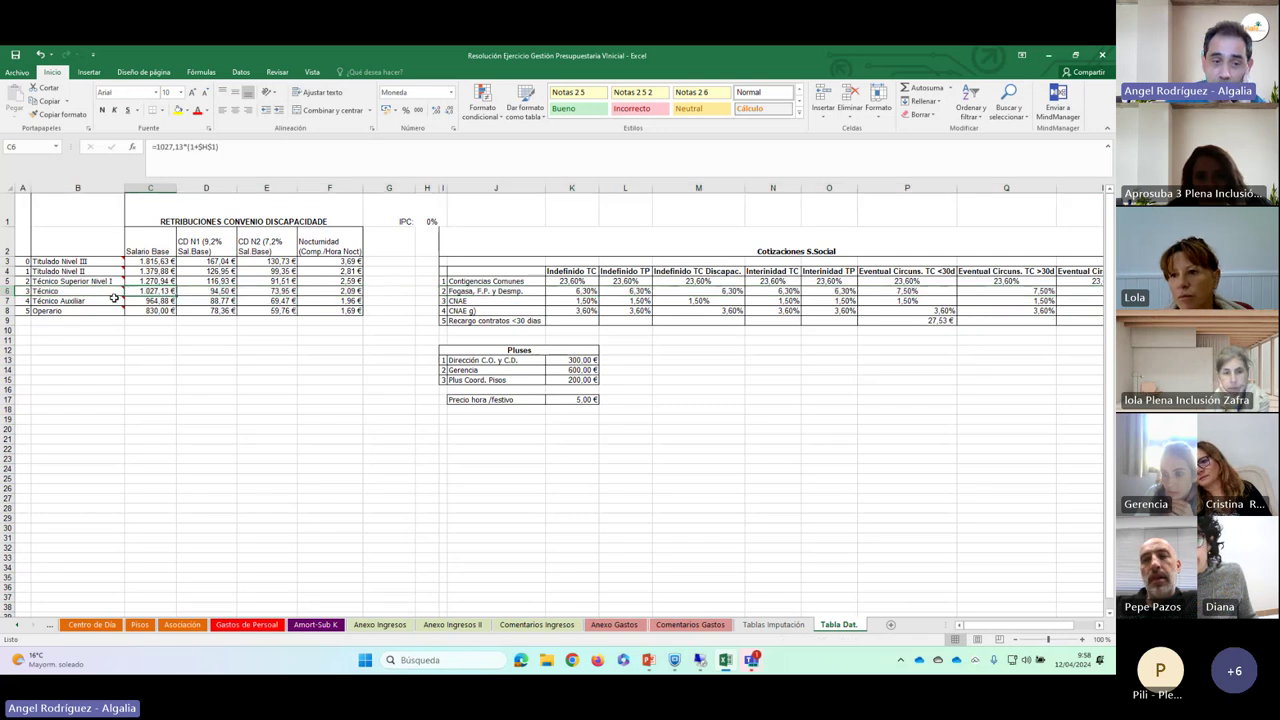
{"action": "left_click", "coordinate": [148, 301]}
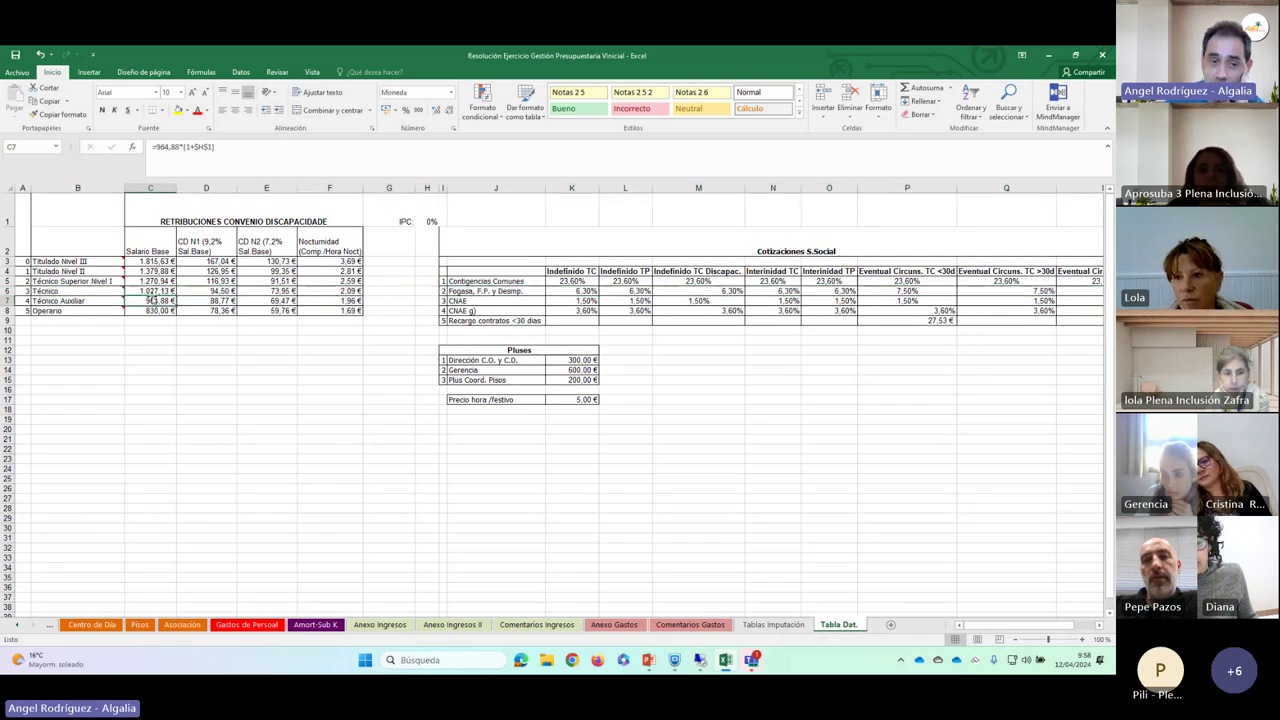
{"action": "left_click", "coordinate": [148, 290]}
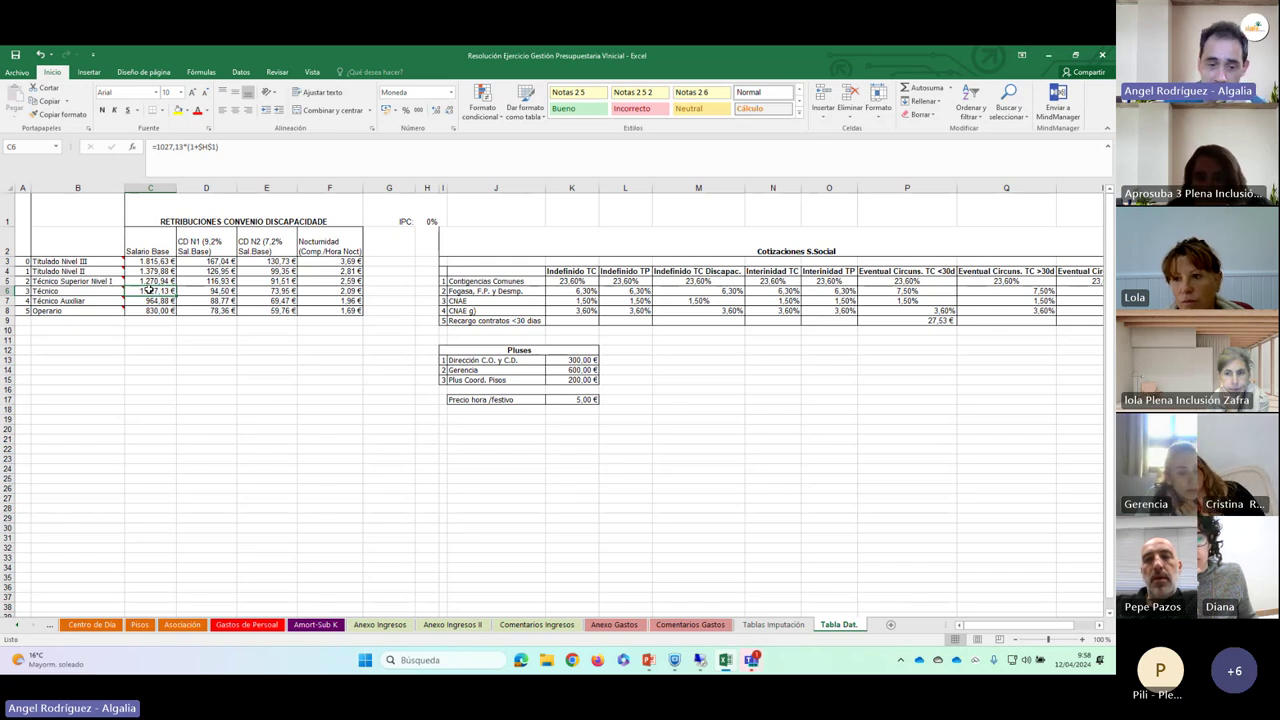
- Return to Gastos de Persoal and examine the Sueldos, Antigüedad, N1, N2 and Pagas Extras formulas in row 6
{"action": "left_click", "coordinate": [246, 625]}
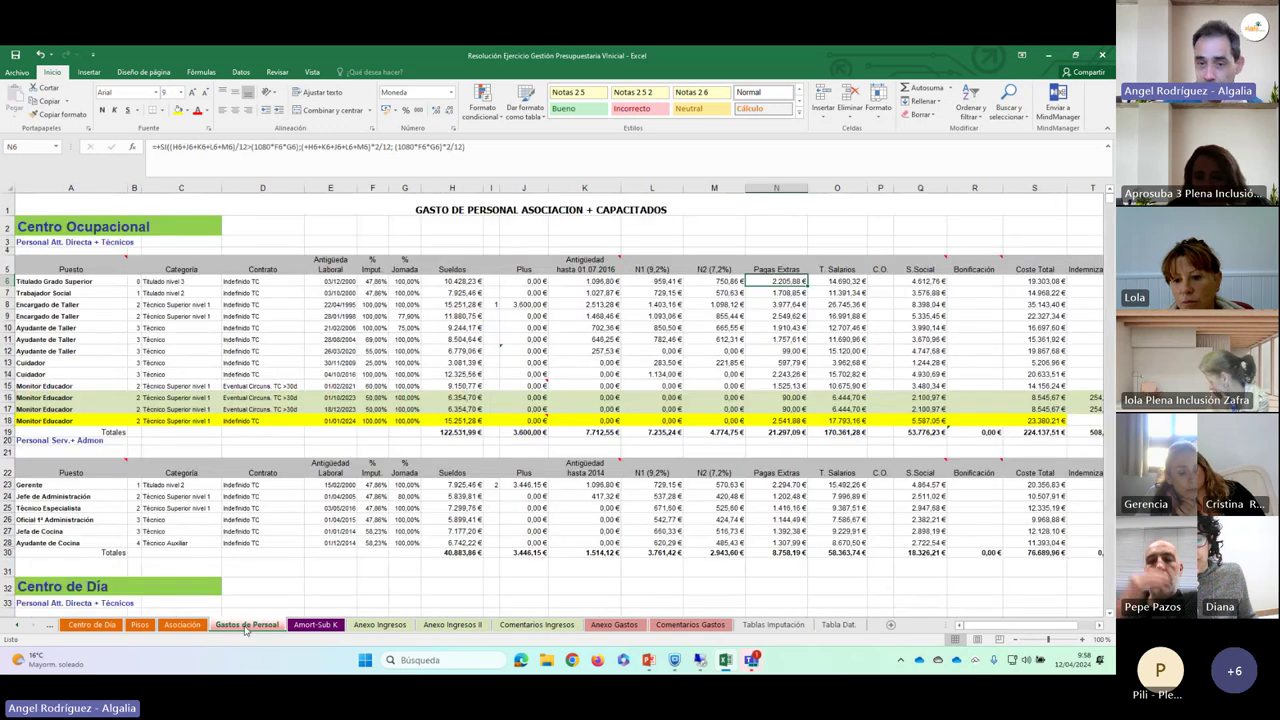
{"action": "left_click", "coordinate": [457, 282]}
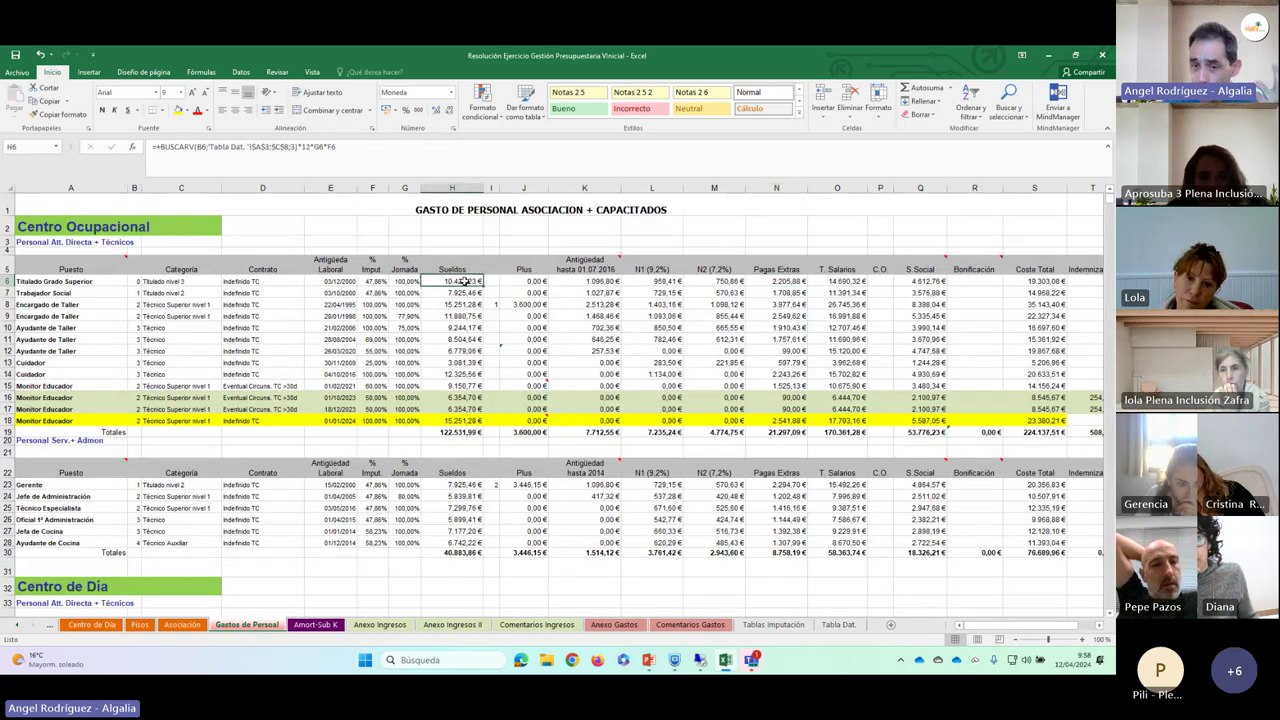
{"action": "left_click", "coordinate": [575, 281]}
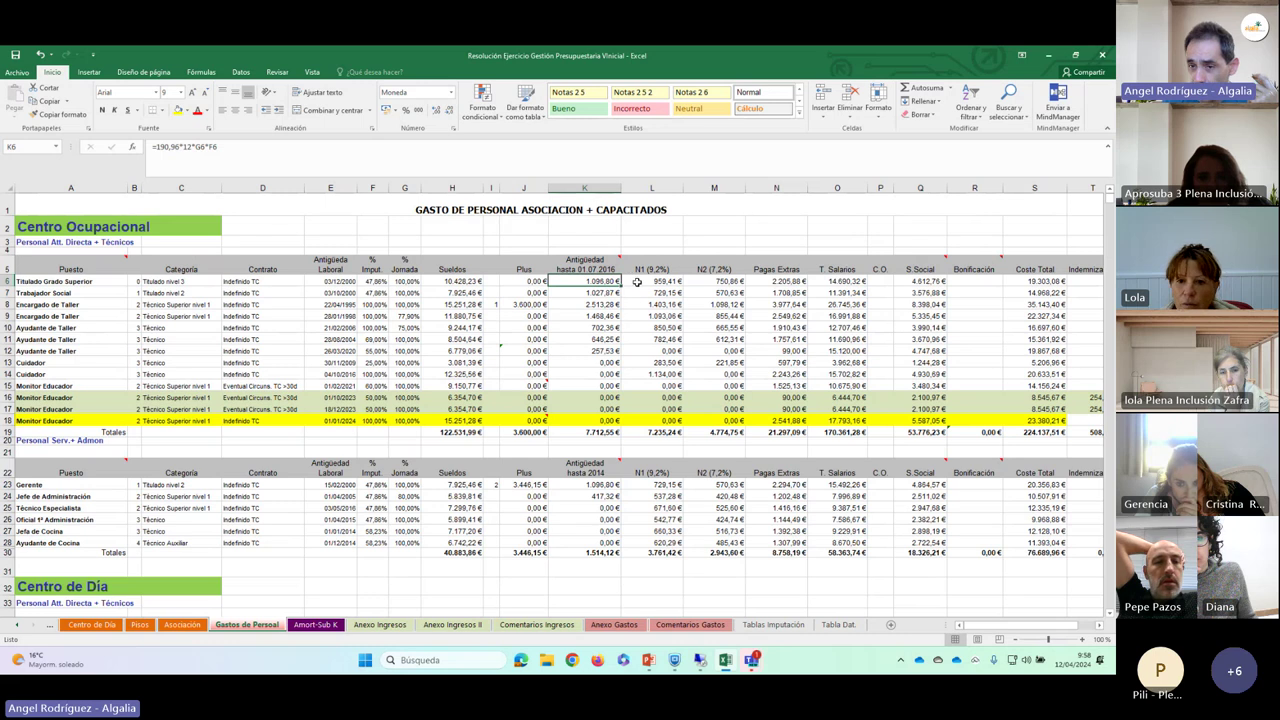
{"action": "left_click", "coordinate": [636, 283]}
{"action": "left_click", "coordinate": [722, 283]}
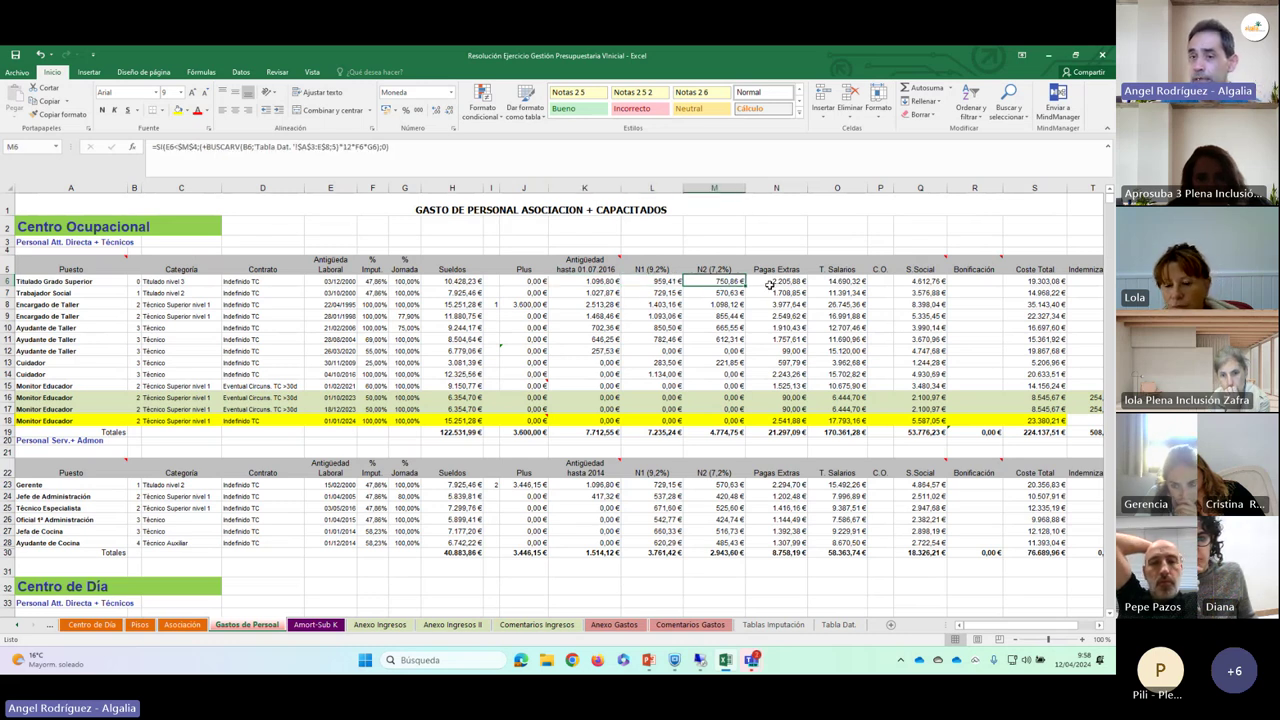
{"action": "left_click", "coordinate": [755, 282]}
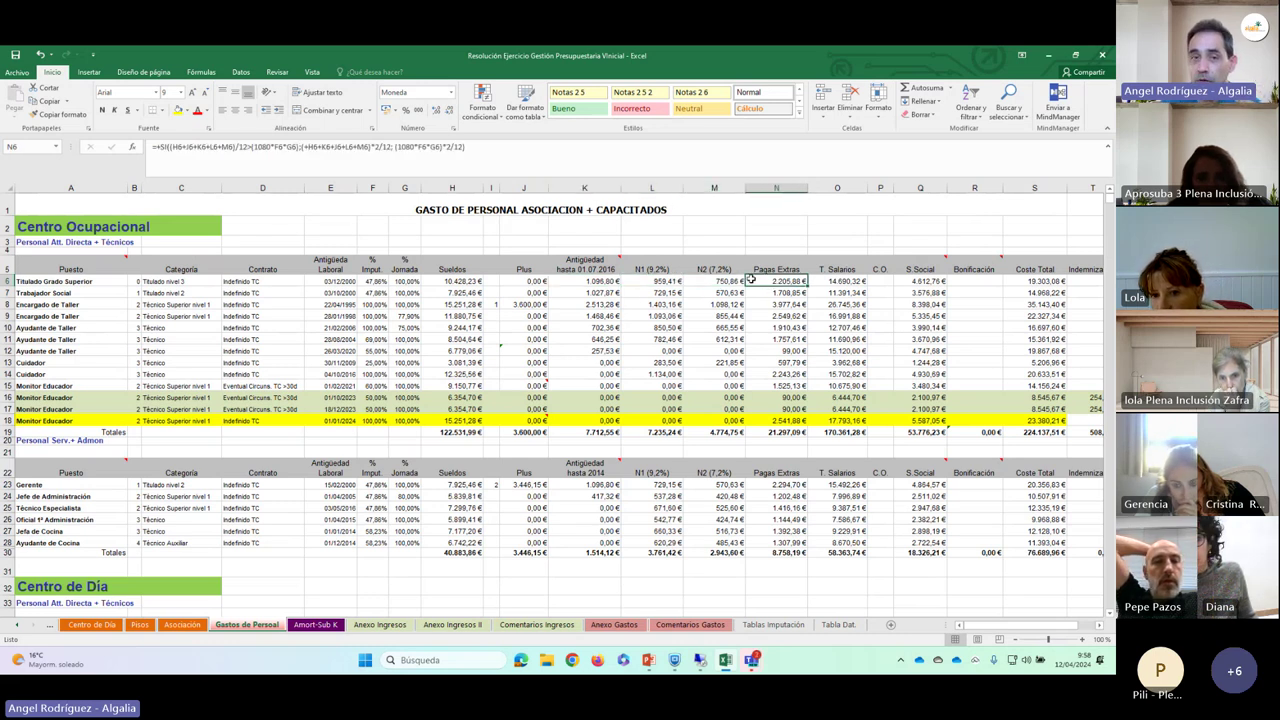
- Trace the salary components H6 to M6 used by the Pagas Extras formula in N6, and examine the T. Salarios formula in O6
{"action": "left_click_drag", "start_coordinate": [710, 281], "coordinate": [437, 284]}
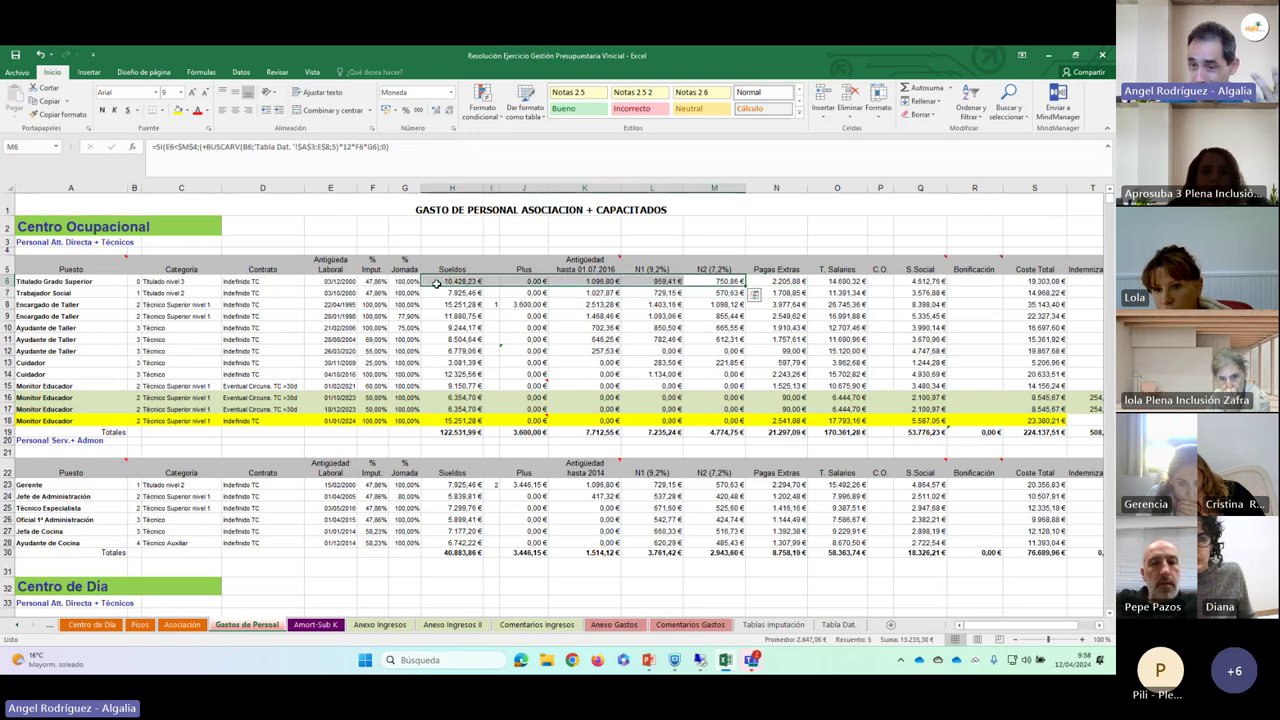
{"action": "left_click", "coordinate": [749, 281]}
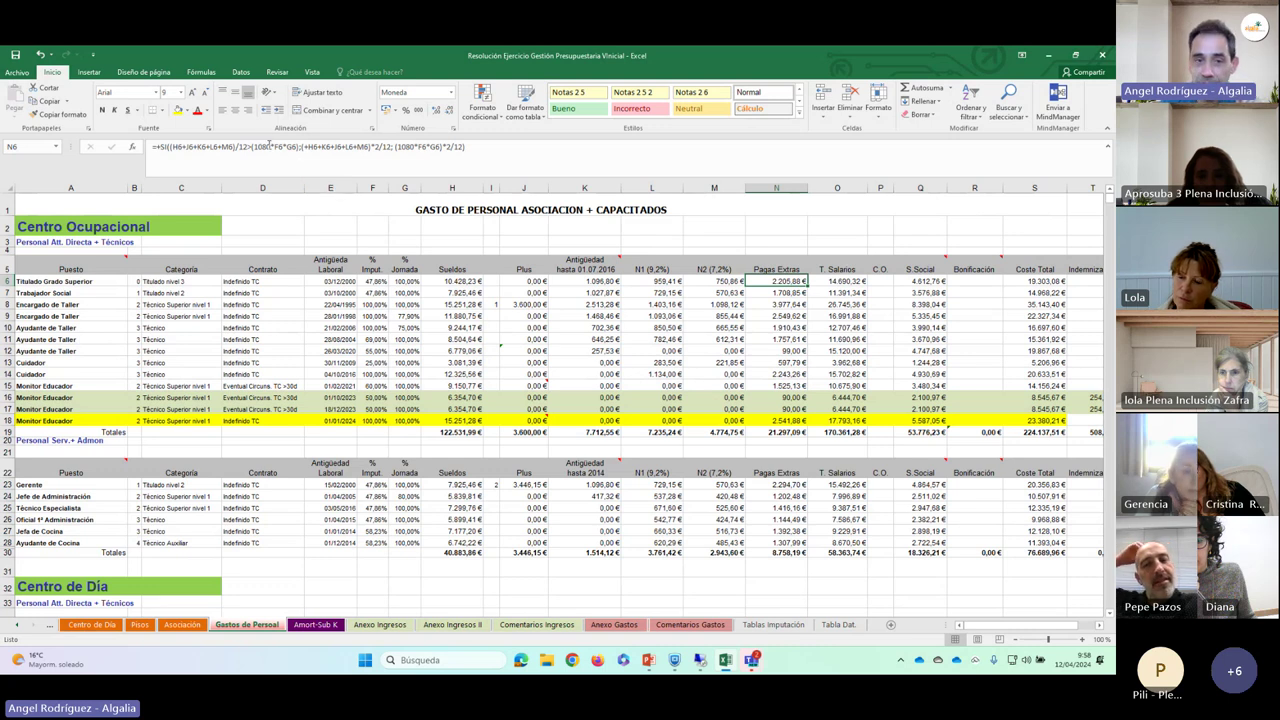
{"action": "left_click", "coordinate": [271, 147]}
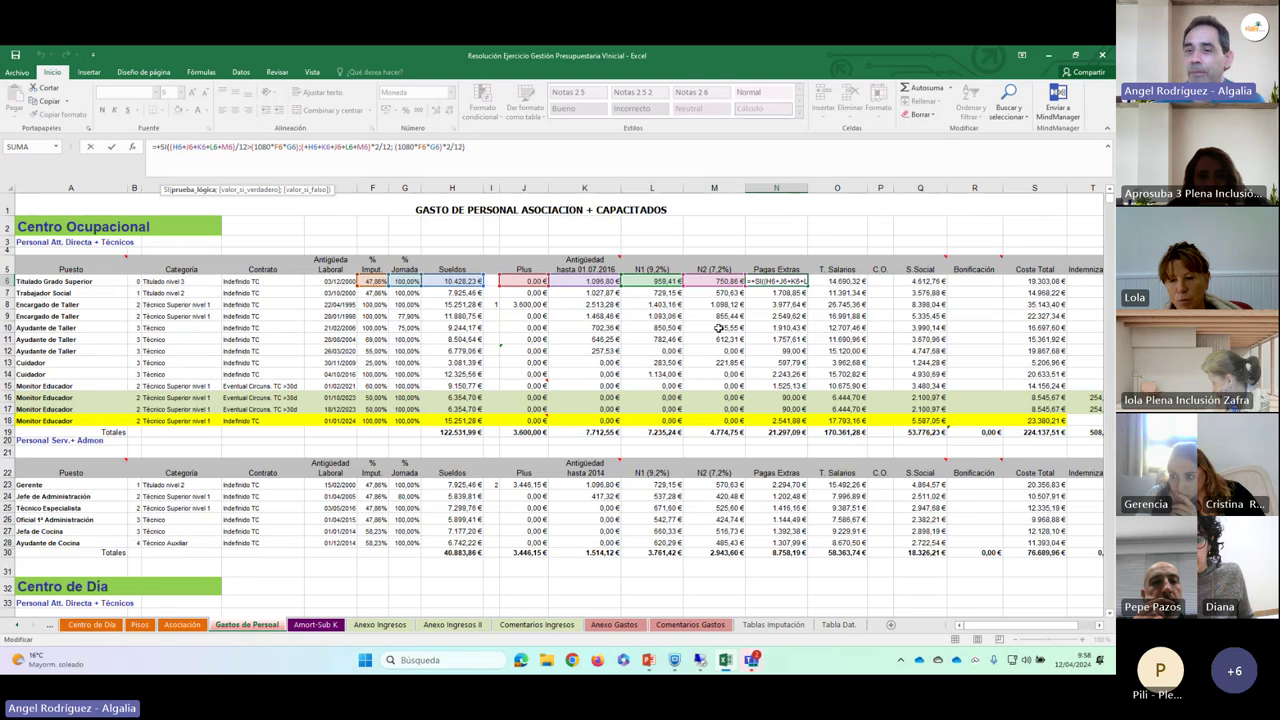
{"action": "key", "text": "ctrl+Return"}
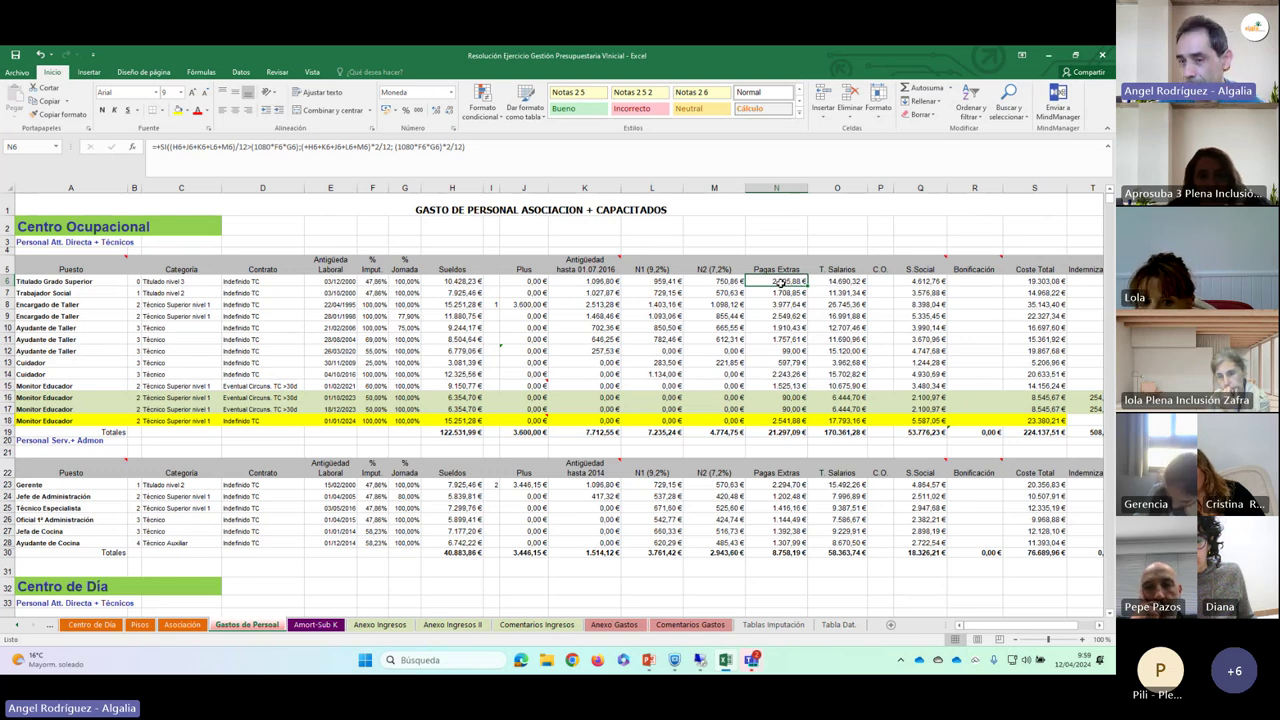
{"action": "left_click", "coordinate": [835, 282]}
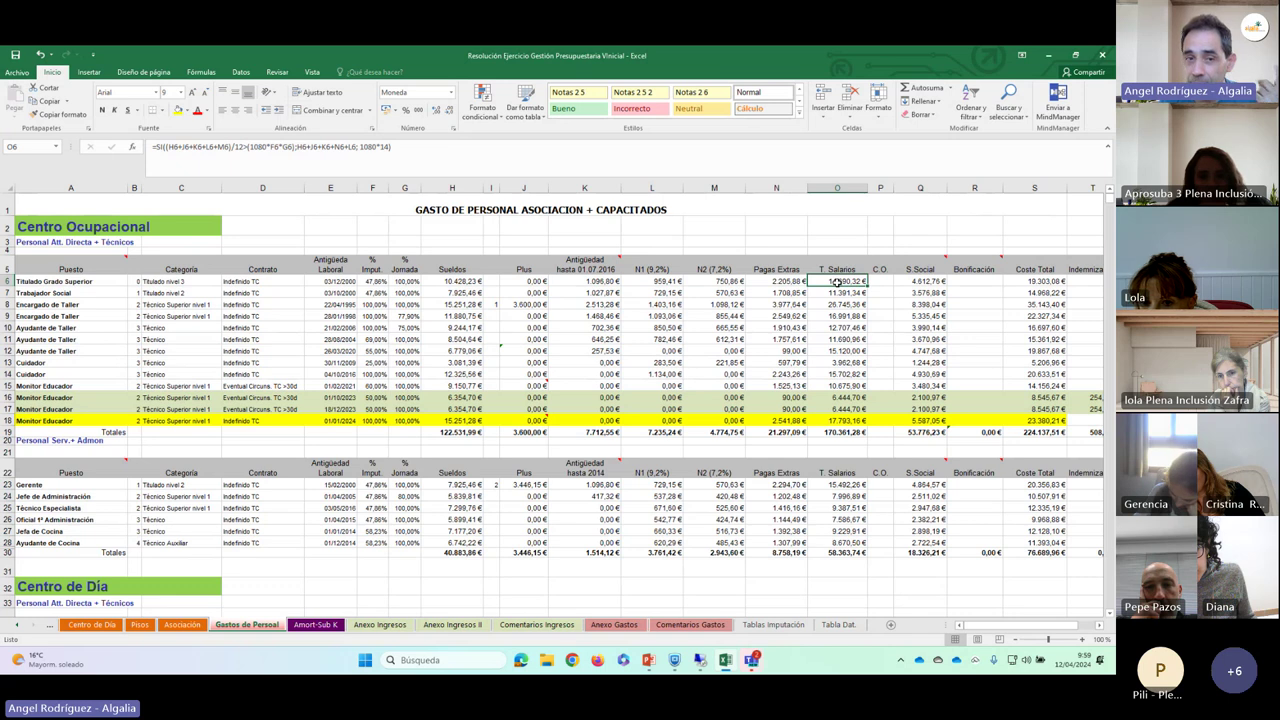
- Examine the S.Social formula in Q6 and the Indefinido TC column of the Cotizaciones S.Social table on Tabla Dat
{"action": "double_click", "coordinate": [1099, 625]}
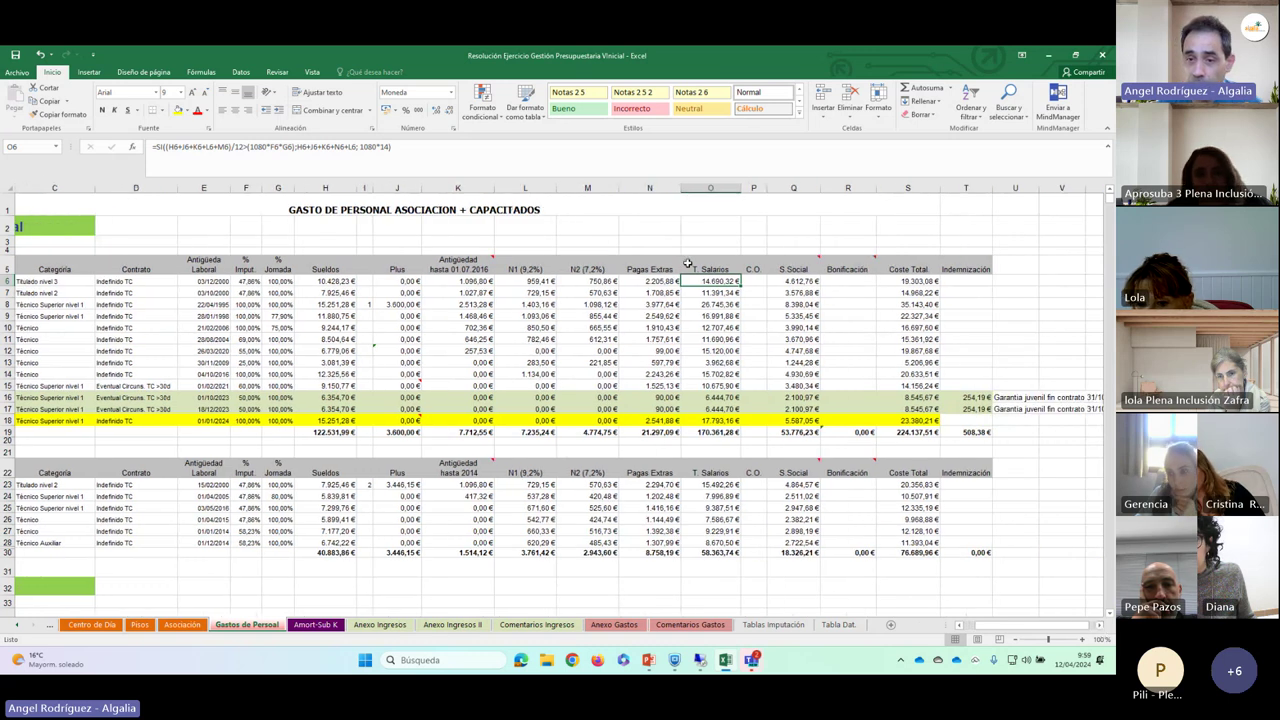
{"action": "left_click", "coordinate": [780, 281]}
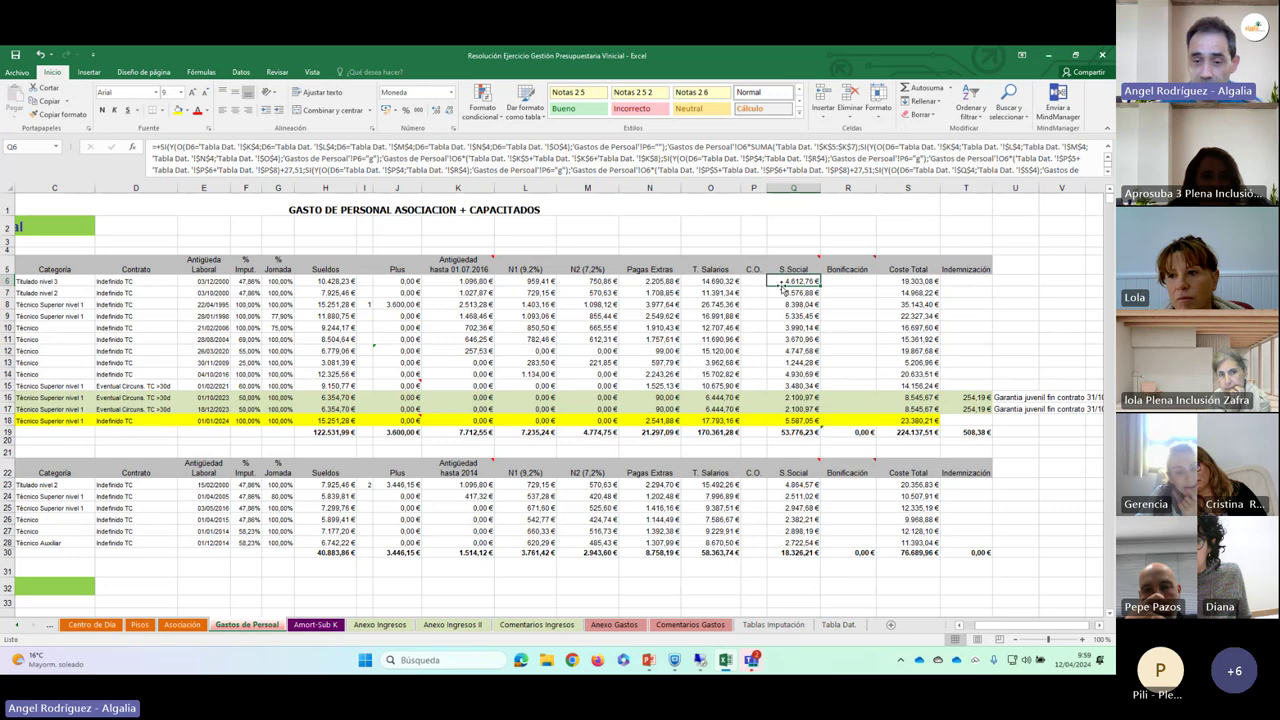
{"action": "left_click", "coordinate": [838, 624]}
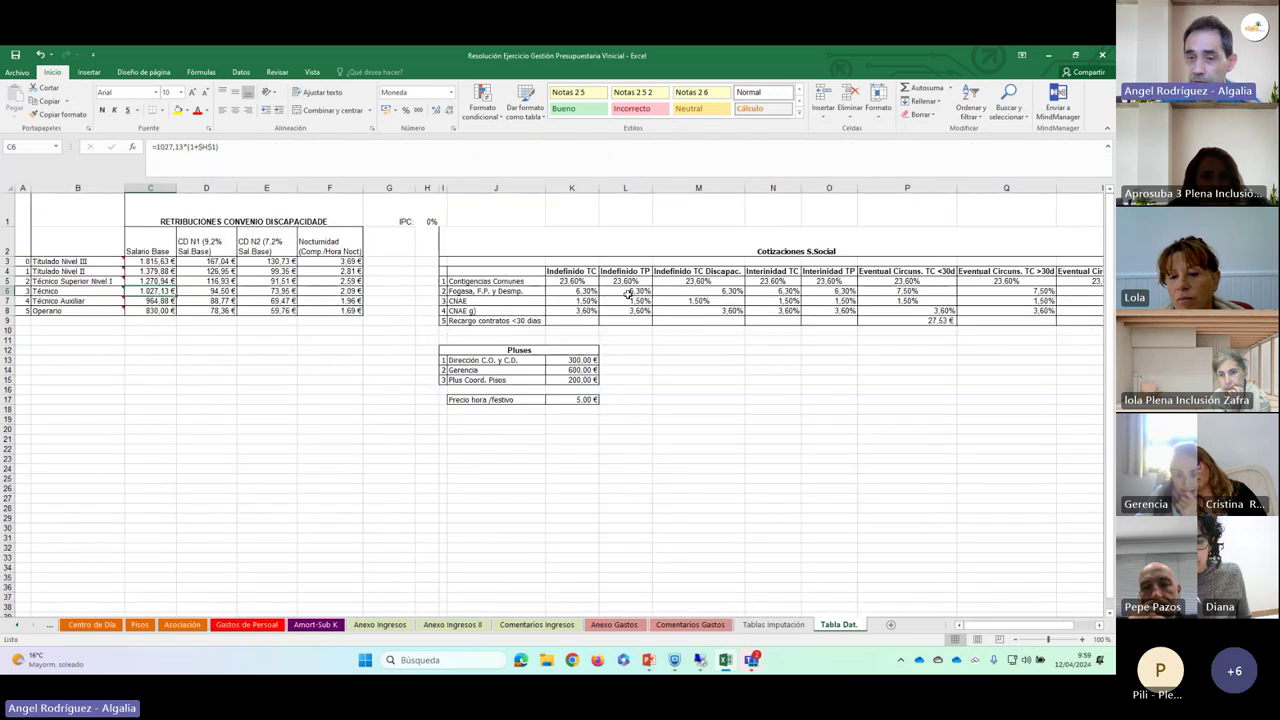
{"action": "left_click", "coordinate": [578, 273]}
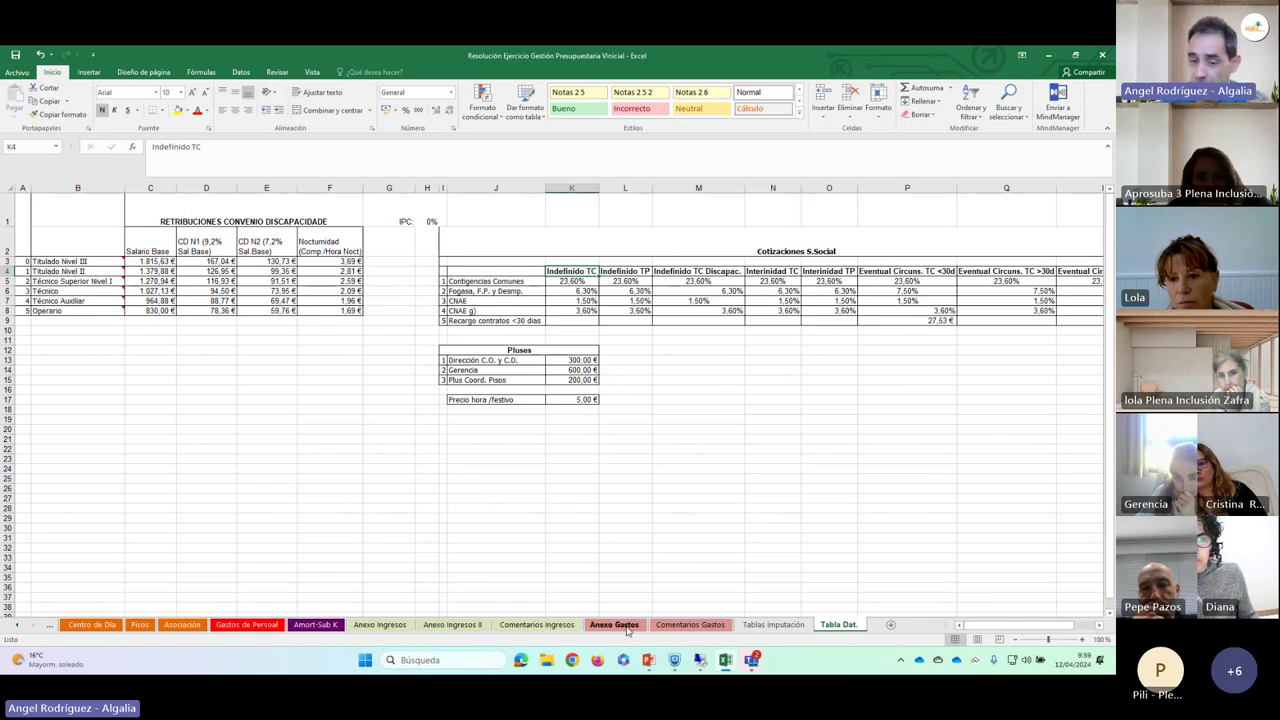
- Return to Gastos de Persoal, inspect the Bonificación cell in row 6 and trace the cells that feed its Coste Total
{"action": "left_click", "coordinate": [246, 625]}
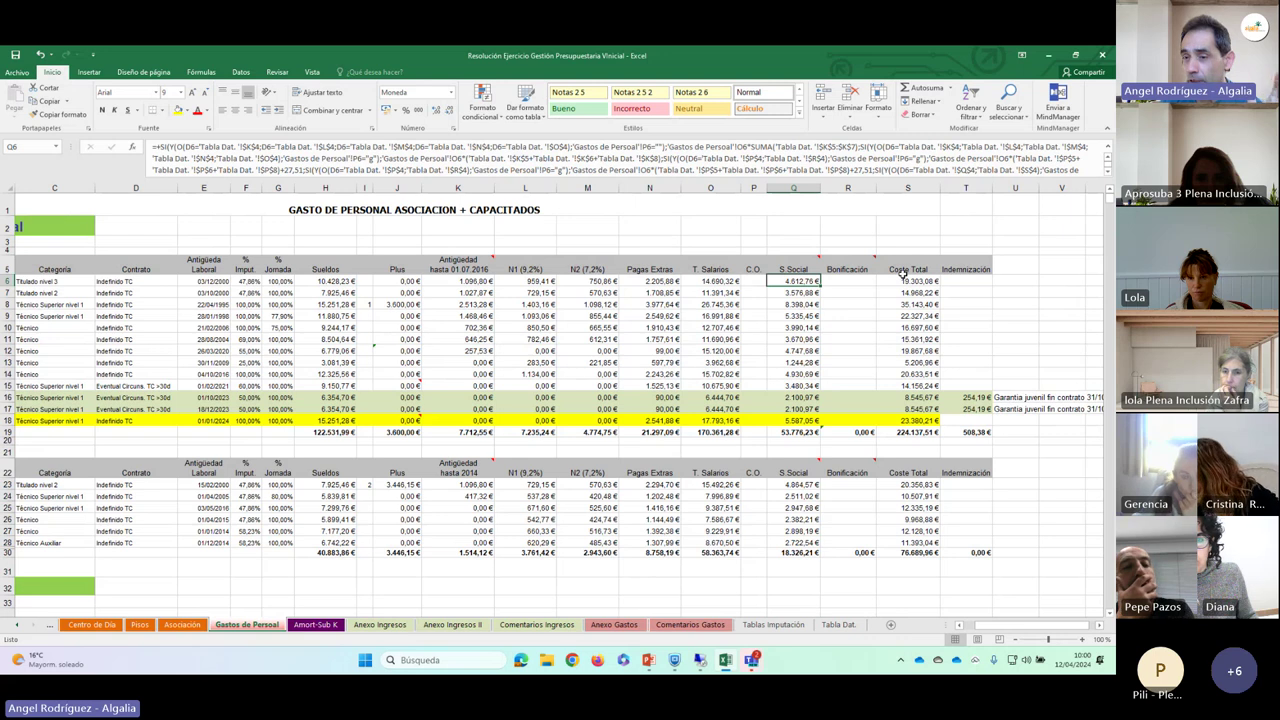
{"action": "left_click", "coordinate": [848, 283]}
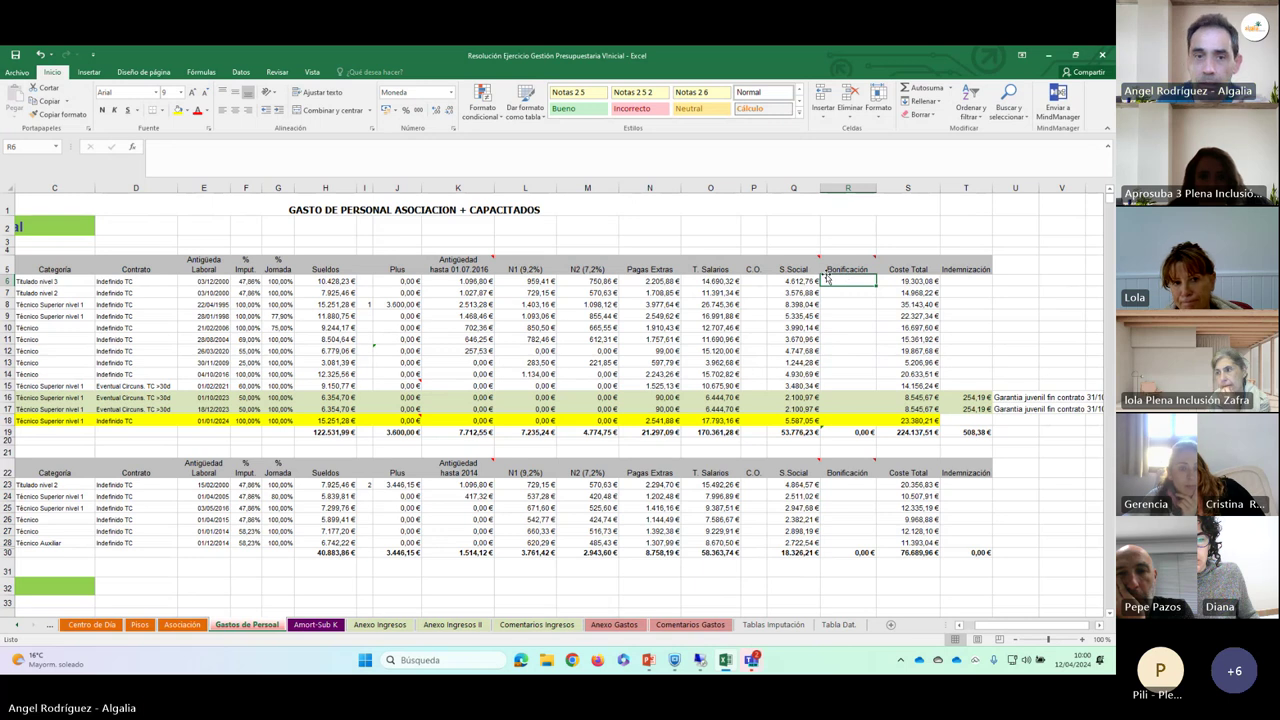
{"action": "left_click", "coordinate": [930, 283]}
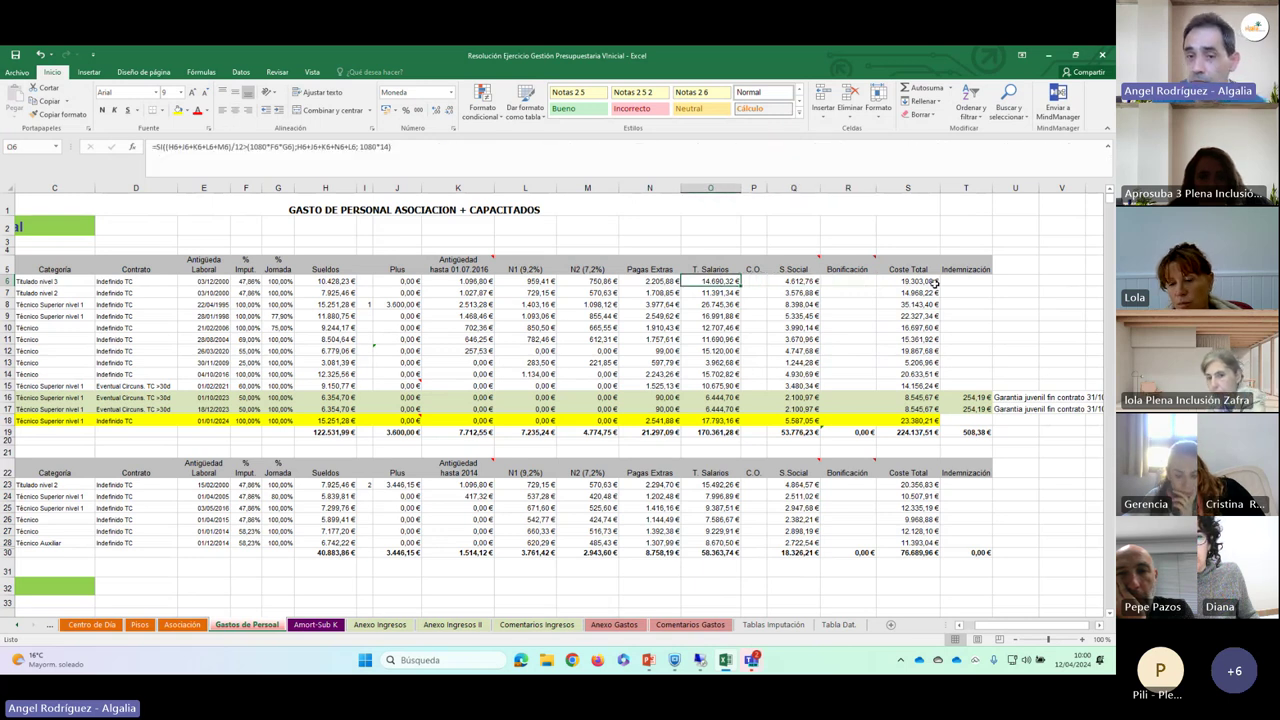
{"action": "key", "text": "ctrl+["}
{"action": "key", "text": "Home"}
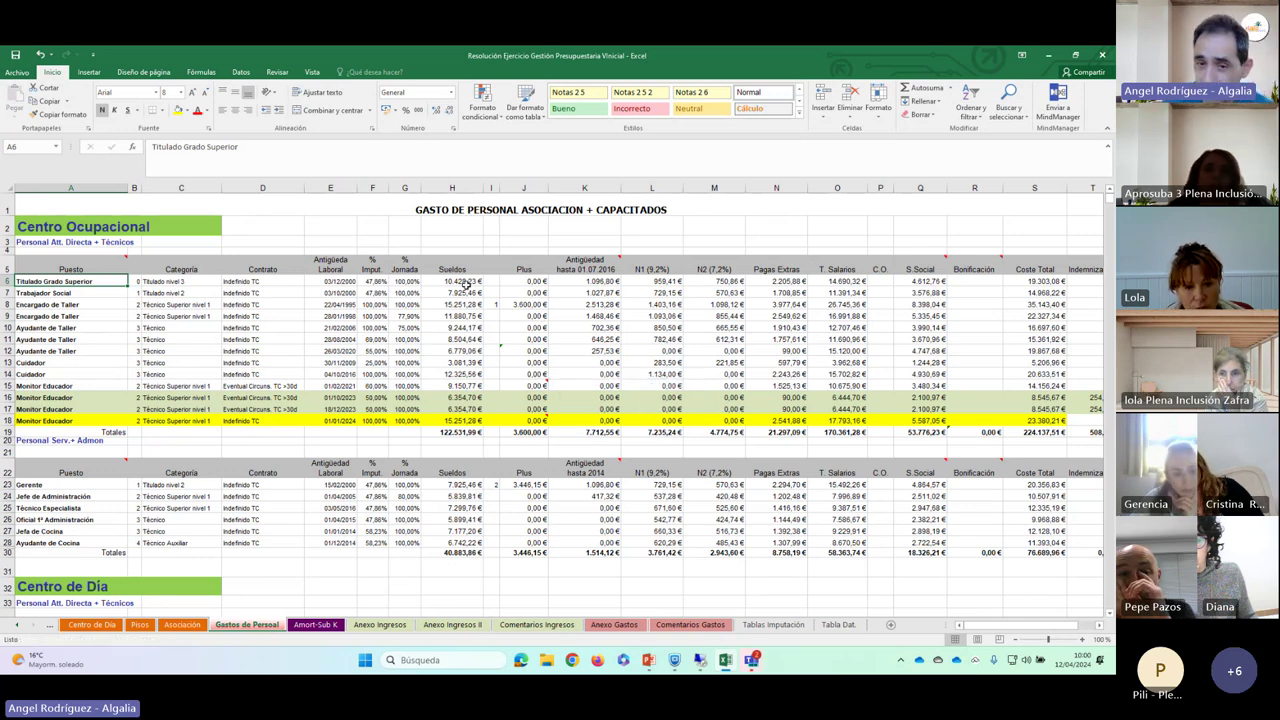
- Examine the Encargado de Taller's bonus code in I8 and compare the Plus formulas in J7 and J8
{"action": "left_click", "coordinate": [490, 304]}
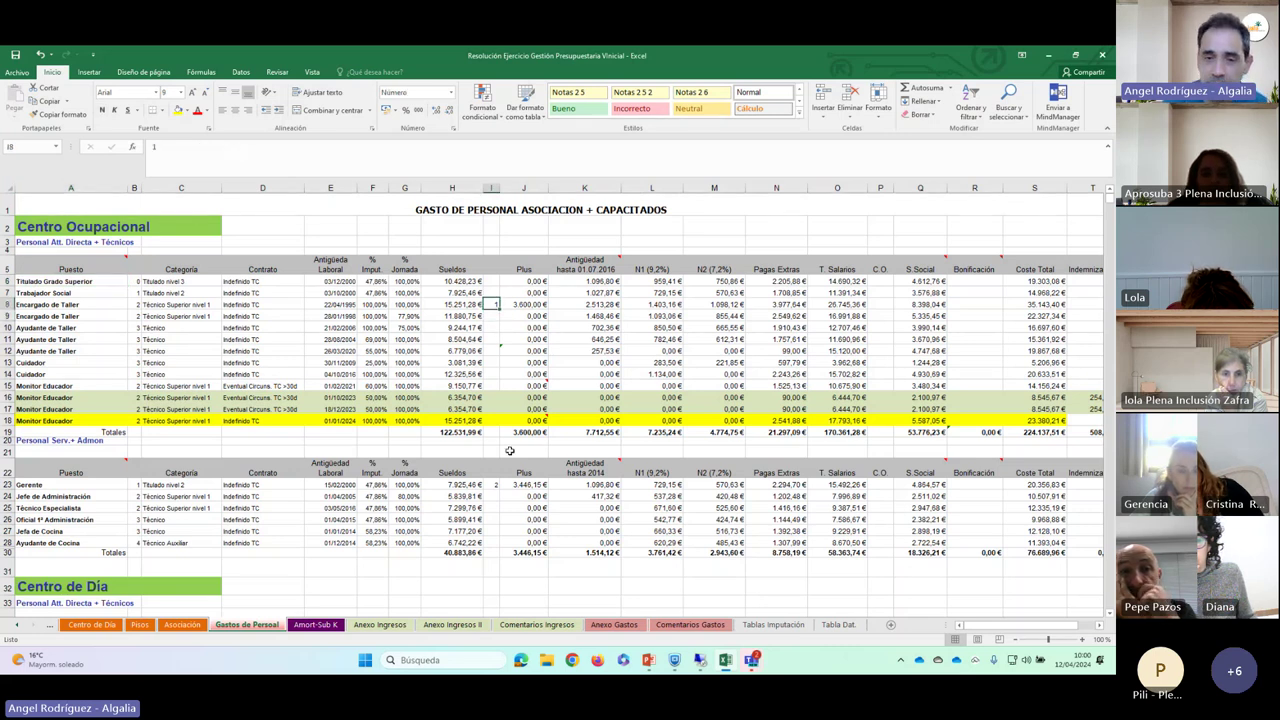
{"action": "left_click", "coordinate": [522, 304]}
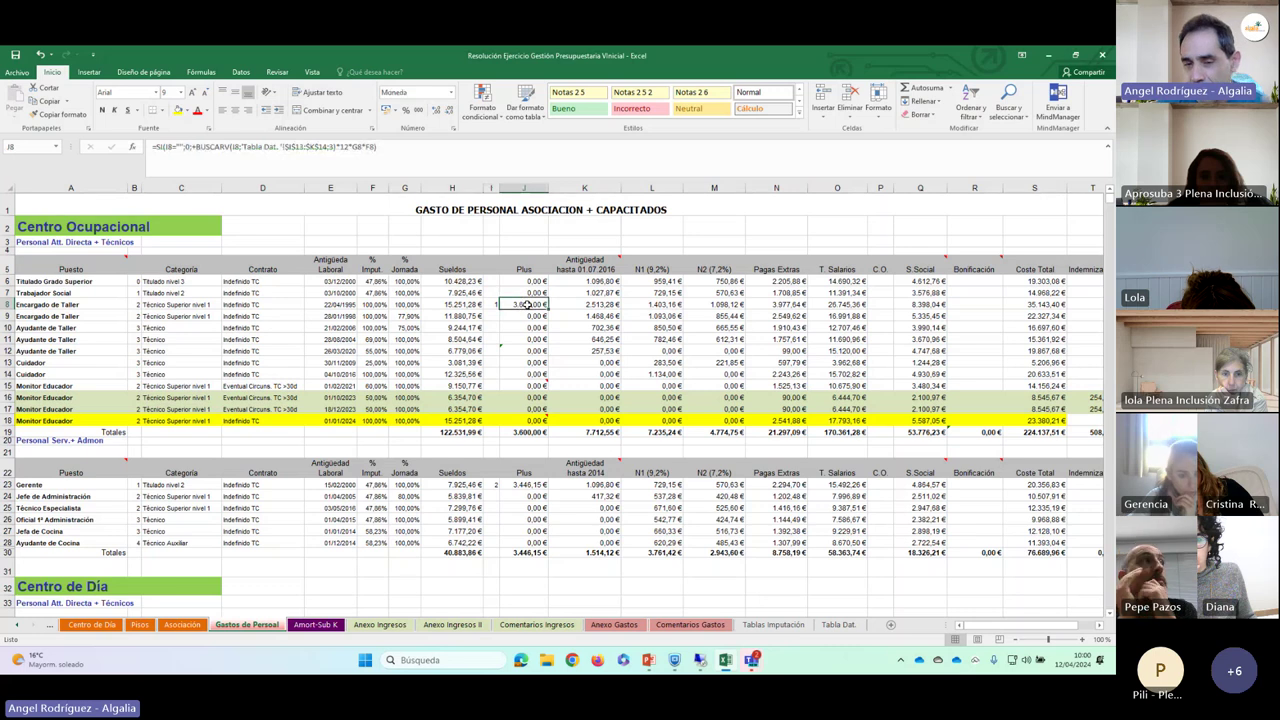
{"action": "left_click", "coordinate": [529, 292]}
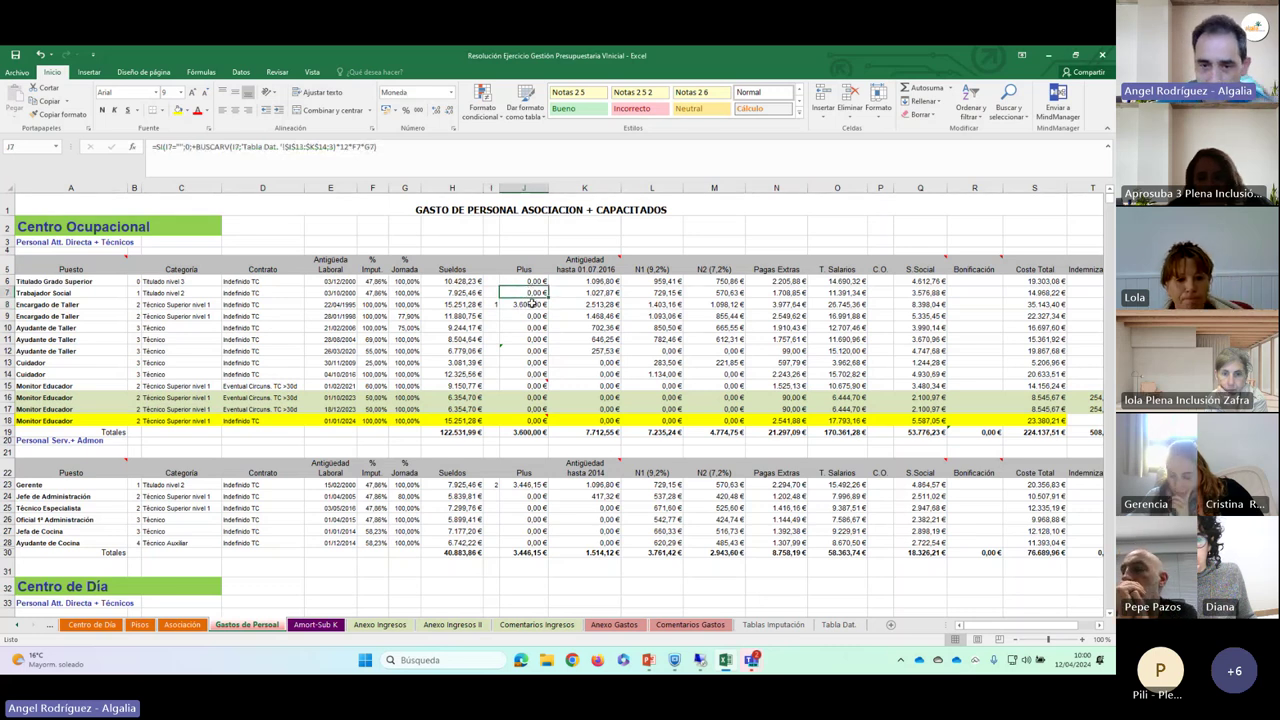
{"action": "left_click", "coordinate": [530, 304]}
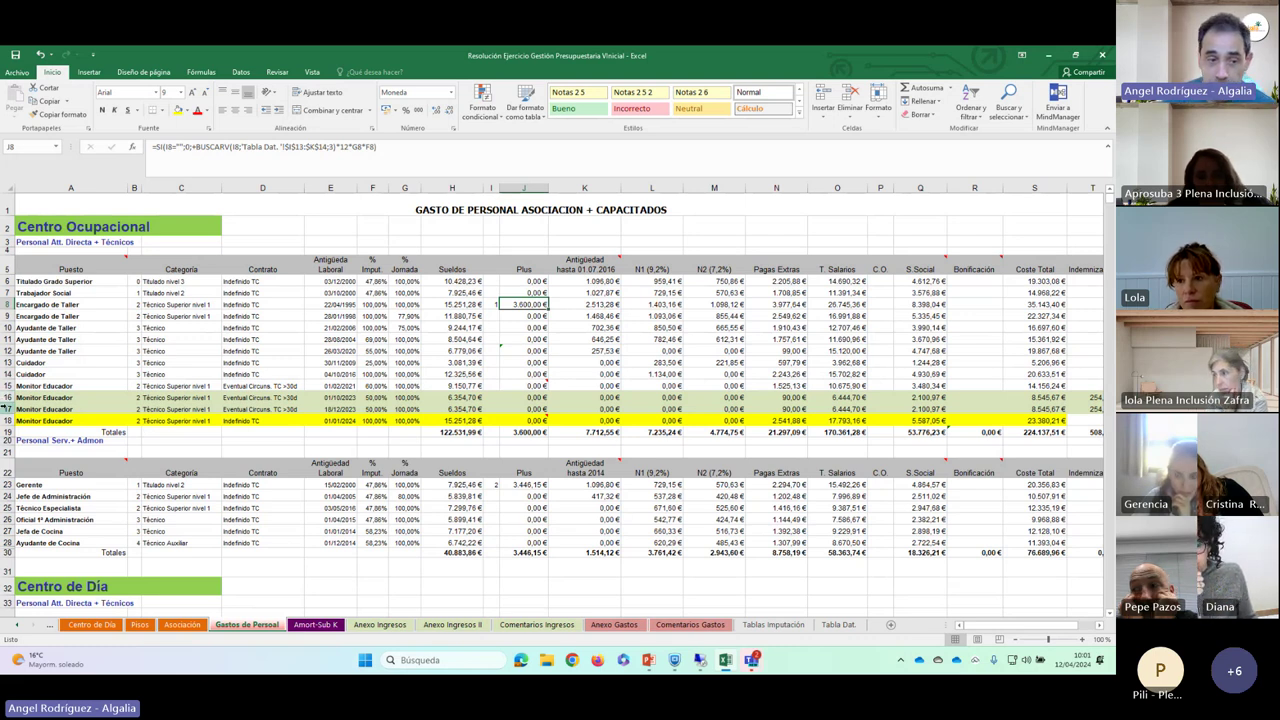
- Examine the input data of the yellow Monitor Educador in row 18, from Puesto through Antigüedad Laboral, % Imput. and % Jornada
{"action": "left_click", "coordinate": [35, 398]}
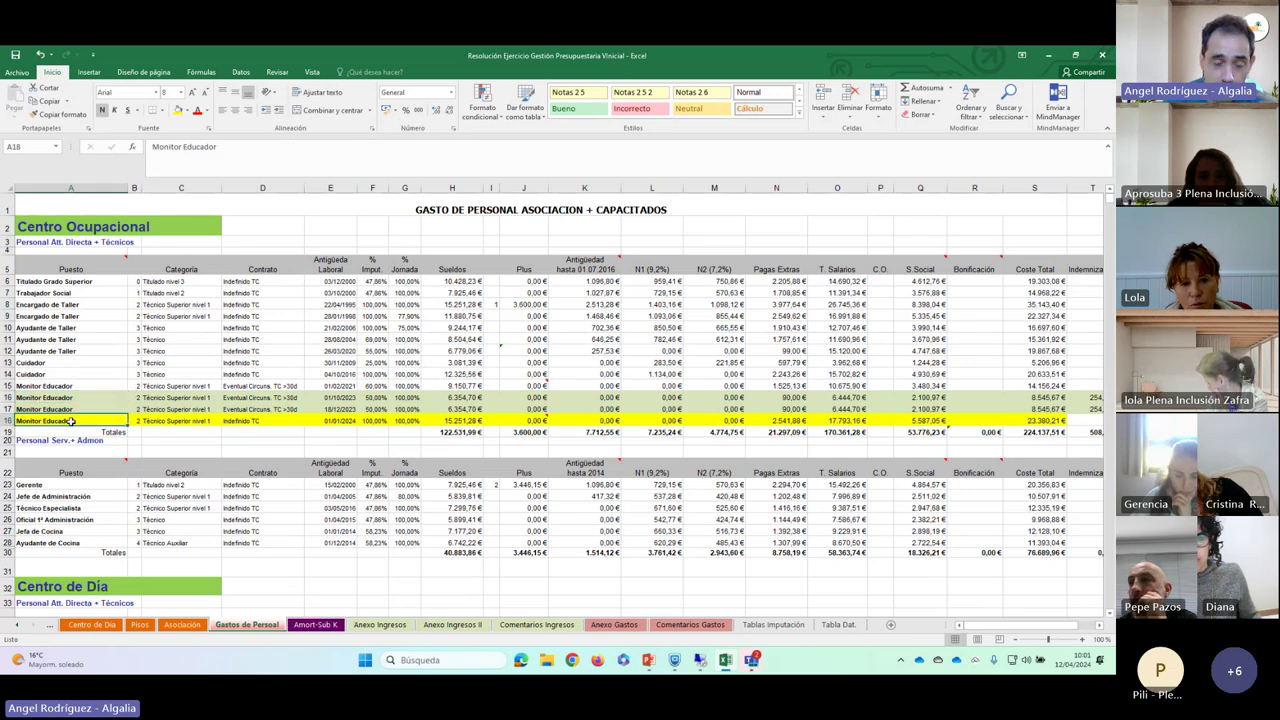
{"action": "left_click", "coordinate": [72, 418]}
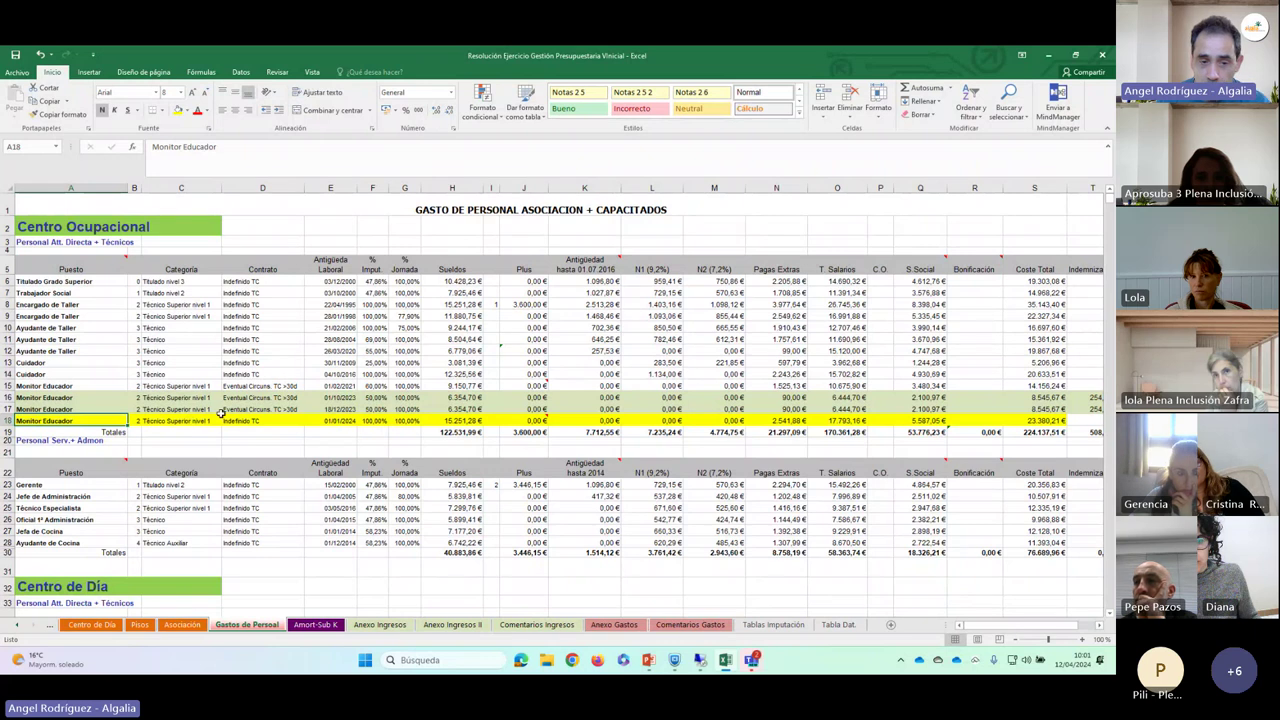
{"action": "left_click", "coordinate": [322, 420]}
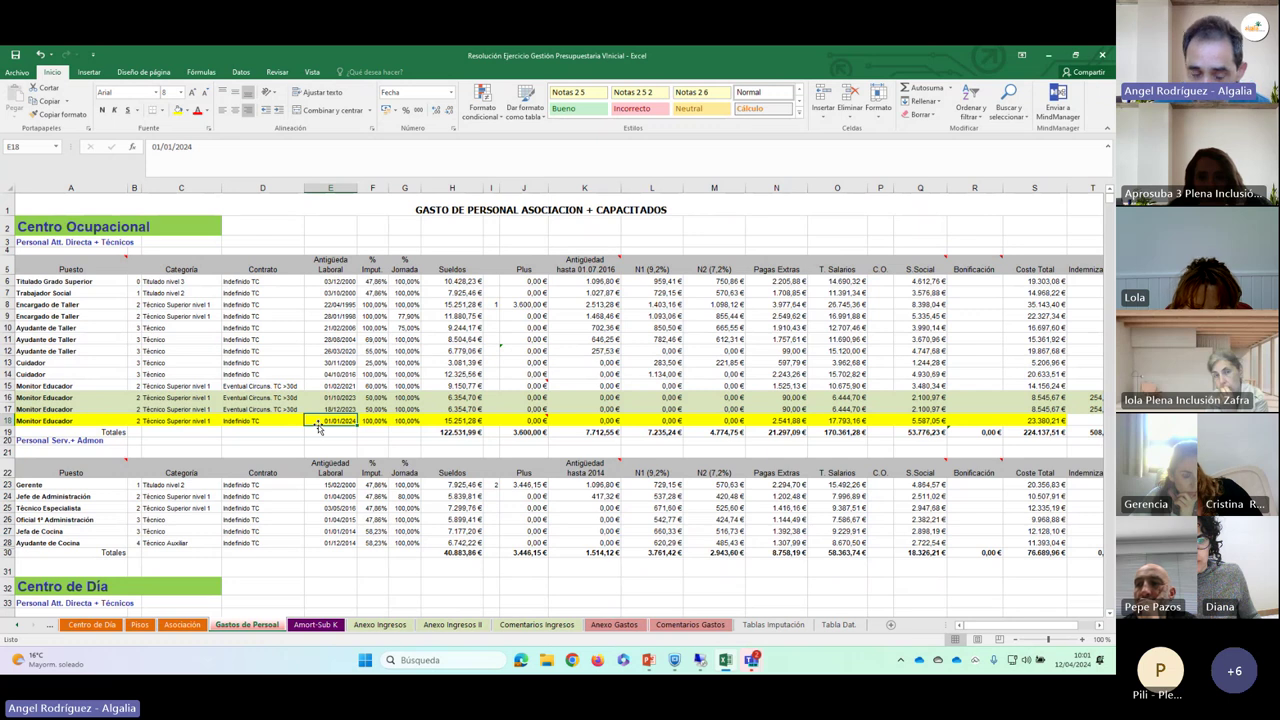
{"action": "left_click", "coordinate": [380, 421]}
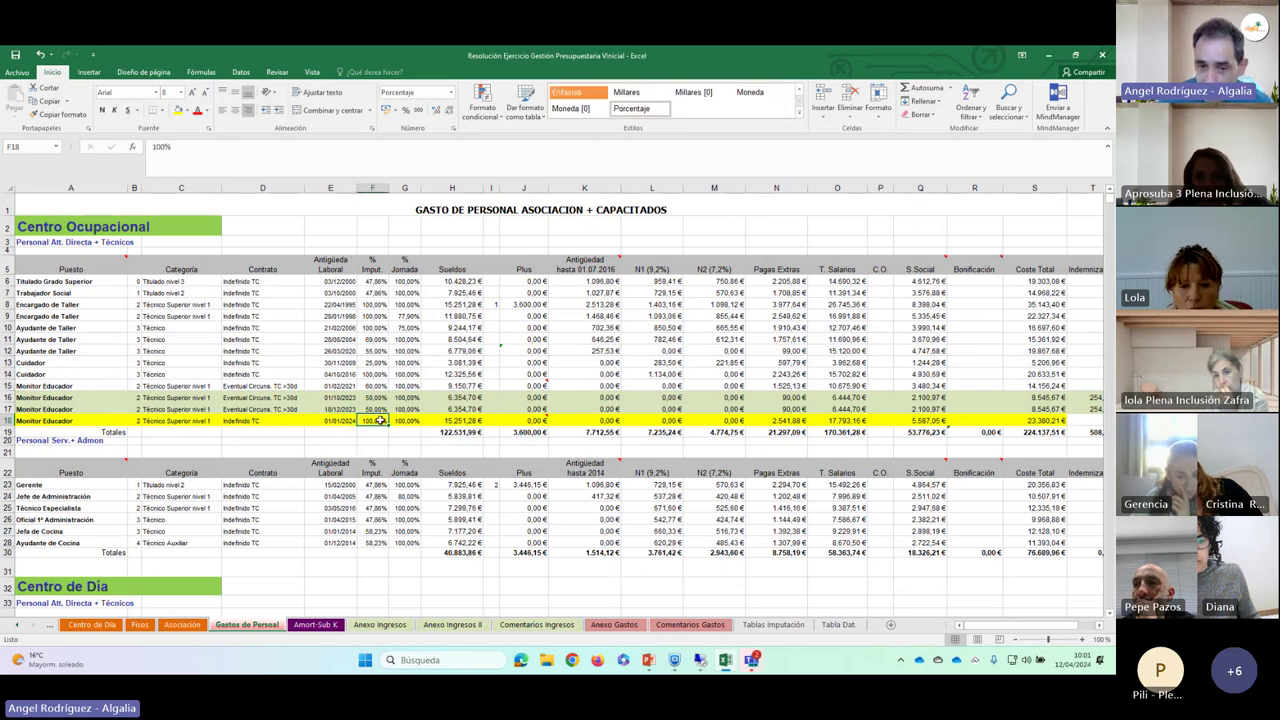
{"action": "left_click", "coordinate": [408, 421]}
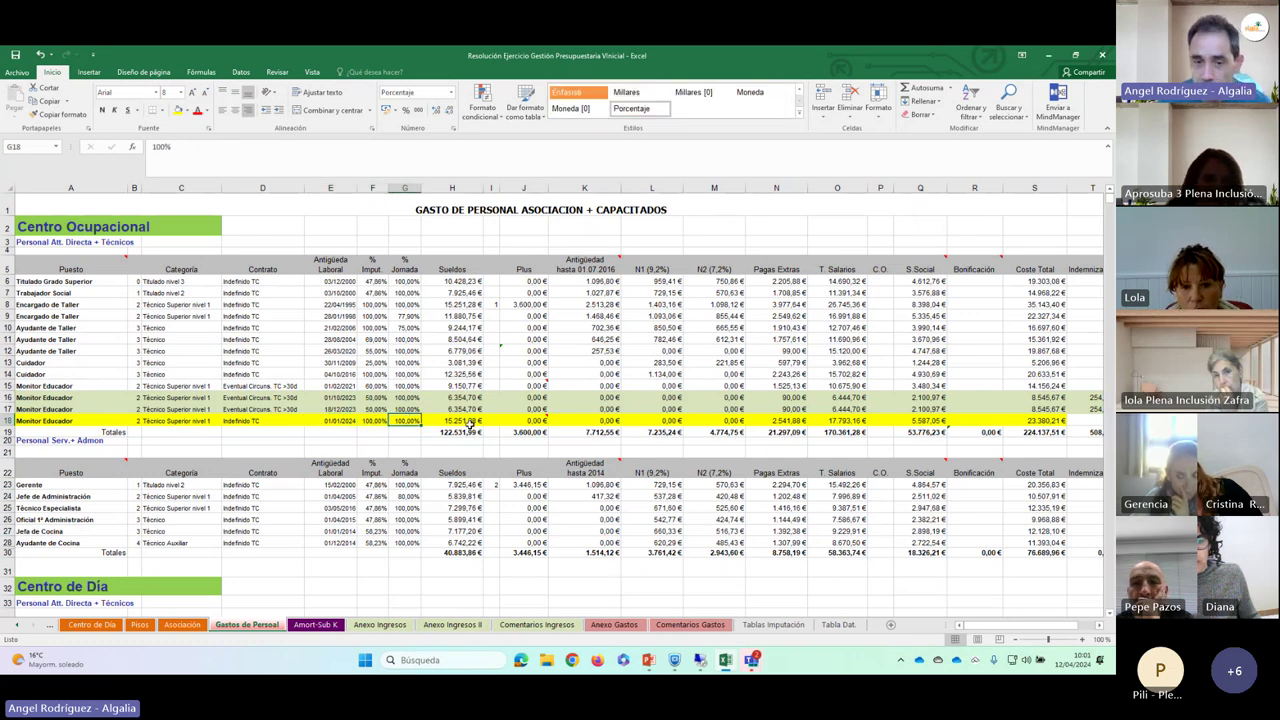
{"action": "left_click_drag", "start_coordinate": [30, 418], "coordinate": [407, 422]}
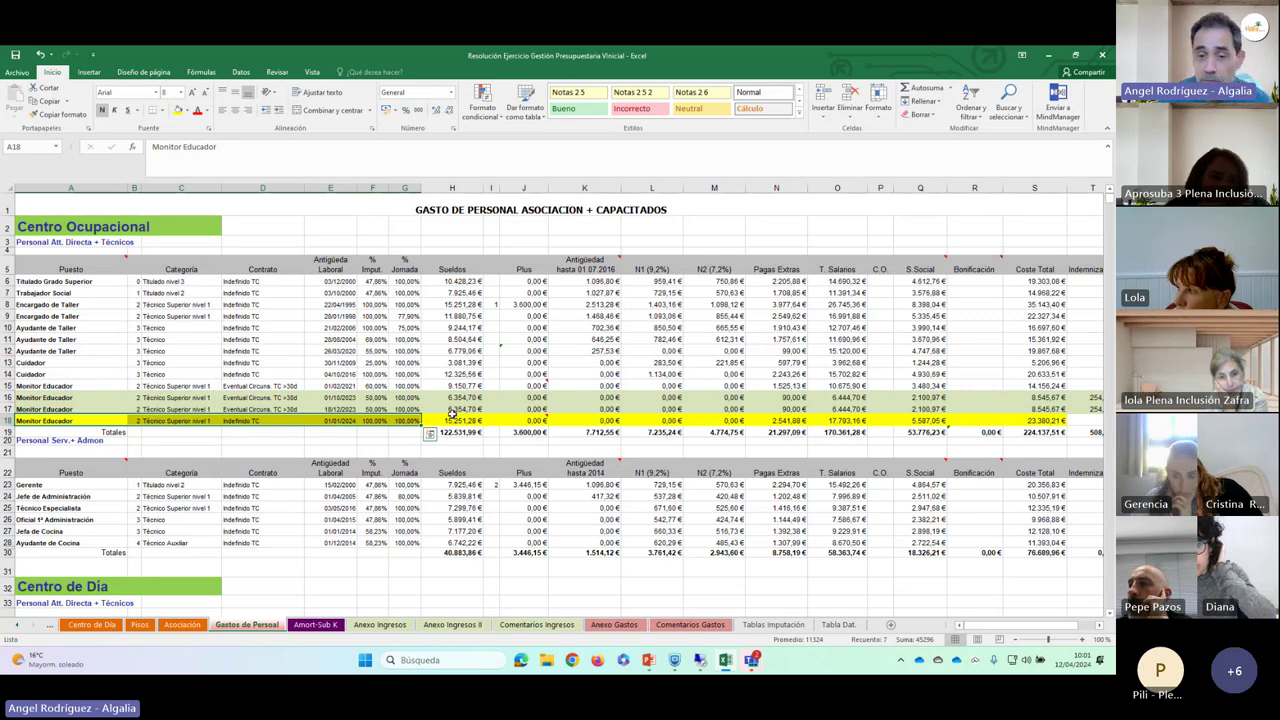
- Inspect the row 18 formulas for Sueldos, Pagas Extras, T. Salarios, S.Social and Coste Total
{"action": "left_click", "coordinate": [453, 419]}
{"action": "left_click", "coordinate": [784, 420]}
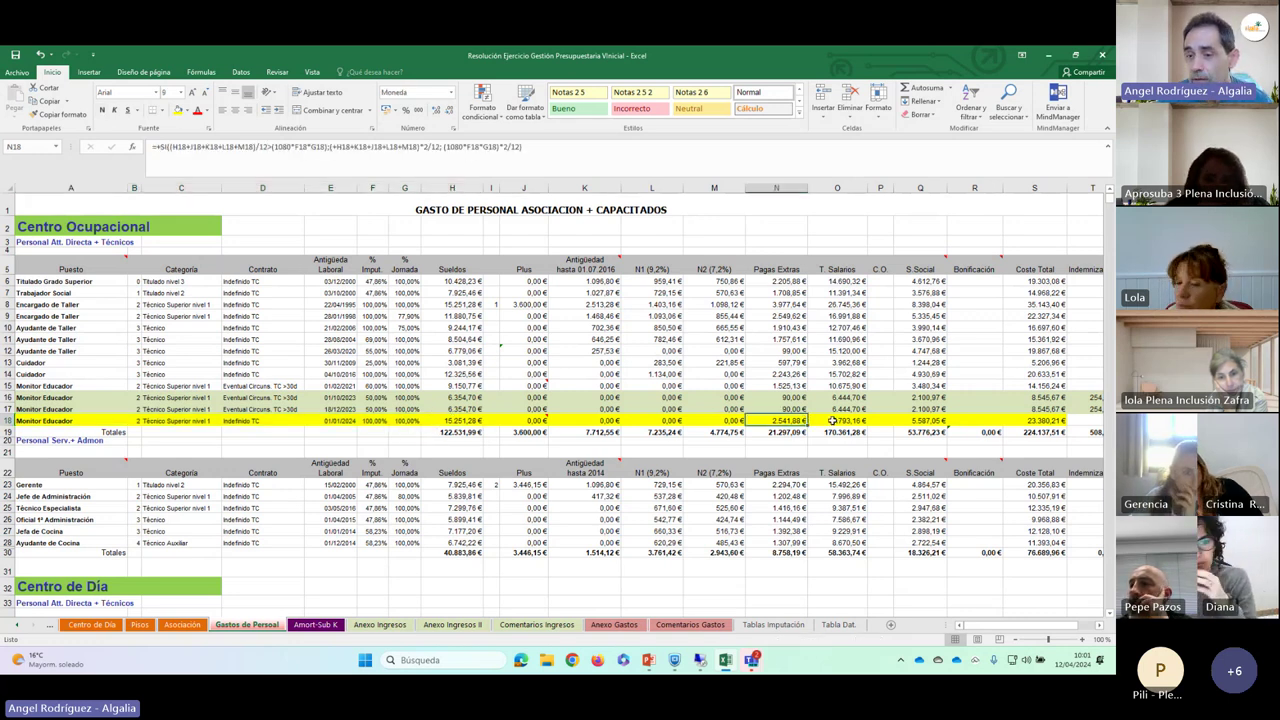
{"action": "left_click", "coordinate": [845, 420]}
{"action": "left_click", "coordinate": [928, 421]}
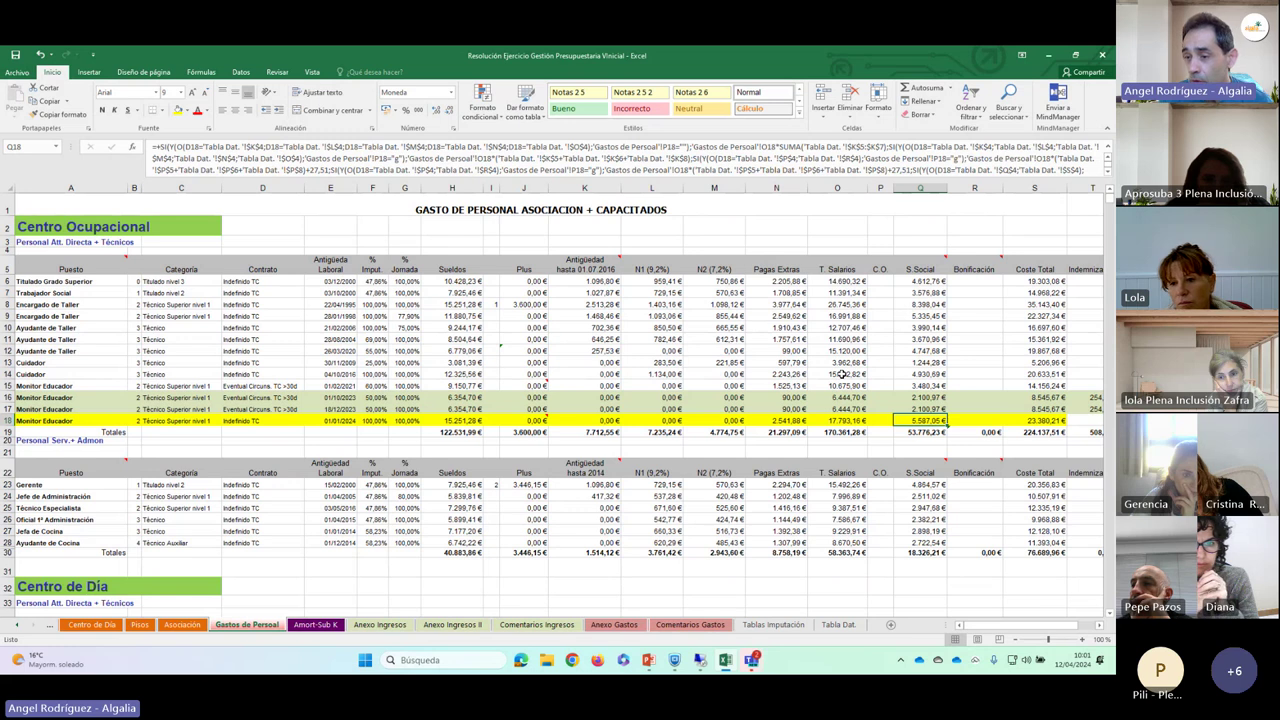
{"action": "left_click", "coordinate": [1025, 422]}
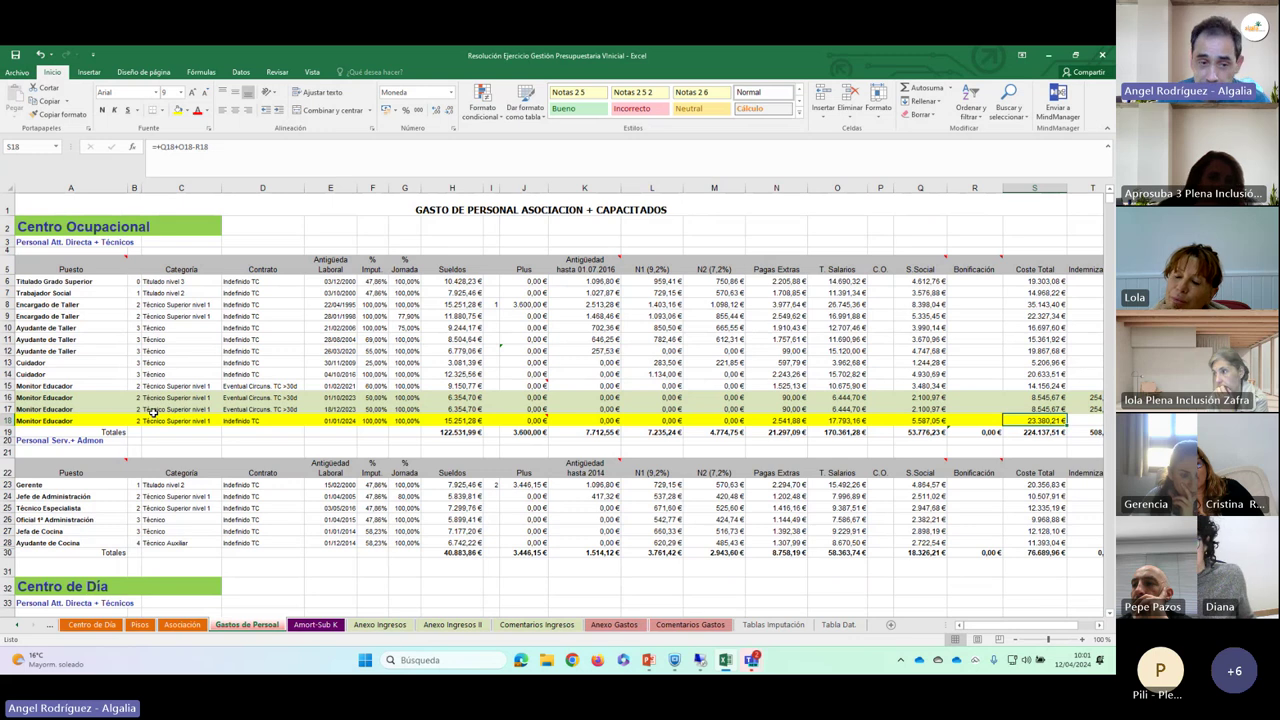
{"action": "left_click", "coordinate": [56, 422]}
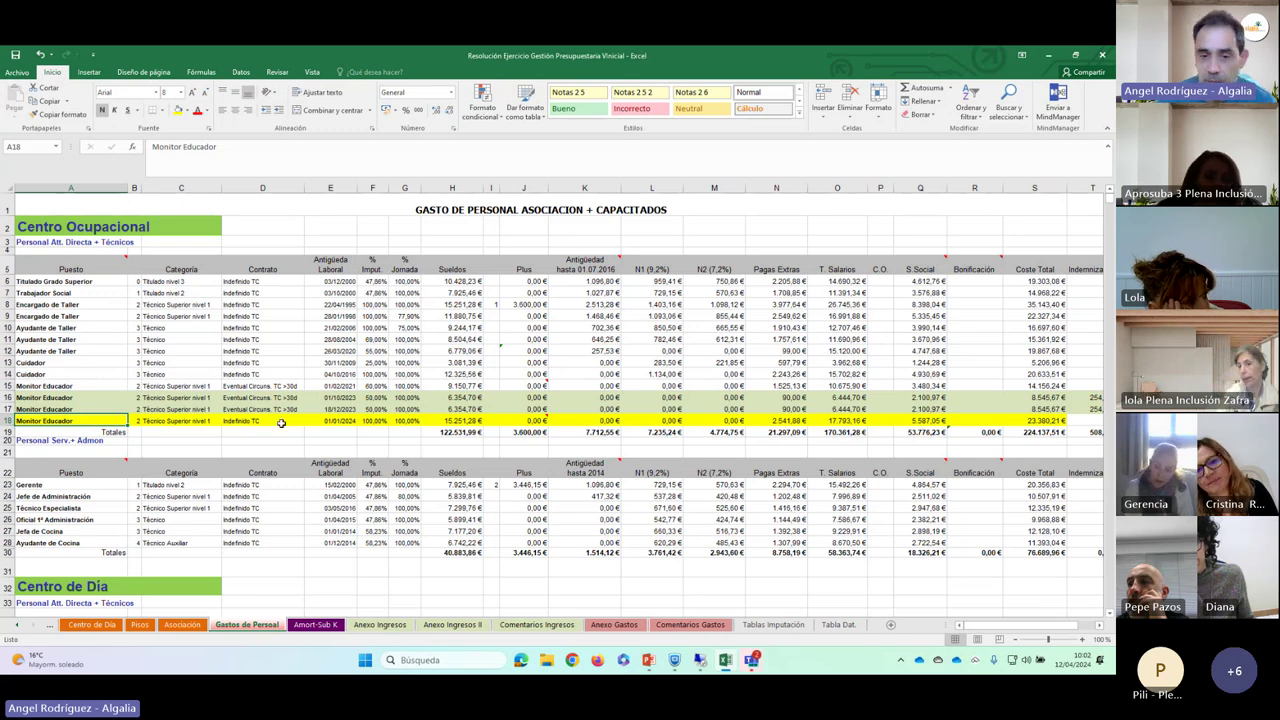
{"action": "left_click", "coordinate": [452, 420]}
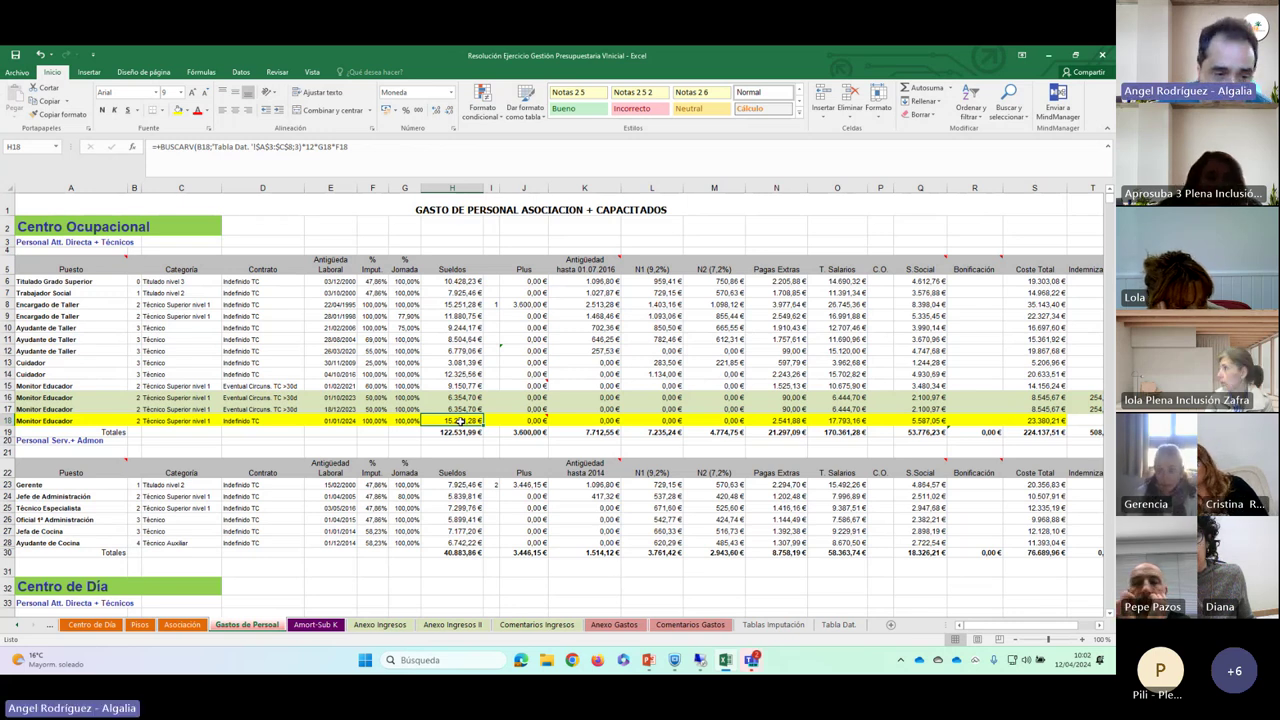
- Examine the category, contract type, start date and % Imput. of the Monitor Educador rows 16 and 17, comparing the start date with row 18
{"action": "left_click", "coordinate": [70, 397]}
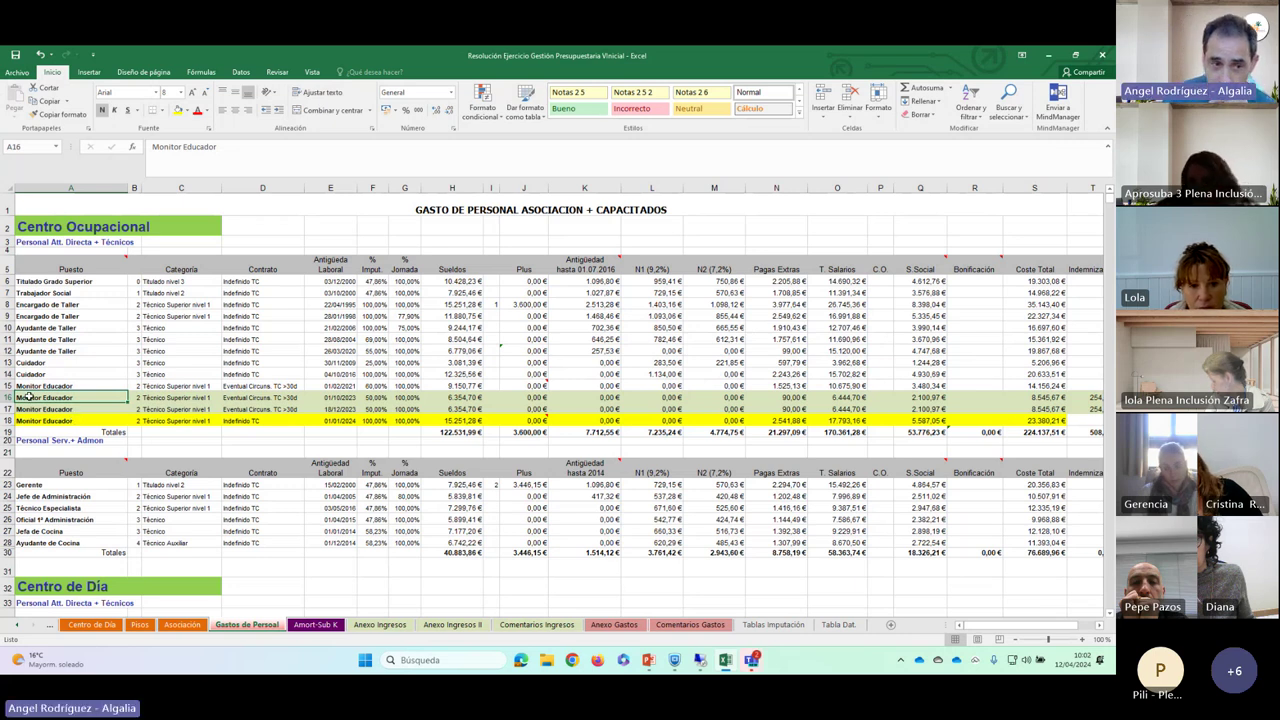
{"action": "left_click", "coordinate": [185, 400]}
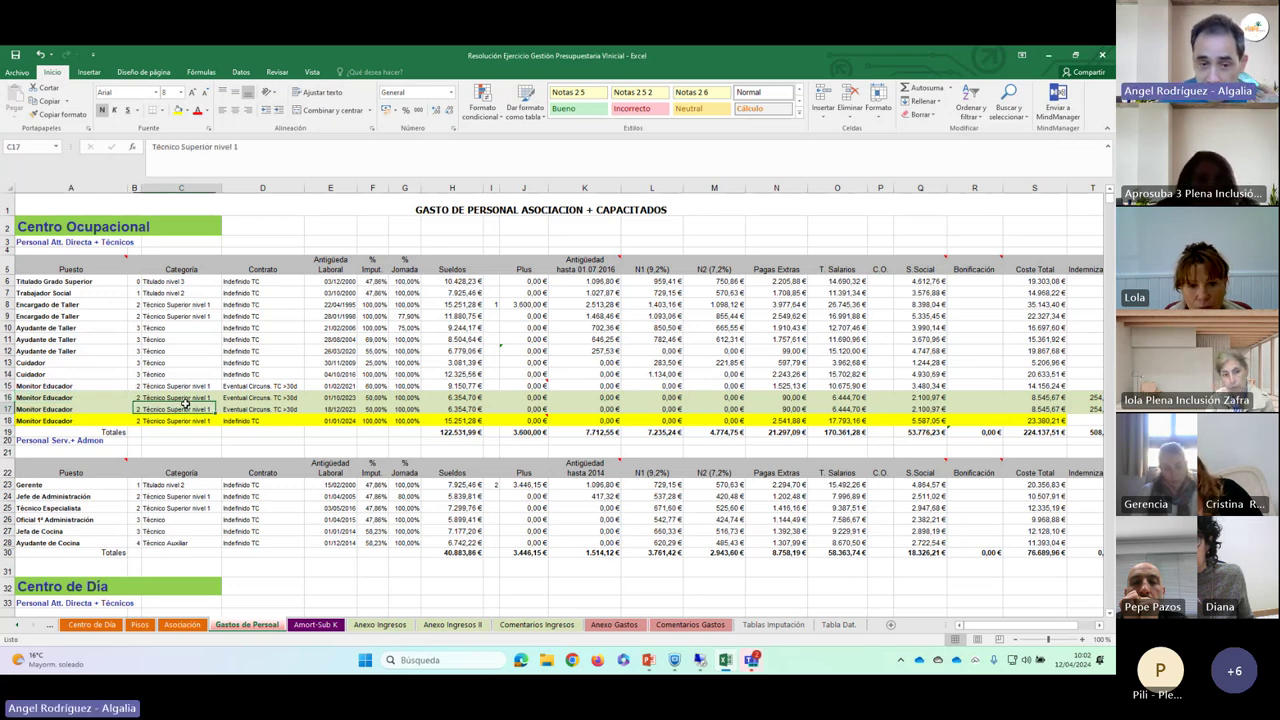
{"action": "left_click", "coordinate": [296, 398]}
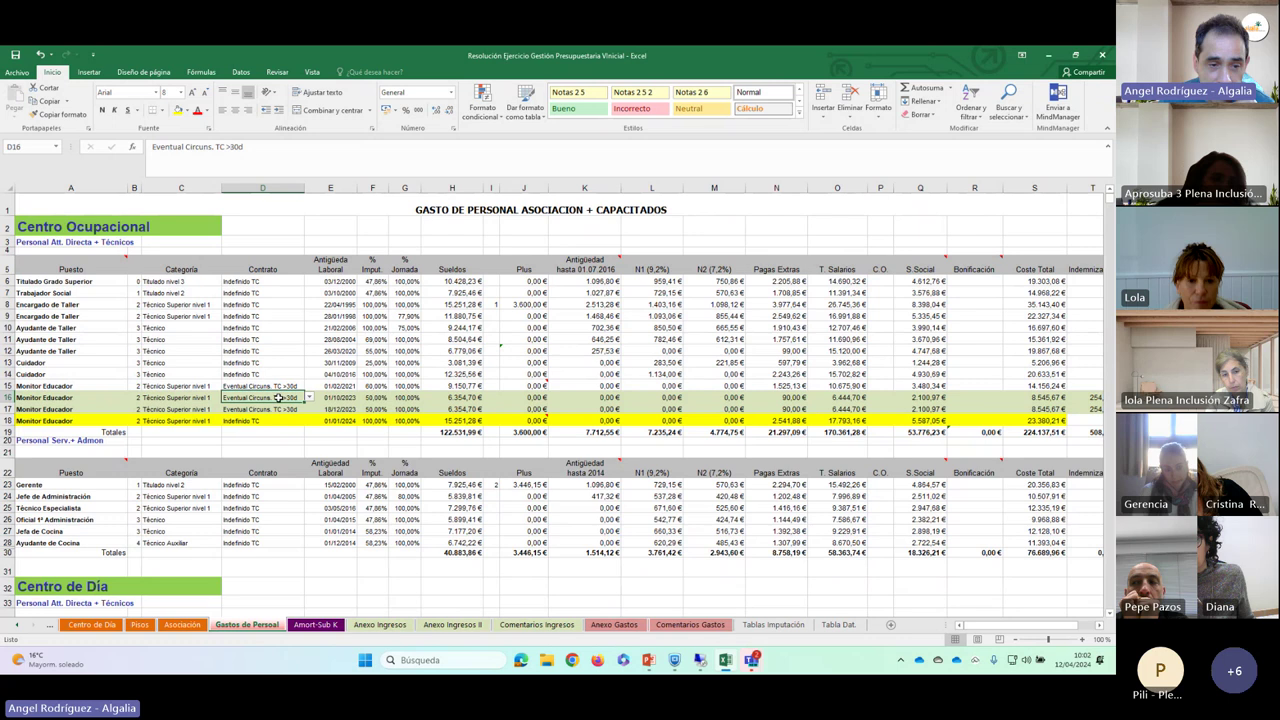
{"action": "left_click", "coordinate": [333, 397]}
{"action": "left_click", "coordinate": [338, 420]}
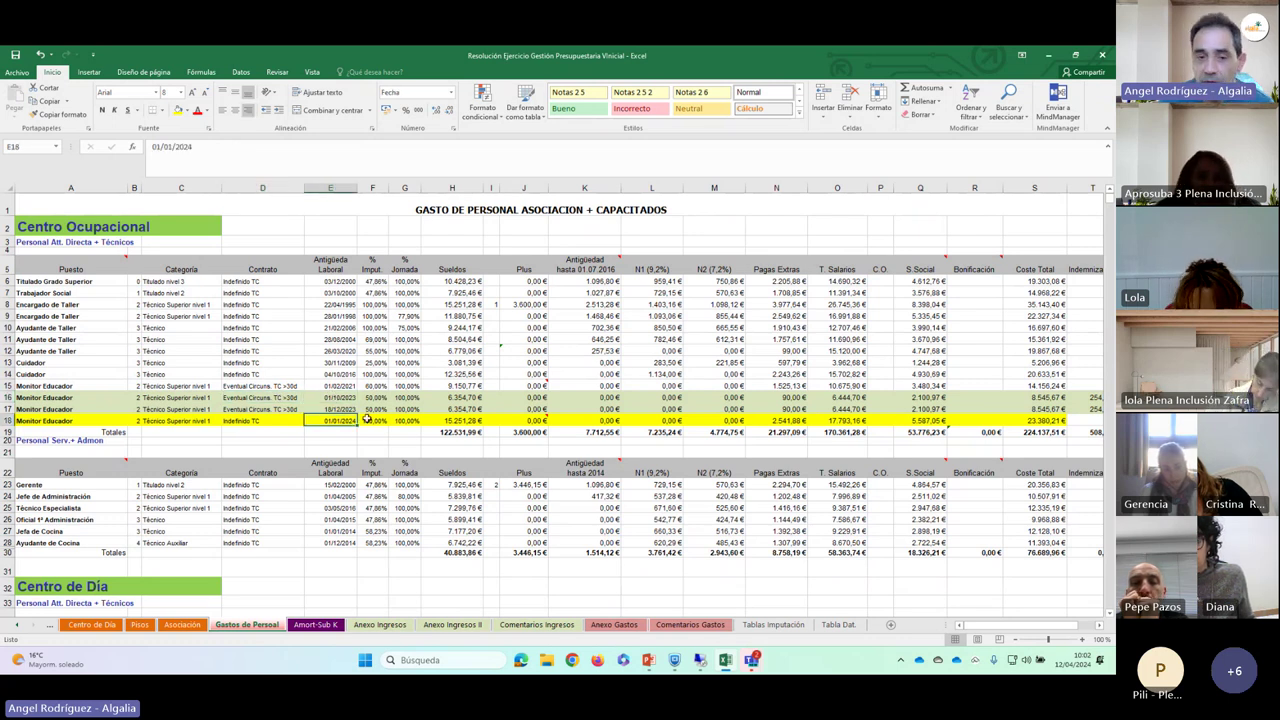
{"action": "left_click", "coordinate": [372, 409]}
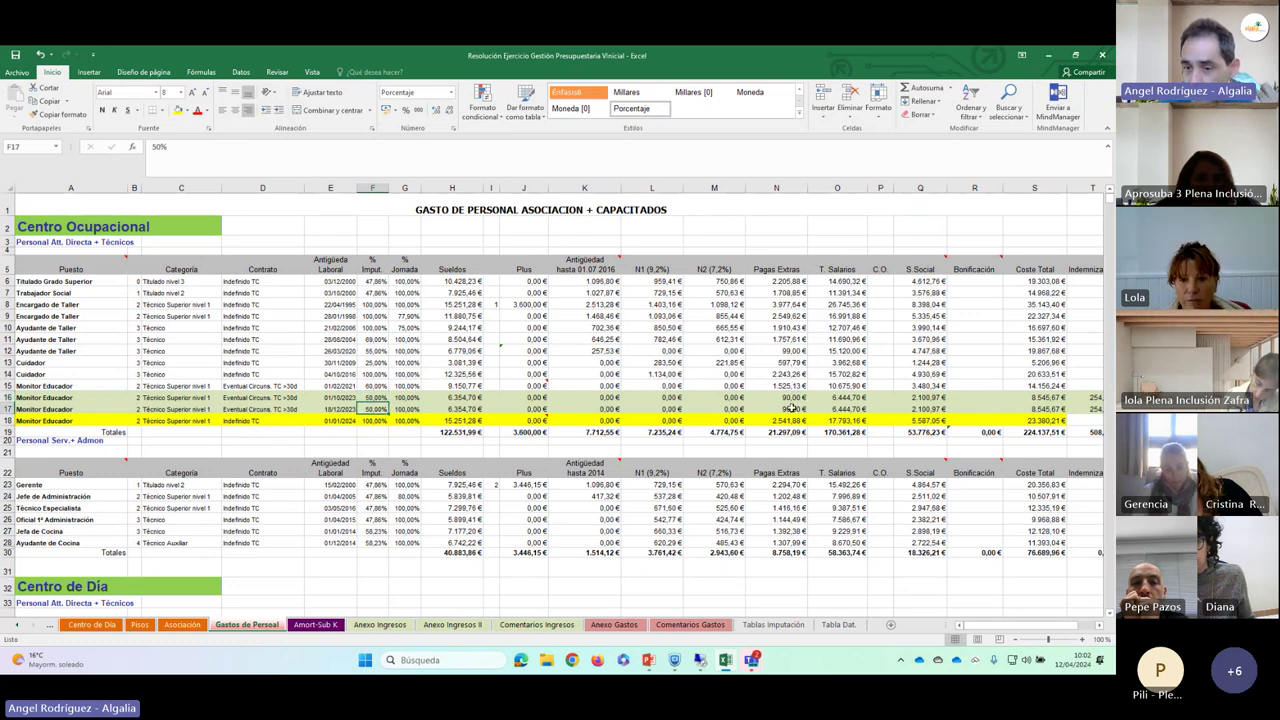
- Inspect the Pagas Extras, T. Salarios and Indemnización formulas of the Monitor Educador in row 16
{"action": "left_click", "coordinate": [1098, 626]}
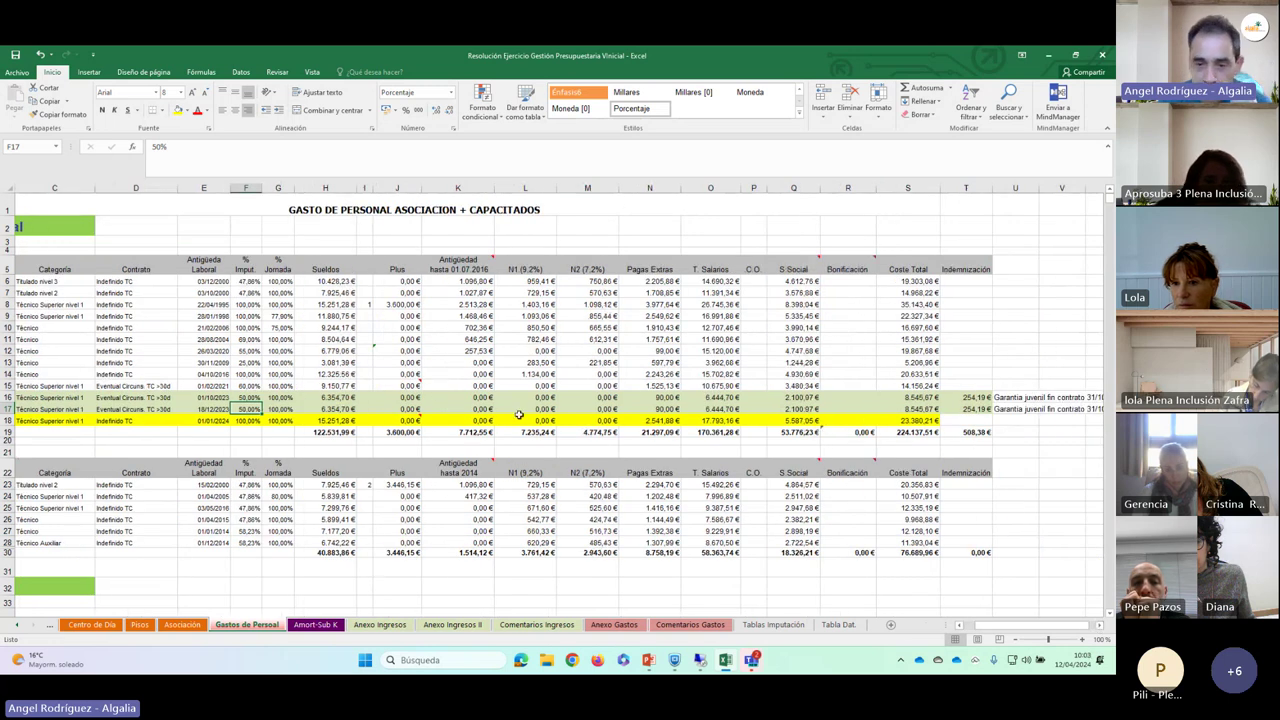
{"action": "left_click", "coordinate": [666, 397]}
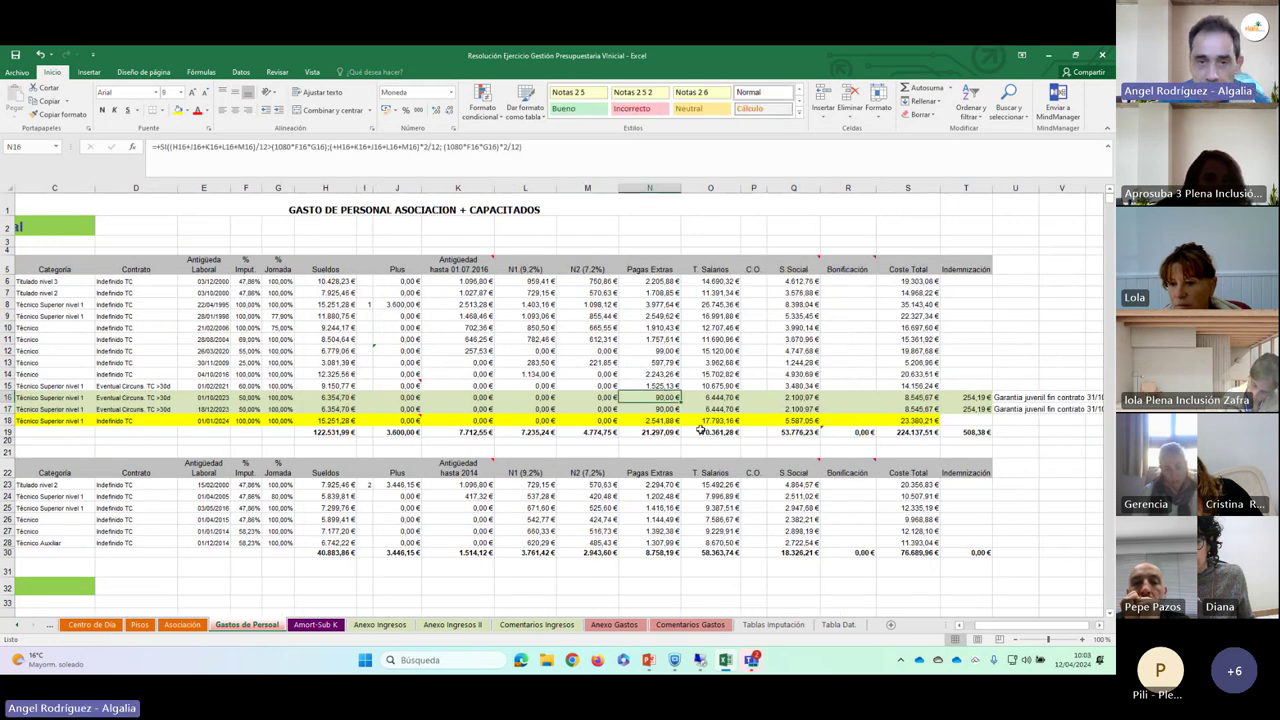
{"action": "left_click", "coordinate": [705, 401]}
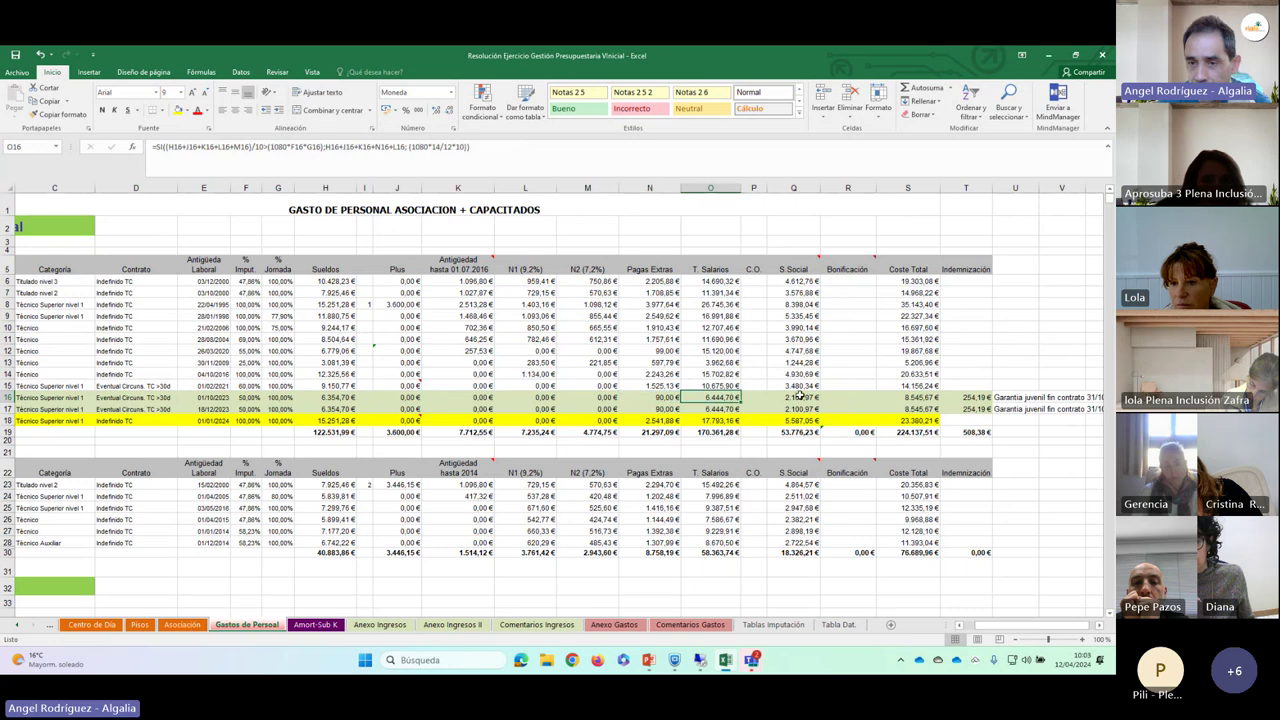
{"action": "left_click", "coordinate": [967, 399]}
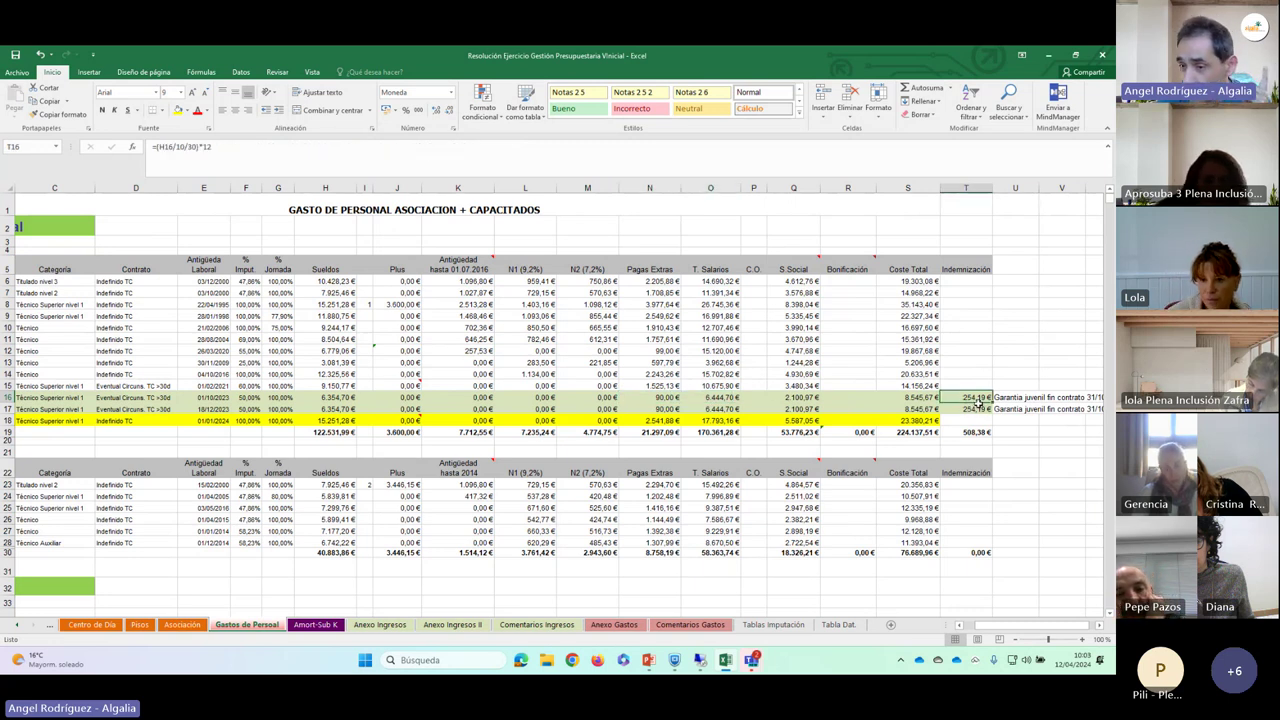
- Check the contract type in D16 and compare the Indemnización formulas in T16 and T17
{"action": "left_click", "coordinate": [107, 398]}
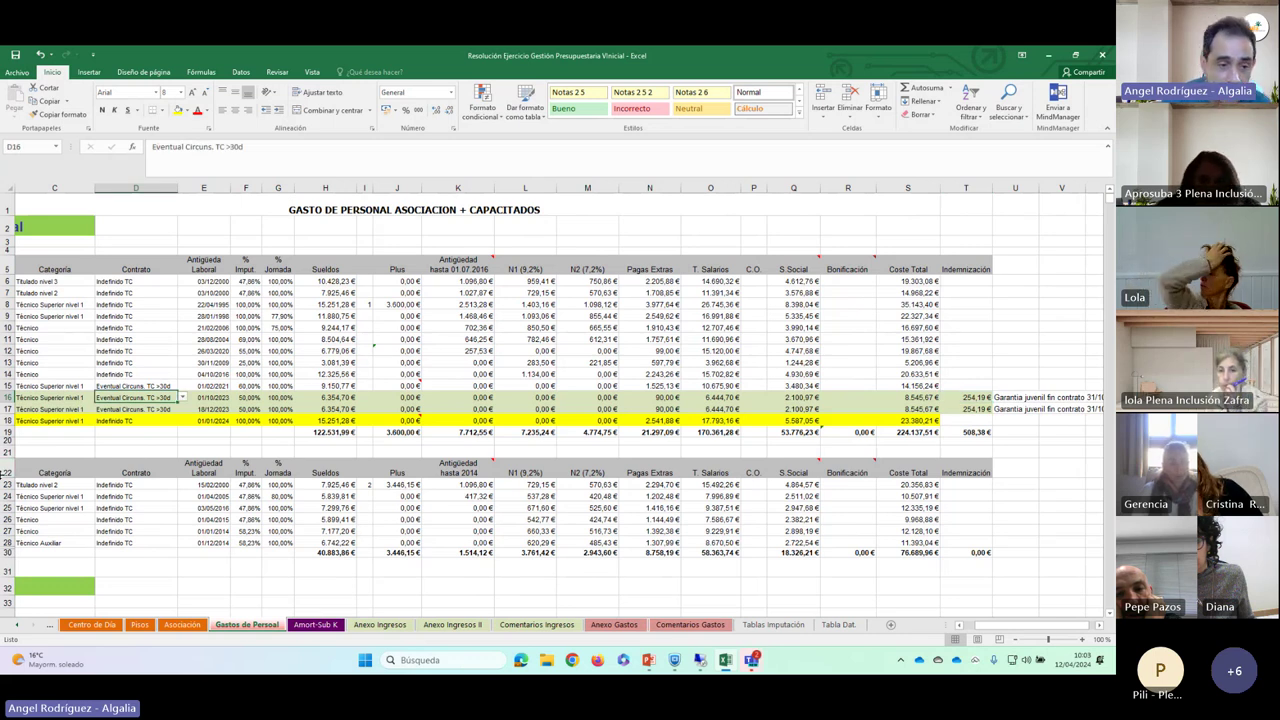
{"action": "left_click", "coordinate": [983, 399]}
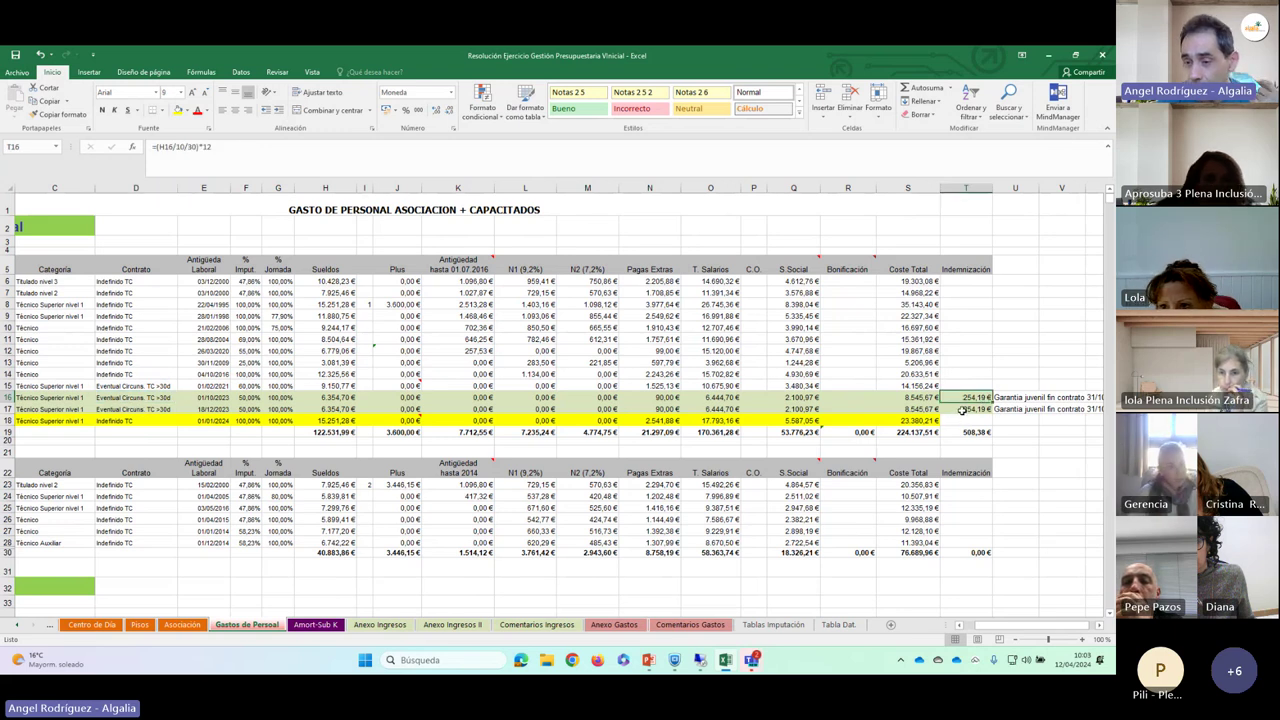
{"action": "left_click", "coordinate": [962, 410]}
{"action": "left_click", "coordinate": [966, 396]}
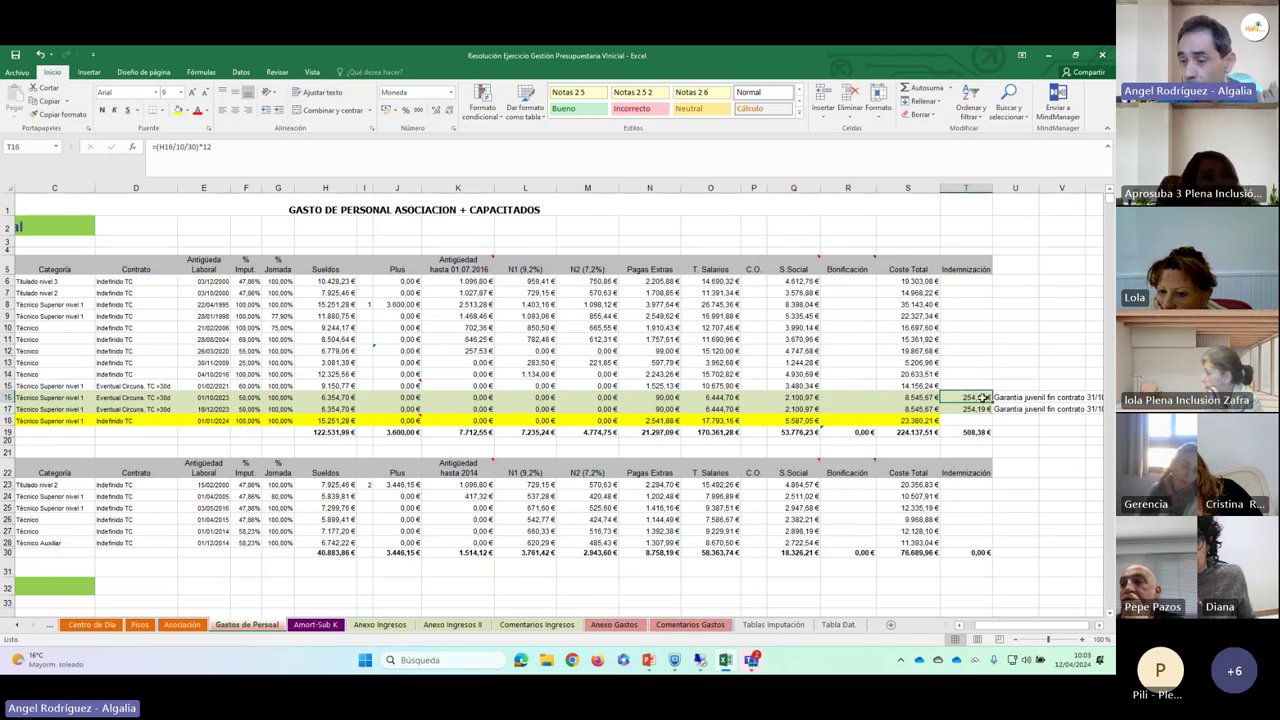
{"action": "left_click", "coordinate": [979, 406]}
{"action": "left_click", "coordinate": [979, 397]}
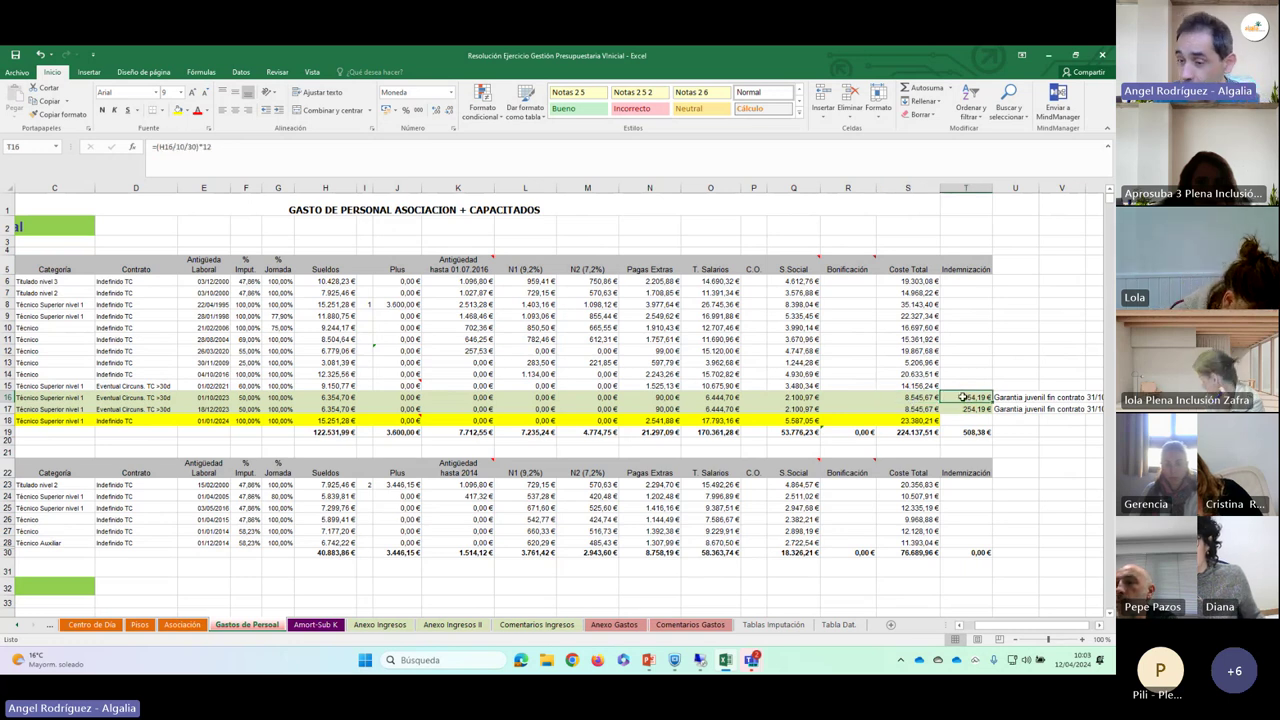
{"action": "left_click", "coordinate": [960, 411]}
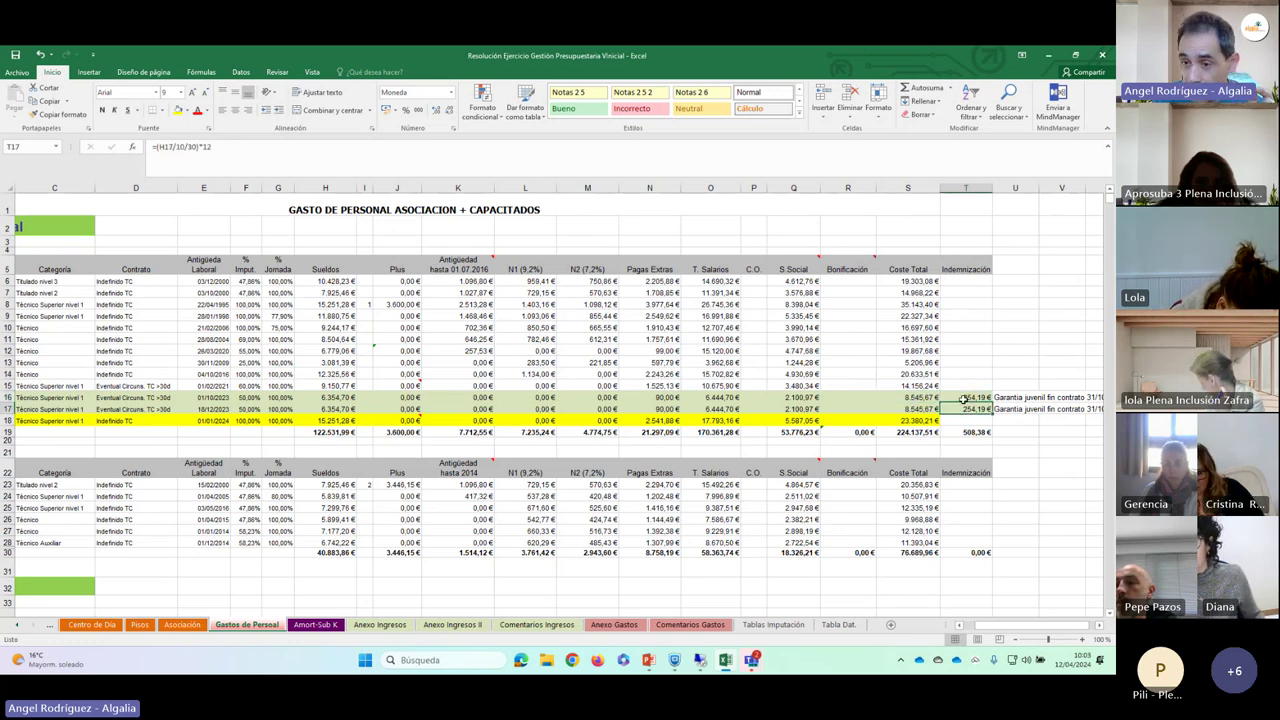
- Review the Coste Total formula in S16 alongside the categories and Indemnización cells of rows 16 and 17
{"action": "left_click", "coordinate": [888, 400]}
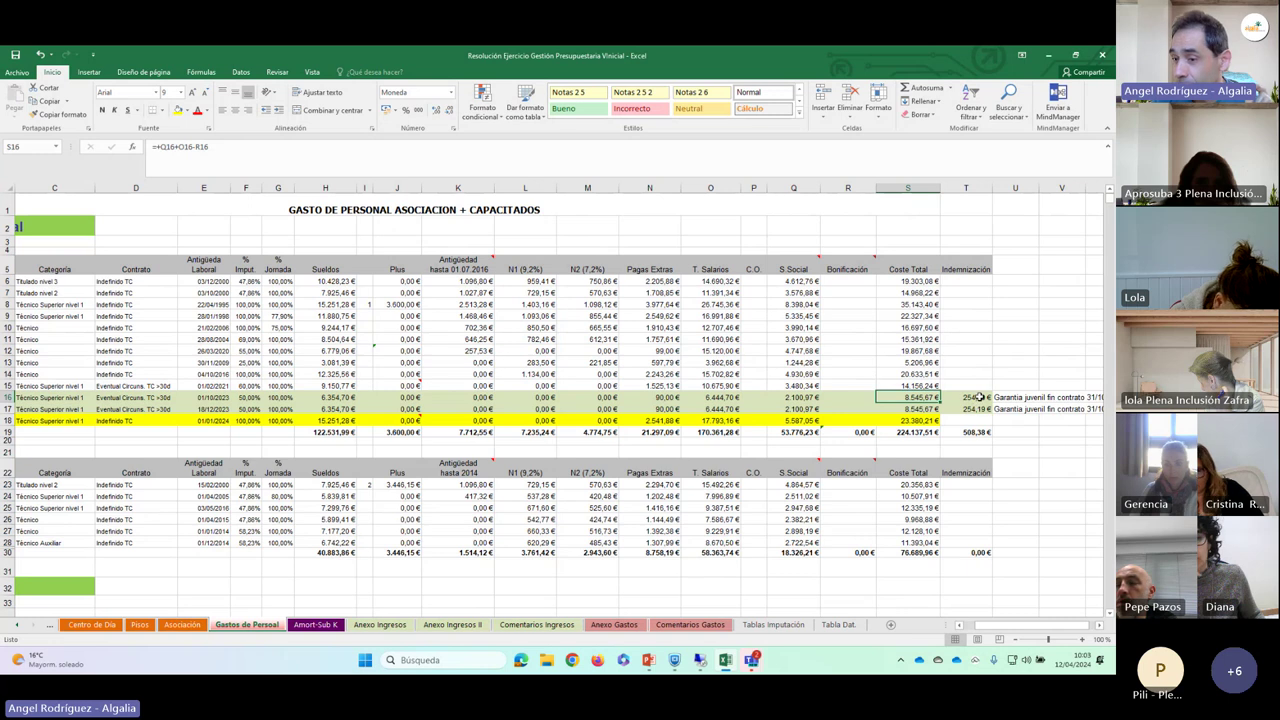
{"action": "left_click", "coordinate": [978, 397]}
{"action": "left_click", "coordinate": [980, 409]}
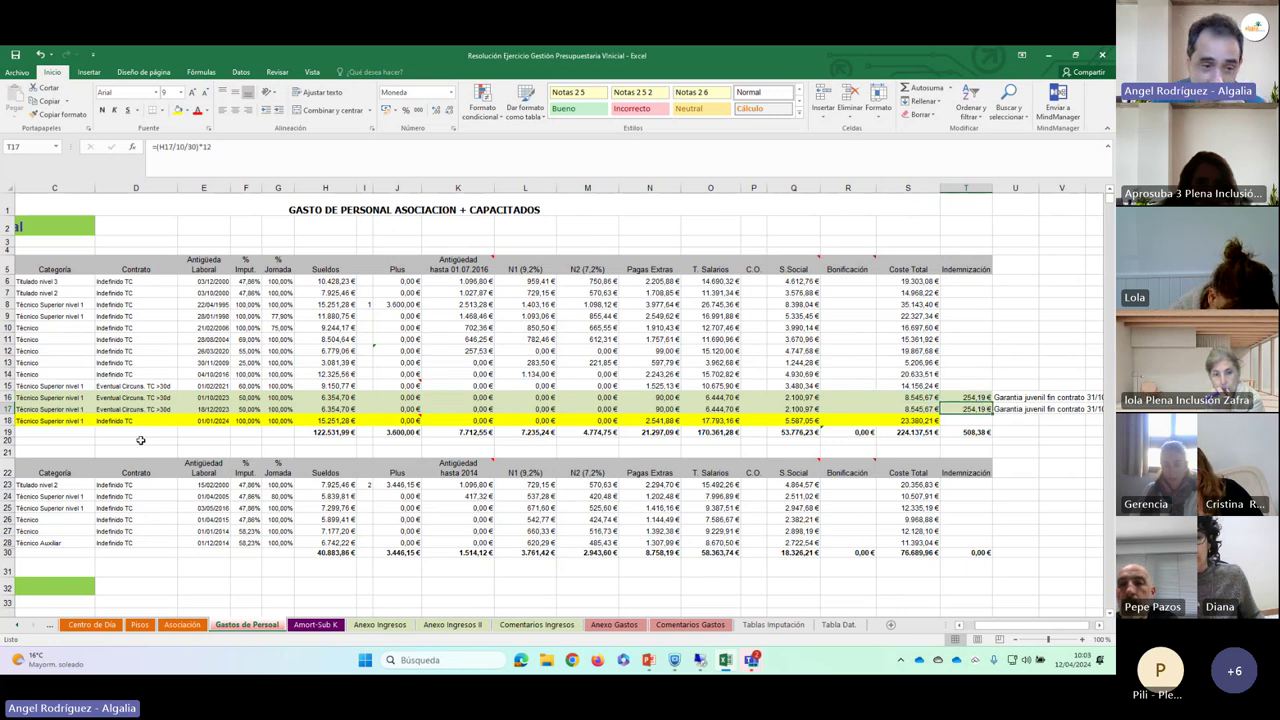
{"action": "left_click", "coordinate": [52, 399]}
{"action": "left_click", "coordinate": [50, 409]}
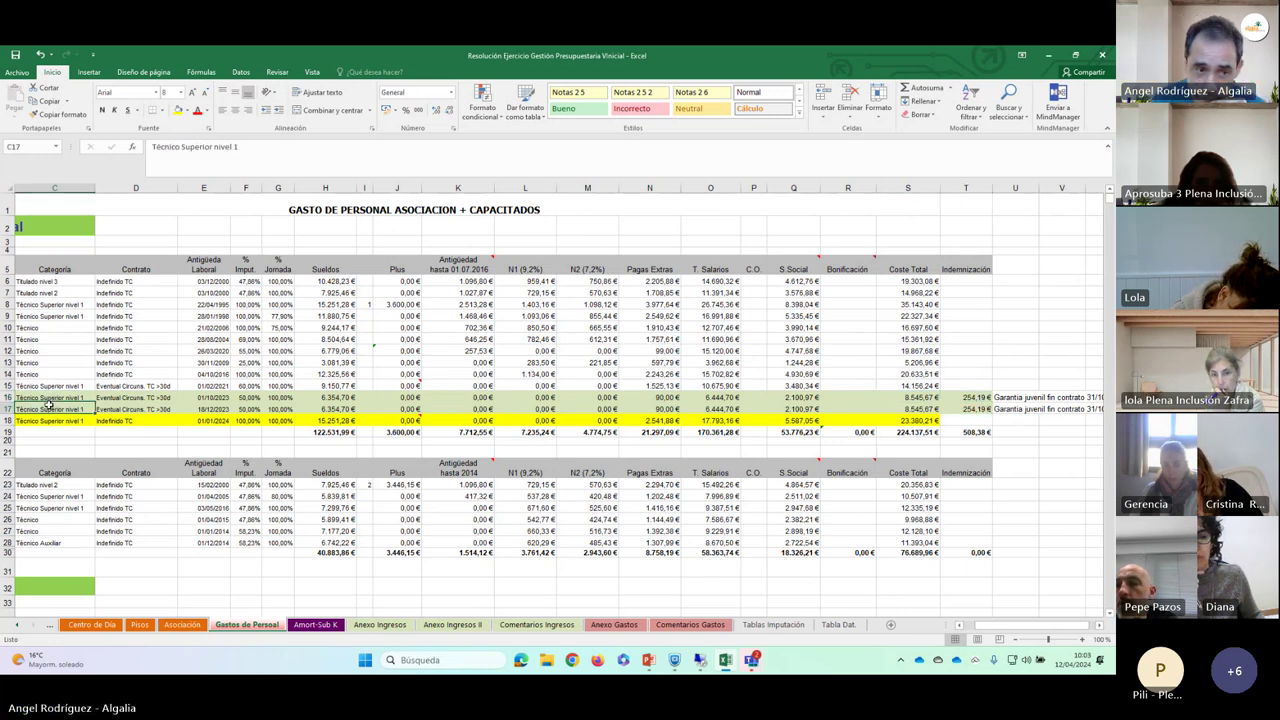
{"action": "left_click", "coordinate": [973, 398]}
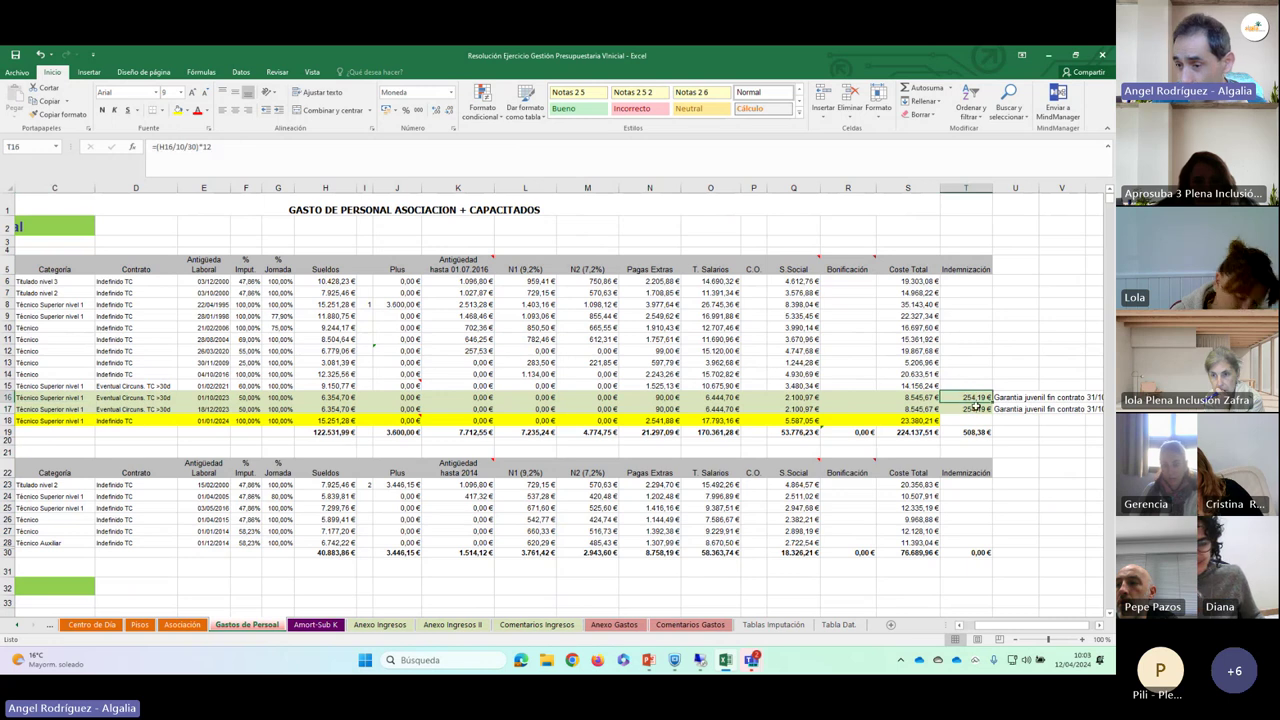
{"action": "left_click", "coordinate": [976, 407]}
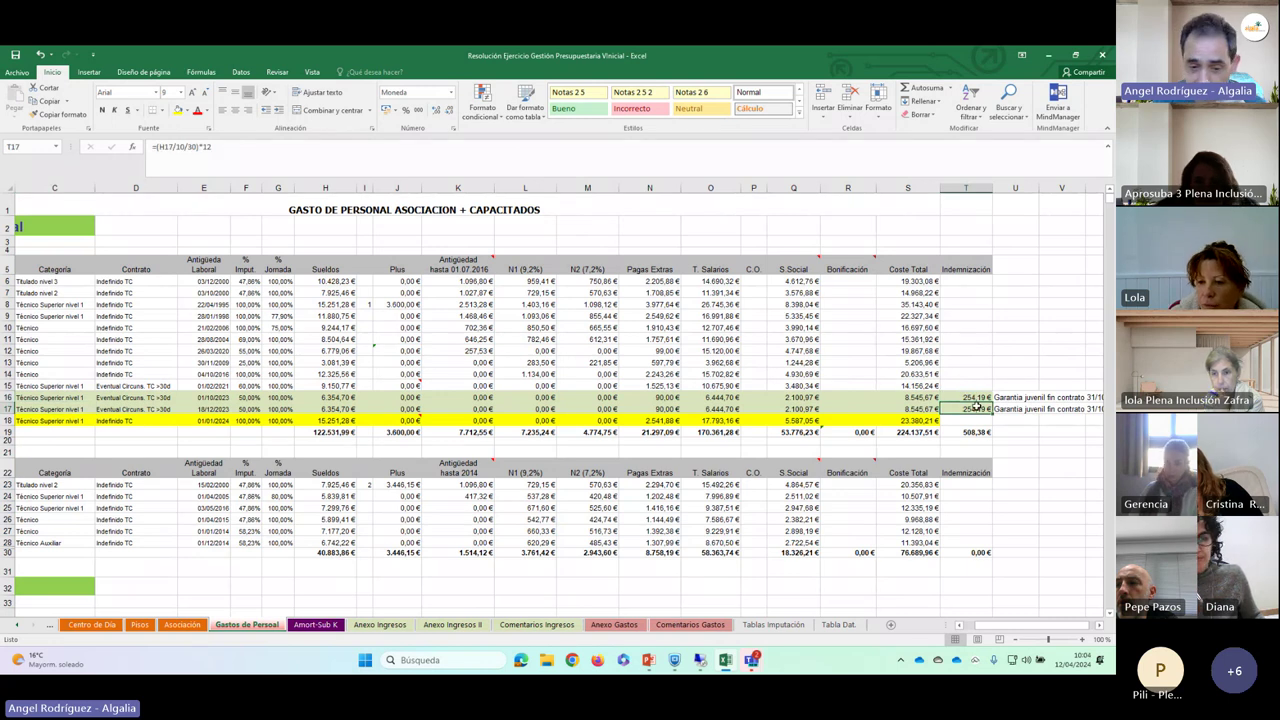
- Examine on Anexo Ingresos how the Plan Empleo Juvenil subsidy in C60 draws on the Gastos de Persoal costs
{"action": "left_click", "coordinate": [380, 624]}
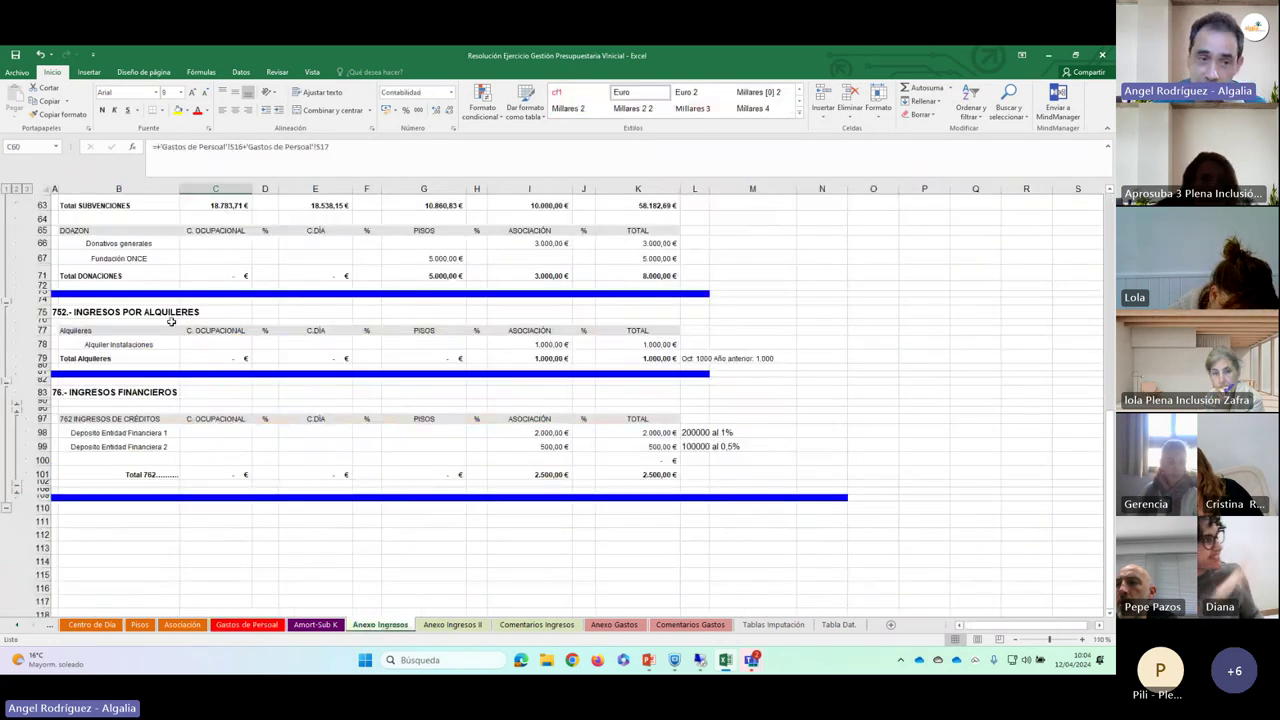
{"action": "scroll", "coordinate": [212, 330], "scroll_direction": "up", "scroll_amount": 1}
{"action": "scroll", "coordinate": [212, 330], "scroll_direction": "up", "scroll_amount": 5}
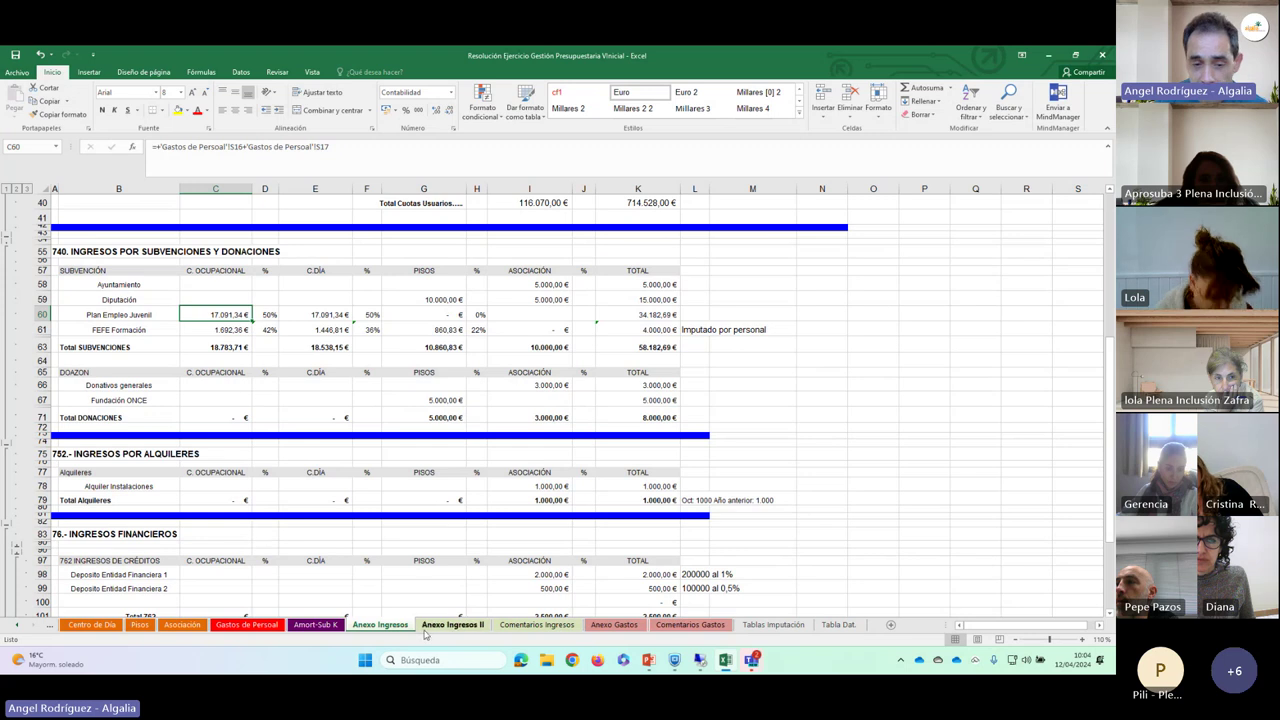
- Return to Gastos de Persoal and bring up the Centro de Día staff cost tables
{"action": "key", "text": "ctrl+Page_Up"}
{"action": "key", "text": "ctrl+Page_Up"}
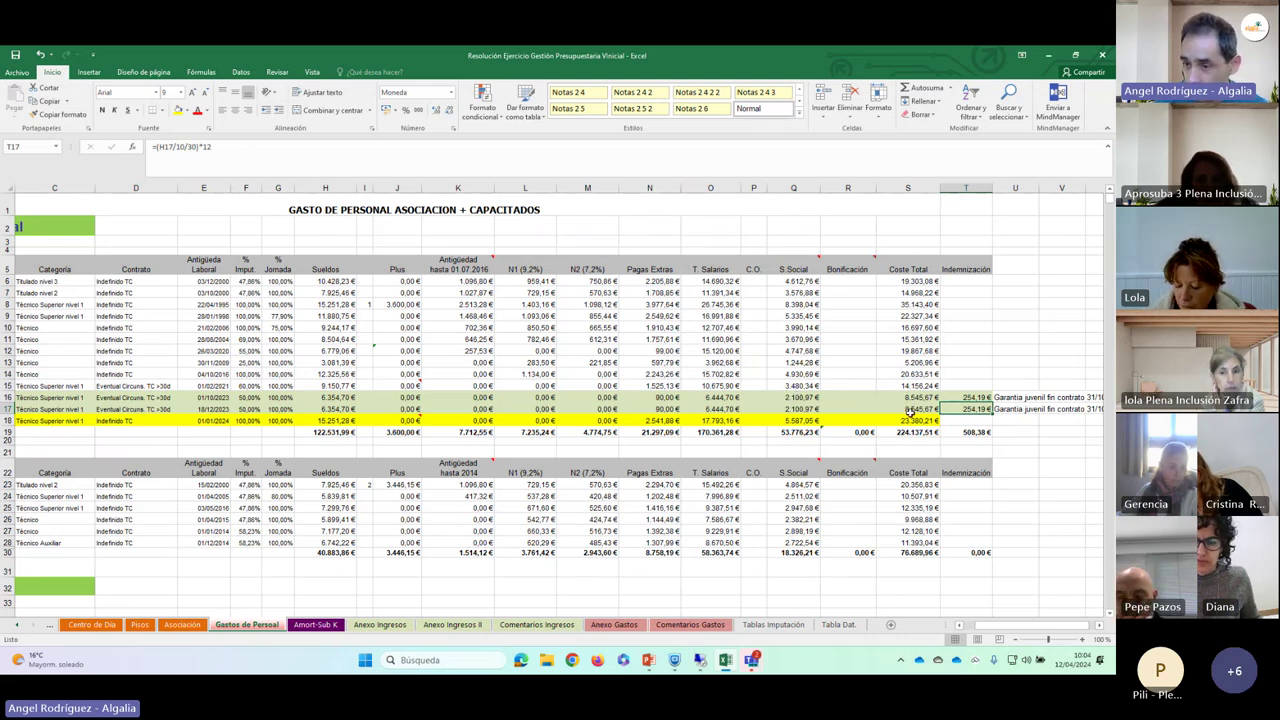
{"action": "left_click", "coordinate": [183, 372]}
{"action": "key", "text": "Home"}
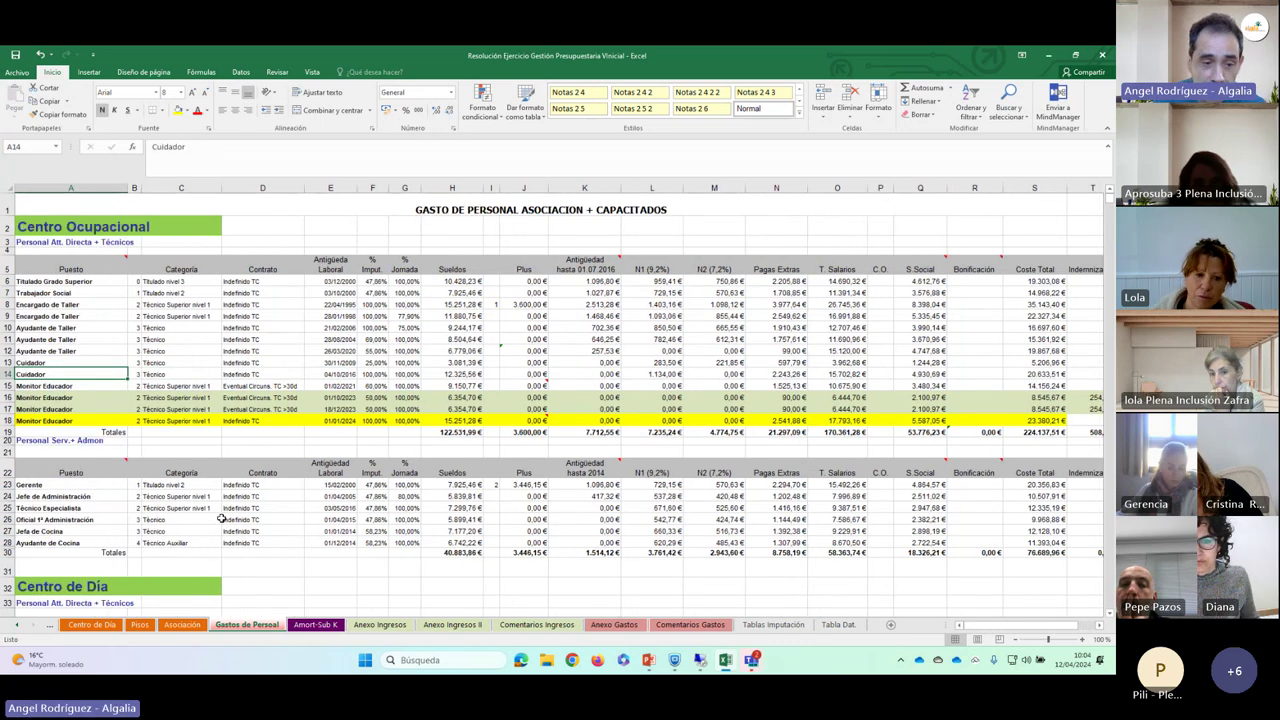
{"action": "scroll", "coordinate": [815, 497], "scroll_direction": "down", "scroll_amount": 8}
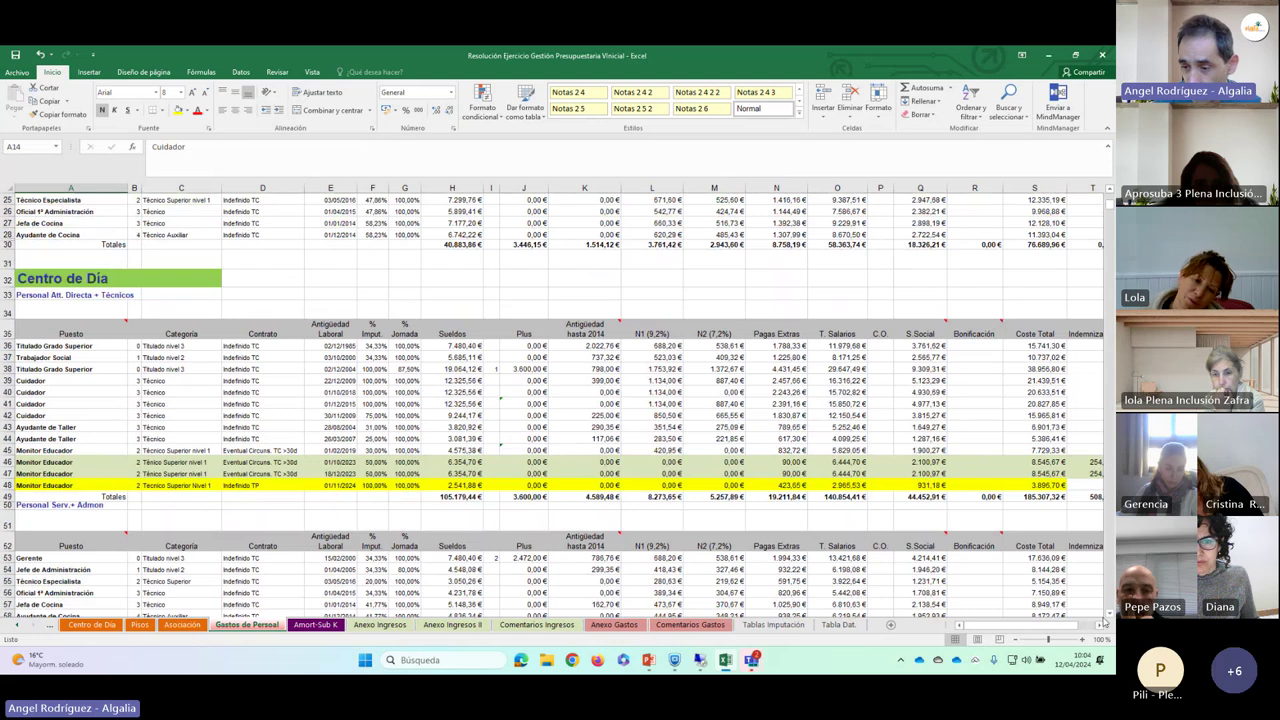
- Examine the S. Social, Indemnización and T. Salarios formulas of the Centro de Día Monitor Educador in row 46
{"action": "left_click", "coordinate": [1099, 626]}
{"action": "left_click", "coordinate": [1099, 626]}
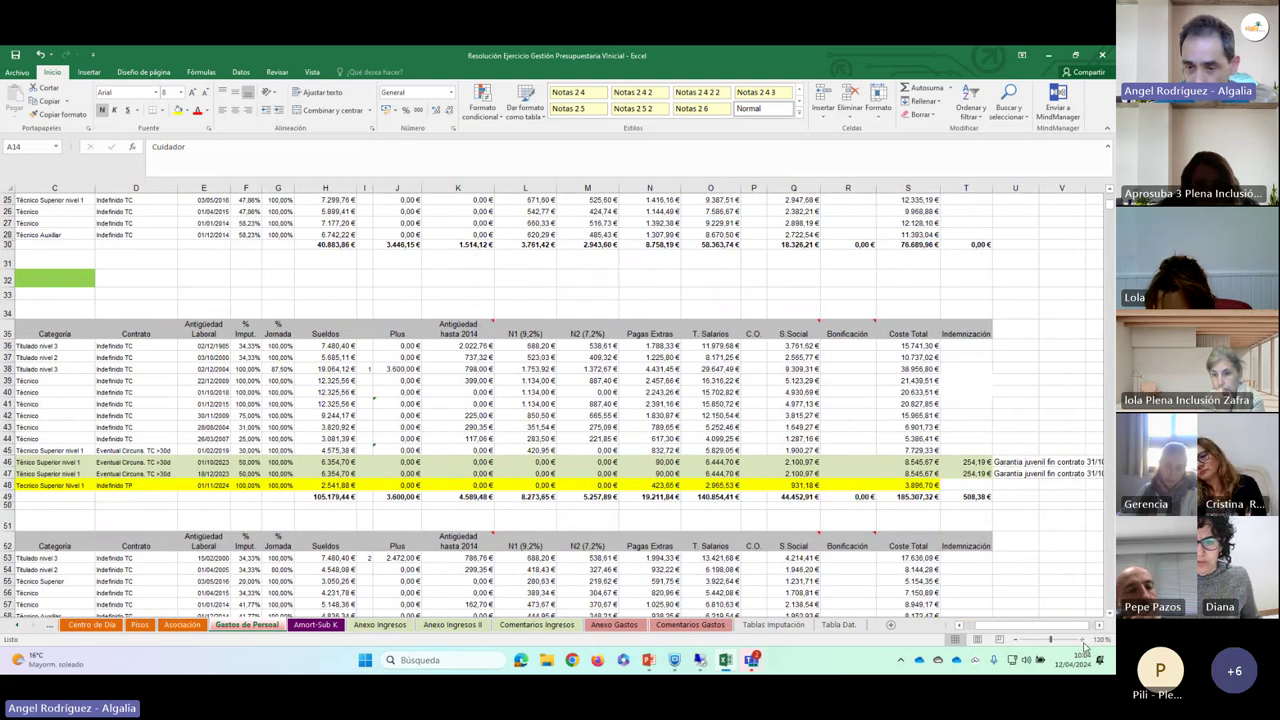
{"action": "left_click", "coordinate": [1087, 640]}
{"action": "left_click", "coordinate": [643, 486]}
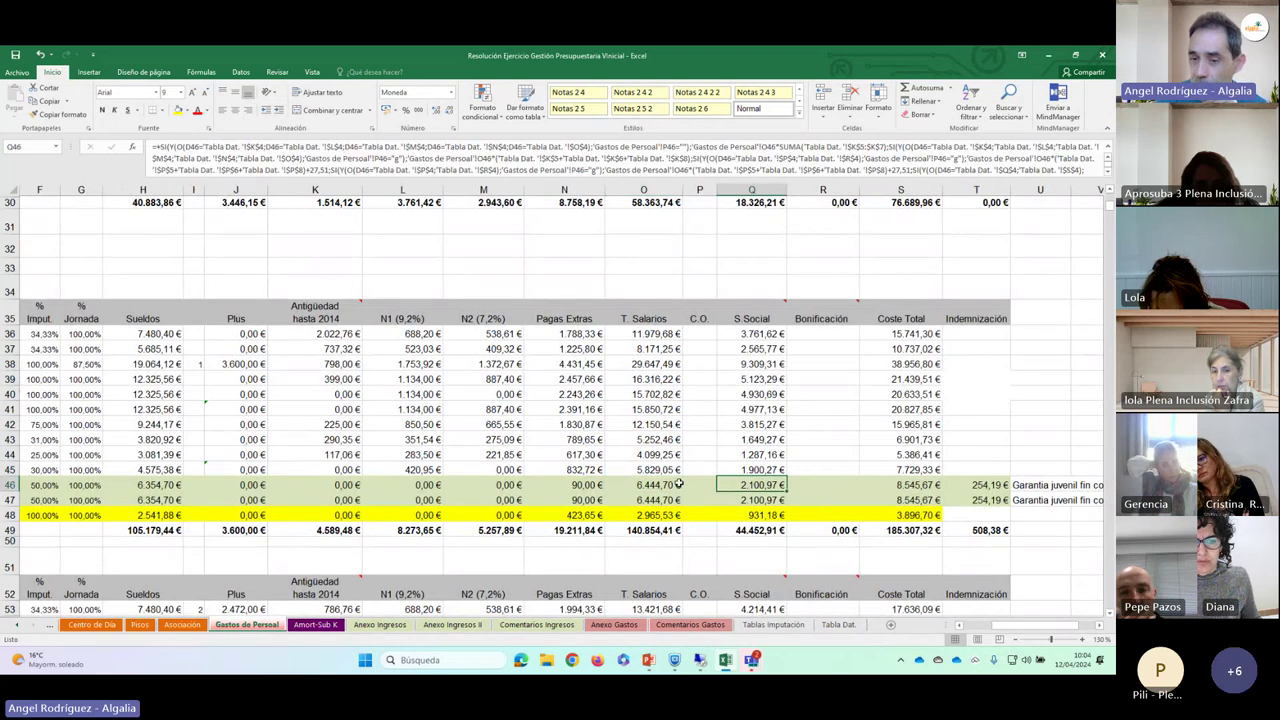
{"action": "left_click", "coordinate": [759, 486]}
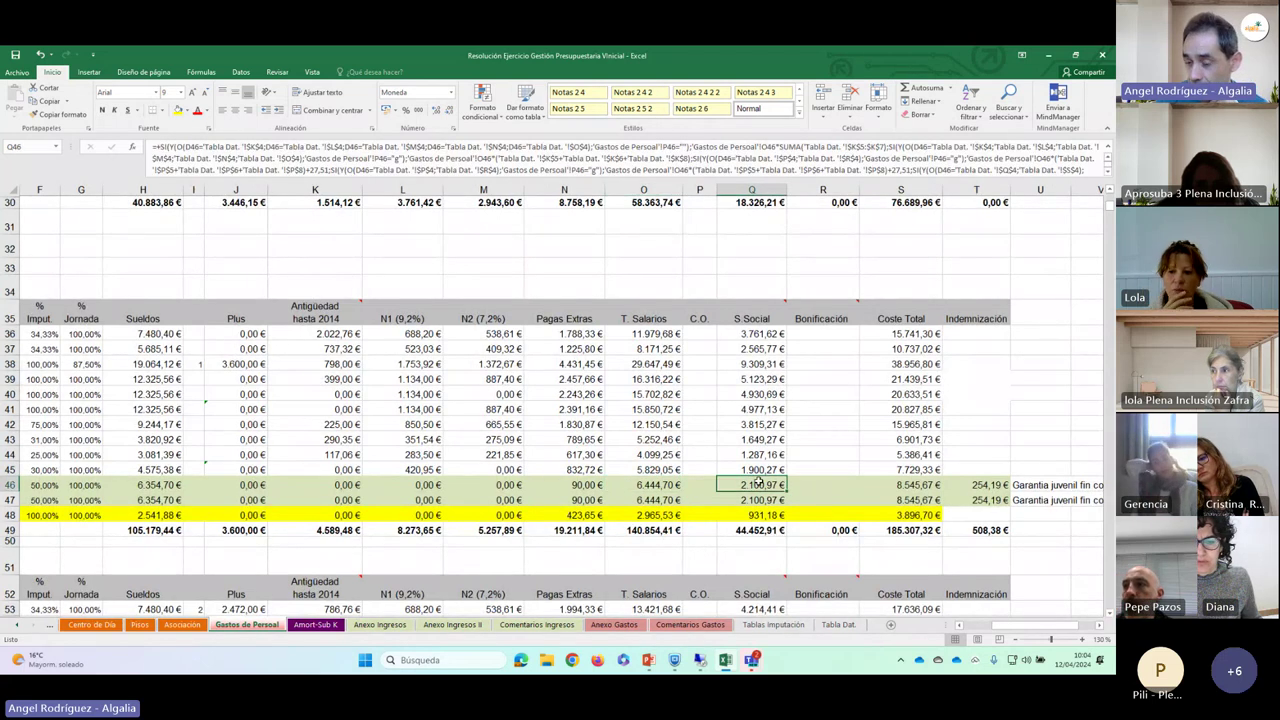
{"action": "left_click", "coordinate": [983, 484]}
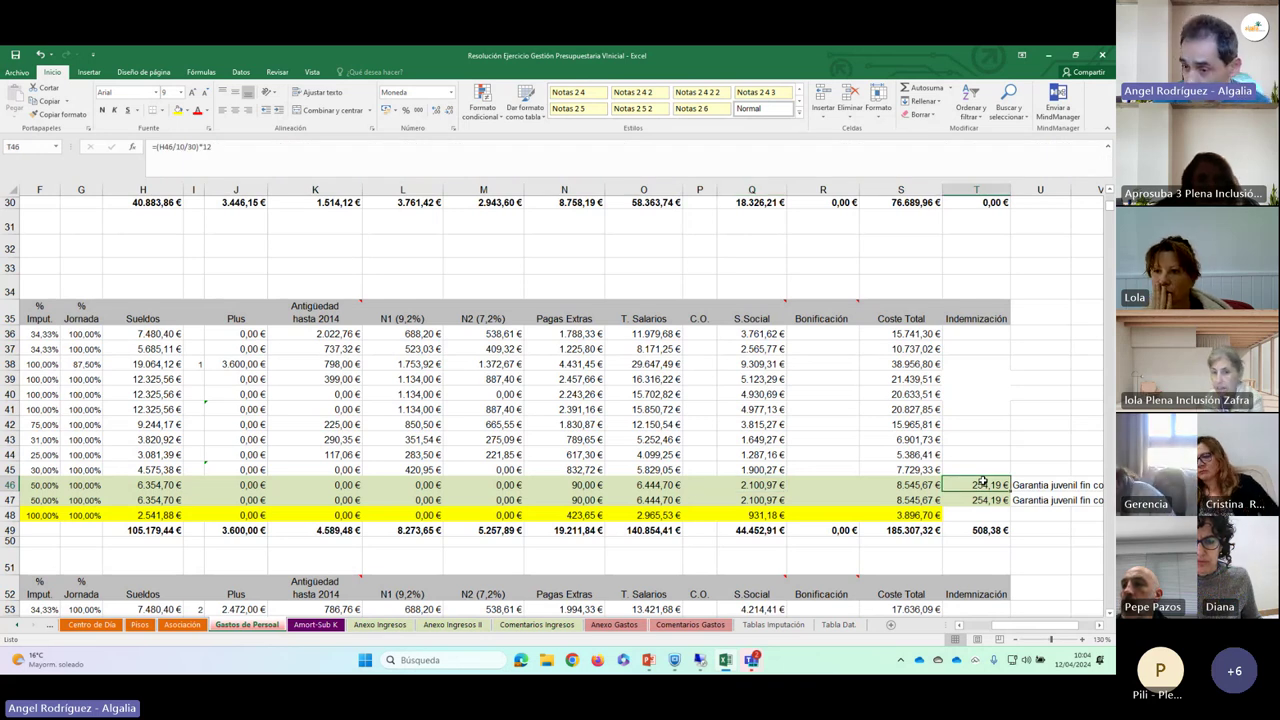
{"action": "left_click", "coordinate": [751, 486]}
{"action": "left_click", "coordinate": [643, 484]}
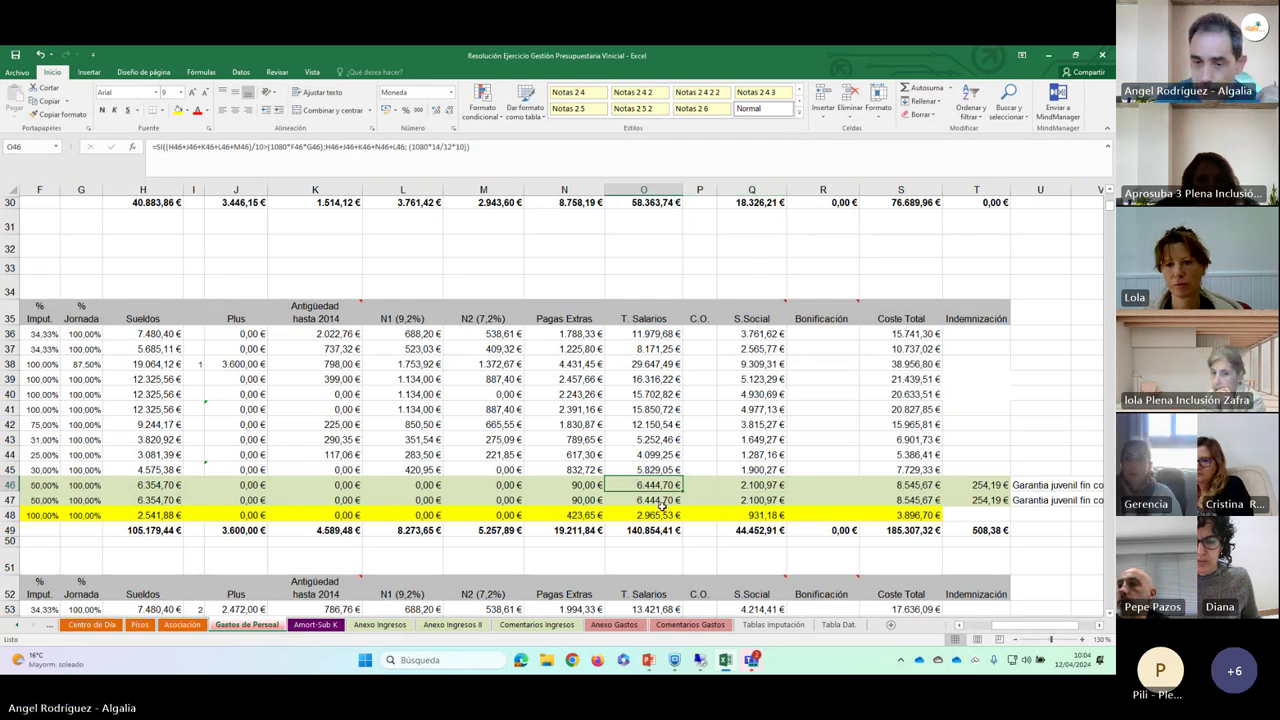
- Go back along row 46 to the Monitor Educador's Puesto cell A46
{"action": "key", "text": "Left"}
{"action": "key", "text": "Left"}
{"action": "key", "text": "Left"}
{"action": "key", "text": "Left"}
{"action": "key", "text": "Left"}
{"action": "key", "text": "Left"}
{"action": "key", "text": "Left"}
{"action": "key", "text": "Left"}
{"action": "key", "text": "Left"}
{"action": "key", "text": "Left"}
{"action": "key", "text": "Left"}
{"action": "key", "text": "Left"}
{"action": "key", "text": "Left"}
{"action": "key", "text": "Left"}
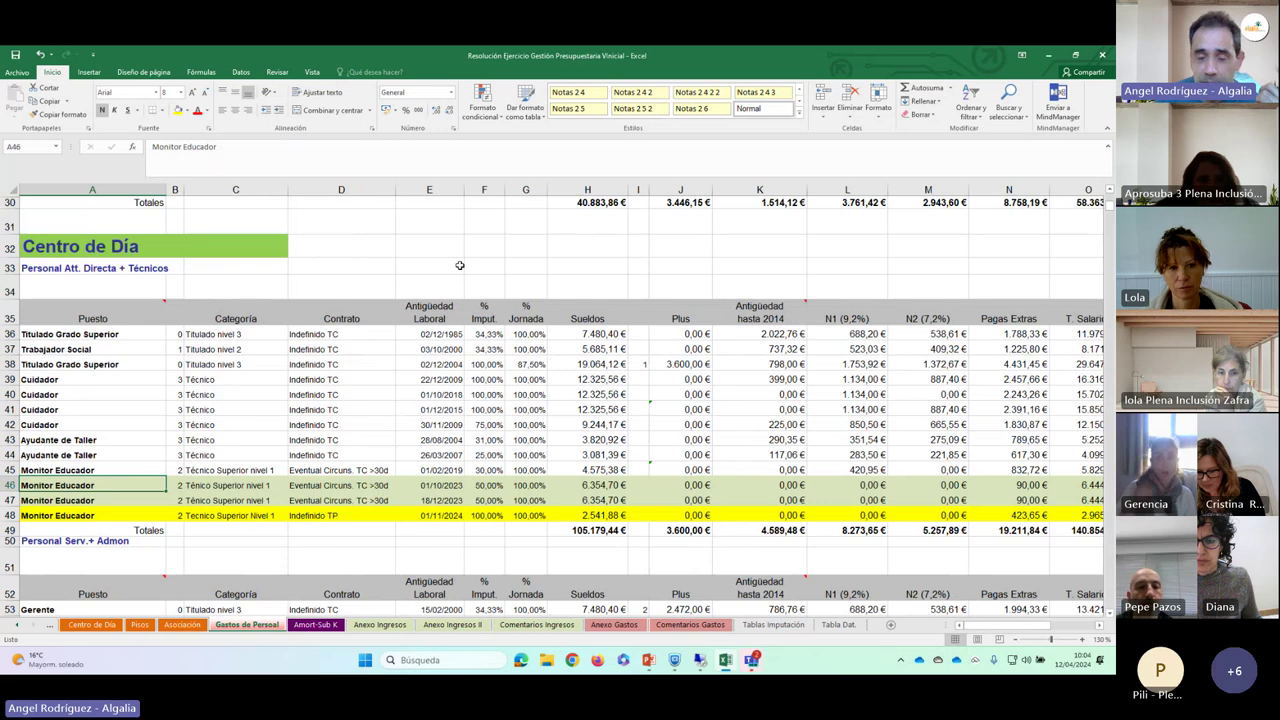
- Check the plus code in I38 and compare the Centro de Día staff table with the Centro Ocupacional tables
{"action": "scroll", "coordinate": [452, 262], "scroll_direction": "up", "scroll_amount": 2}
{"action": "scroll", "coordinate": [452, 262], "scroll_direction": "up", "scroll_amount": 1}
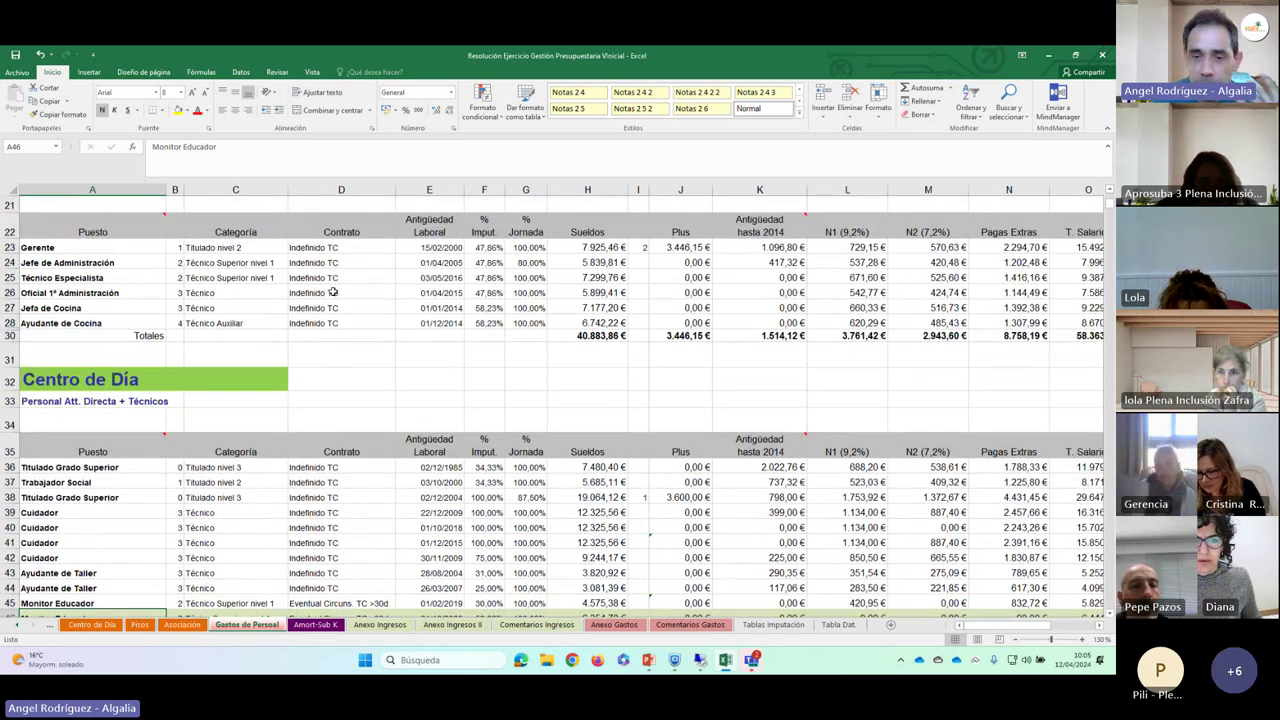
{"action": "scroll", "coordinate": [340, 305], "scroll_direction": "down", "scroll_amount": 1}
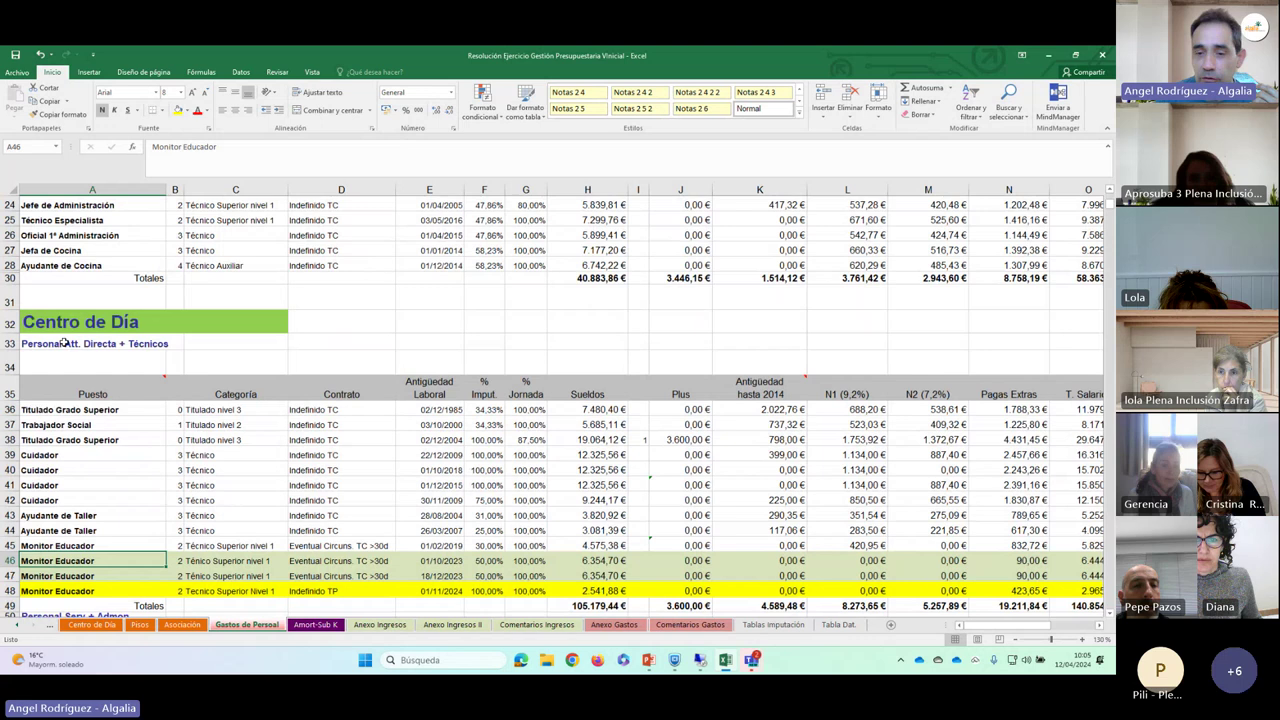
{"action": "left_click", "coordinate": [643, 440]}
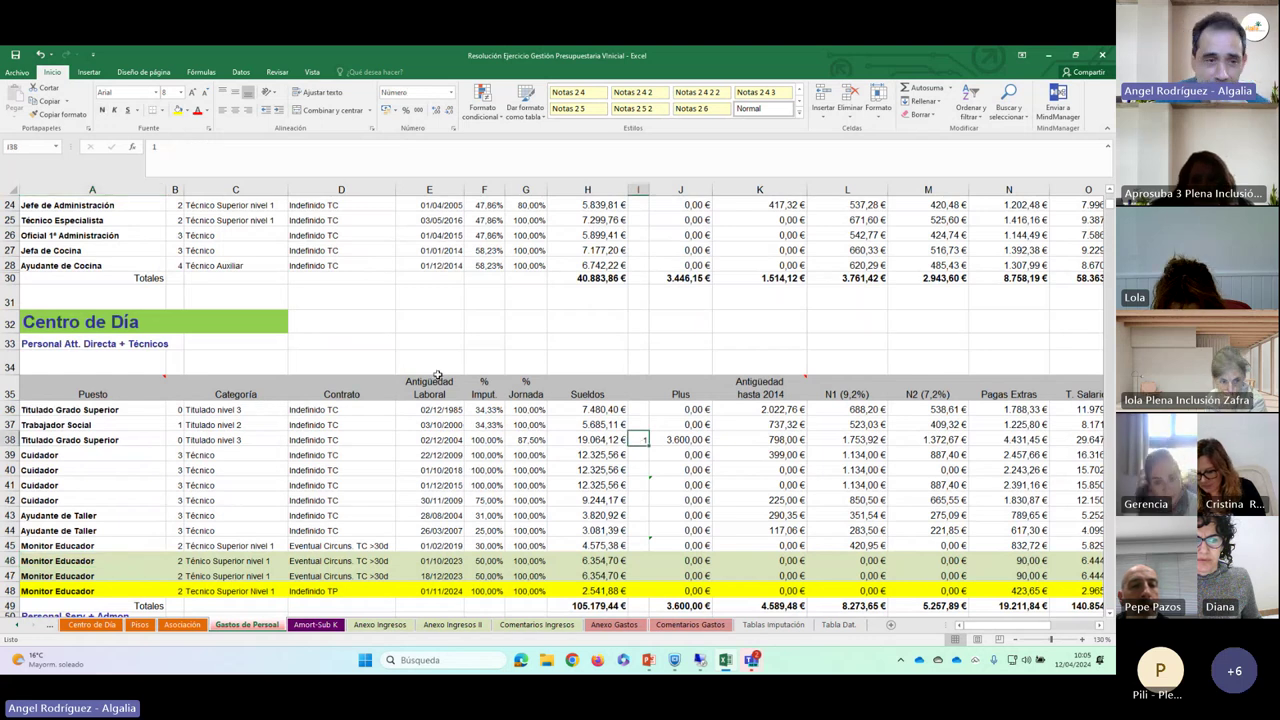
{"action": "scroll", "coordinate": [437, 375], "scroll_direction": "up", "scroll_amount": 3}
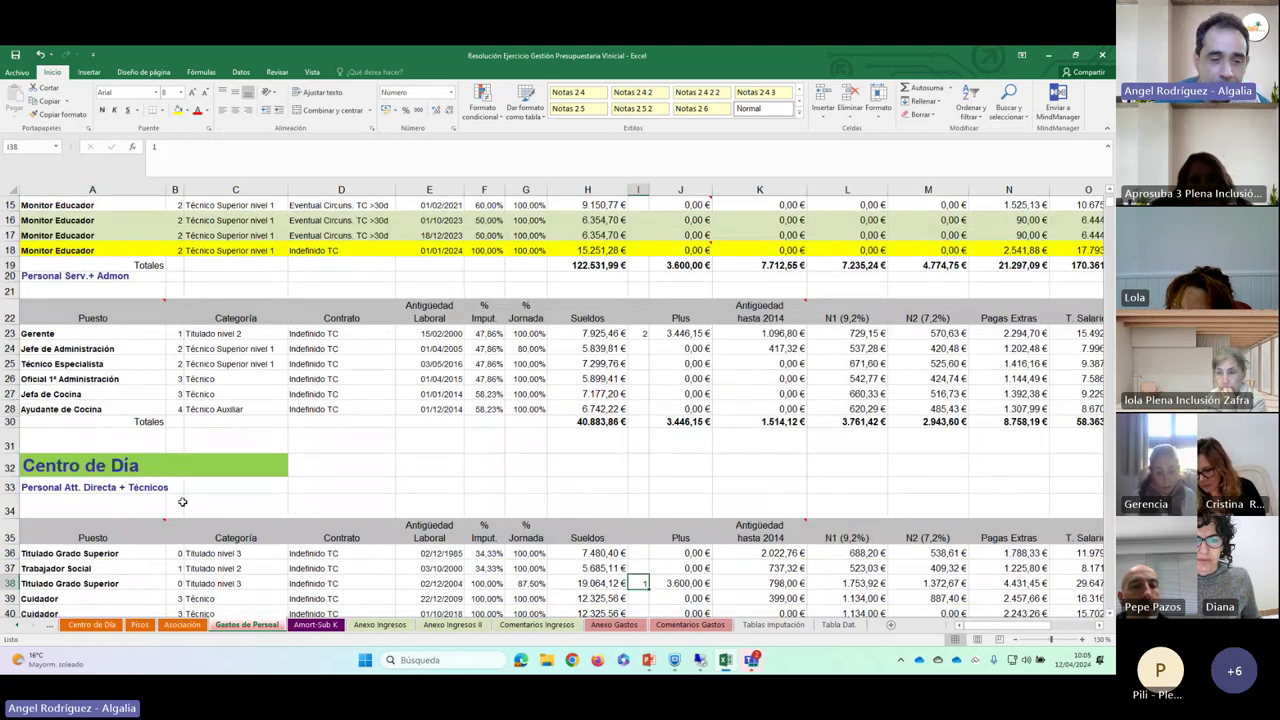
{"action": "scroll", "coordinate": [182, 501], "scroll_direction": "down", "scroll_amount": 4}
{"action": "scroll", "coordinate": [176, 447], "scroll_direction": "up", "scroll_amount": 1}
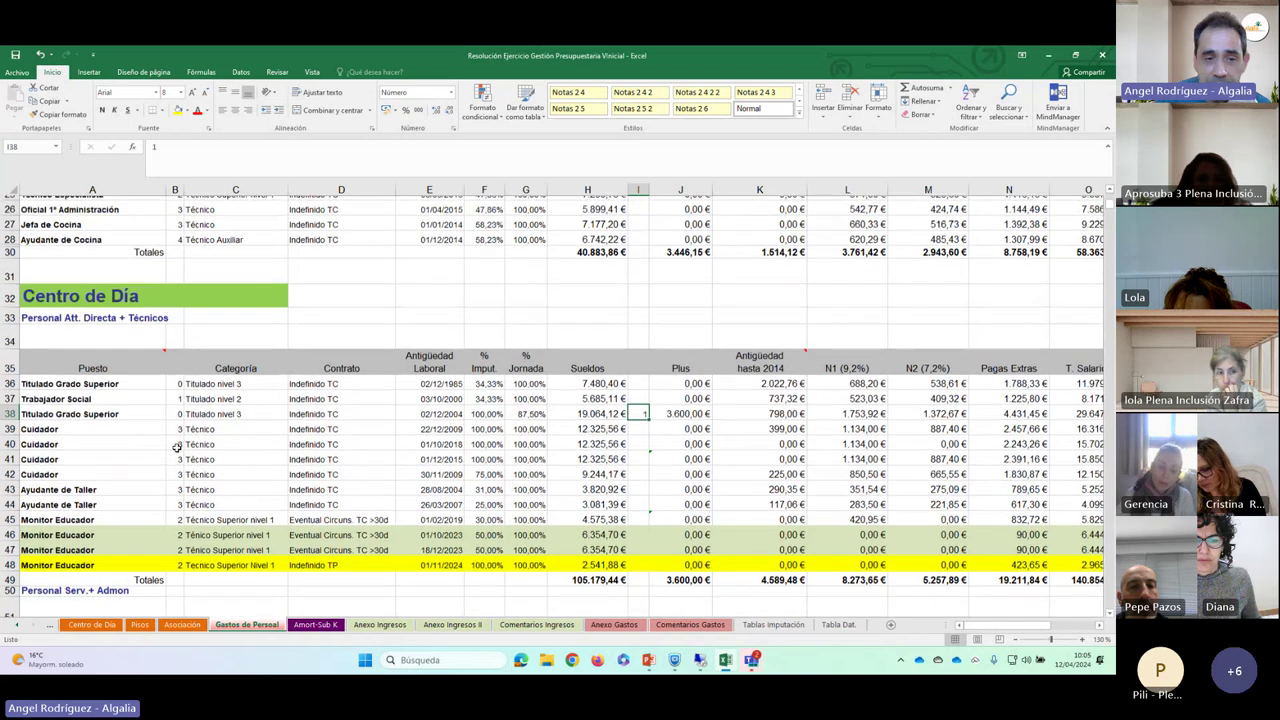
{"action": "scroll", "coordinate": [176, 447], "scroll_direction": "up", "scroll_amount": 4}
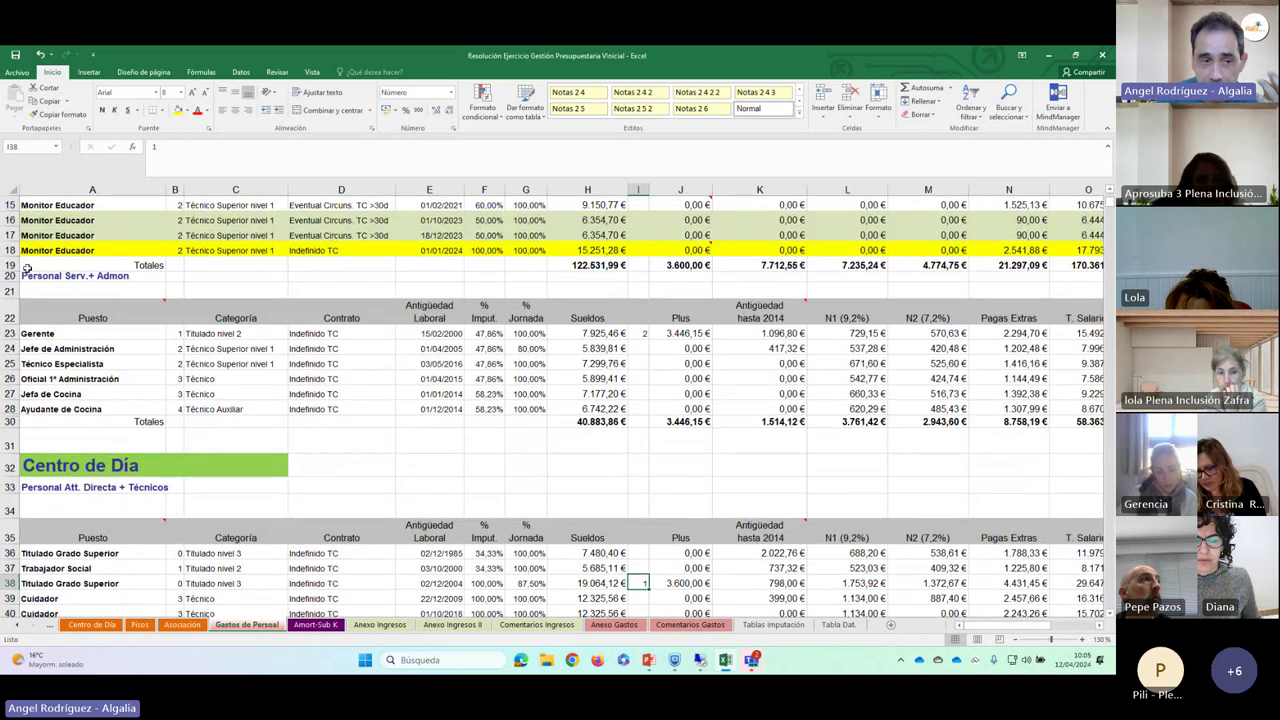
- Review the Centro Ocupacional Personal Serv.+ Admon table from its heading in A20 and the Gerente row, alongside the direct-care staff
{"action": "left_click", "coordinate": [99, 277]}
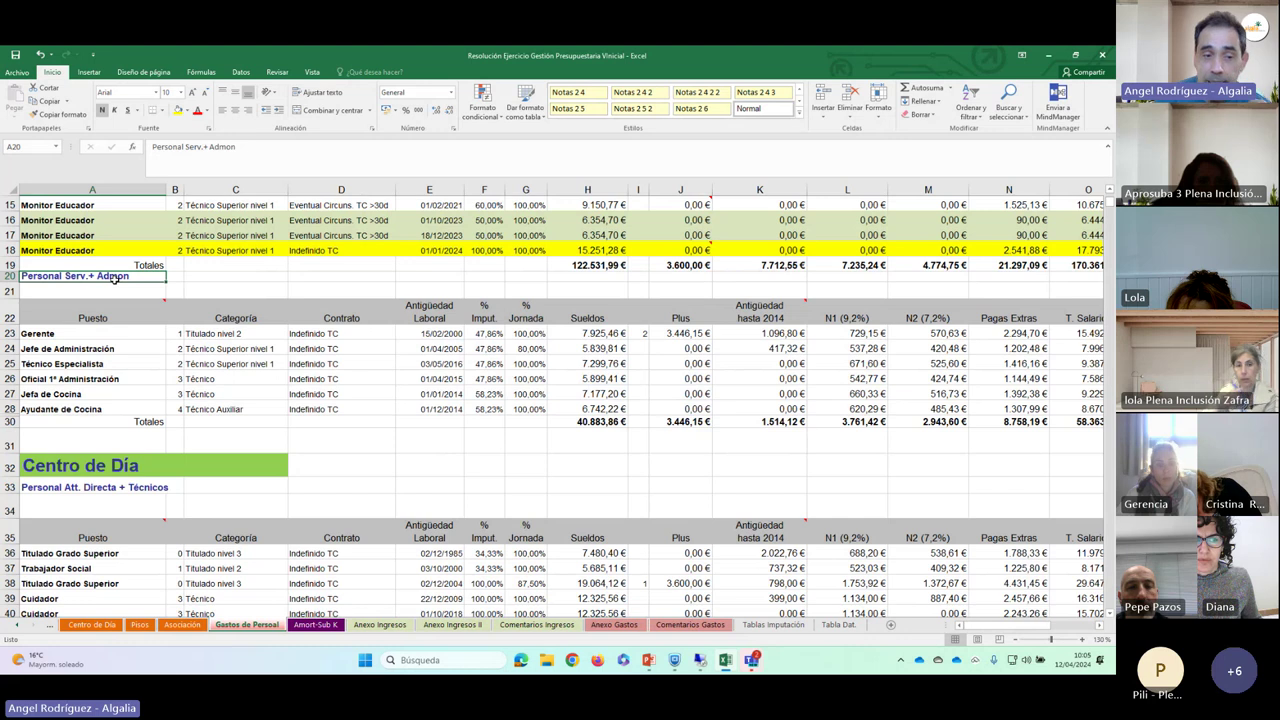
{"action": "left_click", "coordinate": [55, 334]}
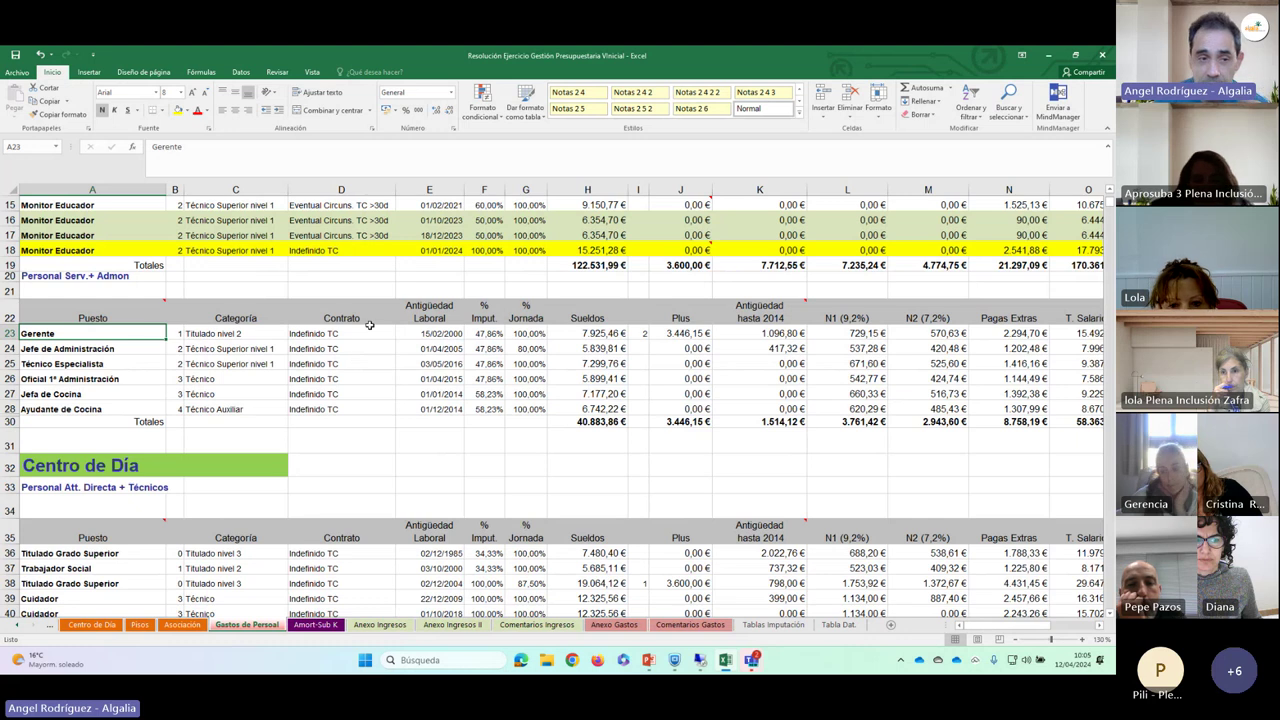
{"action": "scroll", "coordinate": [71, 286], "scroll_direction": "up", "scroll_amount": 3}
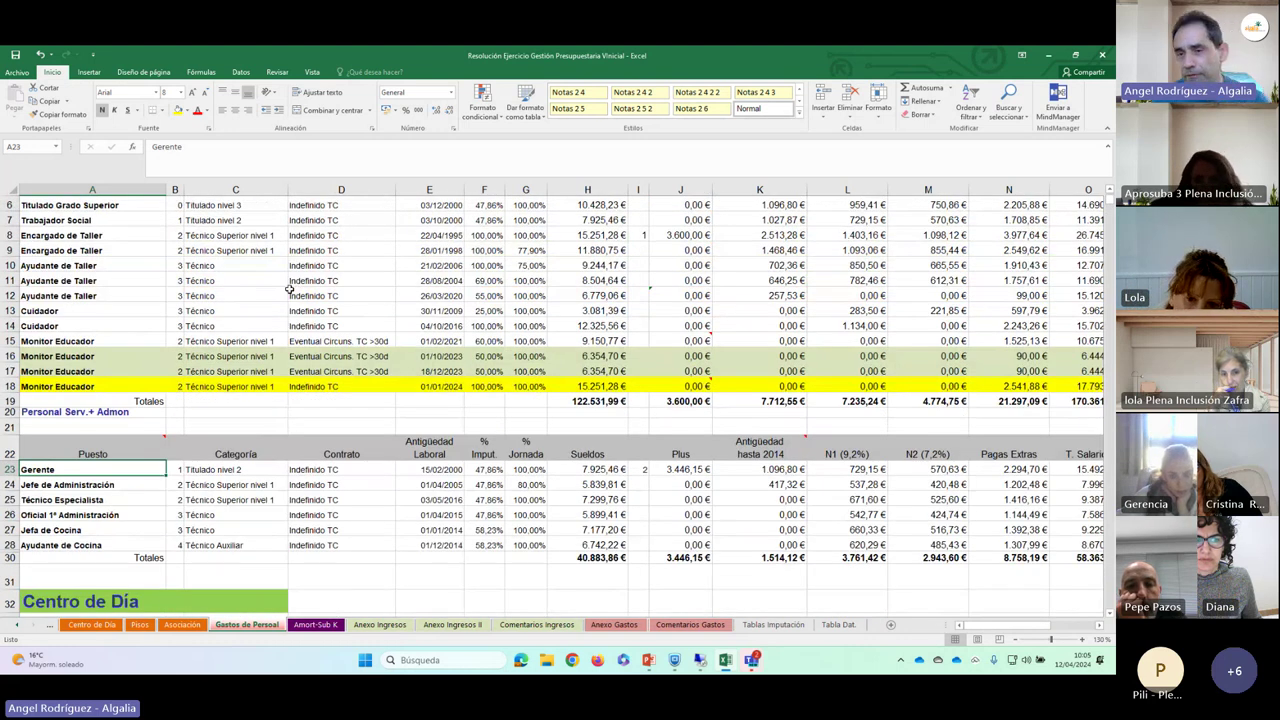
{"action": "scroll", "coordinate": [289, 289], "scroll_direction": "up", "scroll_amount": 1}
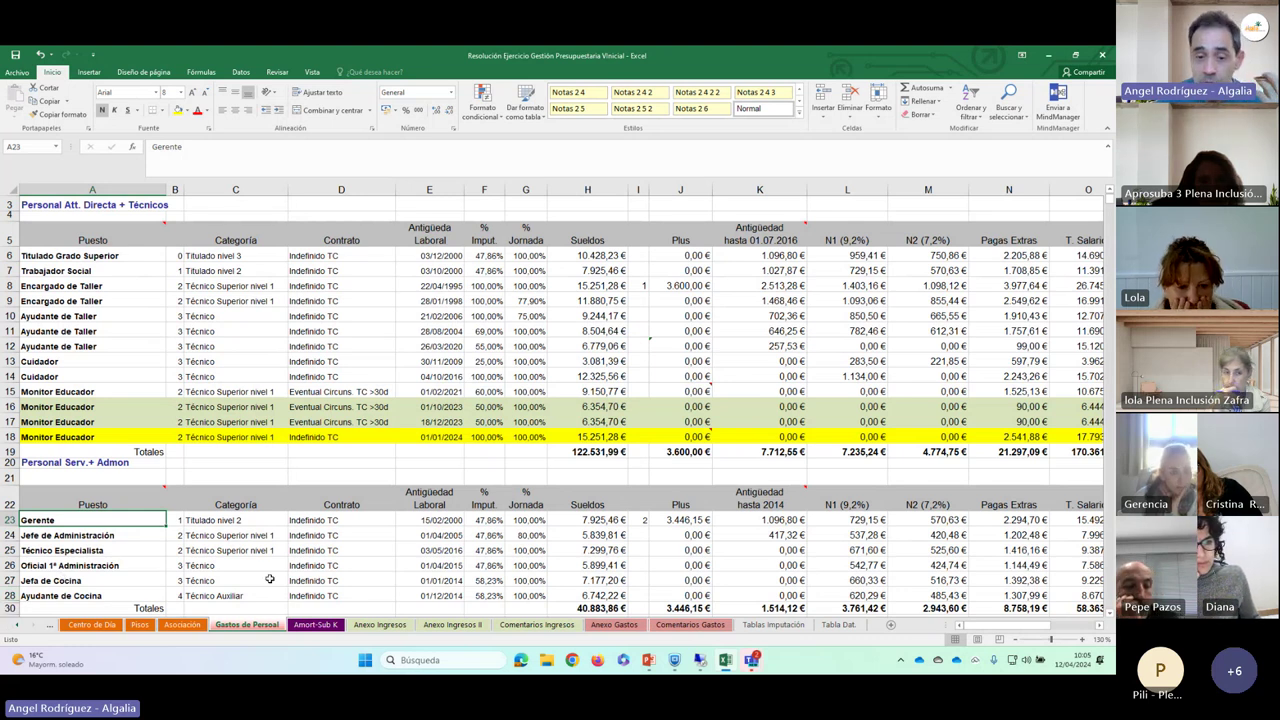
{"action": "scroll", "coordinate": [269, 579], "scroll_direction": "down", "scroll_amount": 1}
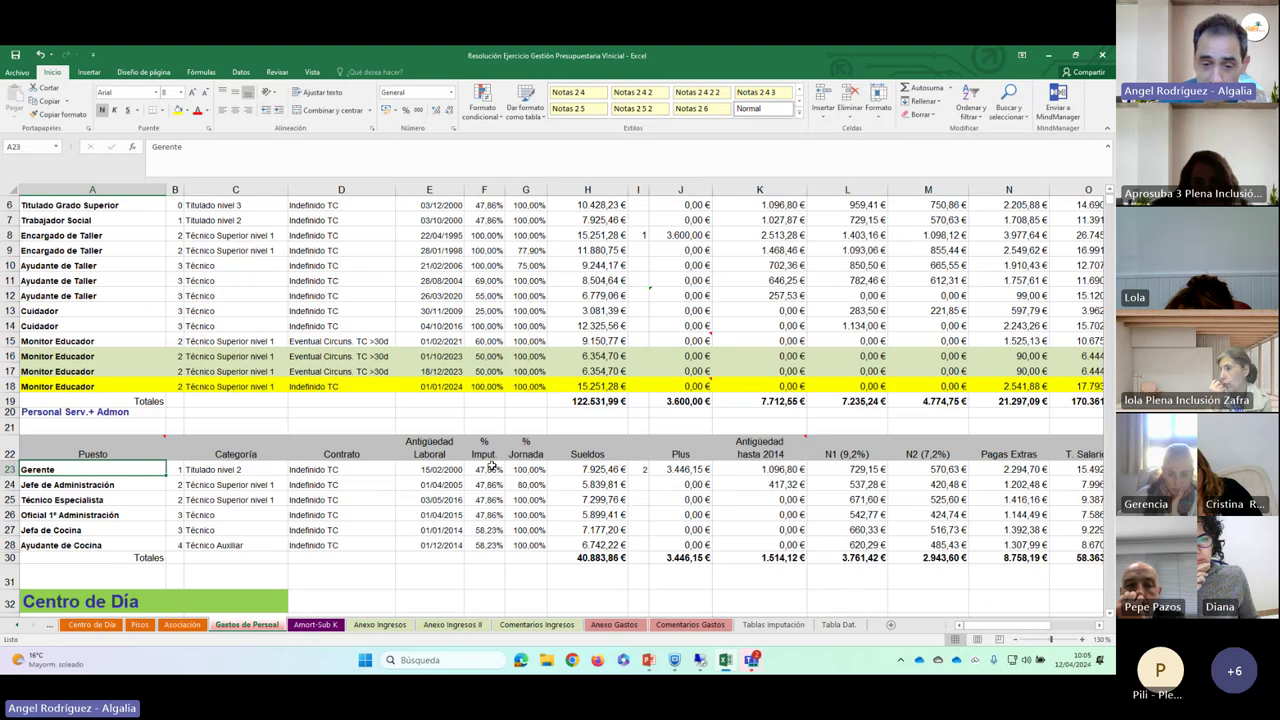
- Inspect the % Imput. formulas of the administration staff in F23:F26 and the kitchen staff in F27:F28
{"action": "left_click_drag", "start_coordinate": [491, 466], "coordinate": [486, 521]}
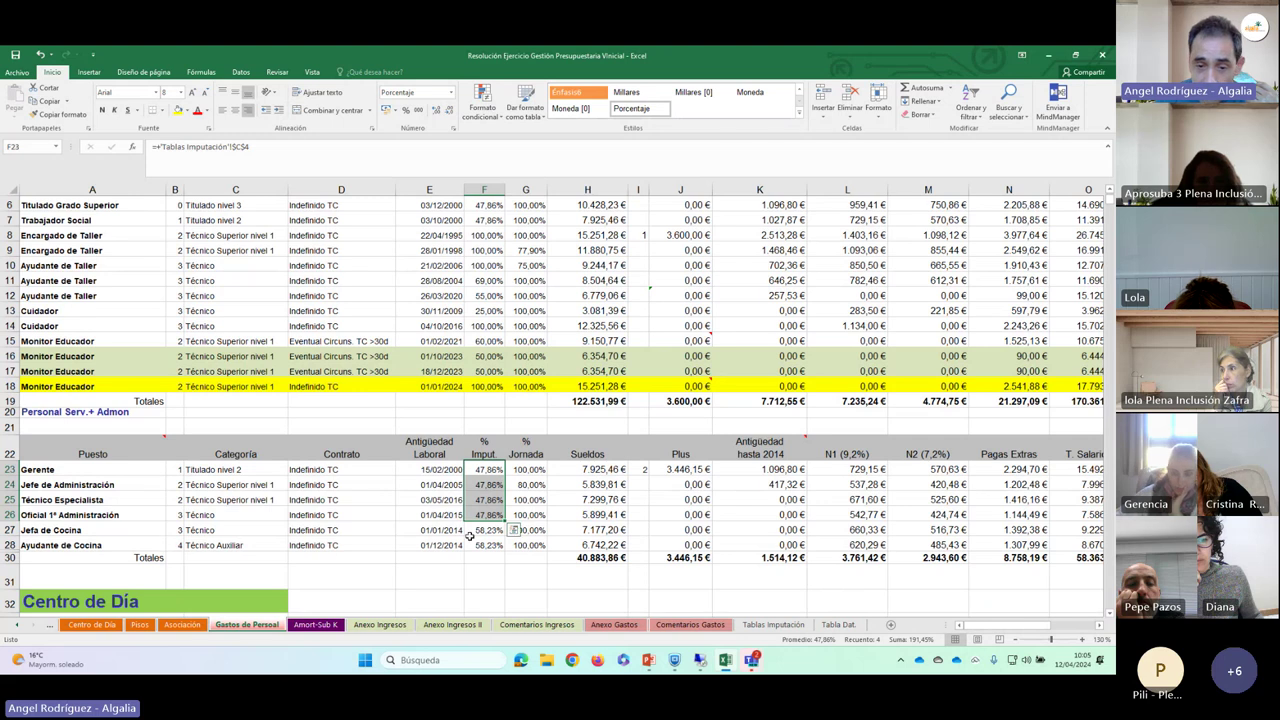
{"action": "left_click", "coordinate": [480, 531]}
{"action": "left_click_drag", "start_coordinate": [476, 533], "coordinate": [479, 544]}
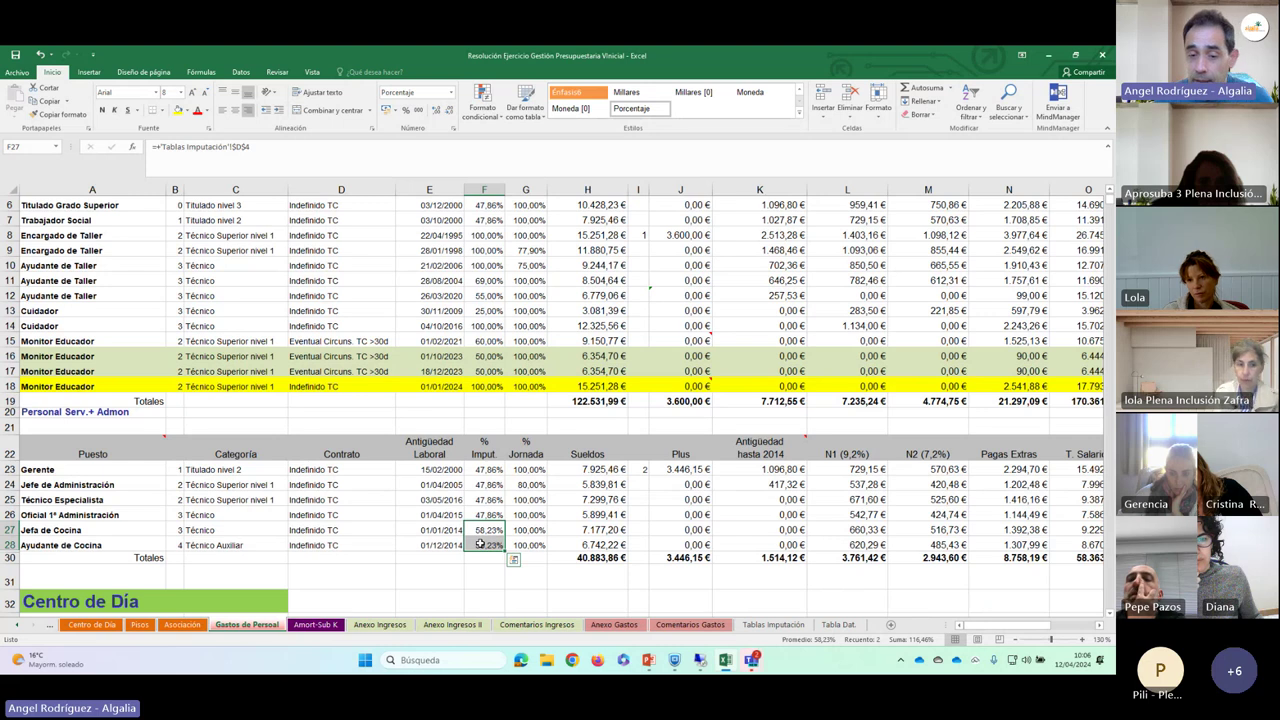
{"action": "left_click", "coordinate": [488, 534]}
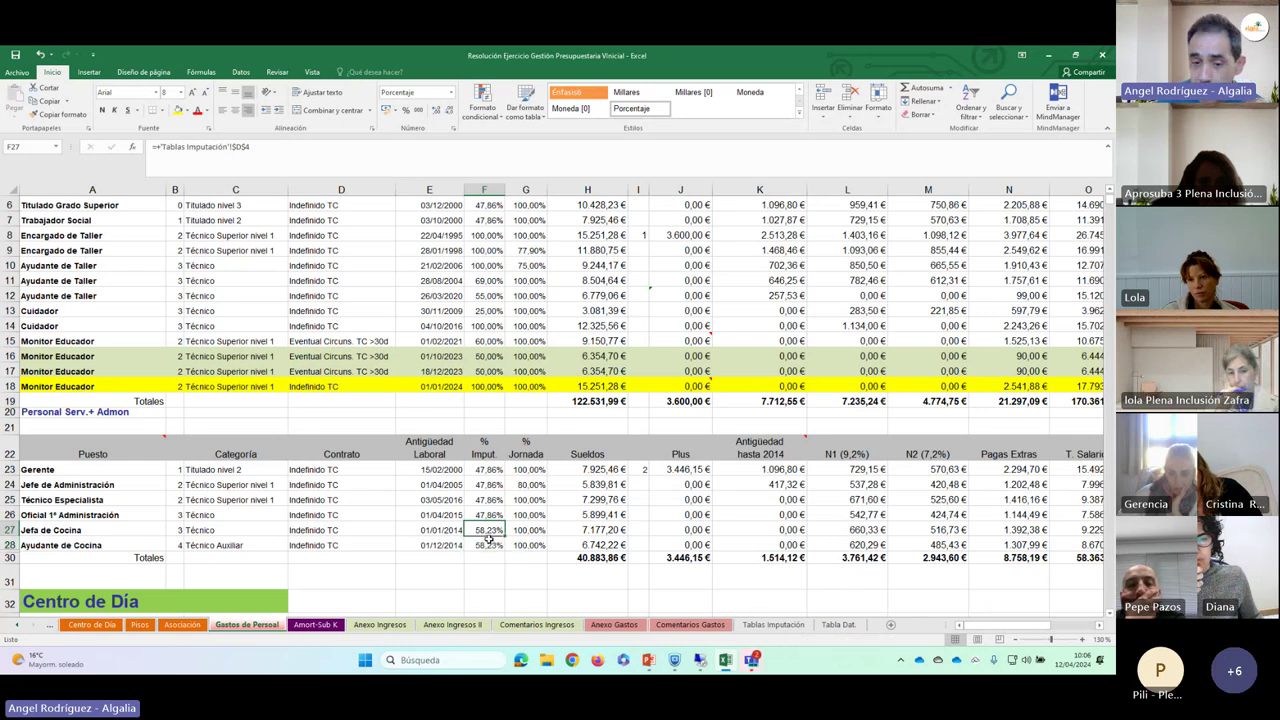
{"action": "left_click", "coordinate": [489, 545]}
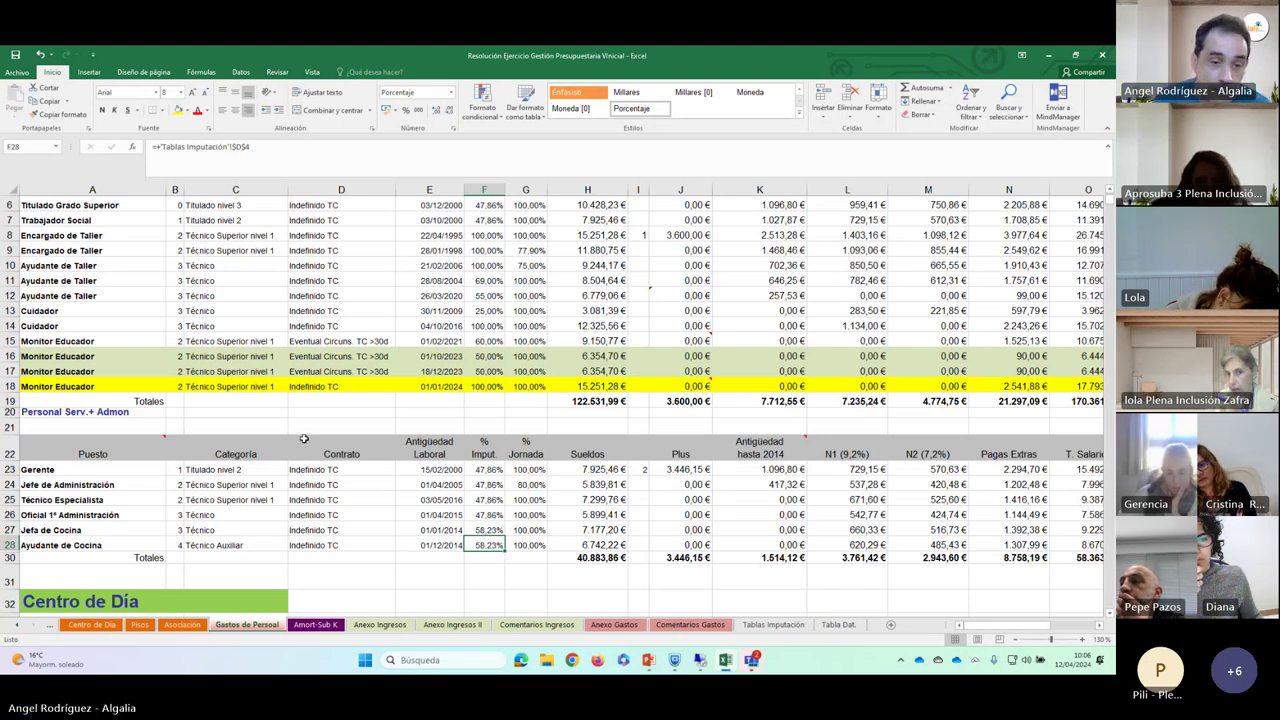
- Bring up the Pisos staff table and compare the Sueldos formulas for Festivos in H73 and Nocturnidad in H74
{"action": "scroll", "coordinate": [184, 336], "scroll_direction": "up", "scroll_amount": 2}
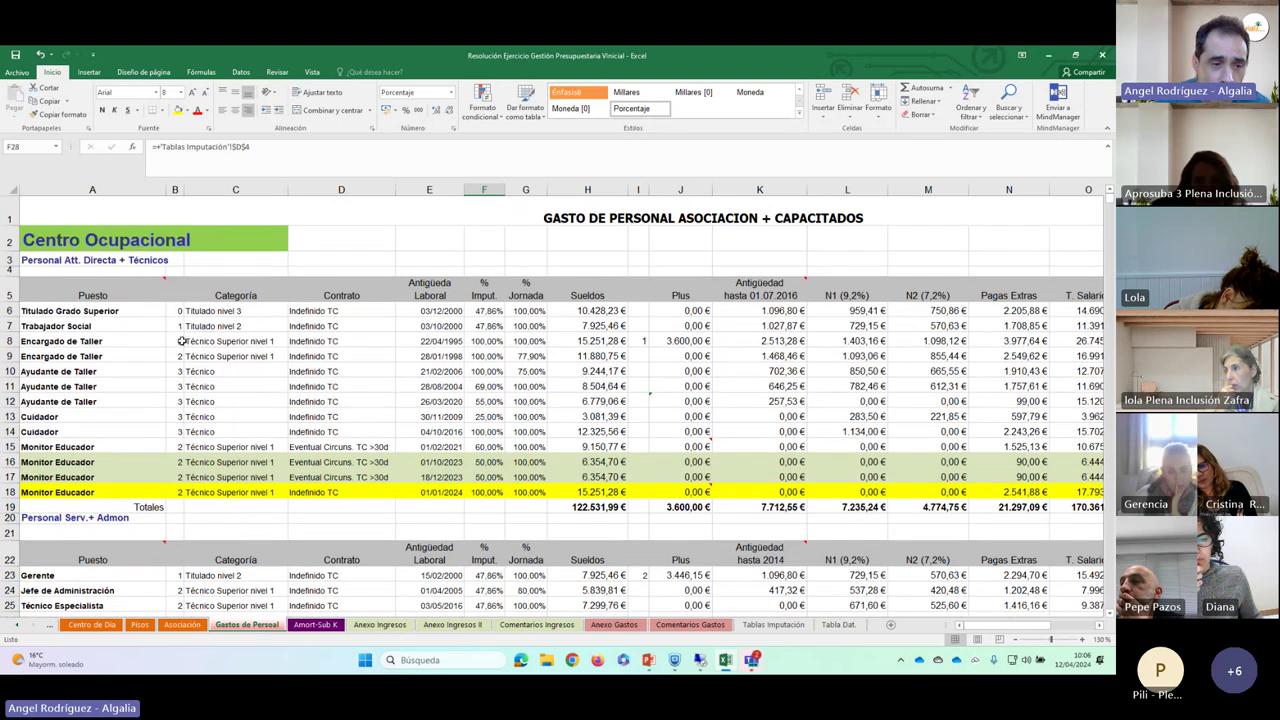
{"action": "scroll", "coordinate": [180, 351], "scroll_direction": "down", "scroll_amount": 2}
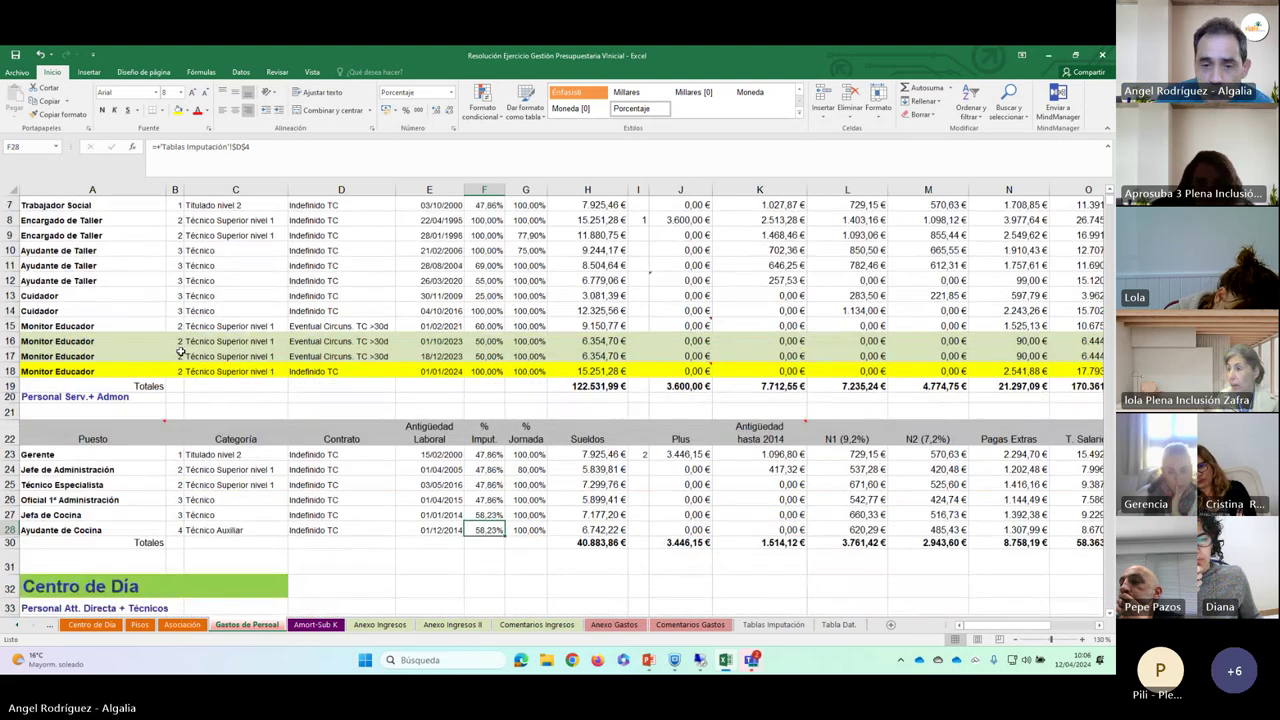
{"action": "scroll", "coordinate": [180, 351], "scroll_direction": "down", "scroll_amount": 2}
{"action": "scroll", "coordinate": [180, 351], "scroll_direction": "up", "scroll_amount": 1}
{"action": "scroll", "coordinate": [189, 385], "scroll_direction": "down", "scroll_amount": 2}
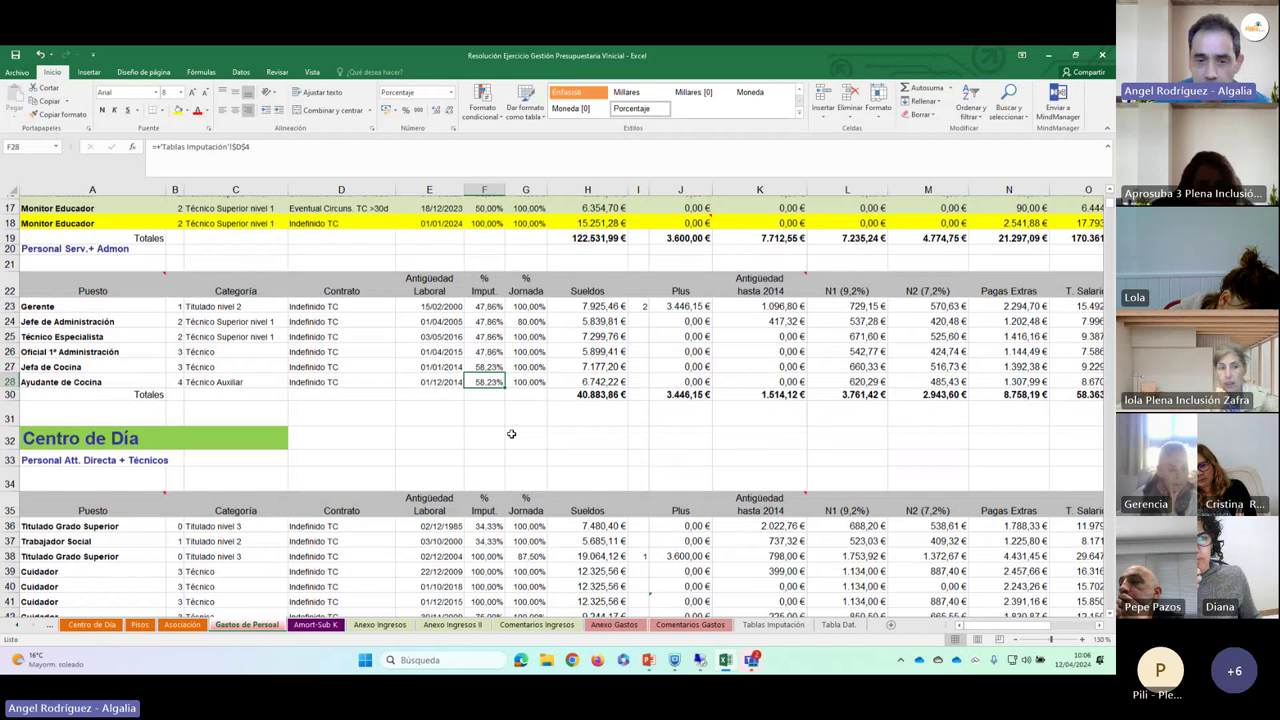
{"action": "scroll", "coordinate": [509, 433], "scroll_direction": "down", "scroll_amount": 5}
{"action": "scroll", "coordinate": [493, 430], "scroll_direction": "down", "scroll_amount": 9}
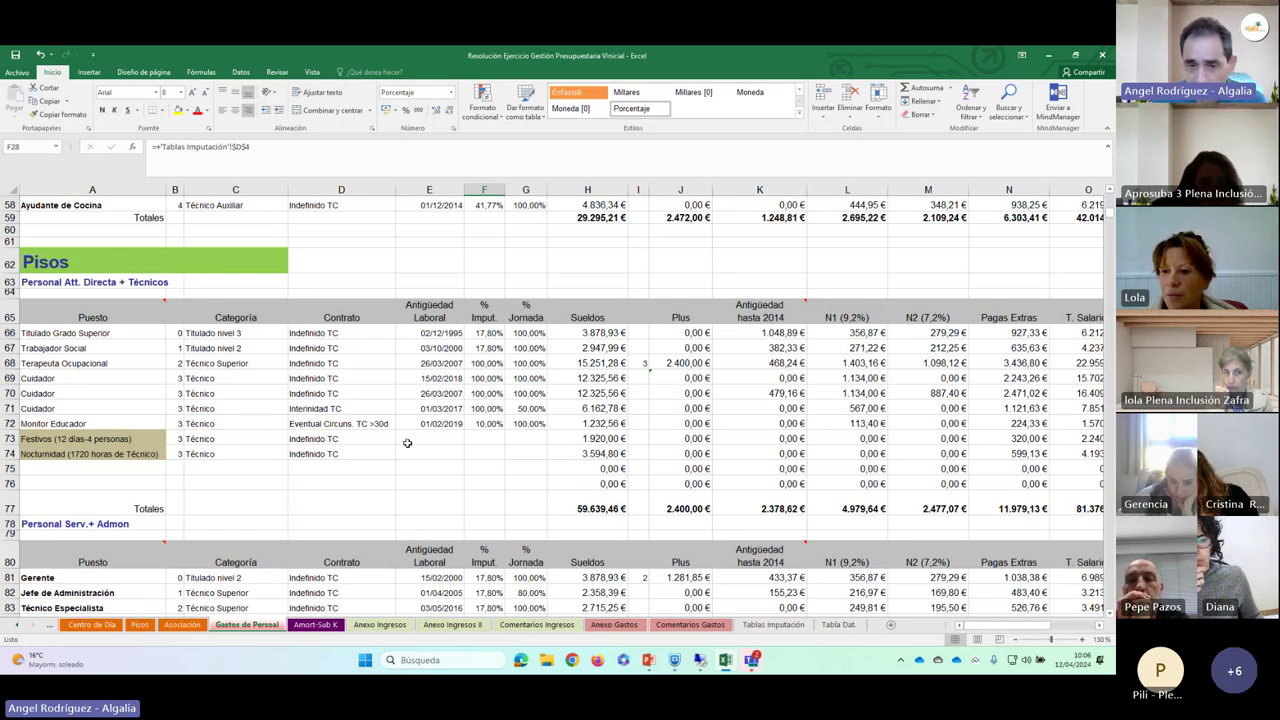
{"action": "left_click", "coordinate": [590, 438]}
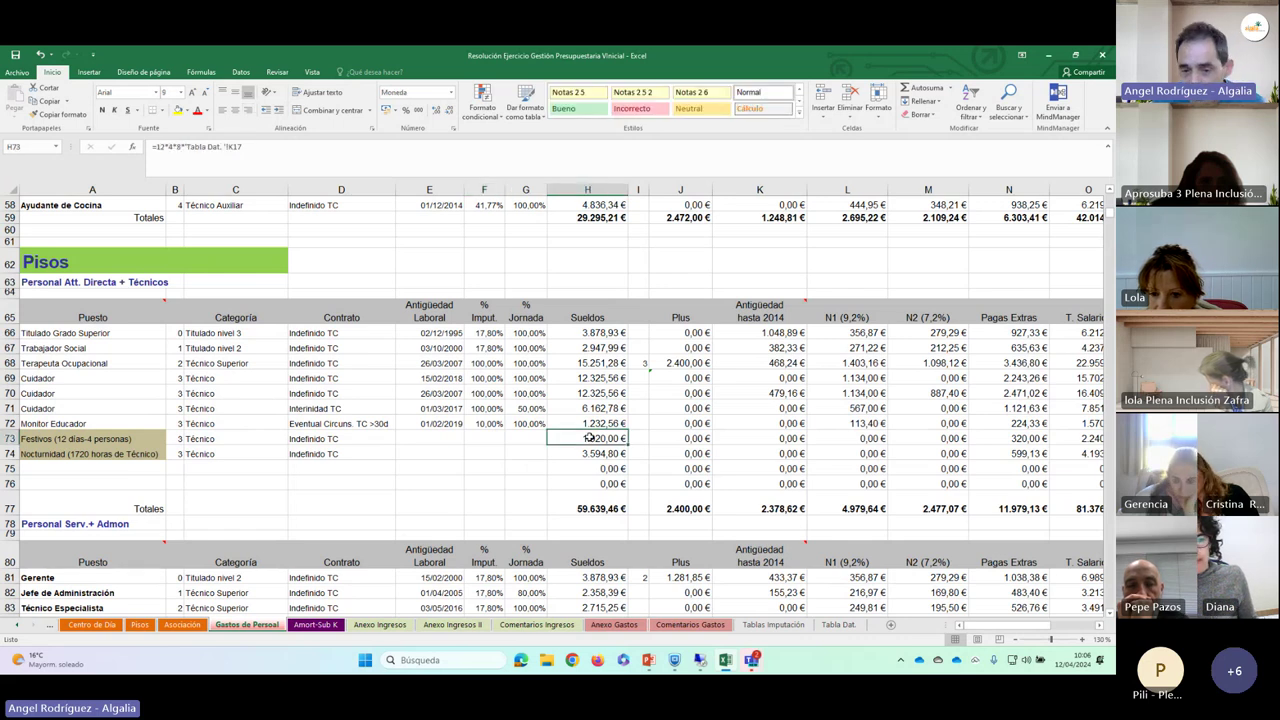
{"action": "left_click", "coordinate": [592, 453]}
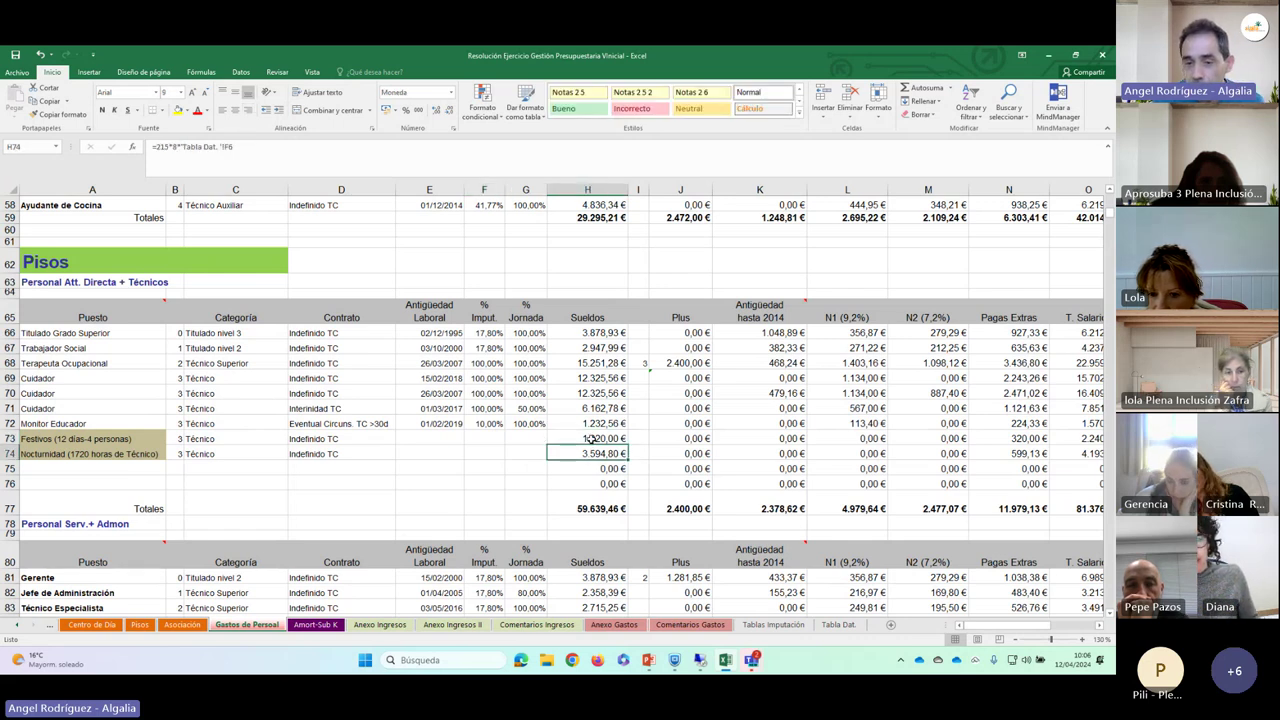
{"action": "left_click", "coordinate": [591, 438]}
{"action": "left_click", "coordinate": [602, 454]}
- Trace the Festivos formula in H73 to the Precio hora /festivo value in K17 on Tabla Dat
{"action": "left_click", "coordinate": [600, 437]}
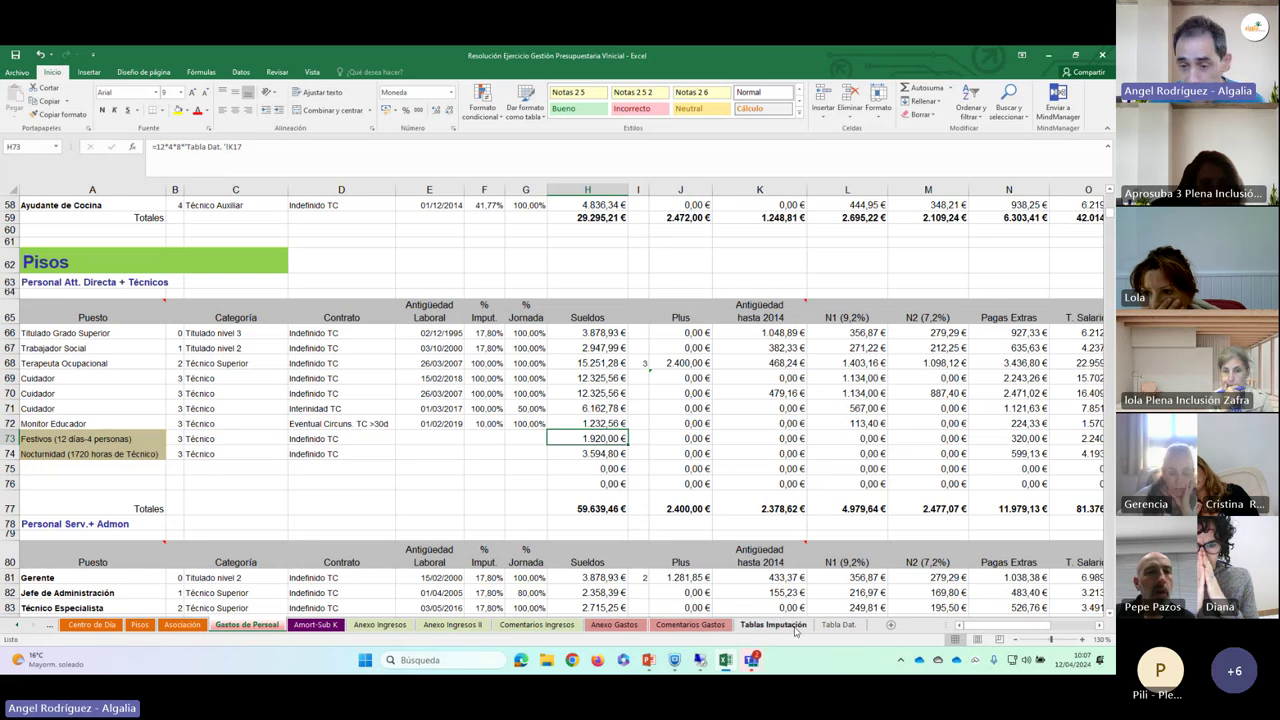
{"action": "left_click", "coordinate": [849, 625]}
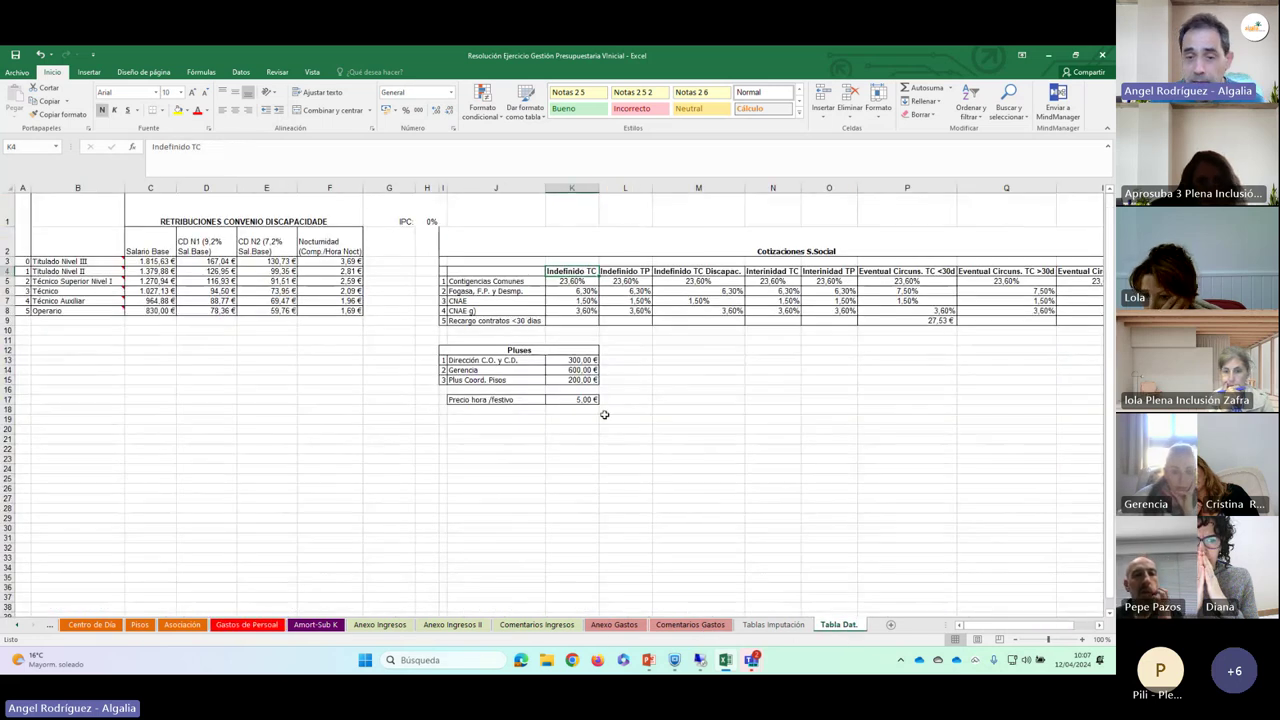
{"action": "left_click", "coordinate": [588, 400]}
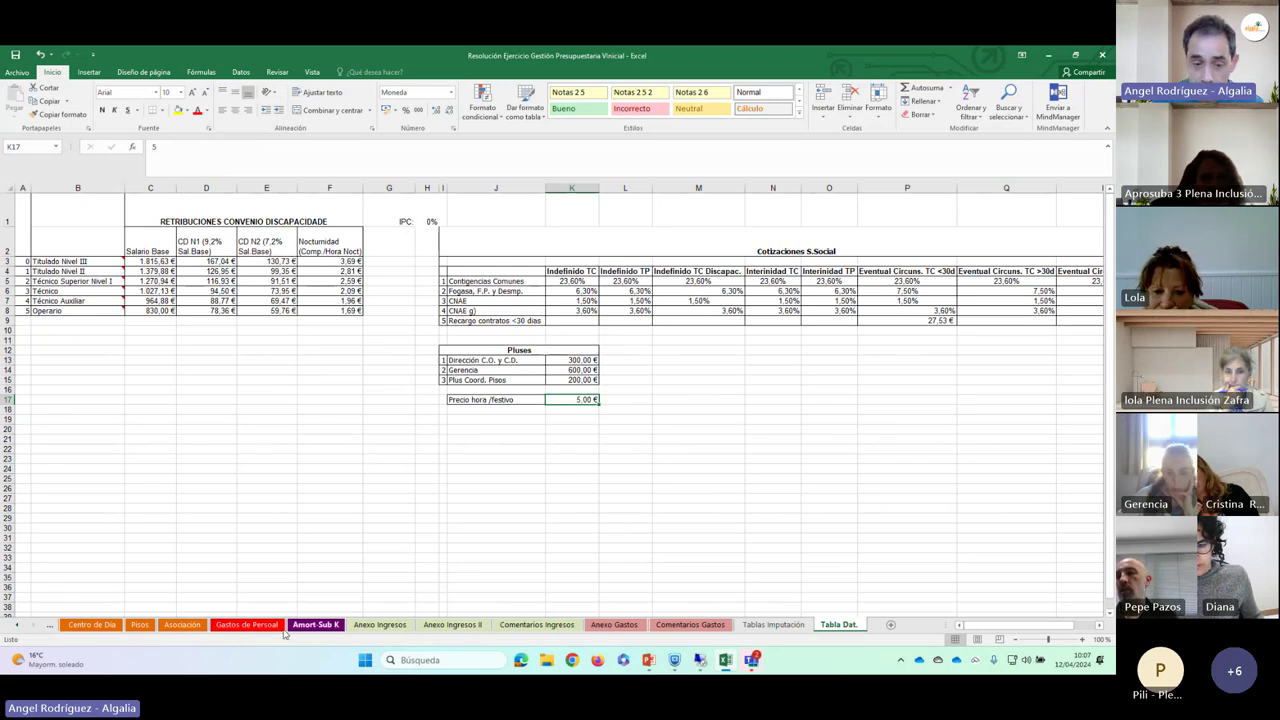
- Back on Gastos de Persoal, check the Nocturnidad category and formula in row 74, and trace it to F6 on Tabla Dat
{"action": "left_click", "coordinate": [246, 625]}
{"action": "left_click", "coordinate": [95, 455]}
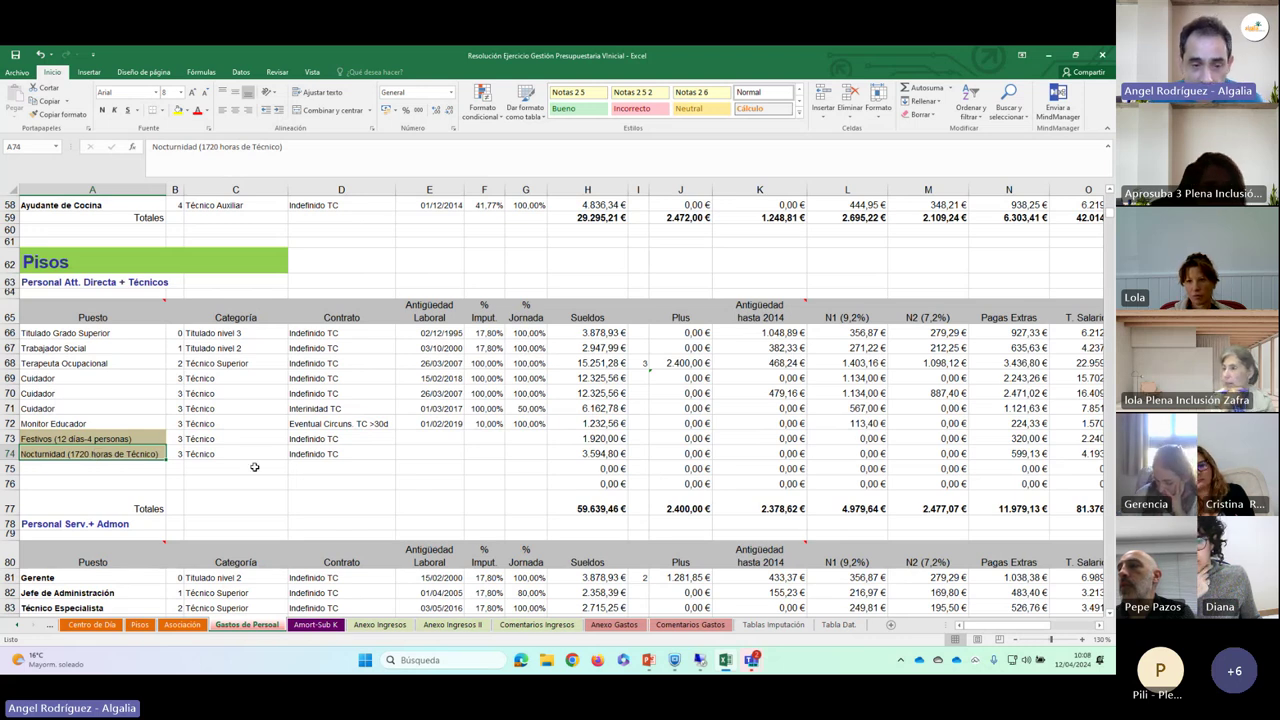
{"action": "left_click", "coordinate": [235, 452]}
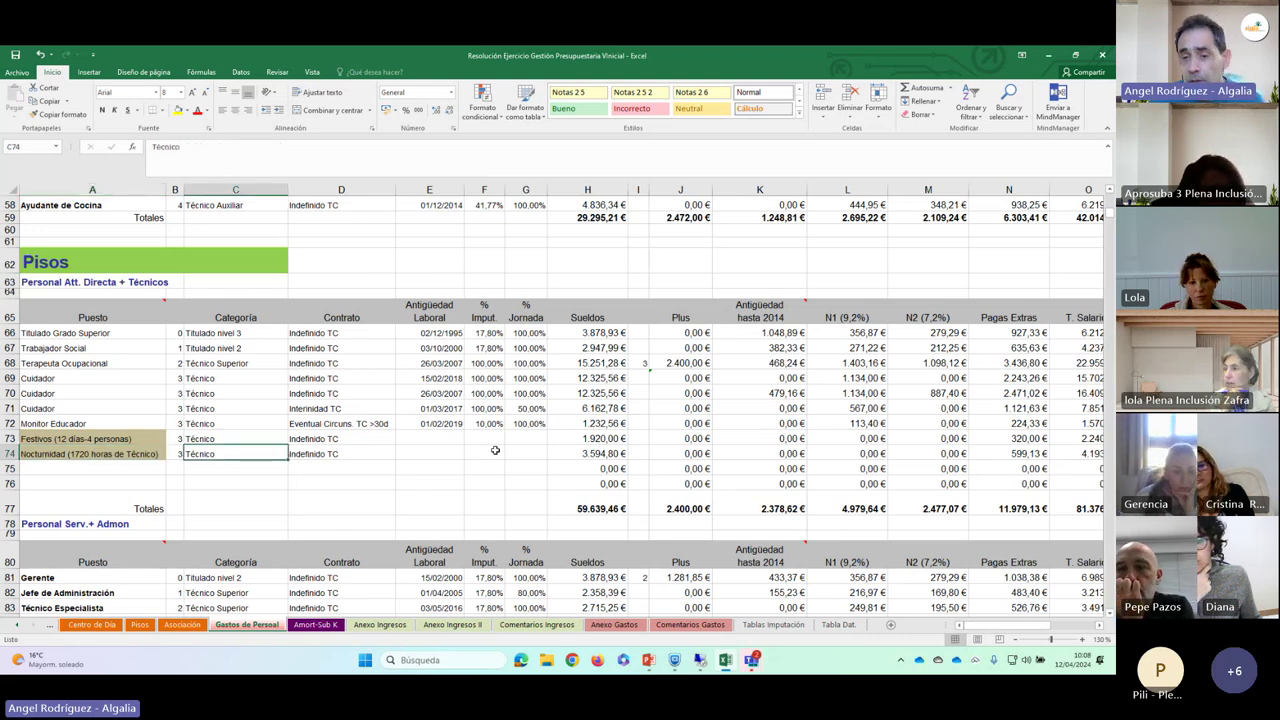
{"action": "left_click", "coordinate": [600, 453]}
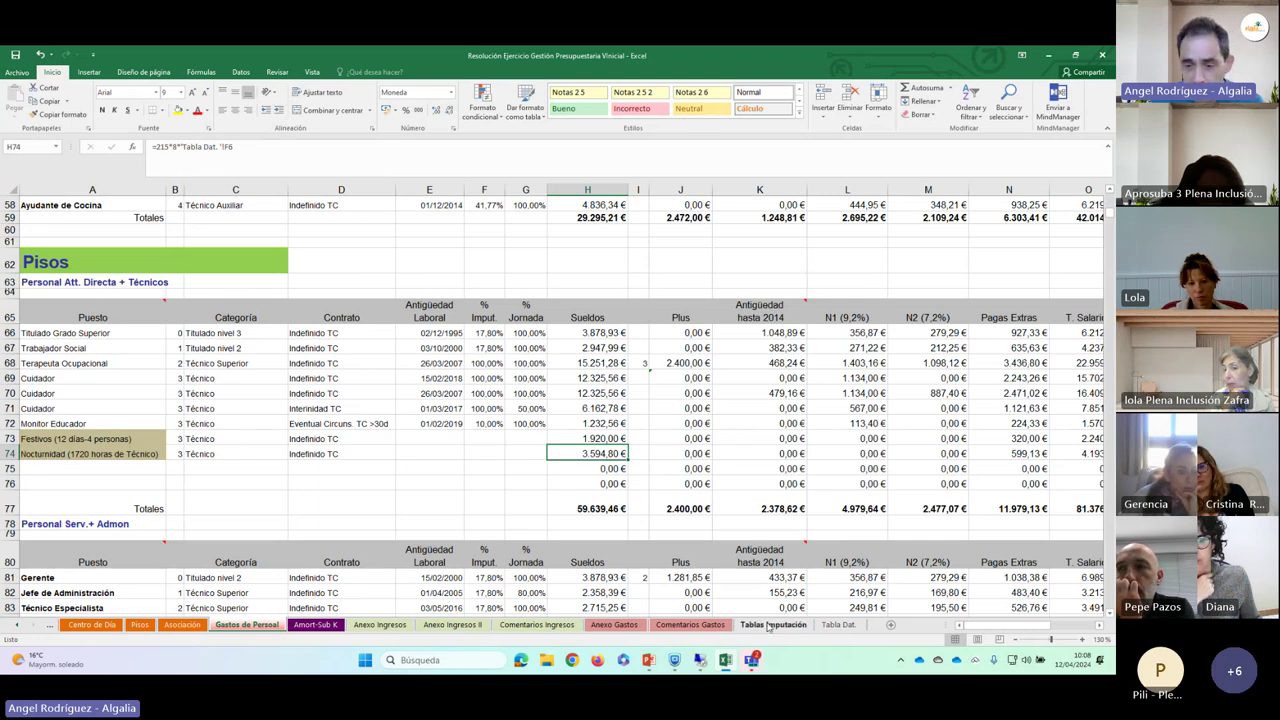
{"action": "left_click", "coordinate": [840, 625]}
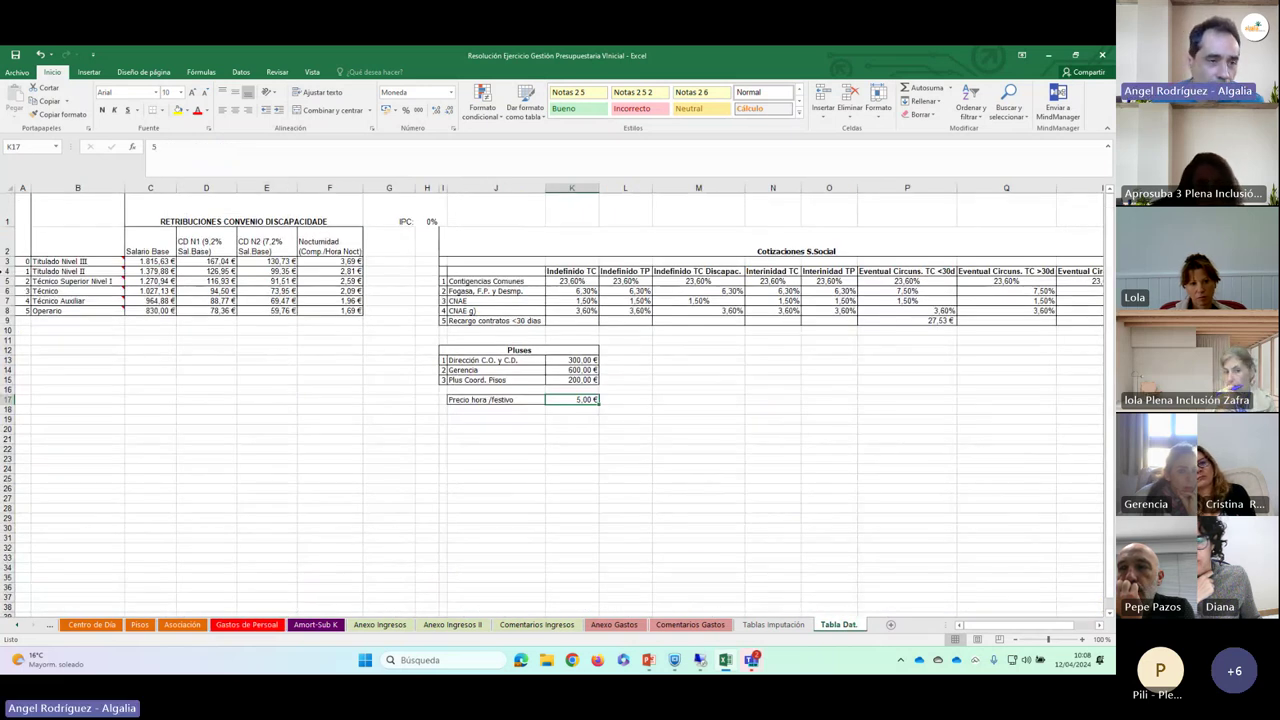
{"action": "left_click", "coordinate": [327, 290]}
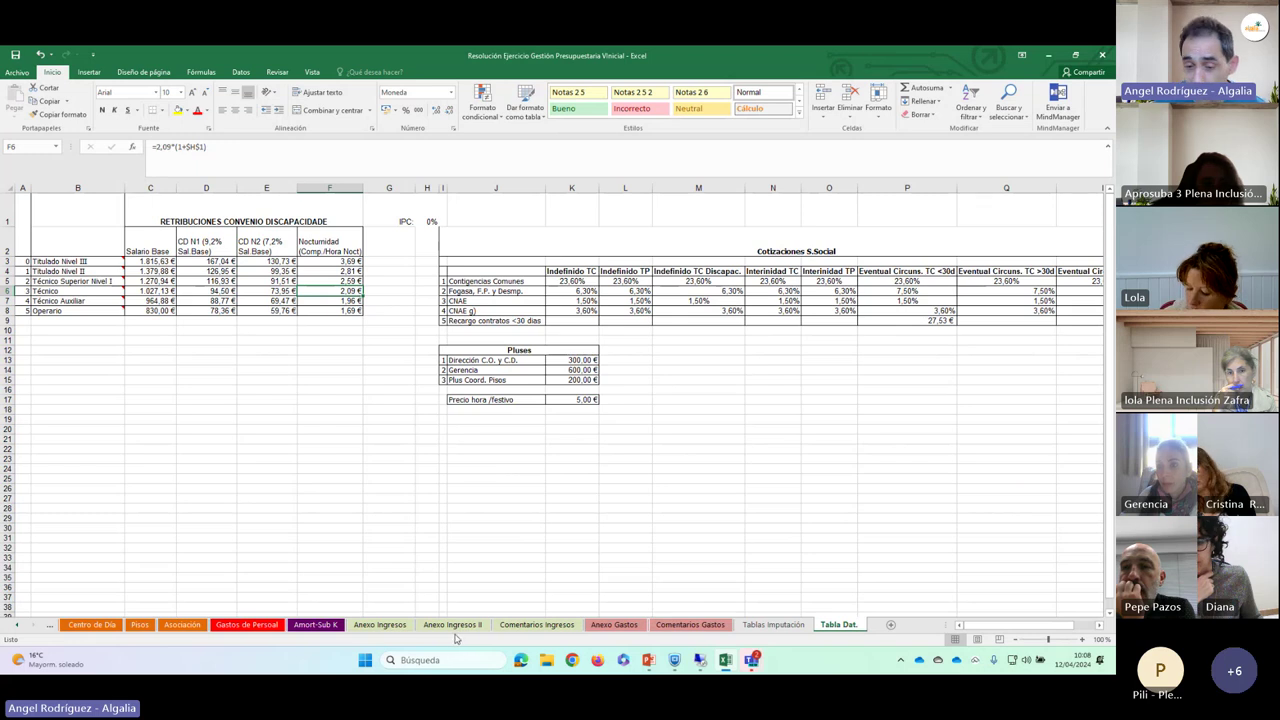
- Return to Gastos de Persoal and check the category assigned to the Nocturnidad row in C74
{"action": "left_click", "coordinate": [228, 625]}
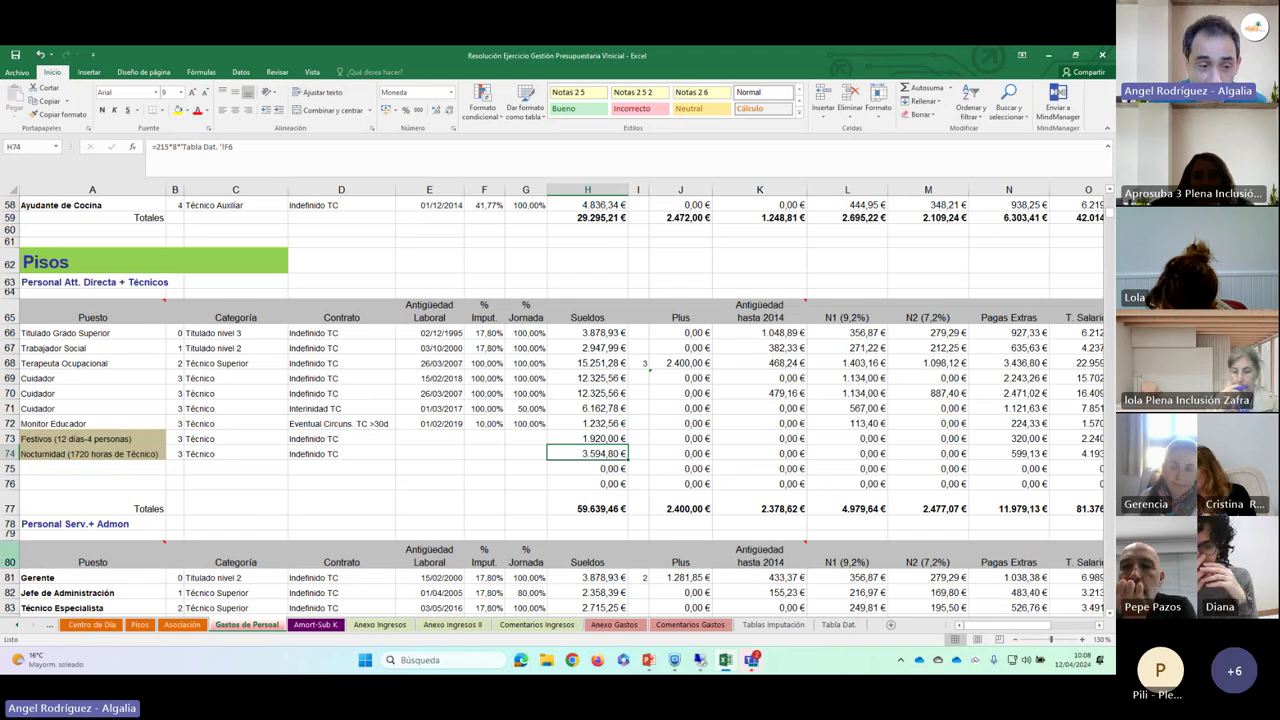
{"action": "scroll", "coordinate": [75, 436], "scroll_direction": "down", "scroll_amount": 4}
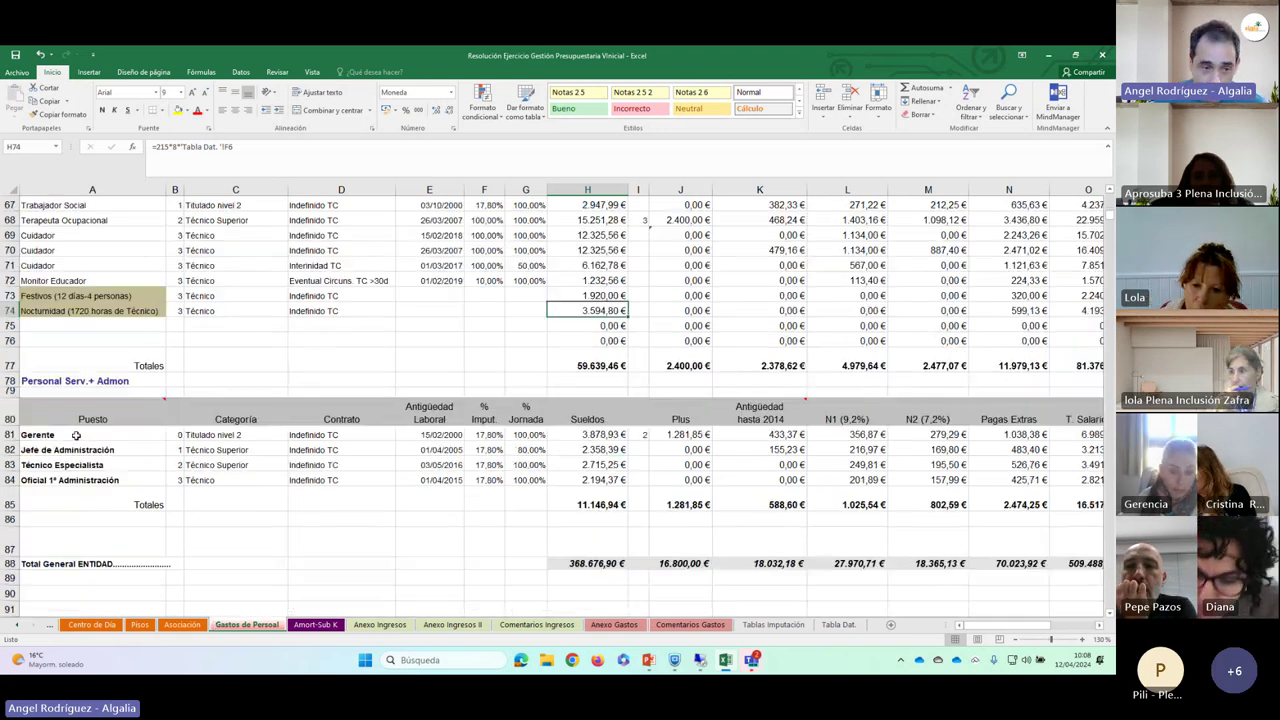
{"action": "scroll", "coordinate": [75, 436], "scroll_direction": "up", "scroll_amount": 2}
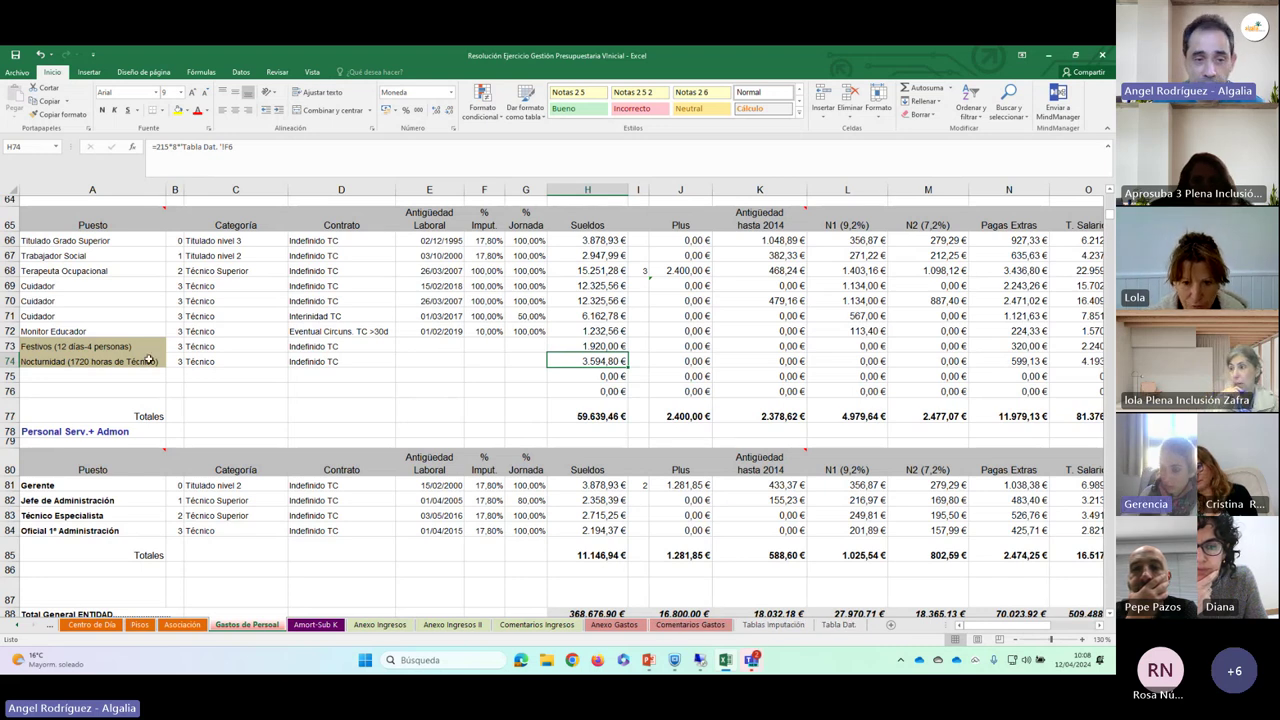
{"action": "left_click", "coordinate": [226, 363]}
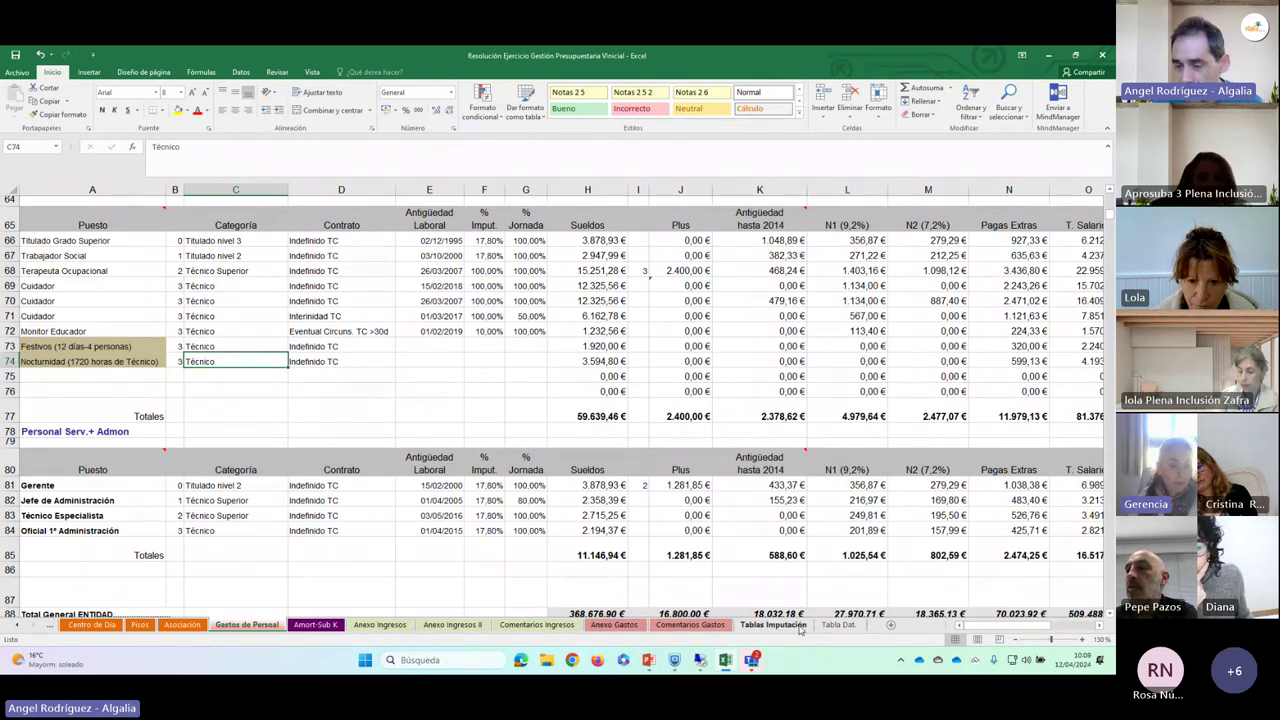
- On Tabla Dat., examine the night-work rate and the other pay values in the Técnico row
{"action": "left_click", "coordinate": [838, 624]}
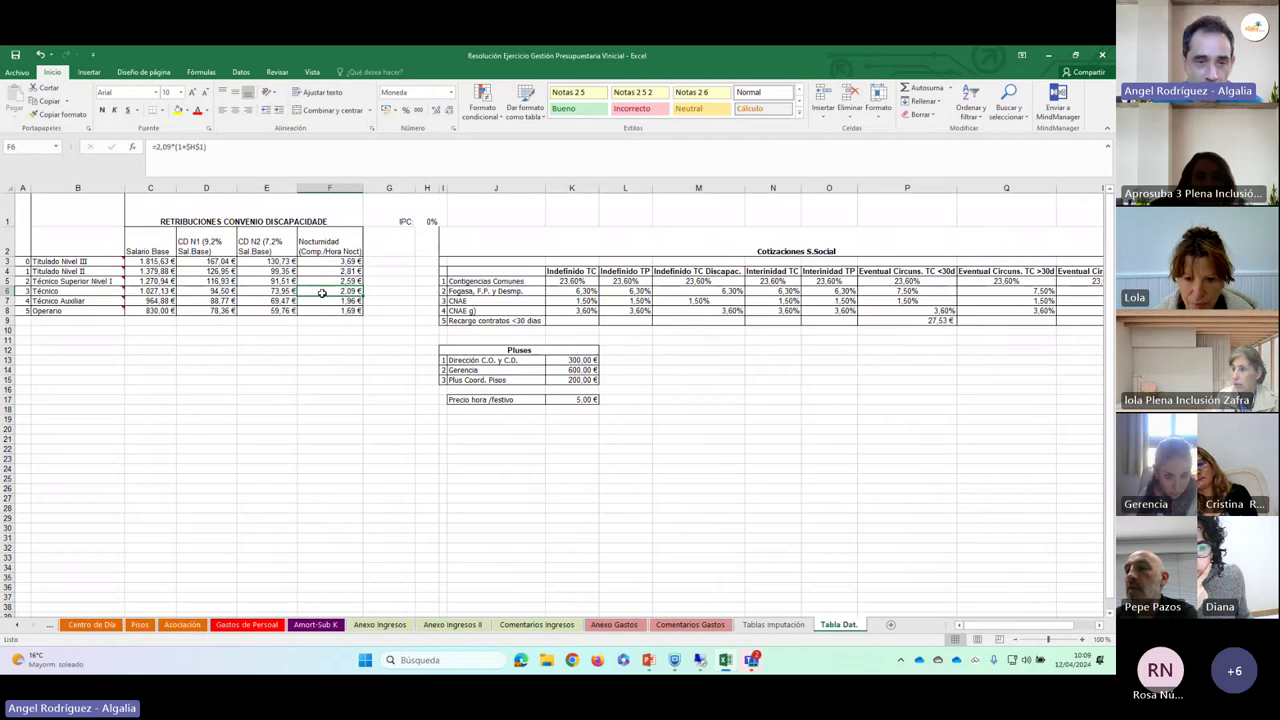
{"action": "left_click", "coordinate": [1082, 639]}
{"action": "left_click", "coordinate": [1082, 639]}
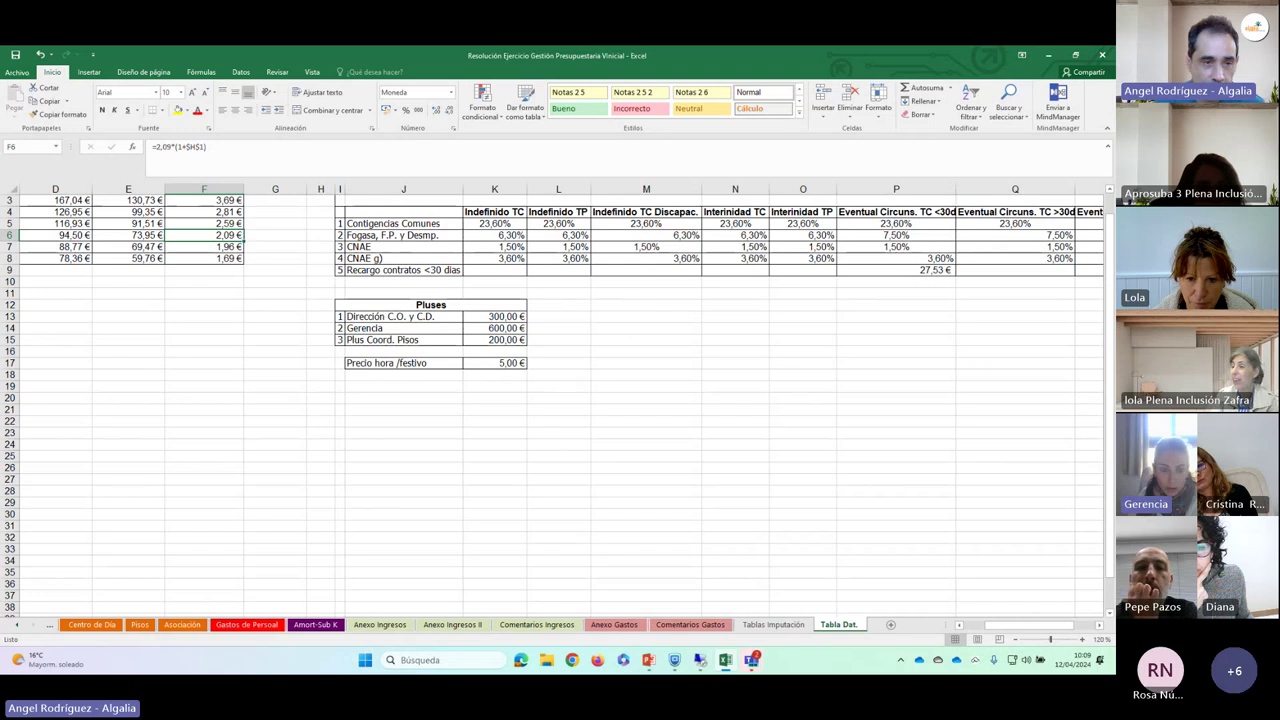
{"action": "scroll", "coordinate": [141, 450], "scroll_direction": "up", "scroll_amount": 1}
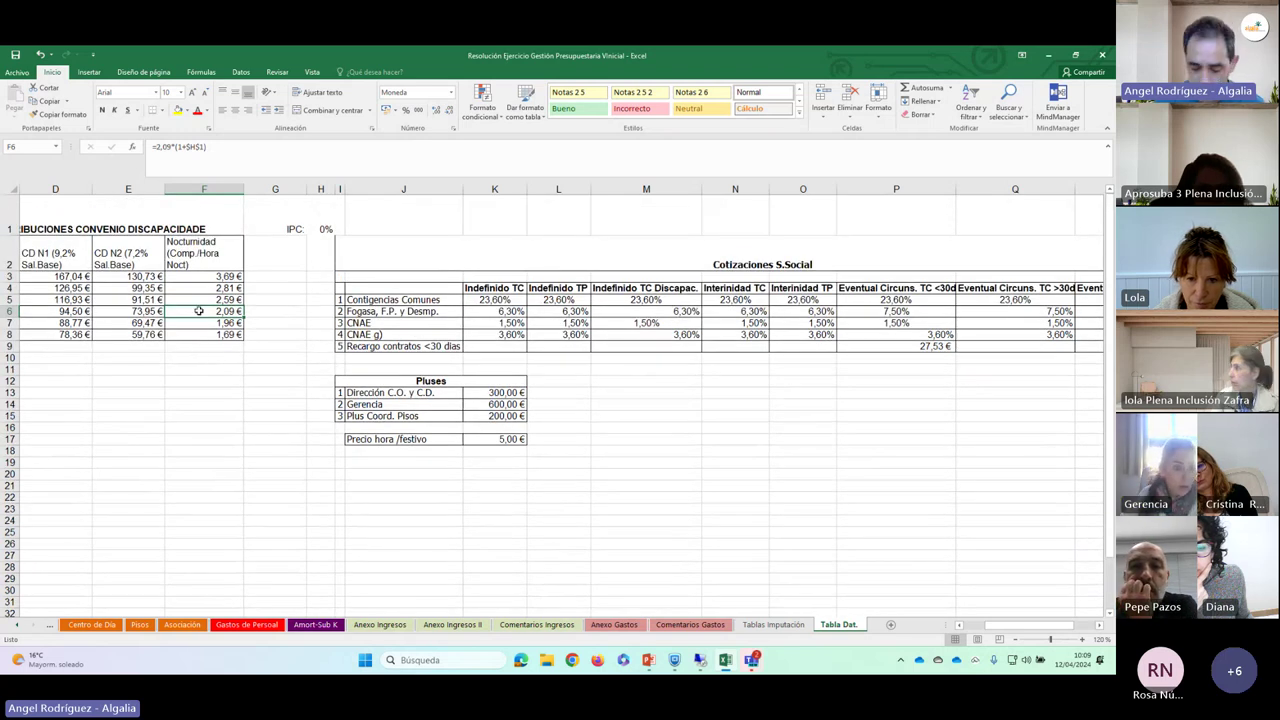
{"action": "key", "text": "Left"}
{"action": "key", "text": "Left"}
{"action": "key", "text": "Left"}
{"action": "key", "text": "Right"}
{"action": "key", "text": "Right"}
{"action": "key", "text": "Right"}
{"action": "key", "text": "Right"}
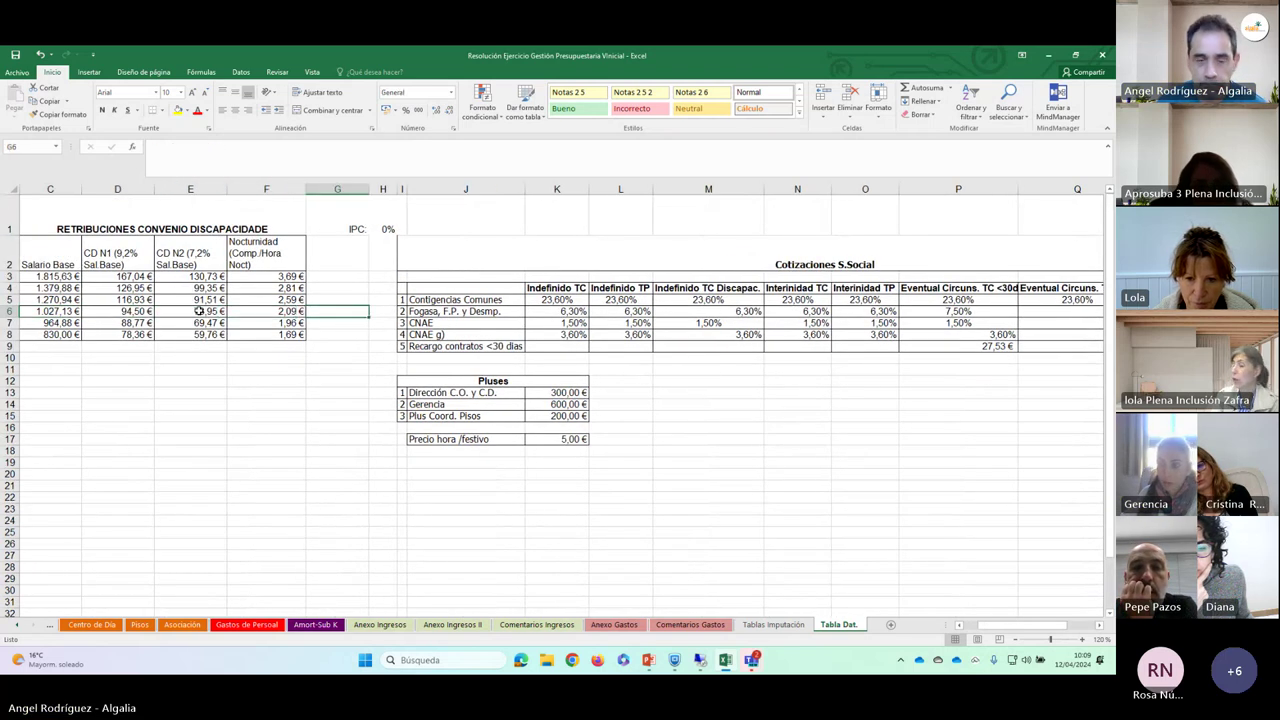
- Back on Gastos de Persoal, review the Festivos and Nocturnidad entries in A73:A74 of the Pisos staff table
{"action": "left_click", "coordinate": [240, 624]}
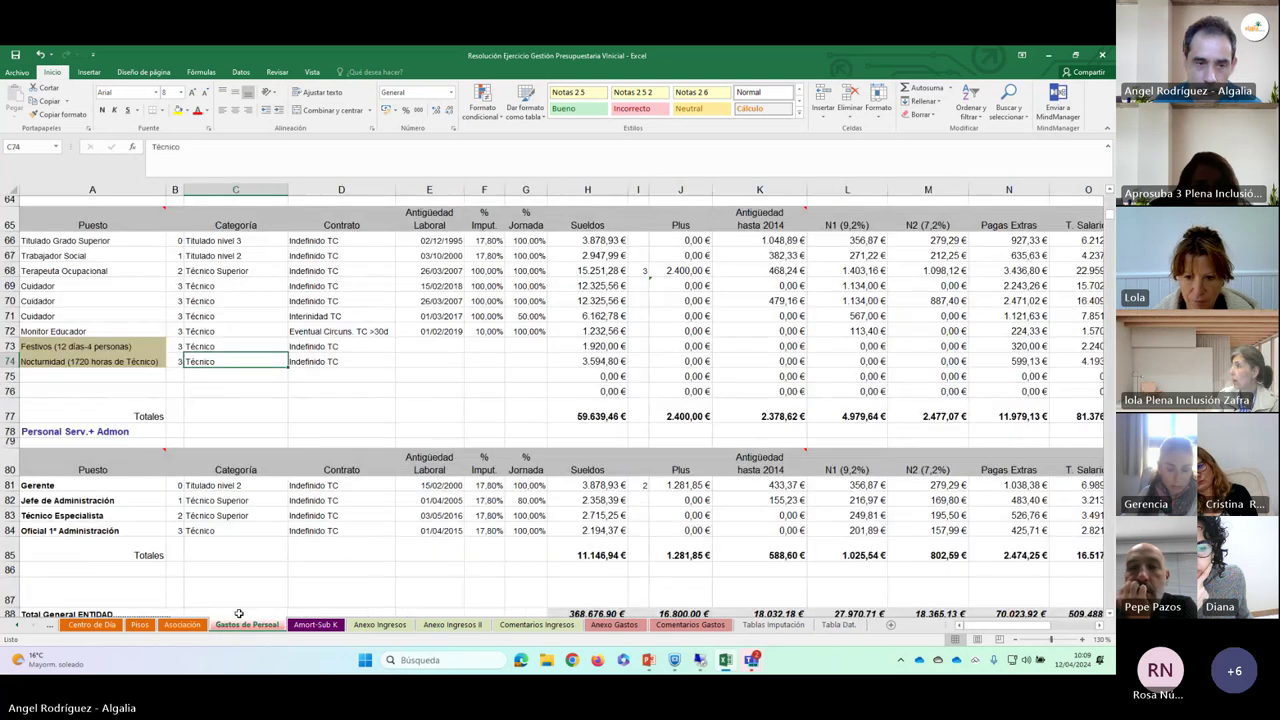
{"action": "left_click", "coordinate": [114, 375]}
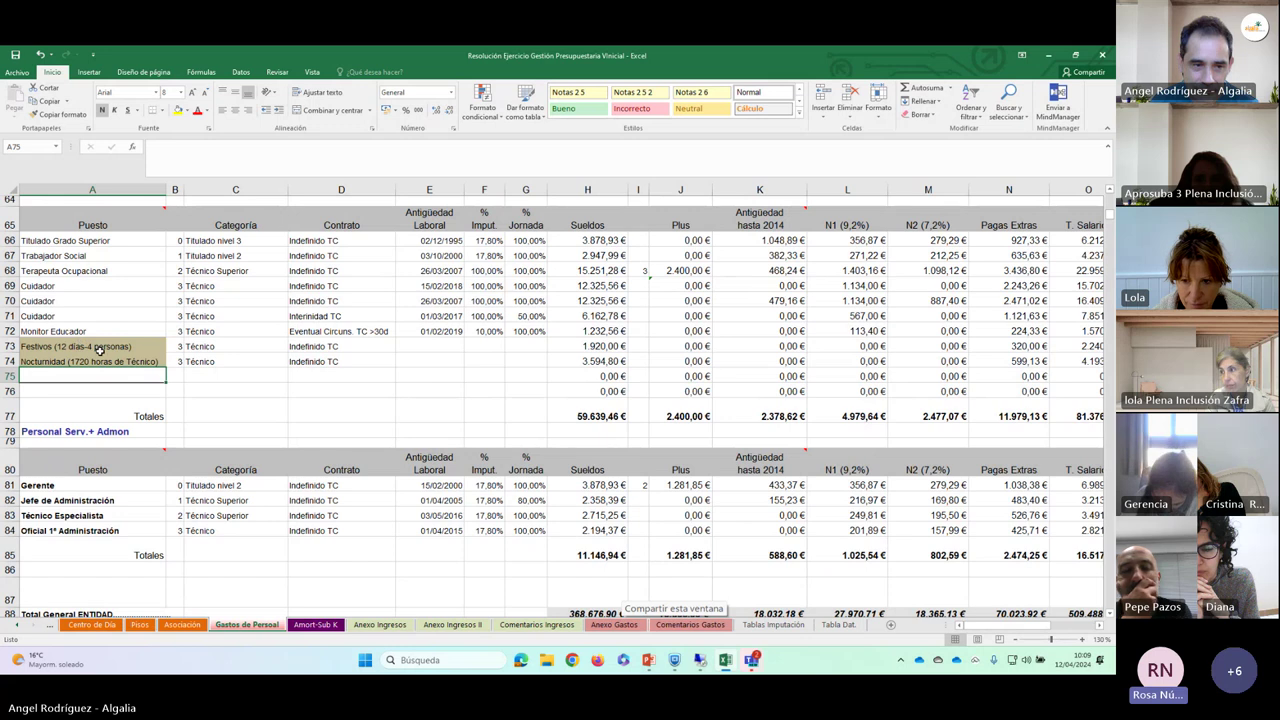
{"action": "left_click_drag", "start_coordinate": [100, 350], "coordinate": [100, 354]}
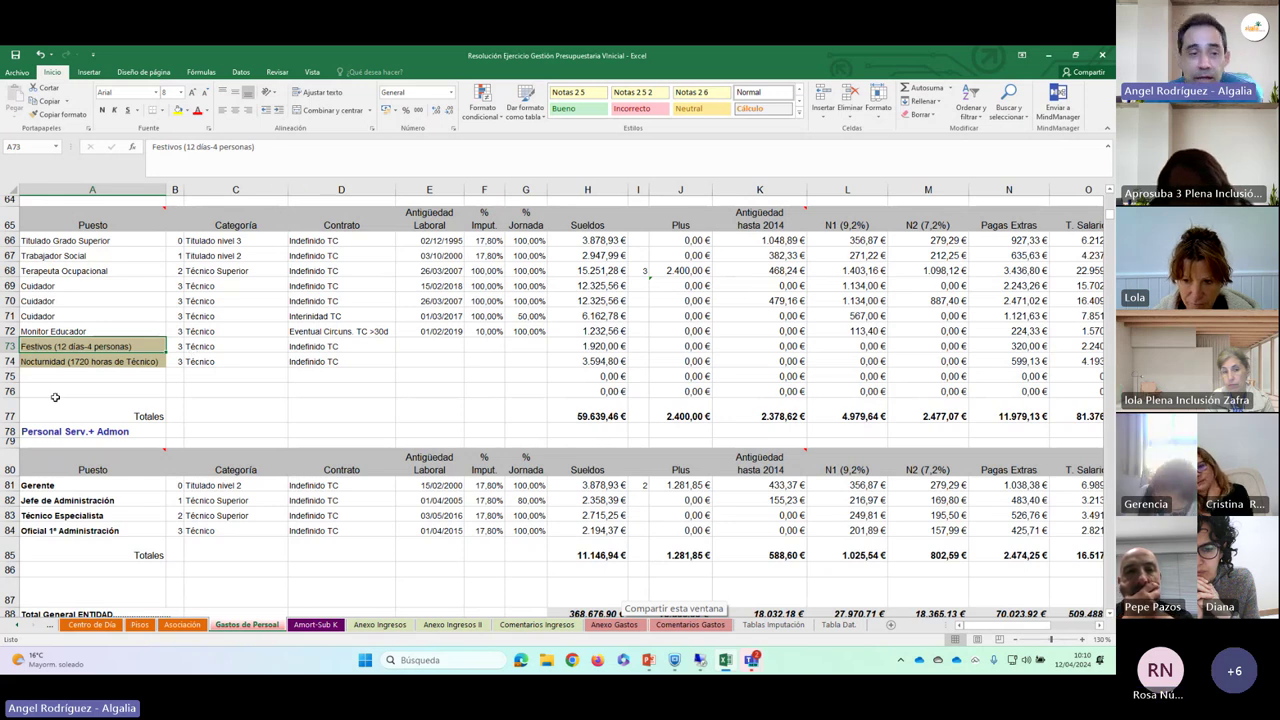
{"action": "scroll", "coordinate": [92, 288], "scroll_direction": "up", "scroll_amount": 2}
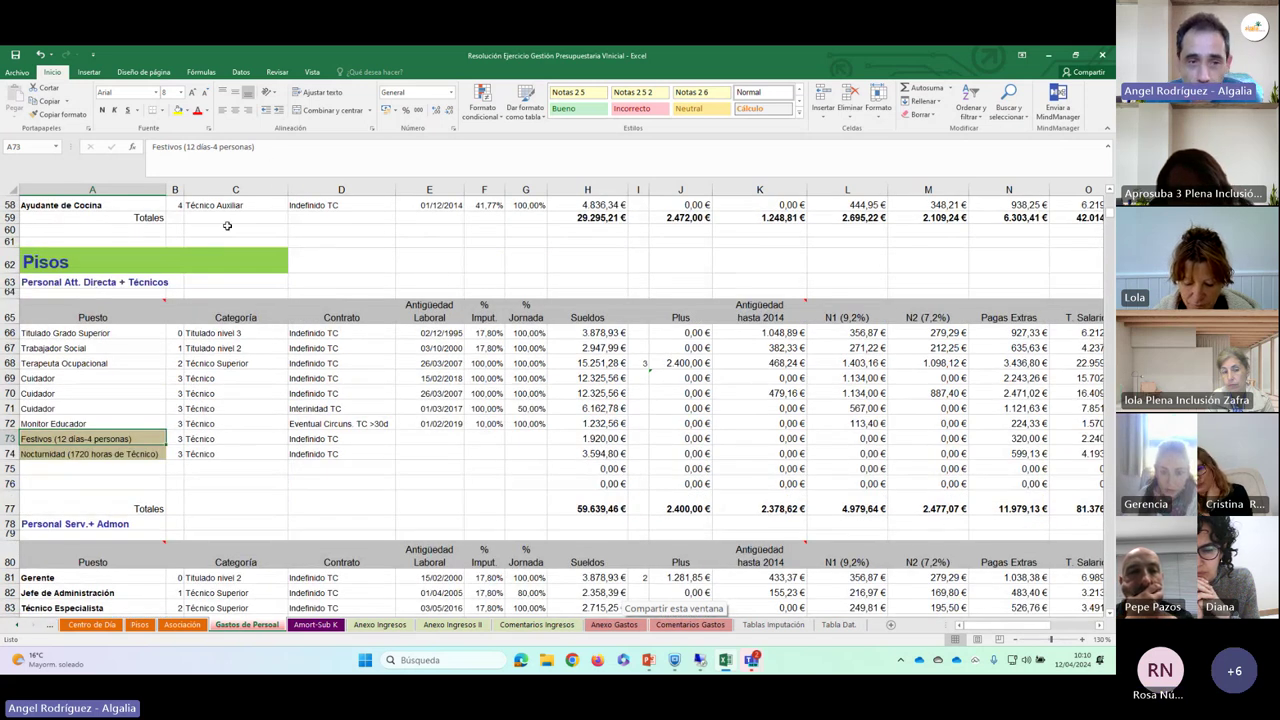
{"action": "scroll", "coordinate": [225, 226], "scroll_direction": "down", "scroll_amount": 1}
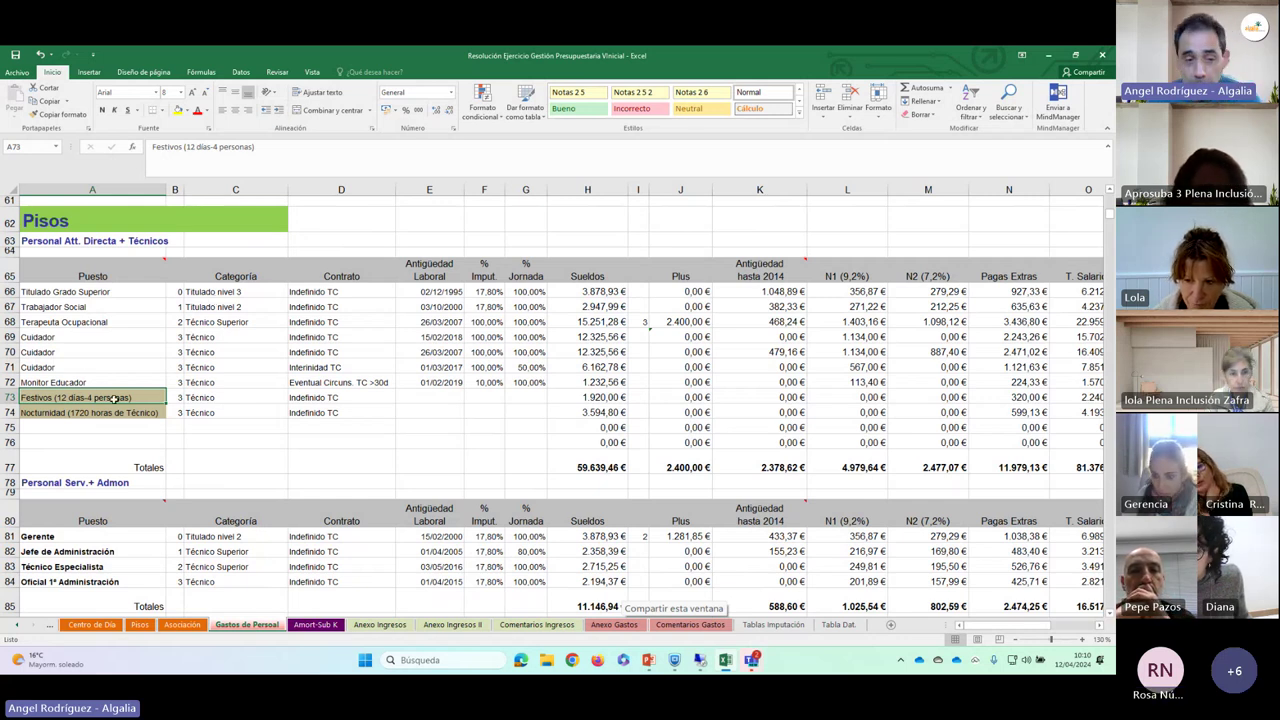
- Check the Festivos formula in H73 against Precio hora /festivo in K17 on Tabla Dat., then return to Gastos de Persoal
{"action": "left_click", "coordinate": [590, 397]}
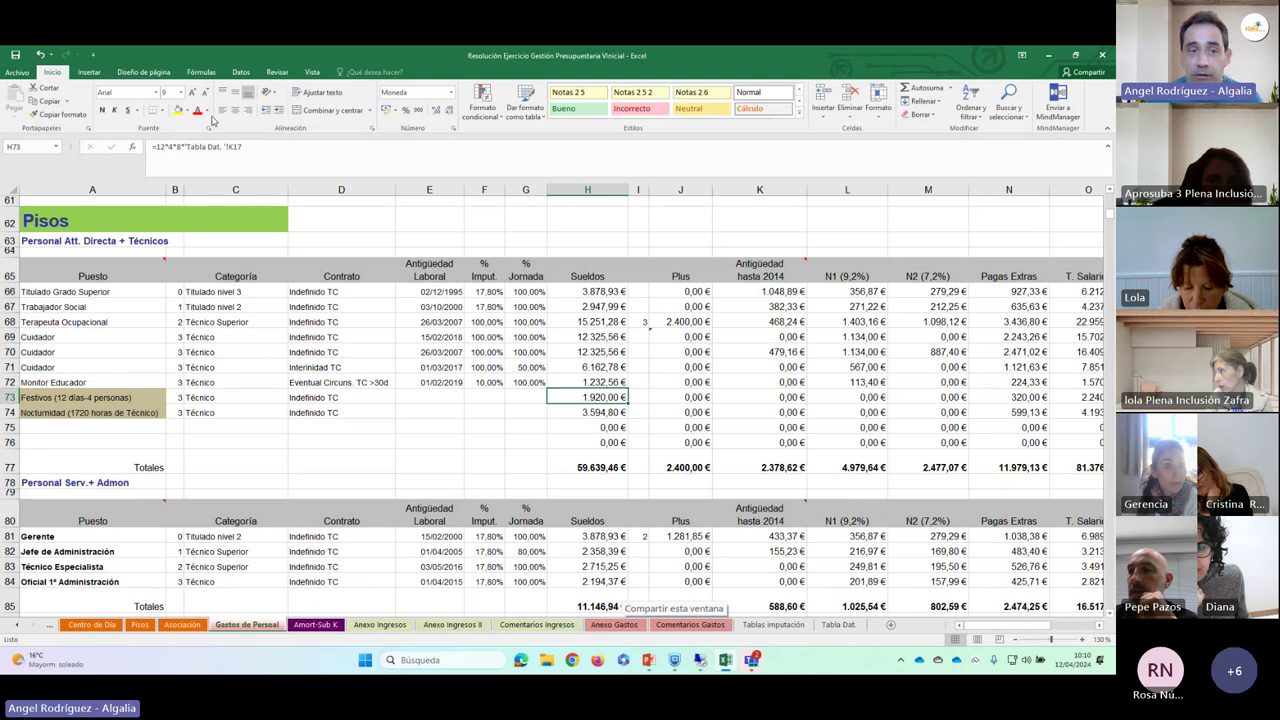
{"action": "left_click", "coordinate": [846, 628]}
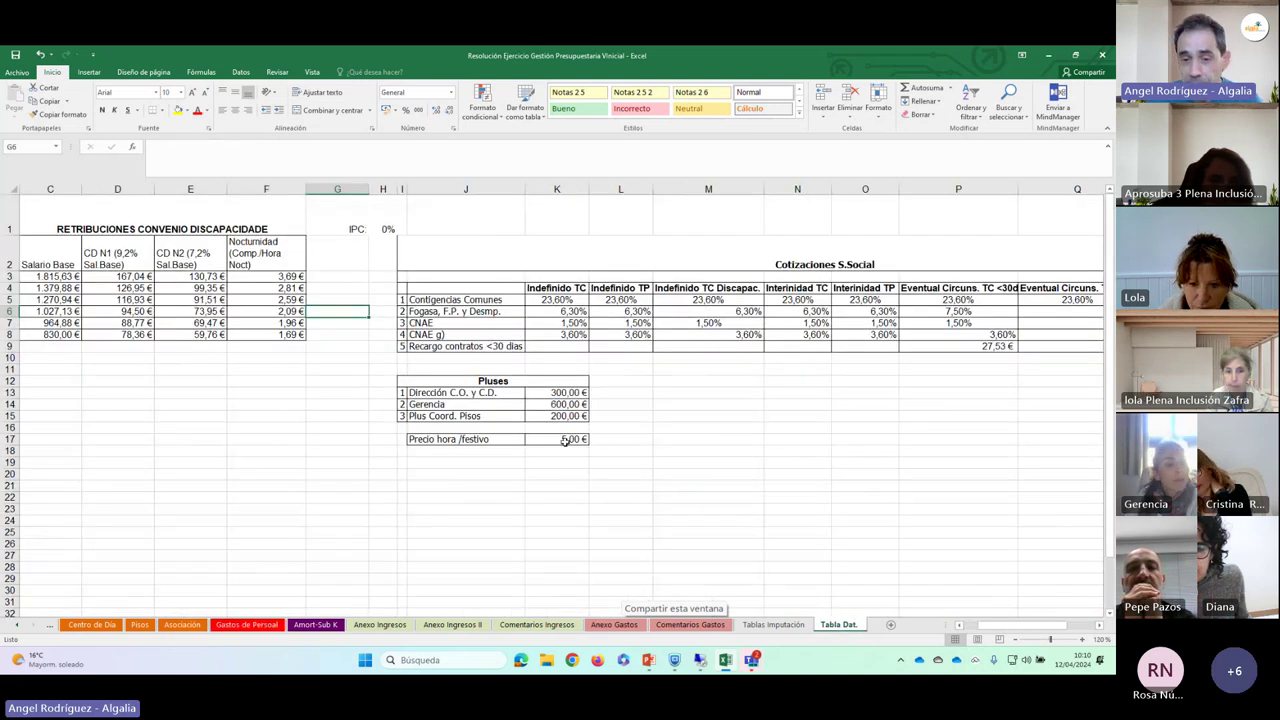
{"action": "mouse_move", "coordinate": [32, 663]}
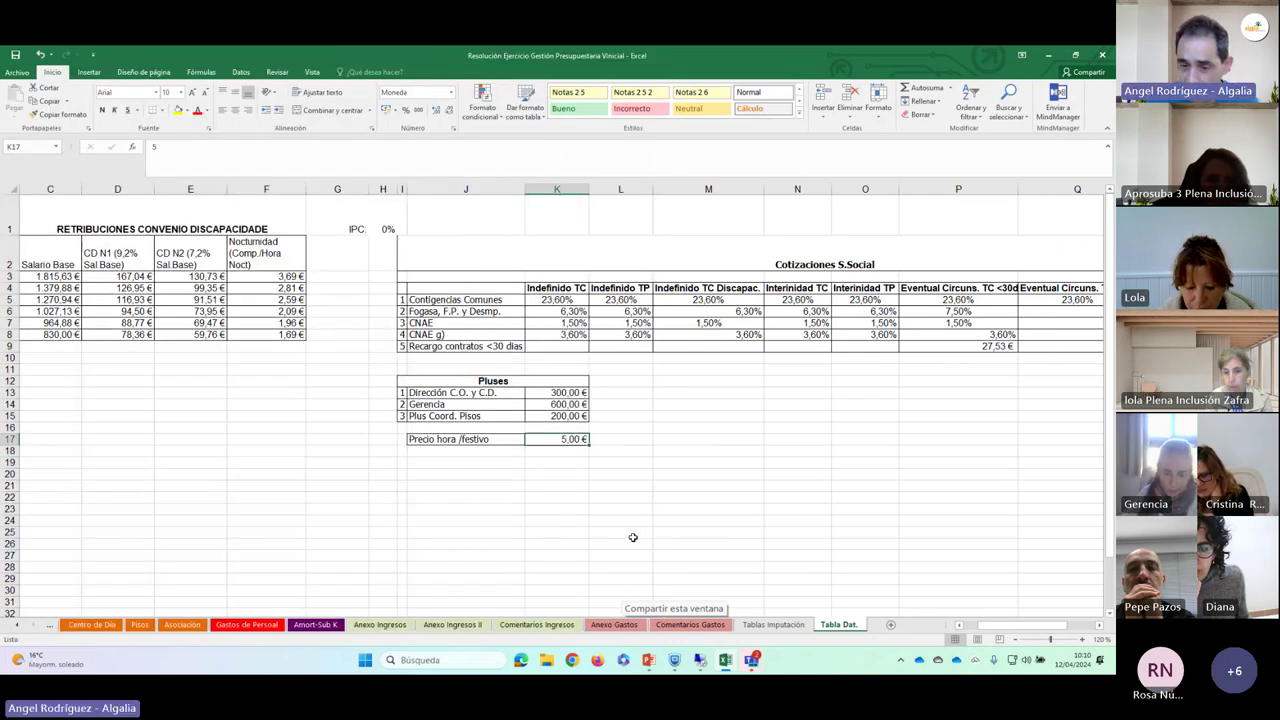
{"action": "left_click", "coordinate": [247, 625]}
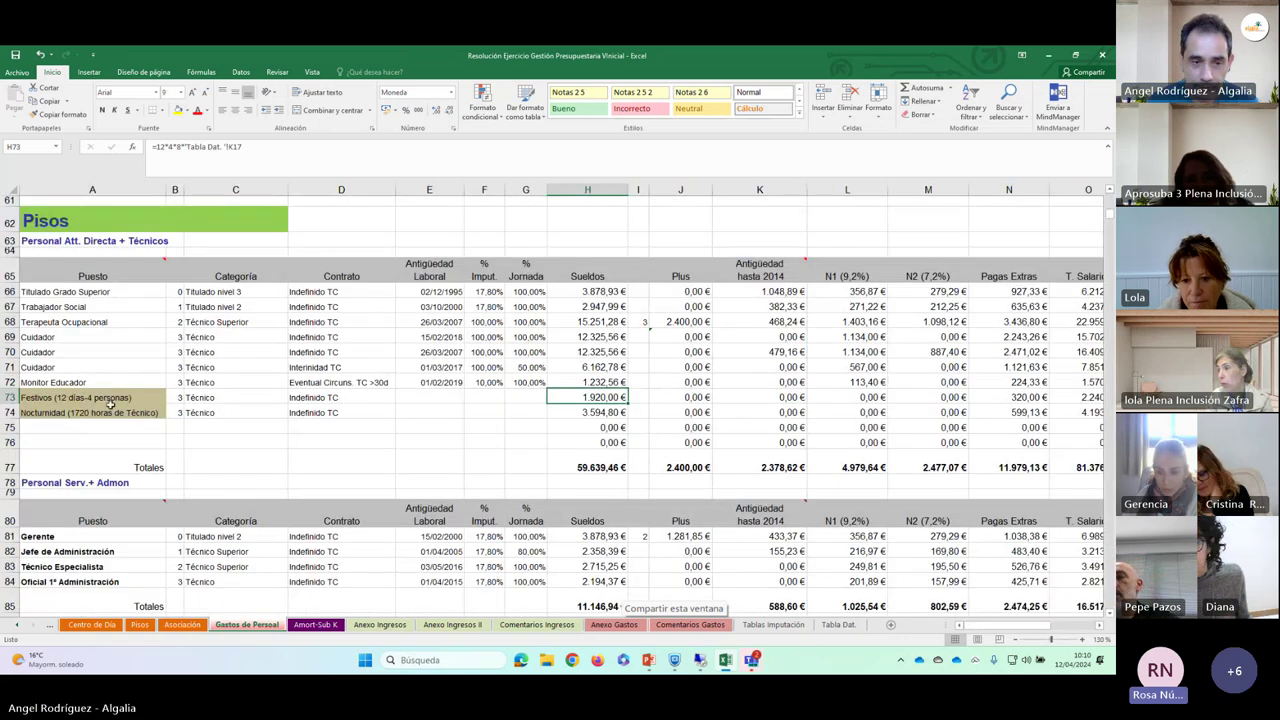
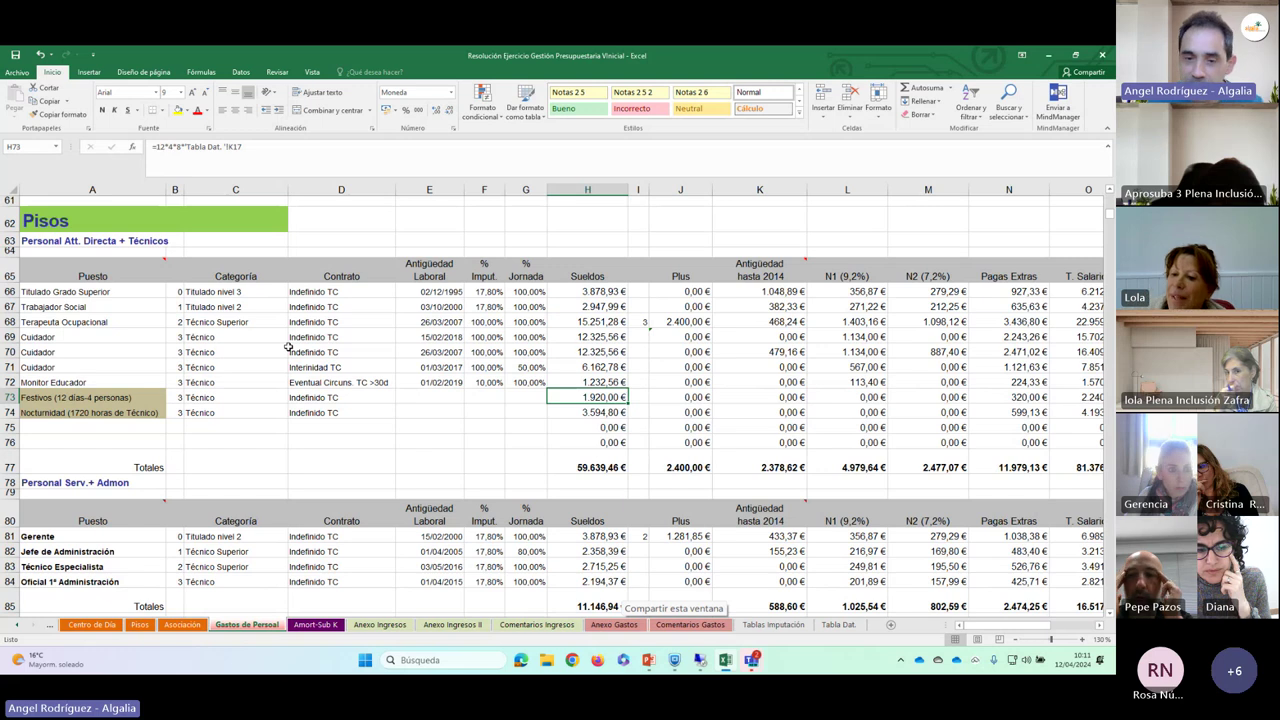
{"action": "left_click", "coordinate": [106, 441]}
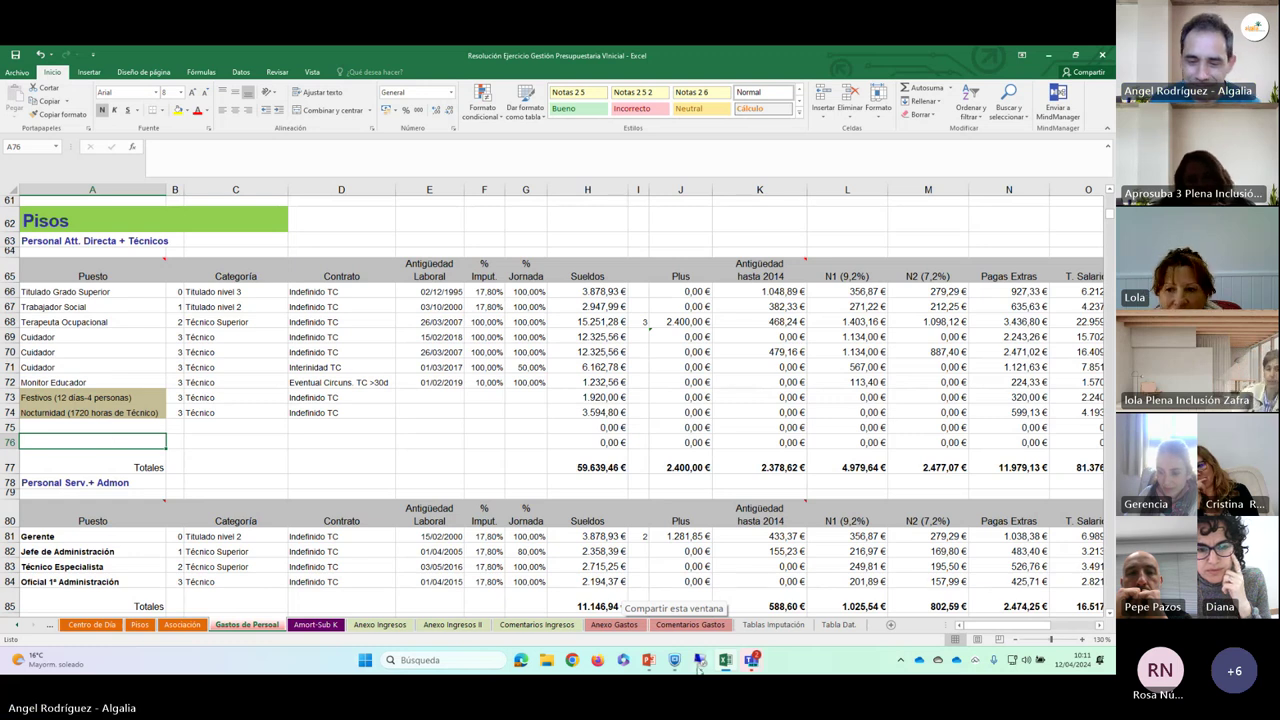
{"action": "mouse_move", "coordinate": [698, 668]}
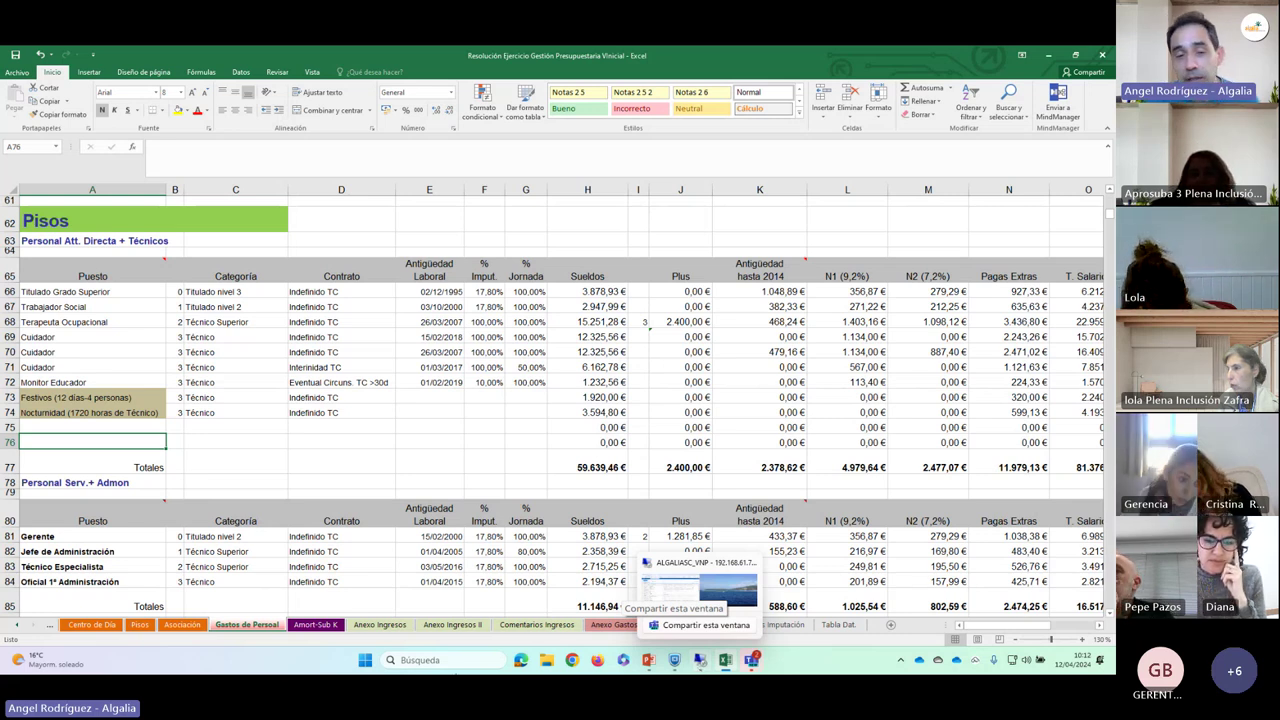
- Review the Cuidador entries in A39 and A40 and the Monitor Educador rows in the staff table above Pisos
{"action": "scroll", "coordinate": [115, 350], "scroll_direction": "up", "scroll_amount": 3}
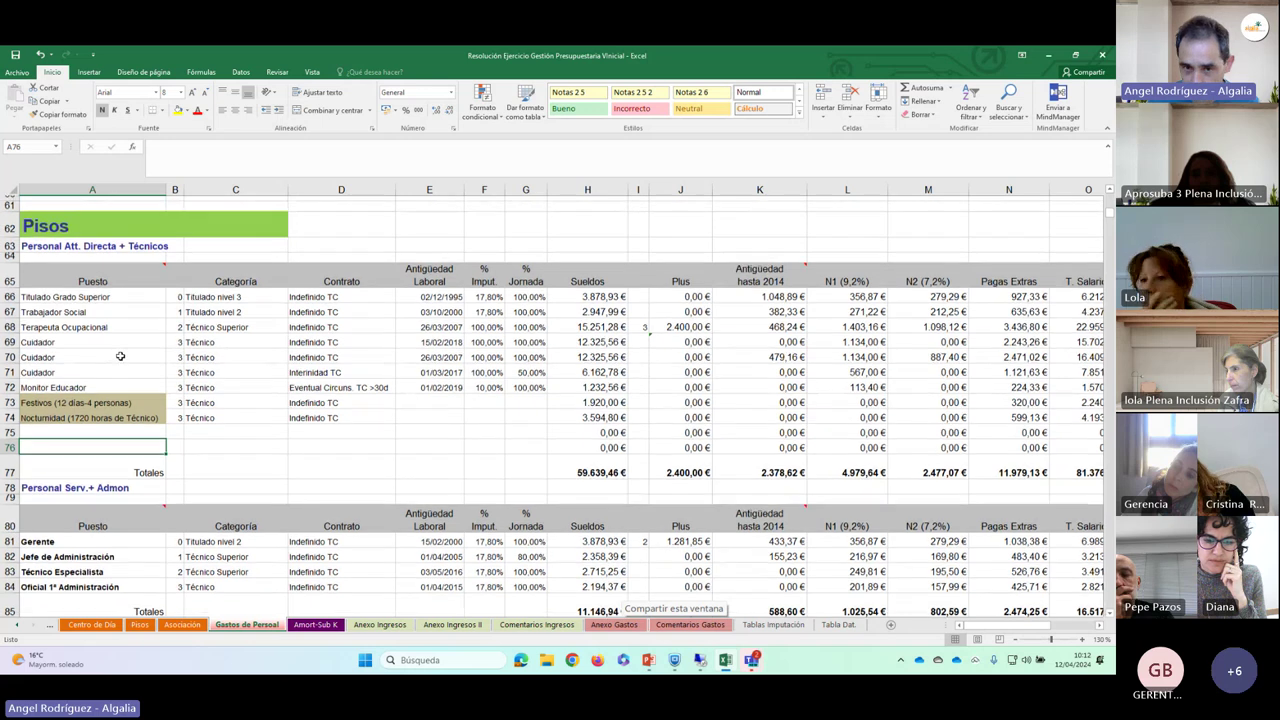
{"action": "scroll", "coordinate": [117, 355], "scroll_direction": "up", "scroll_amount": 6}
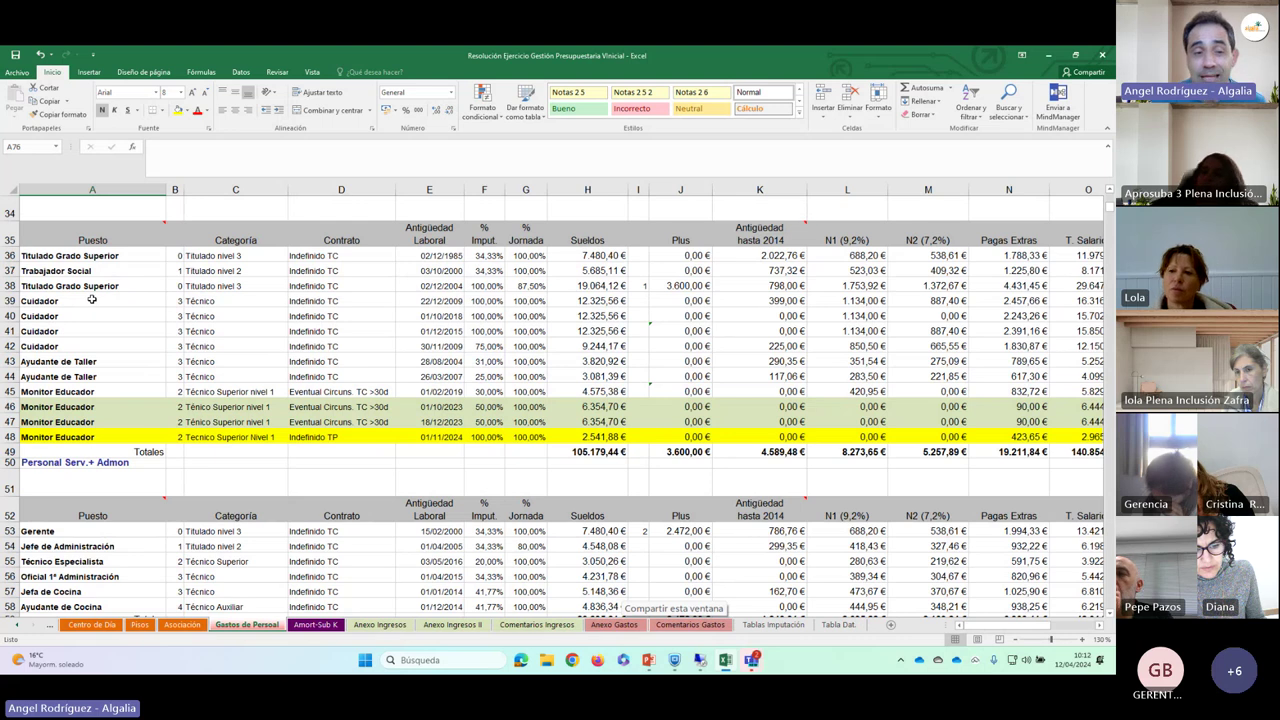
{"action": "left_click", "coordinate": [92, 302]}
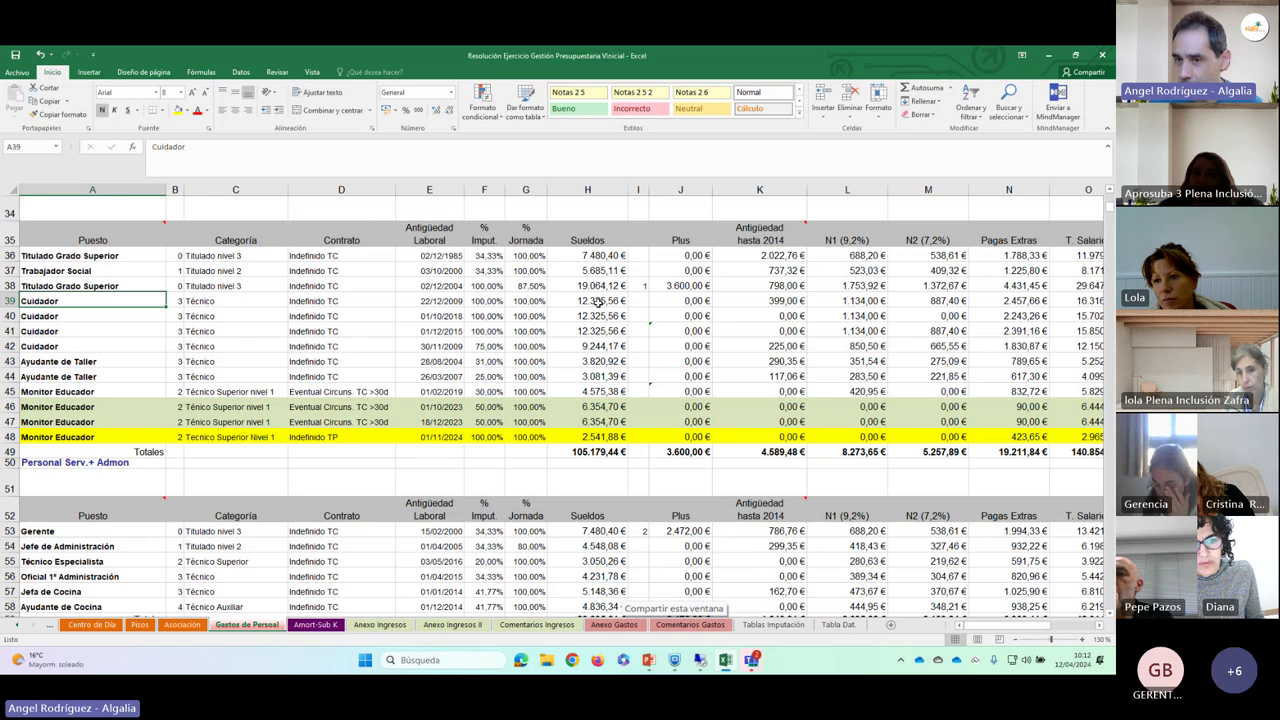
{"action": "left_click", "coordinate": [89, 315]}
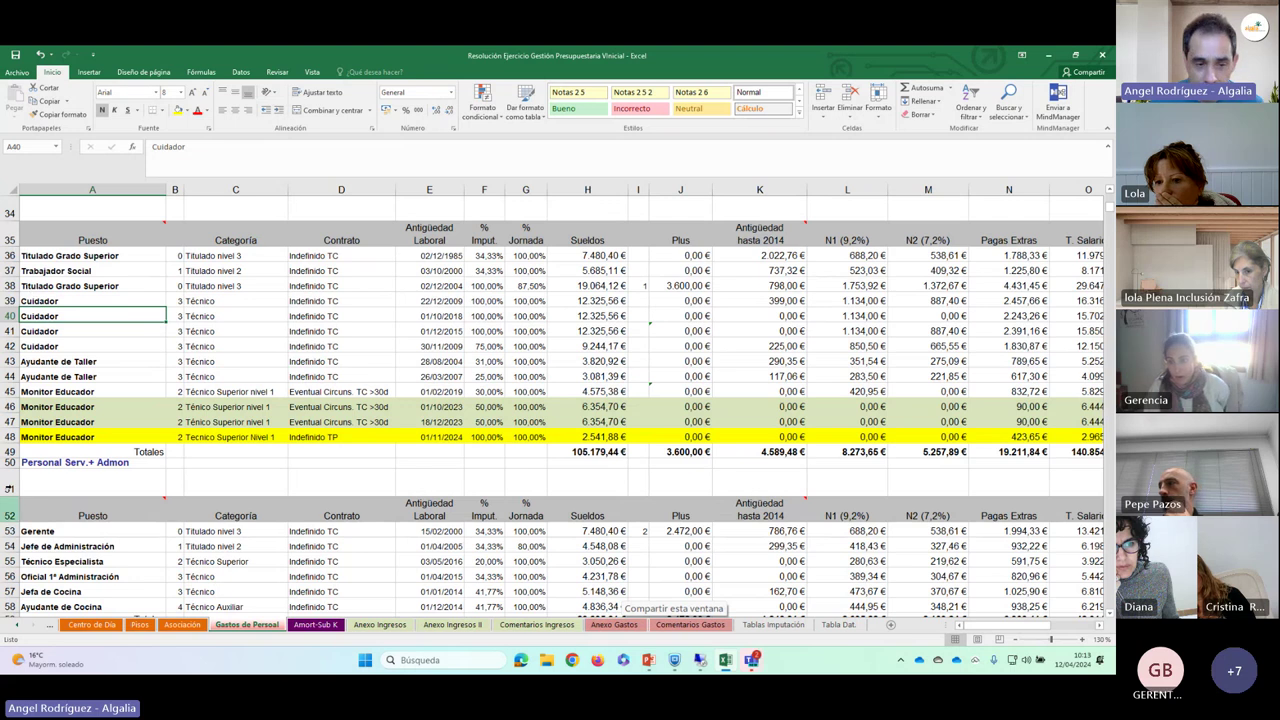
{"action": "scroll", "coordinate": [56, 444], "scroll_direction": "down", "scroll_amount": 4}
{"action": "scroll", "coordinate": [56, 444], "scroll_direction": "up", "scroll_amount": 4}
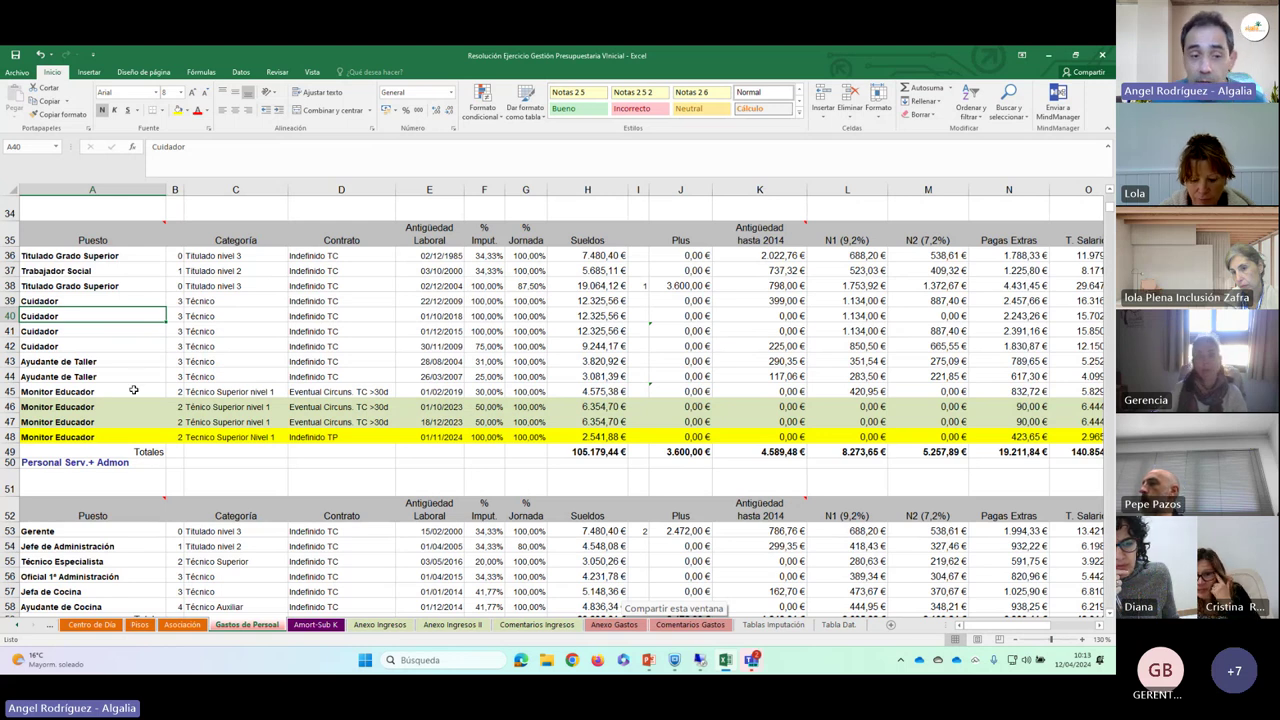
{"action": "scroll", "coordinate": [130, 386], "scroll_direction": "down", "scroll_amount": 2}
{"action": "mouse_move", "coordinate": [130, 386]}
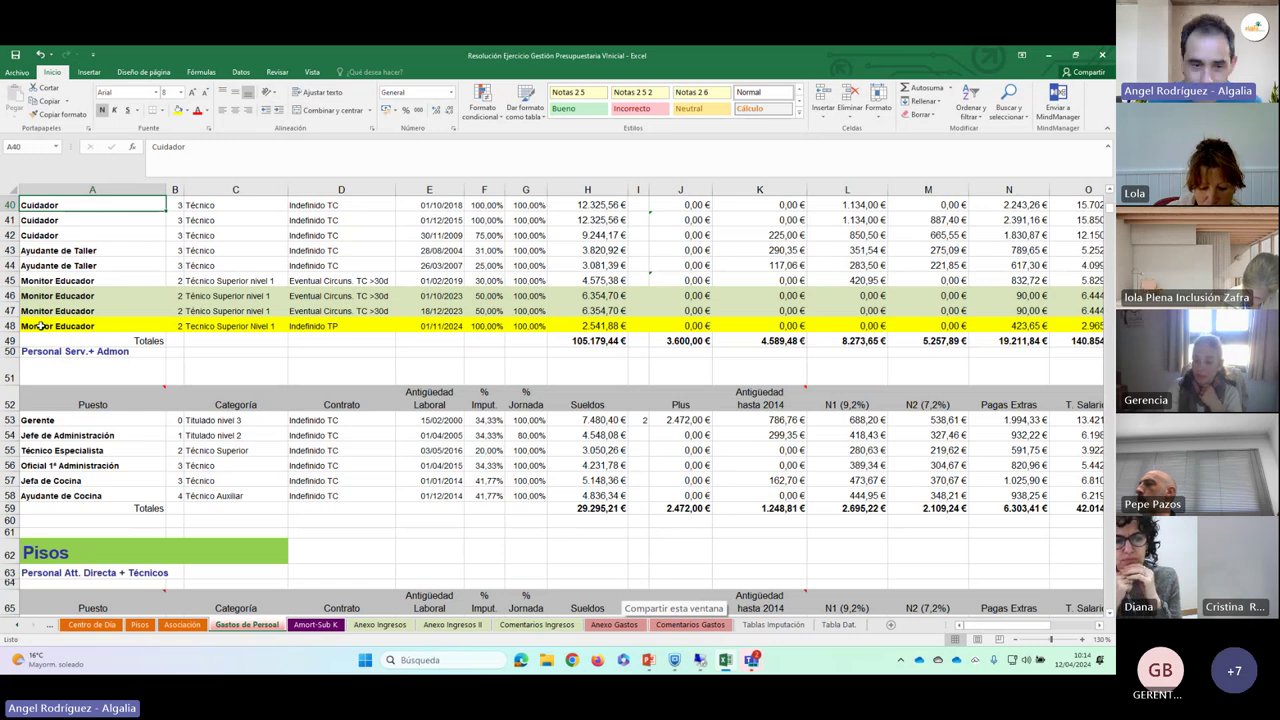
- Examine the Personal Serv.+ Admon staff in rows 53 to 58 and the Pisos tables down to Total General ENTIDAD
{"action": "scroll", "coordinate": [195, 325], "scroll_direction": "down", "scroll_amount": 2}
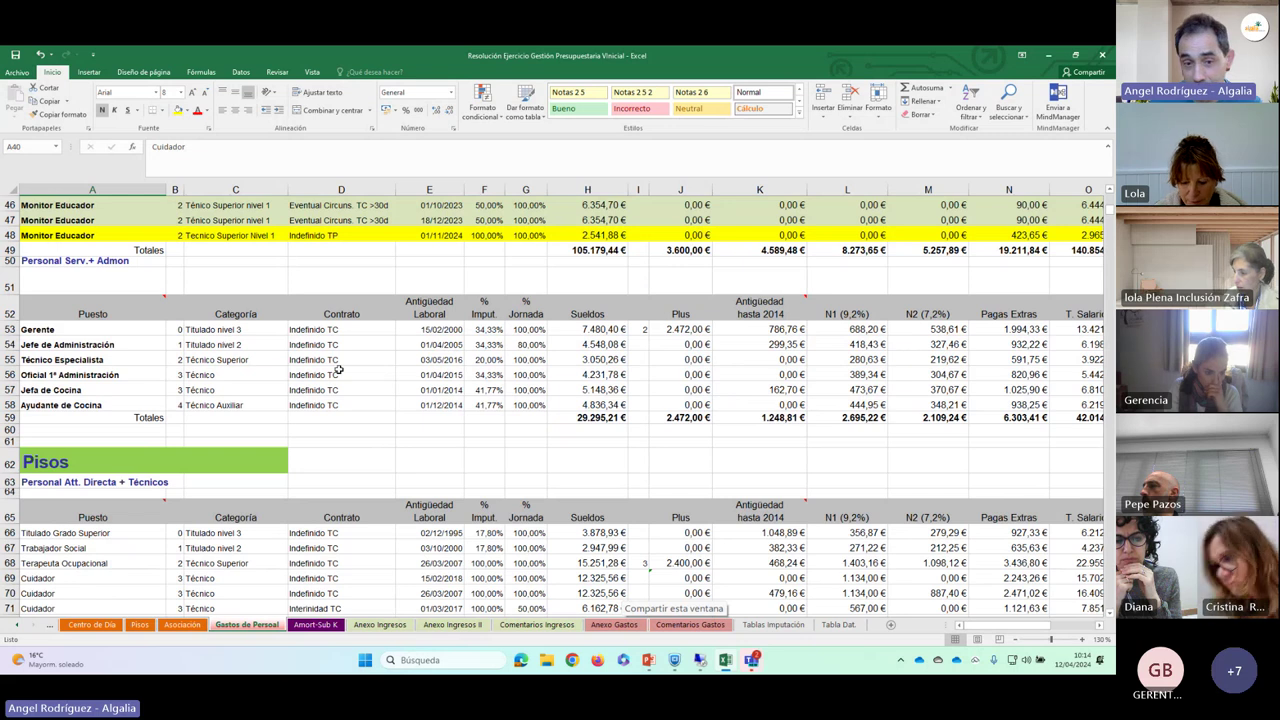
{"action": "left_click", "coordinate": [376, 430]}
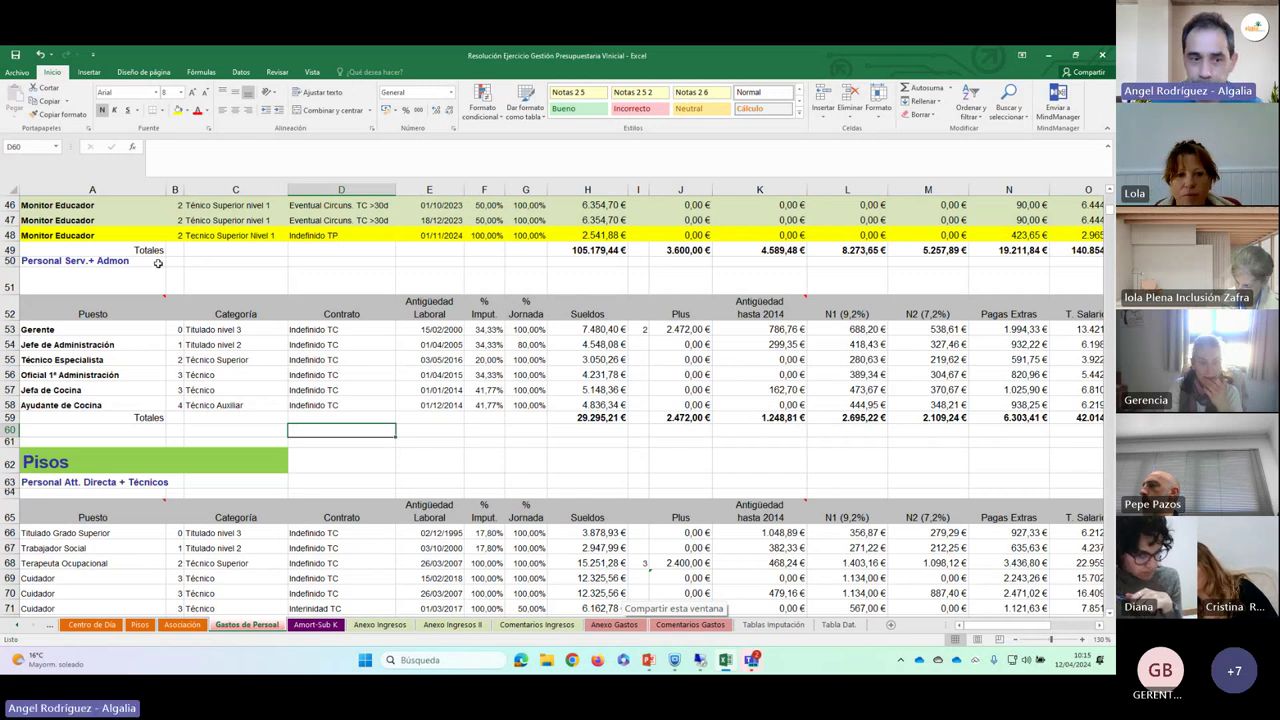
{"action": "scroll", "coordinate": [176, 305], "scroll_direction": "down", "scroll_amount": 5}
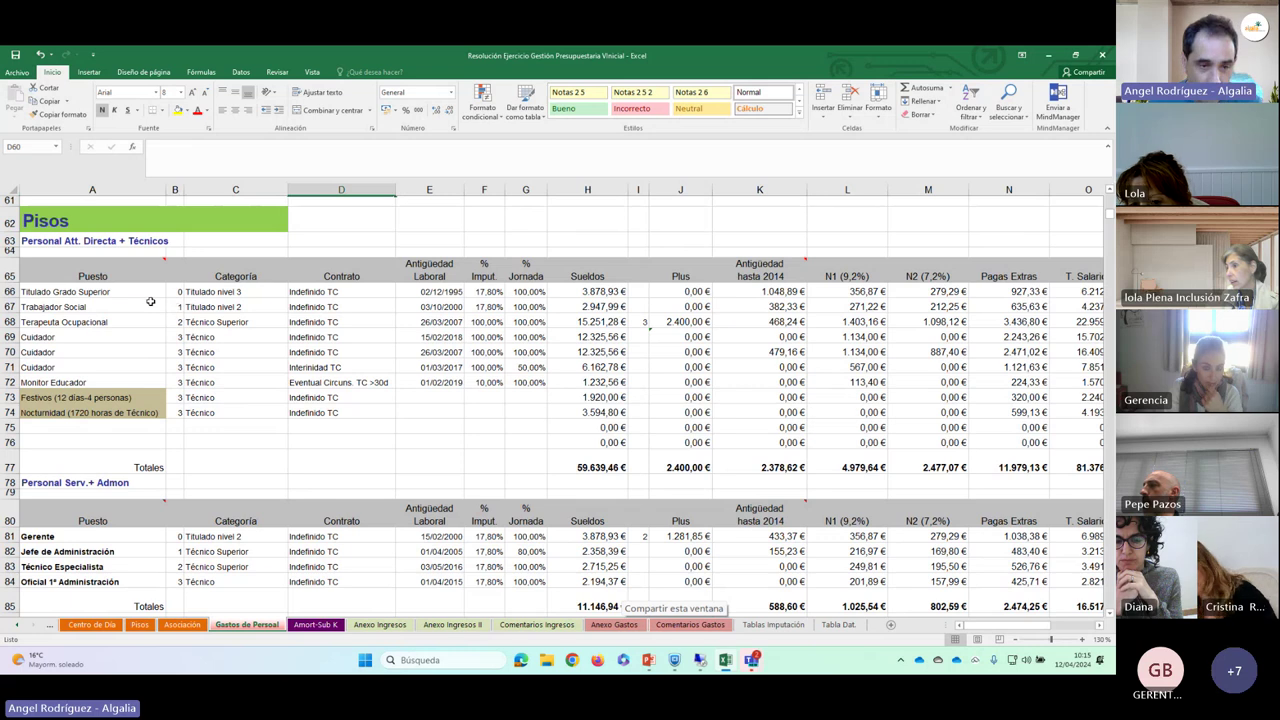
{"action": "scroll", "coordinate": [70, 308], "scroll_direction": "down", "scroll_amount": 2}
{"action": "scroll", "coordinate": [70, 310], "scroll_direction": "down", "scroll_amount": 1}
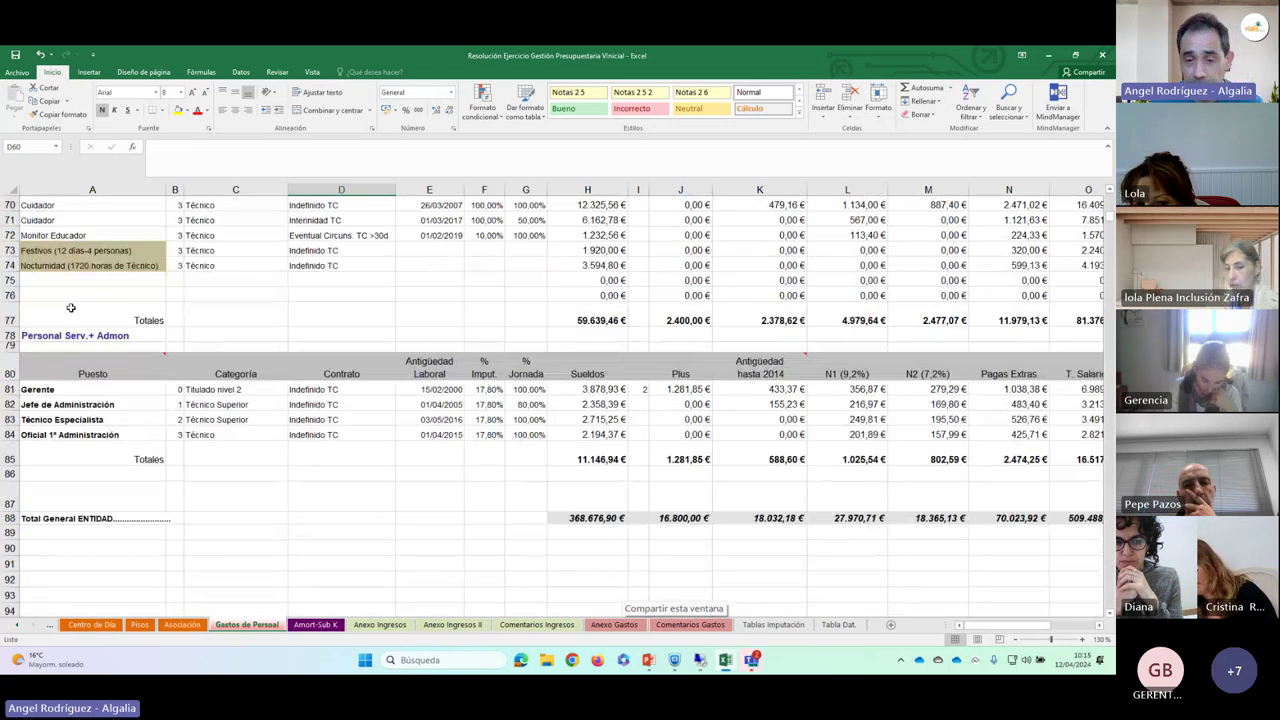
{"action": "scroll", "coordinate": [75, 314], "scroll_direction": "up", "scroll_amount": 2}
{"action": "scroll", "coordinate": [80, 318], "scroll_direction": "up", "scroll_amount": 2}
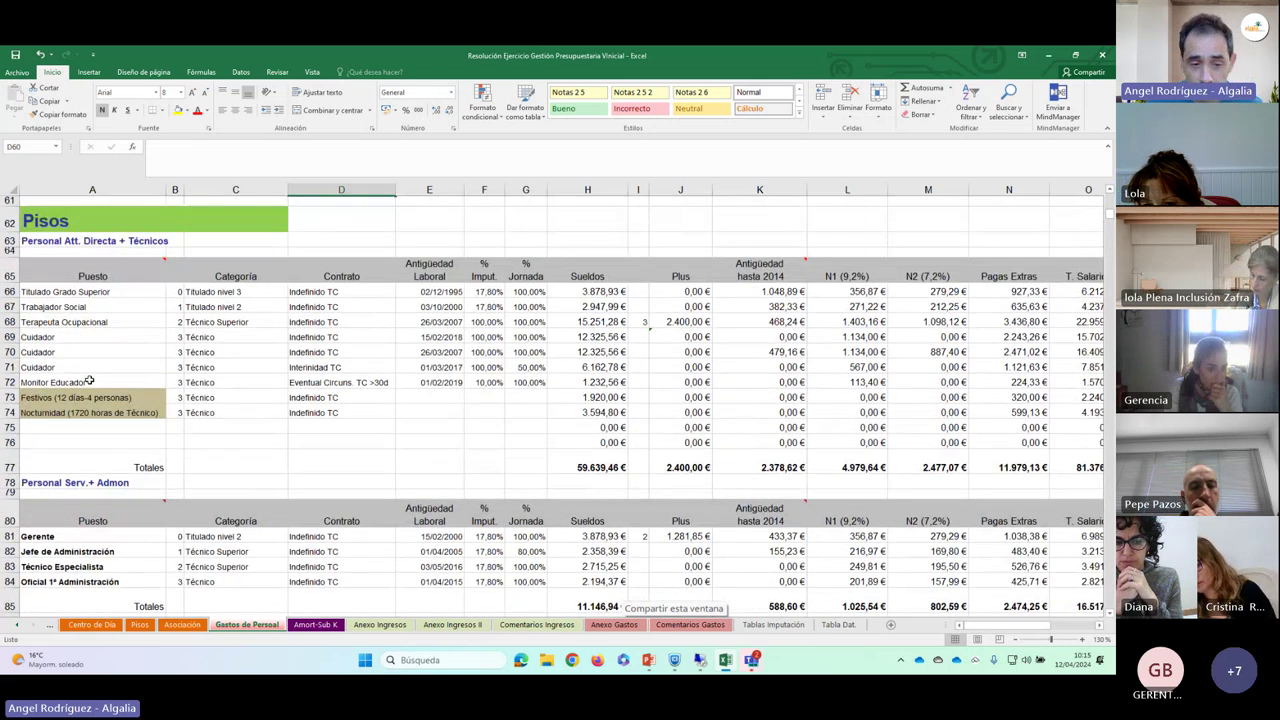
- Inspect the % Imput. formulas for the Pisos Gerente in F81 and Jefe de Administración in F82
{"action": "scroll", "coordinate": [90, 385], "scroll_direction": "down", "scroll_amount": 2}
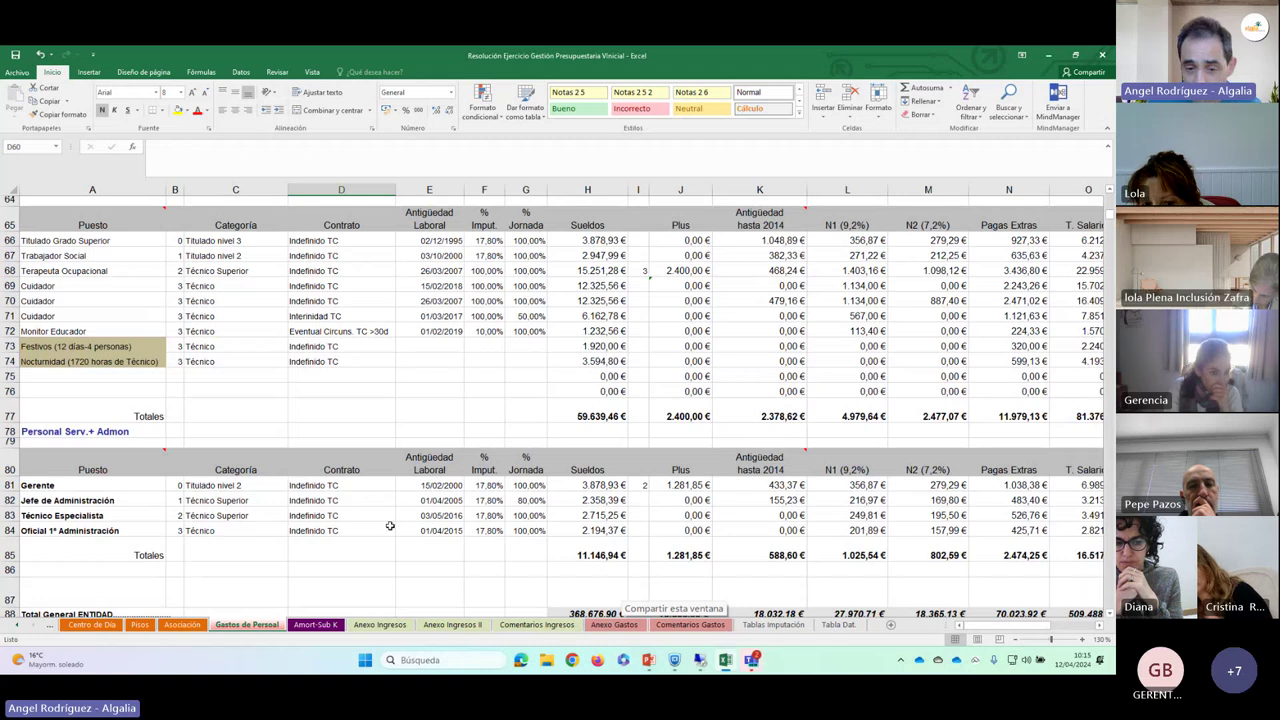
{"action": "left_click", "coordinate": [484, 485]}
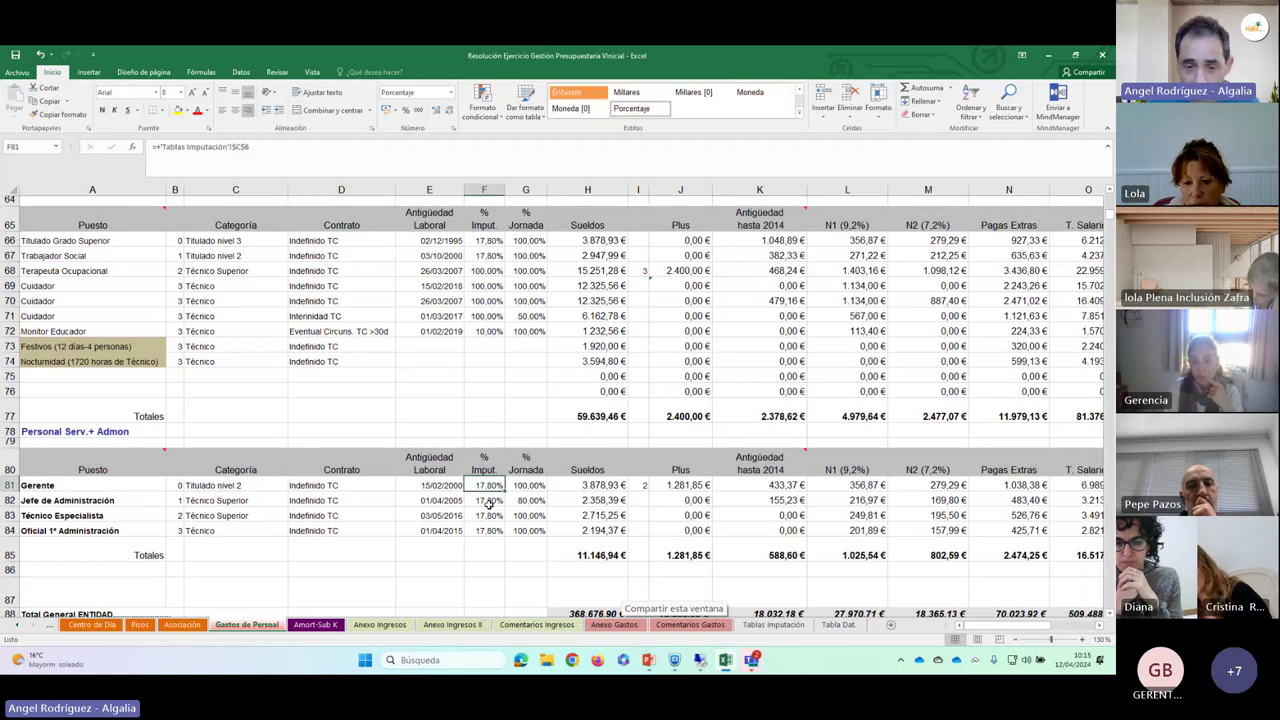
{"action": "left_click", "coordinate": [489, 501]}
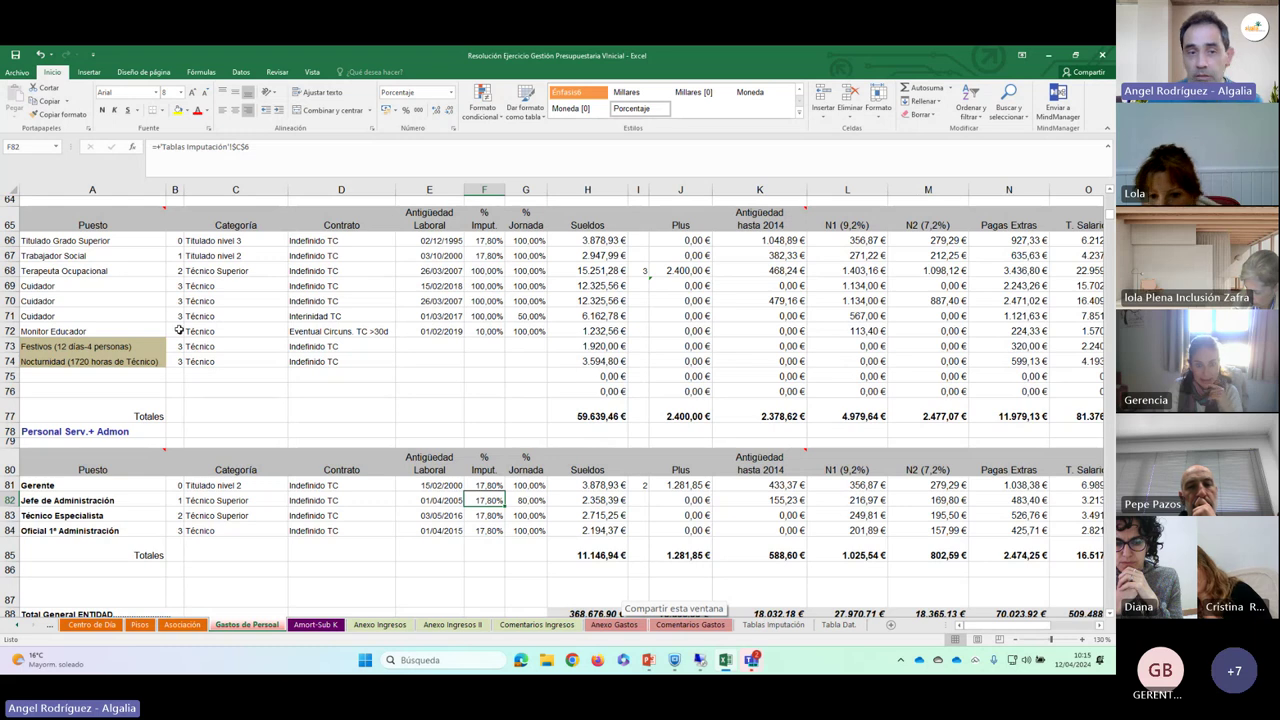
{"action": "scroll", "coordinate": [200, 300], "scroll_direction": "up", "scroll_amount": 1}
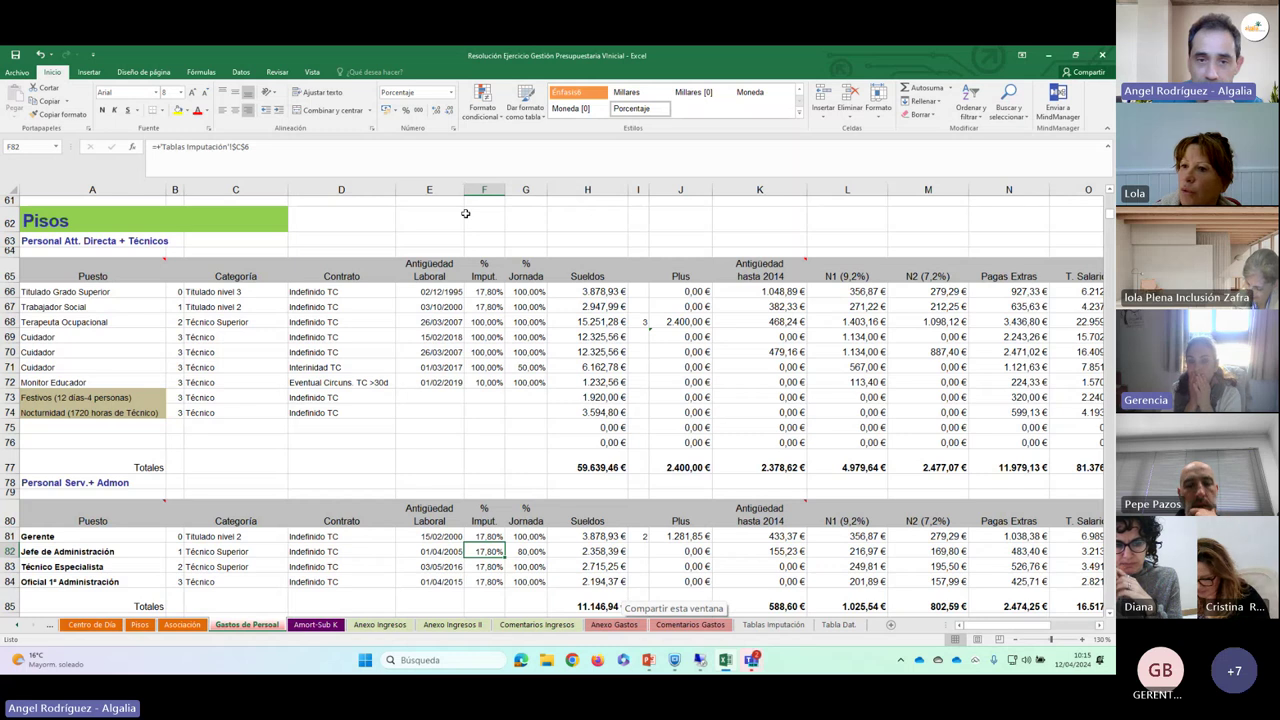
- Look back over the Centro de Día staff tables above Pisos and return to the Pisos Personal Att. Directa + Técnicos table
{"action": "left_click", "coordinate": [383, 224]}
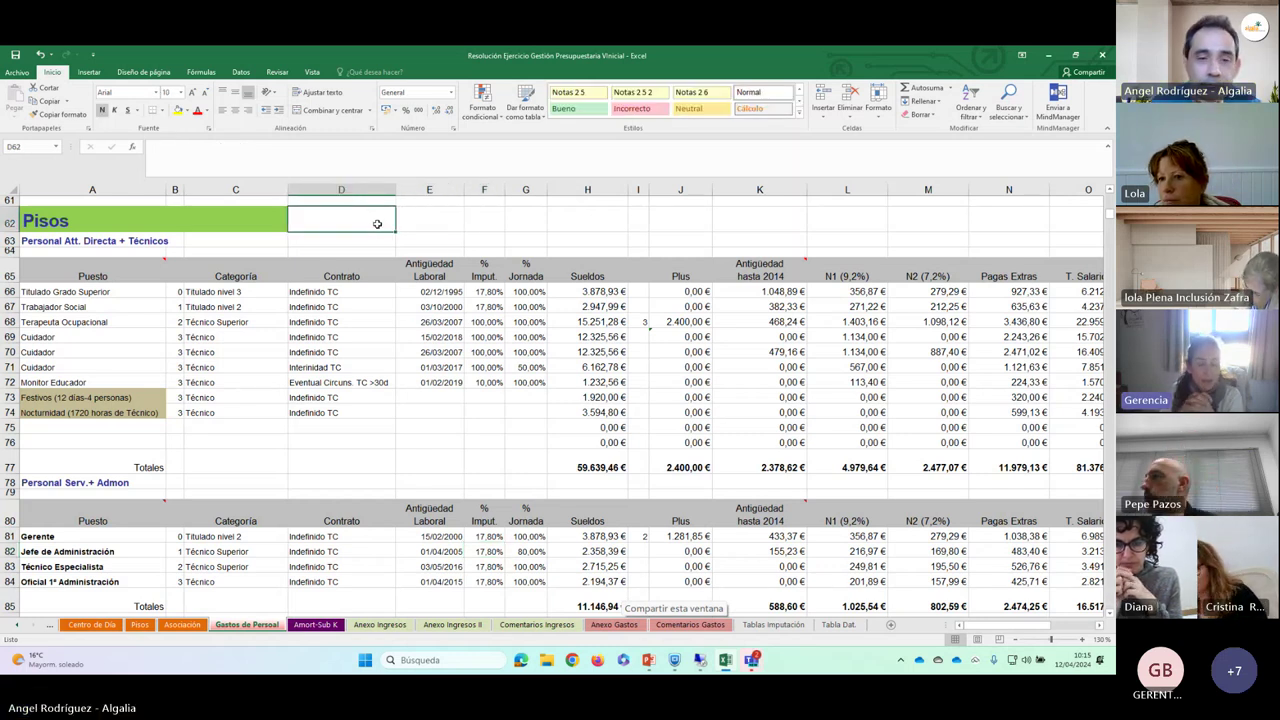
{"action": "scroll", "coordinate": [484, 302], "scroll_direction": "up", "scroll_amount": 13}
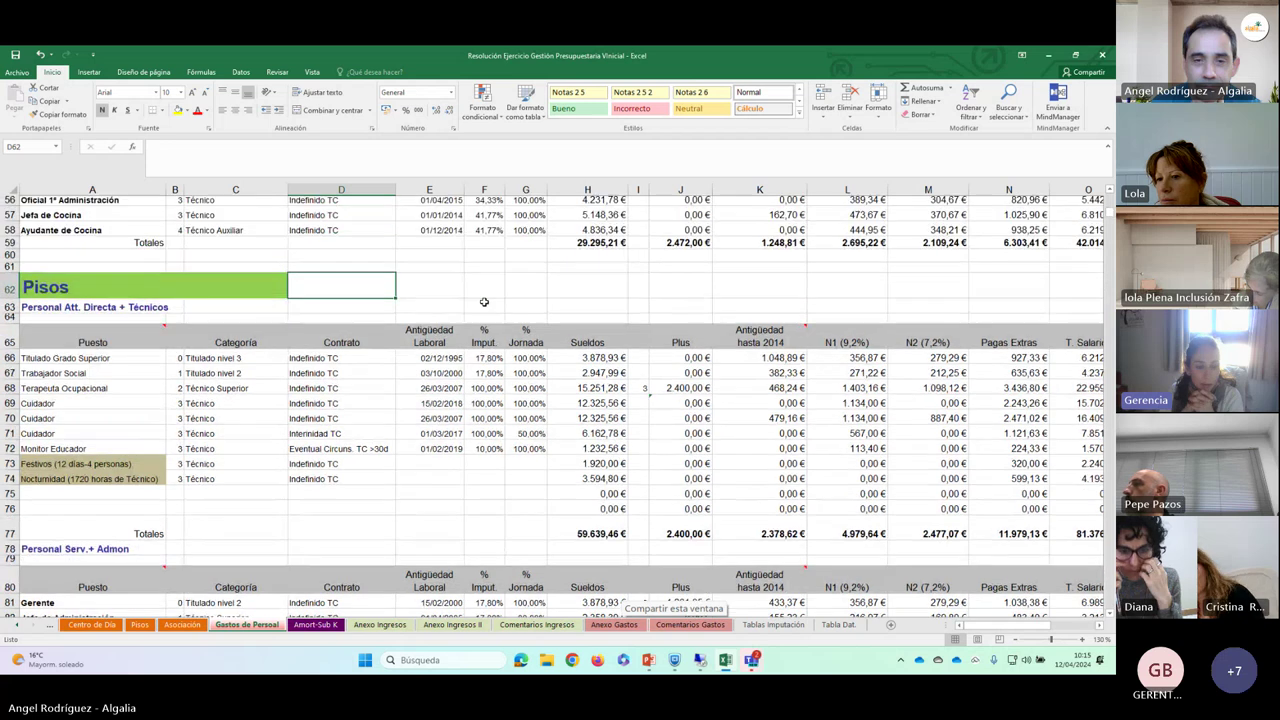
{"action": "scroll", "coordinate": [485, 295], "scroll_direction": "down", "scroll_amount": 2}
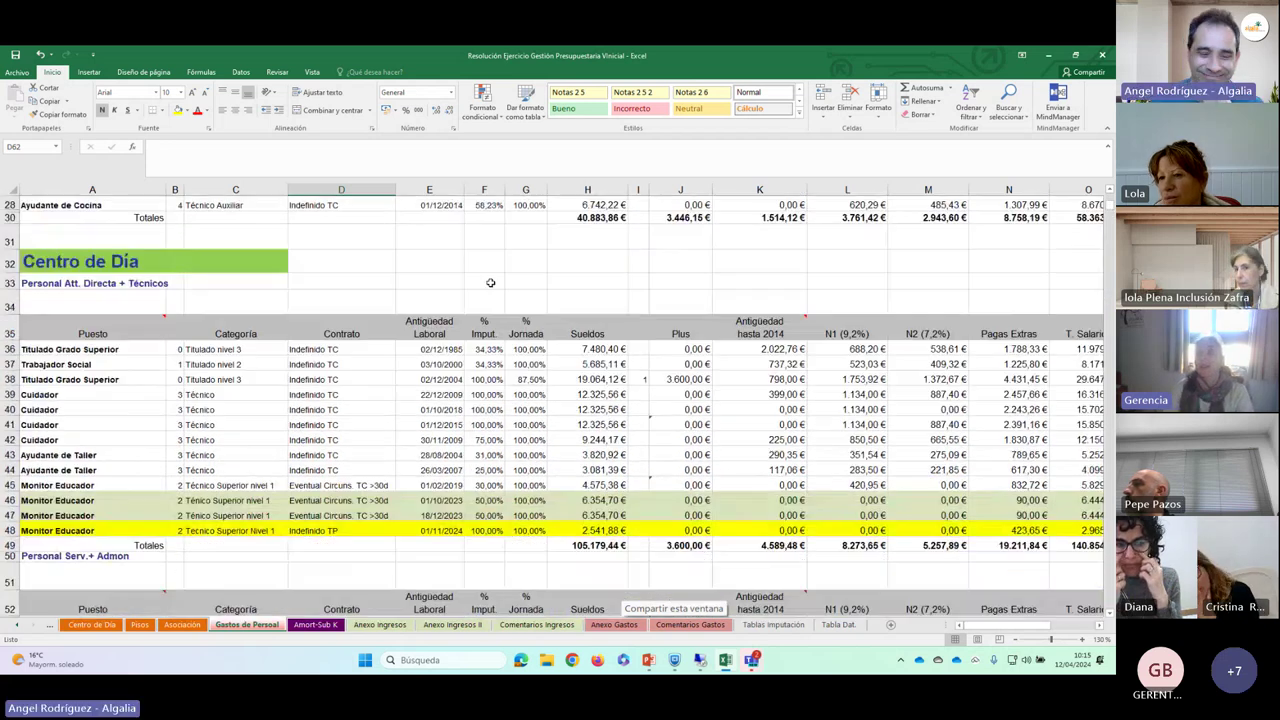
{"action": "scroll", "coordinate": [470, 316], "scroll_direction": "down", "scroll_amount": 1}
{"action": "scroll", "coordinate": [466, 314], "scroll_direction": "down", "scroll_amount": 5}
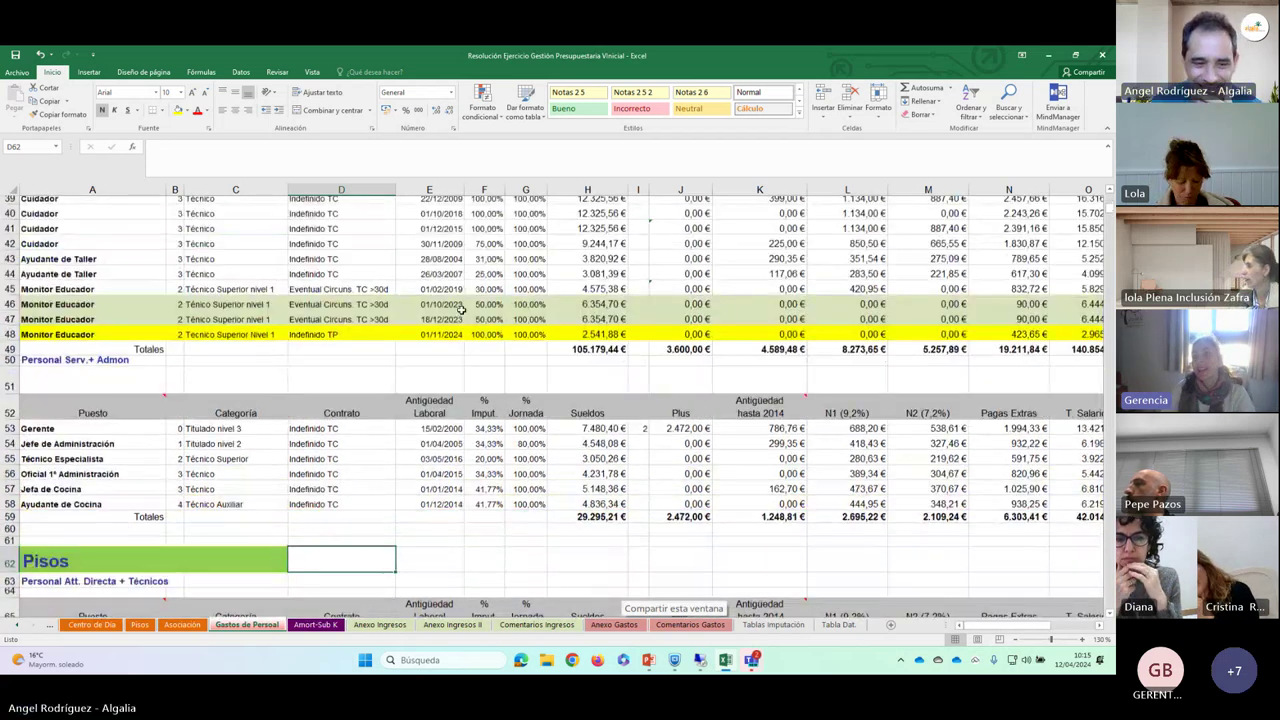
{"action": "scroll", "coordinate": [453, 308], "scroll_direction": "down", "scroll_amount": 3}
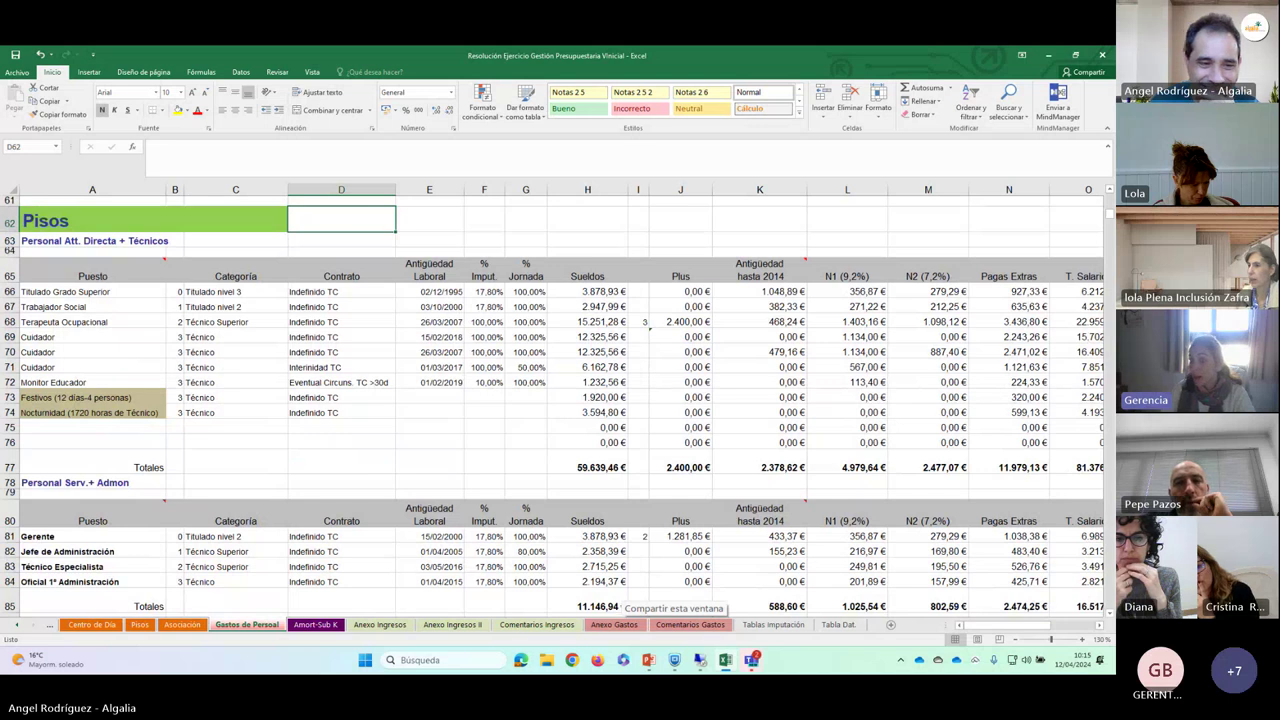
- Compare the Festivos (12 días-4 personas) entry in A73 with its Sueldos formula in H73
{"action": "left_click", "coordinate": [48, 399]}
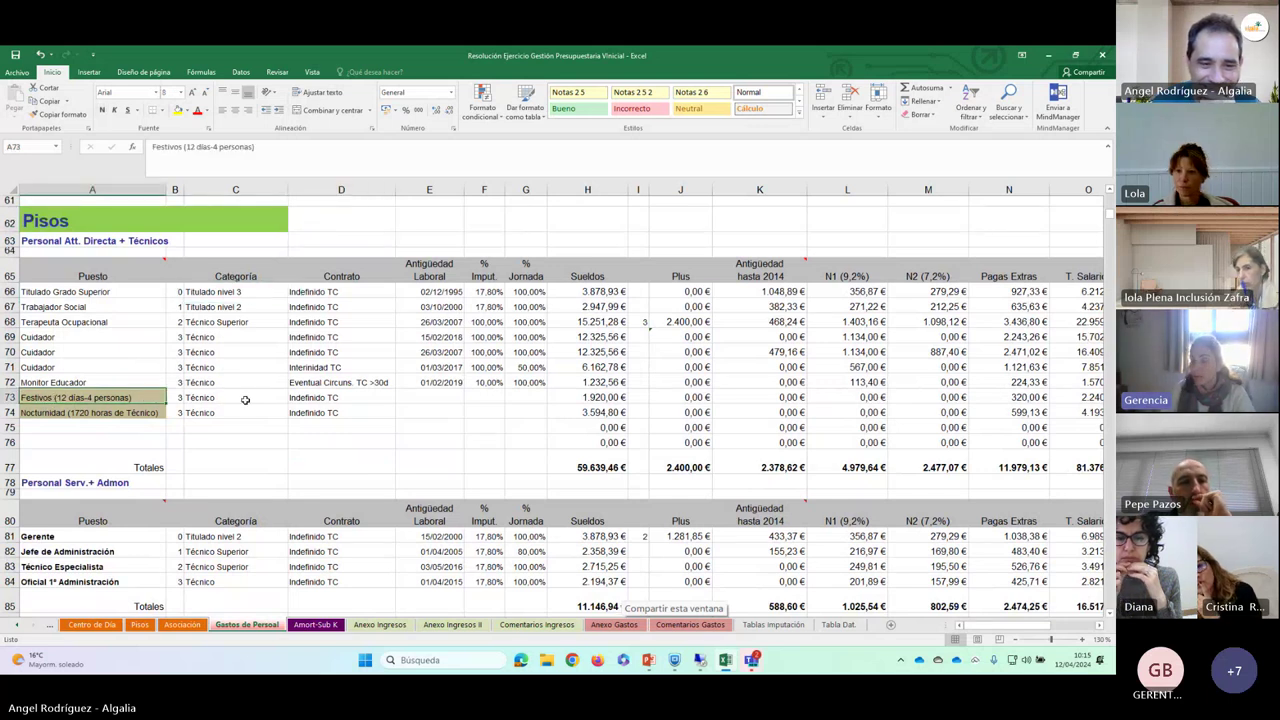
{"action": "left_click", "coordinate": [560, 401]}
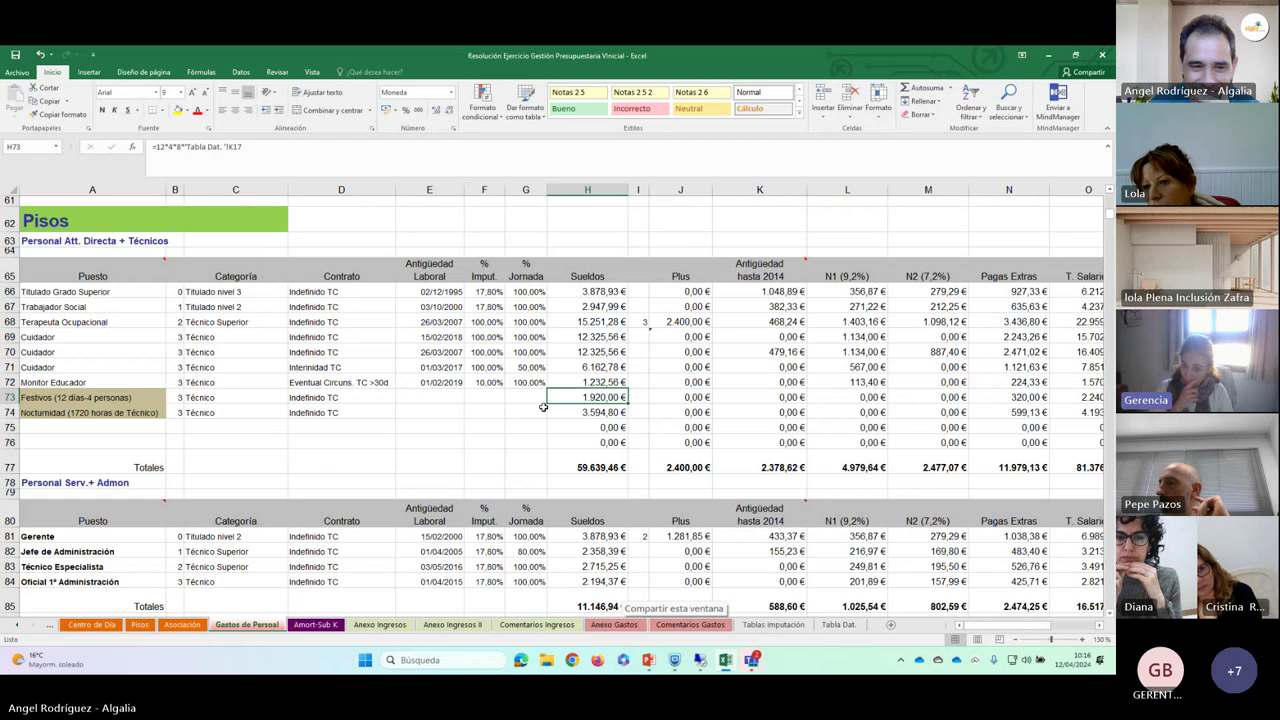
{"action": "left_click", "coordinate": [150, 396]}
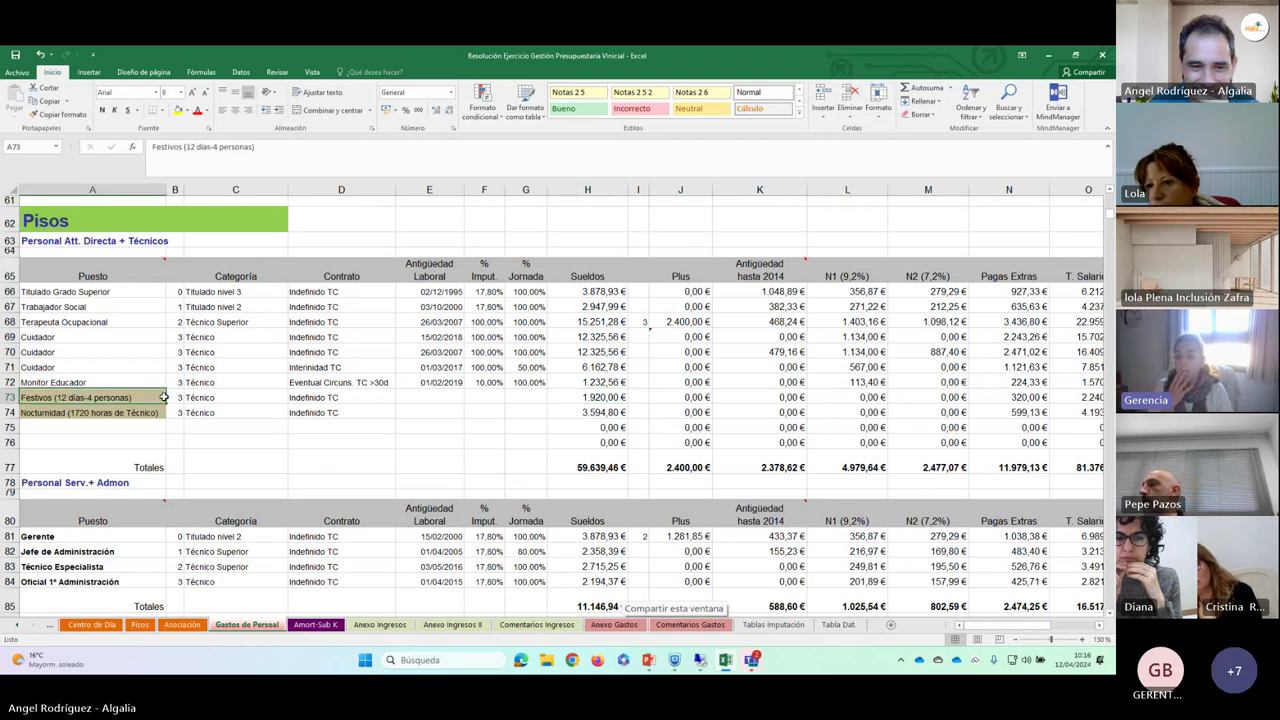
{"action": "left_click", "coordinate": [557, 397]}
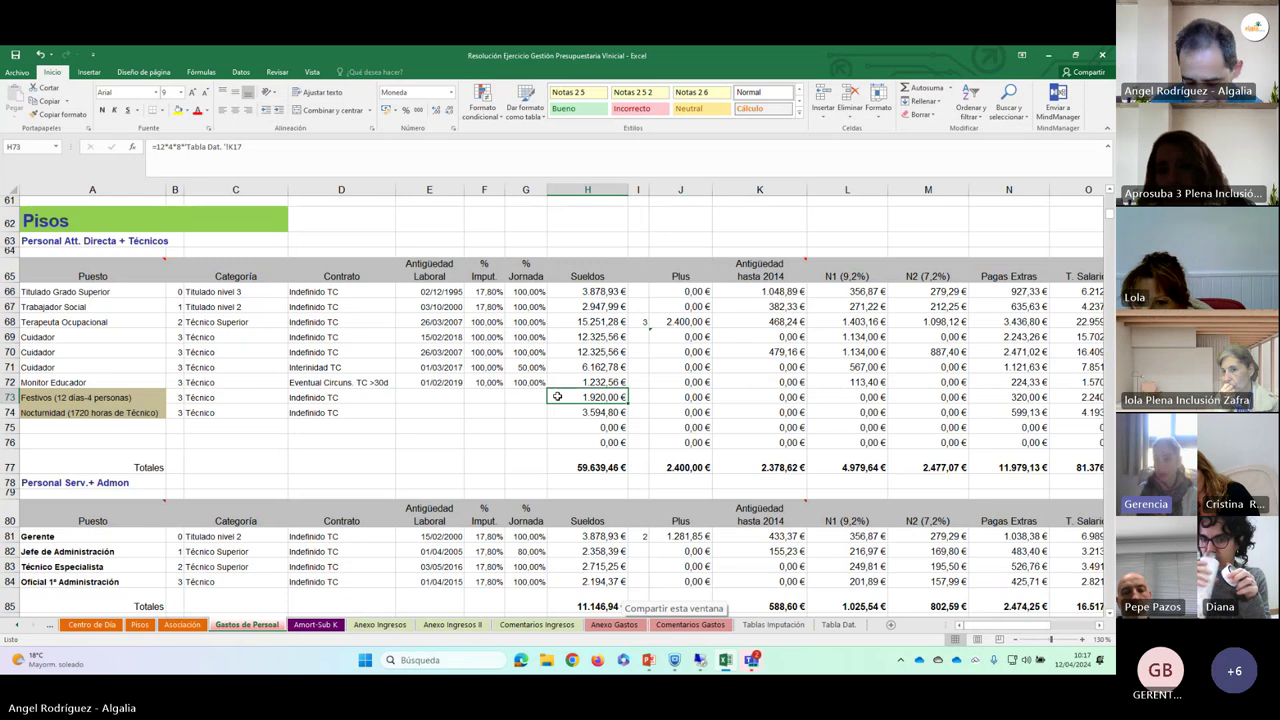
- Inspect the Plus and Antigüedad hasta 2014 formulas in Festivos row 73 and return to Sueldos in H73
{"action": "key", "text": "Right"}
{"action": "key", "text": "Right"}
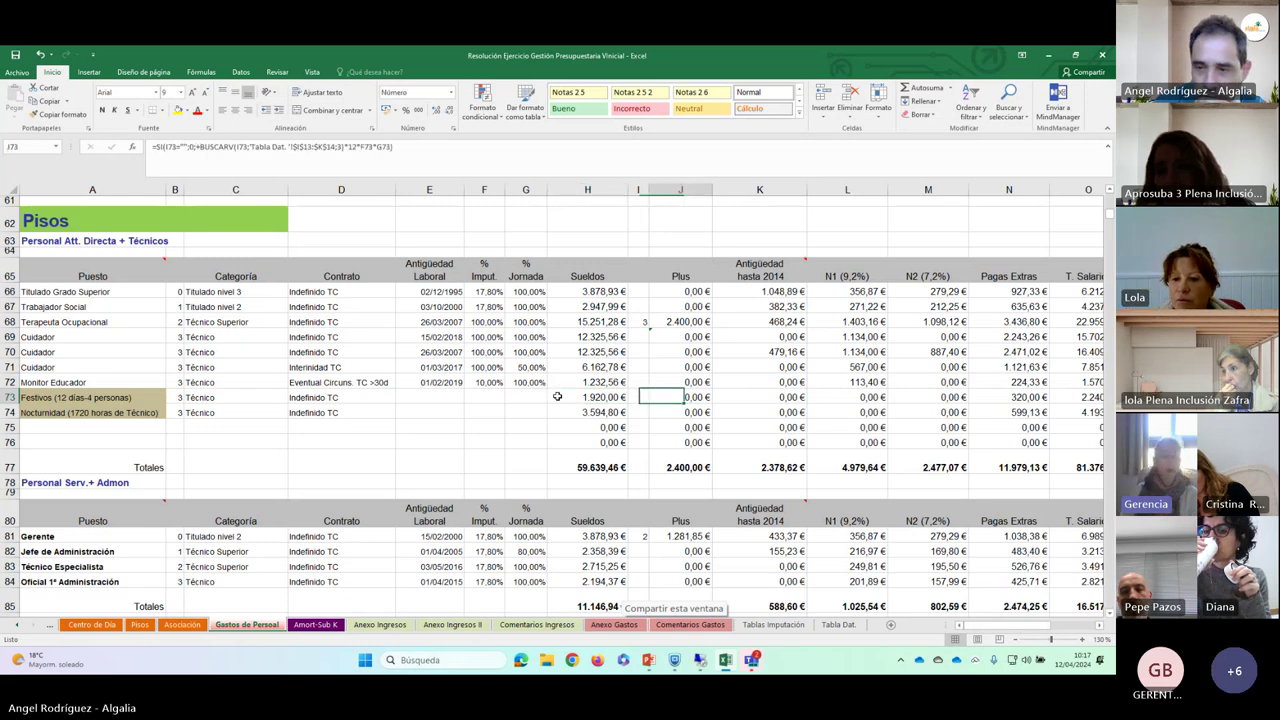
{"action": "key", "text": "Right"}
{"action": "key", "text": "Right"}
{"action": "key", "text": "Right"}
{"action": "key", "text": "Left"}
{"action": "key", "text": "Left"}
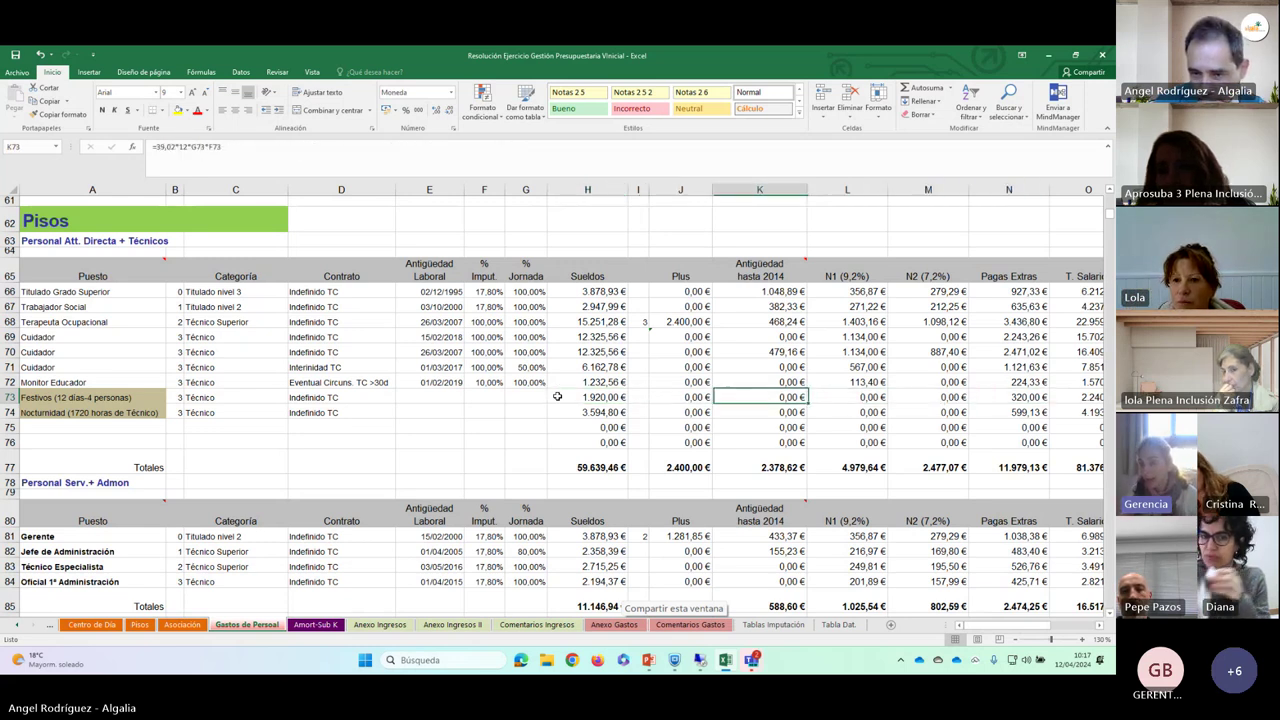
{"action": "key", "text": "Left"}
{"action": "key", "text": "Left"}
{"action": "key", "text": "Left"}
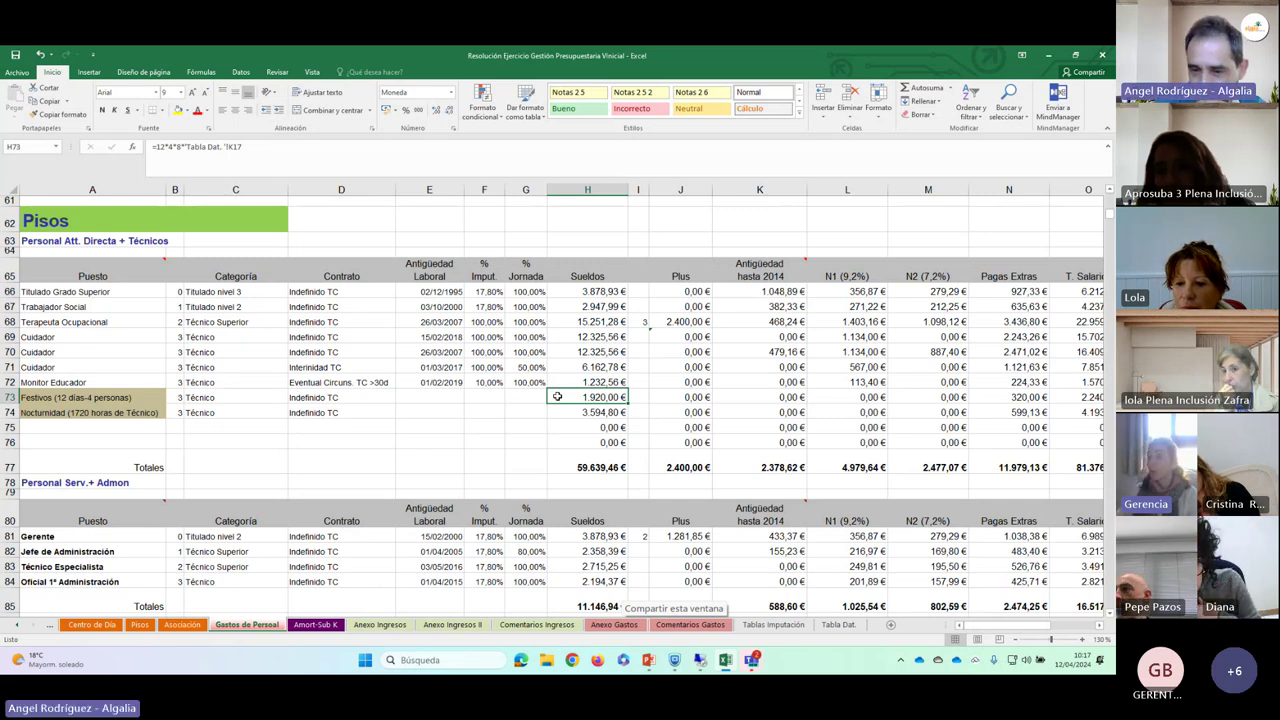
- Examine the Festivos row 73 formulas for Pagas Extras in N73 and S.Social in Q73
{"action": "key", "text": "Right"}
{"action": "key", "text": "Right"}
{"action": "key", "text": "Right"}
{"action": "key", "text": "Right"}
{"action": "key", "text": "Right"}
{"action": "key", "text": "Right"}
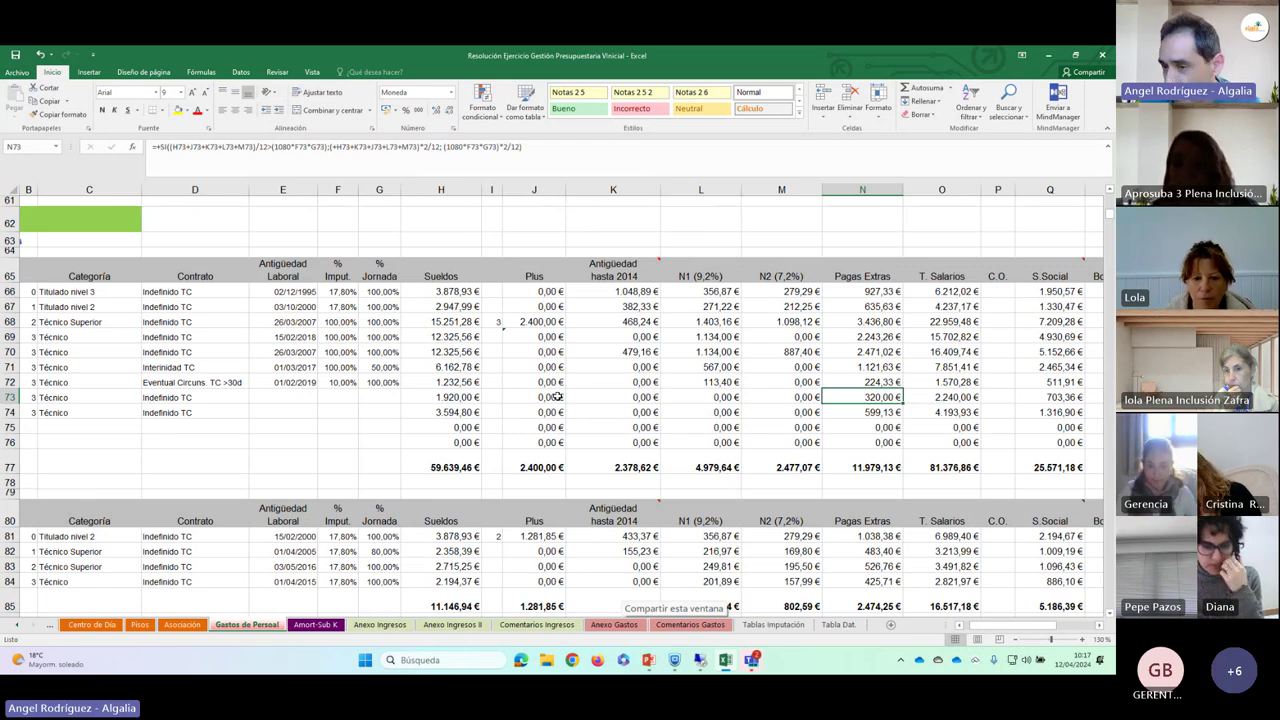
{"action": "key", "text": "Right"}
{"action": "key", "text": "Right"}
{"action": "key", "text": "Right"}
{"action": "key", "text": "Right"}
{"action": "key", "text": "Right"}
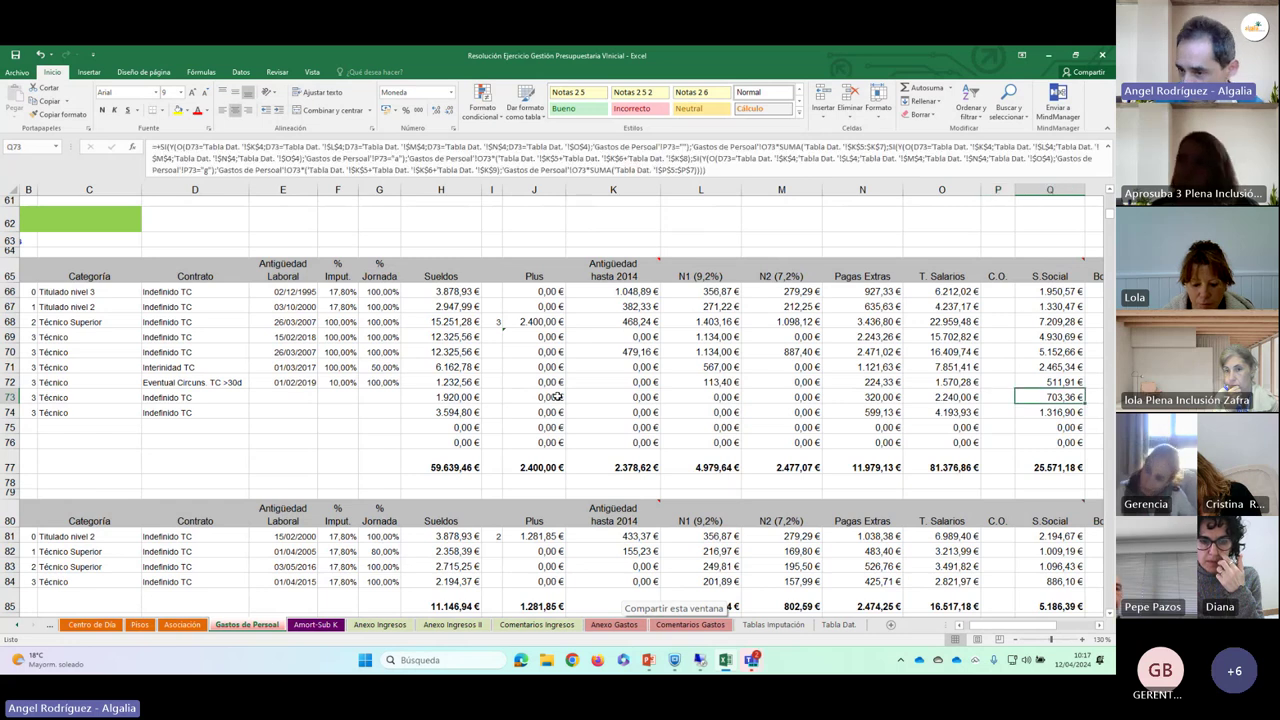
- Replace the Festivos Pagas Extras formula in N73 with 0
{"action": "key", "text": "Left"}
{"action": "key", "text": "Left"}
{"action": "key", "text": "Left"}
{"action": "key", "text": "Left"}
{"action": "key", "text": "Left"}
{"action": "key", "text": "Left"}
{"action": "key", "text": "Left"}
{"action": "key", "text": "Left"}
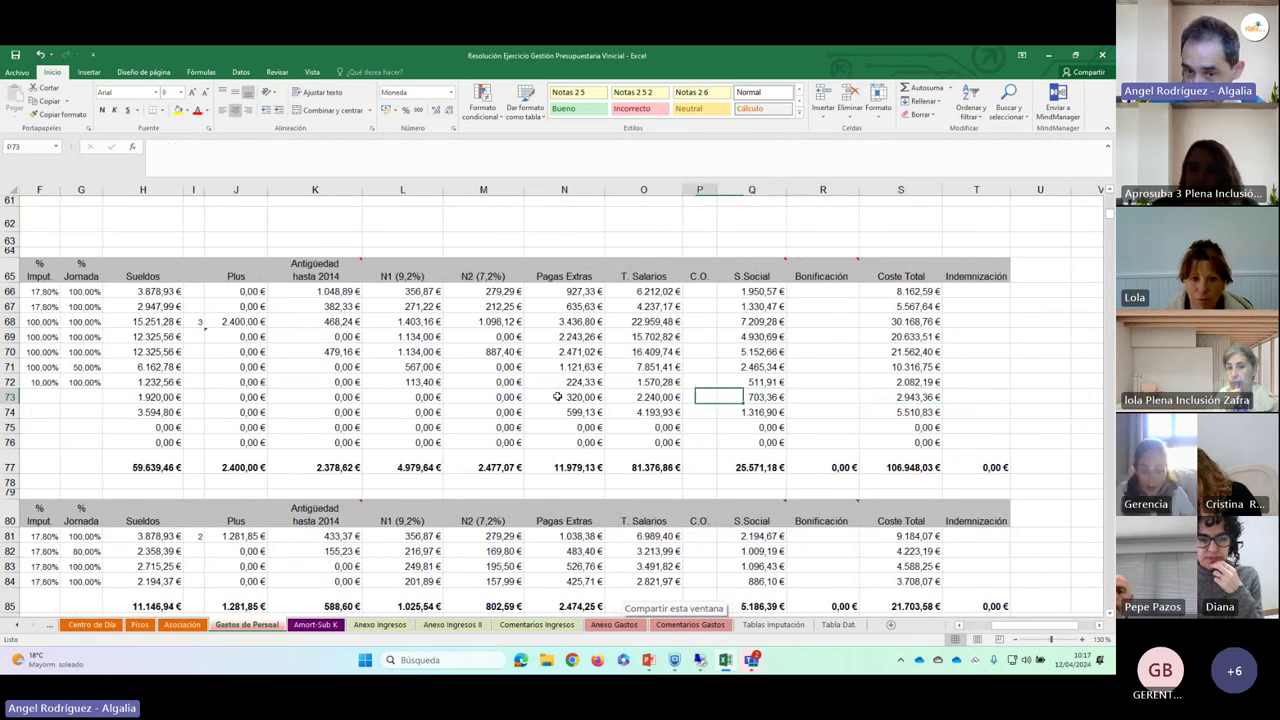
{"action": "key", "text": "Right"}
{"action": "key", "text": "Right"}
{"action": "key", "text": "Right"}
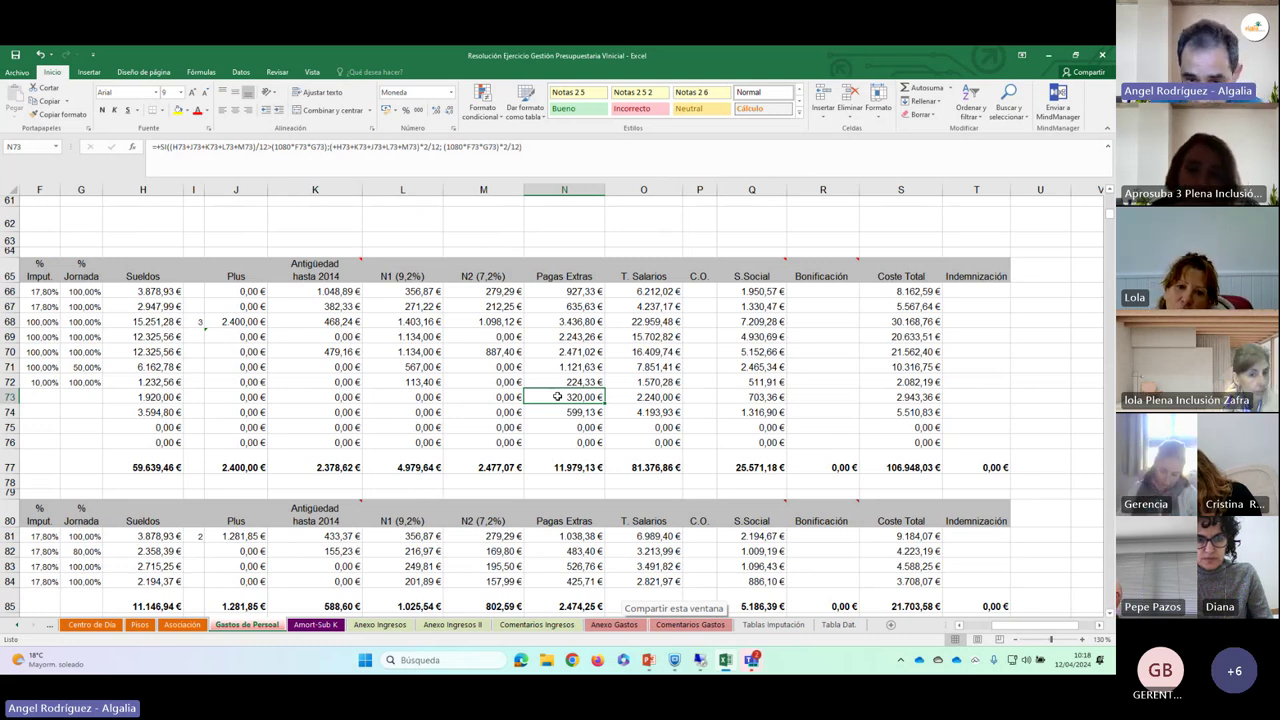
{"action": "type", "text": "0"}
{"action": "key", "text": "Return"}
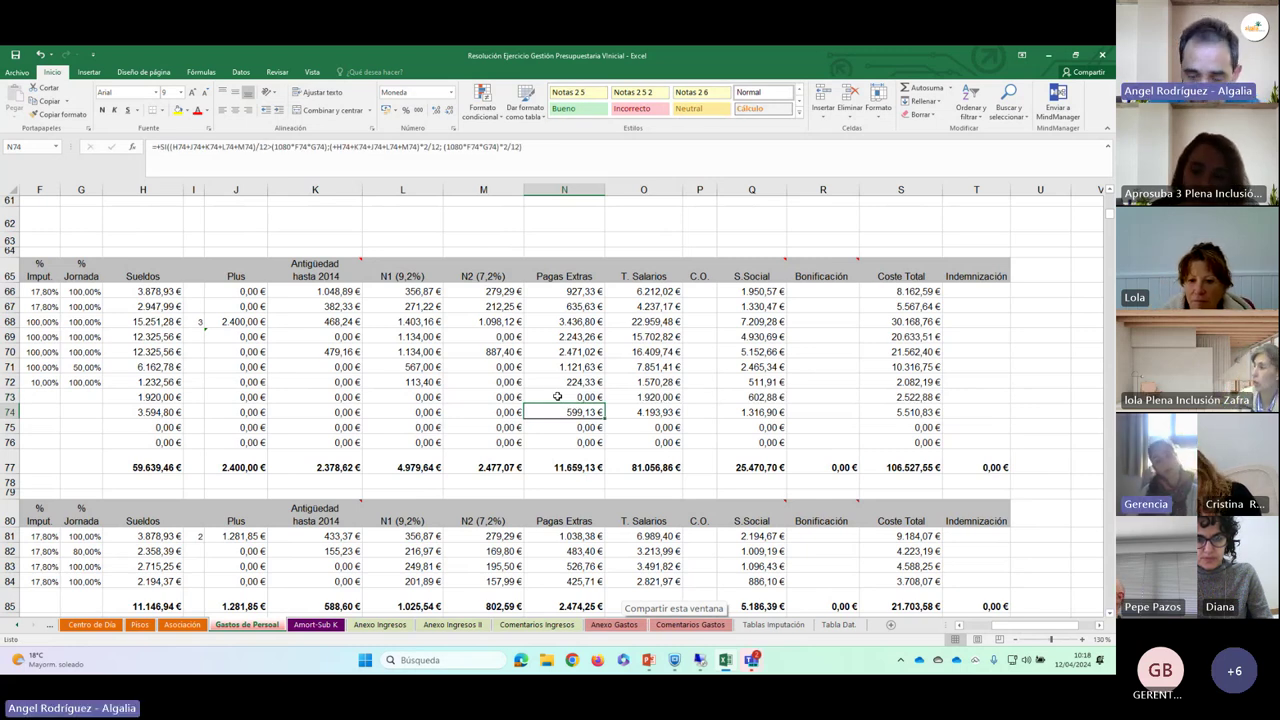
- Check Pagas Extras, Sueldos, S.Social and Coste Total for Festivos in row 73
{"action": "left_click", "coordinate": [557, 397]}
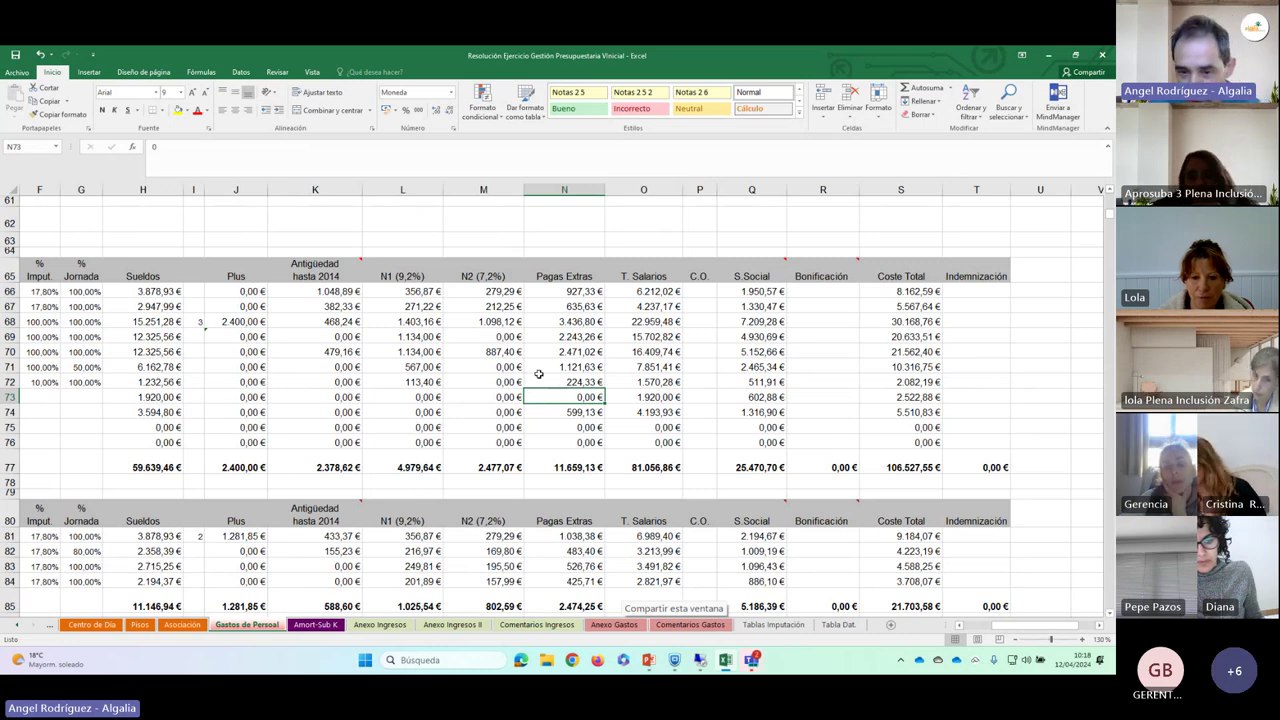
{"action": "left_click", "coordinate": [131, 396]}
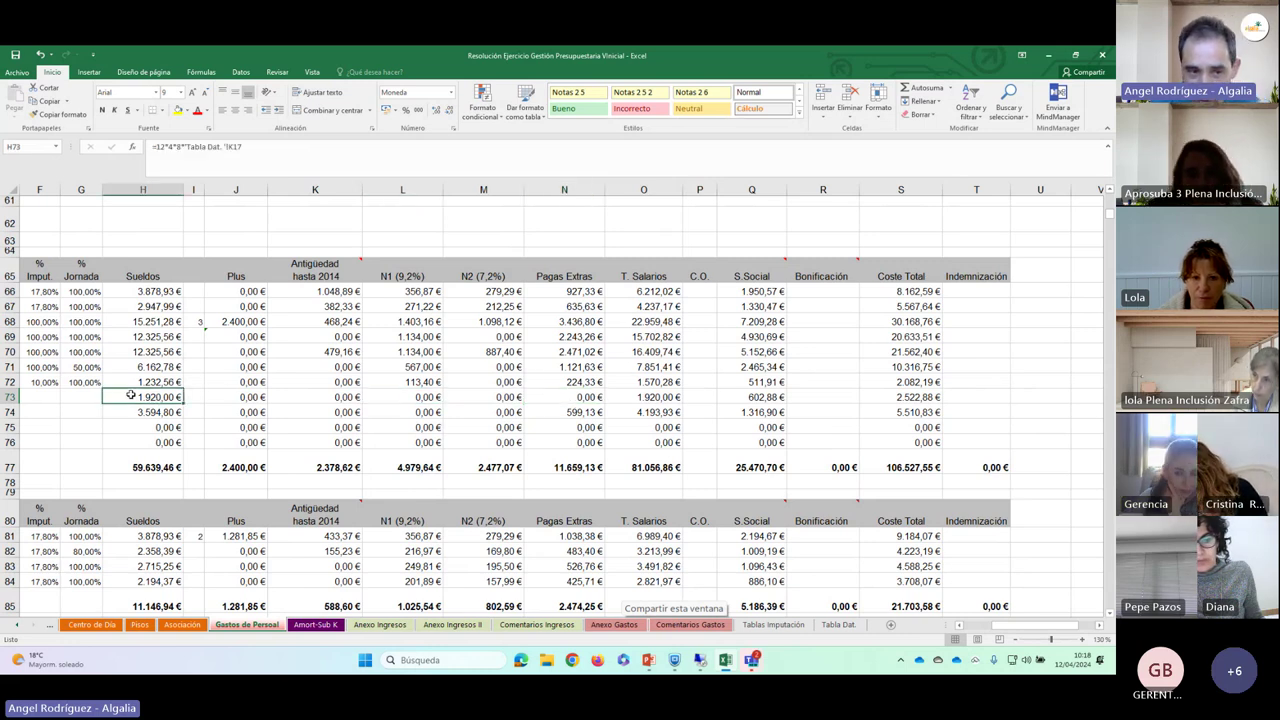
{"action": "left_click", "coordinate": [760, 395]}
{"action": "left_click", "coordinate": [916, 398]}
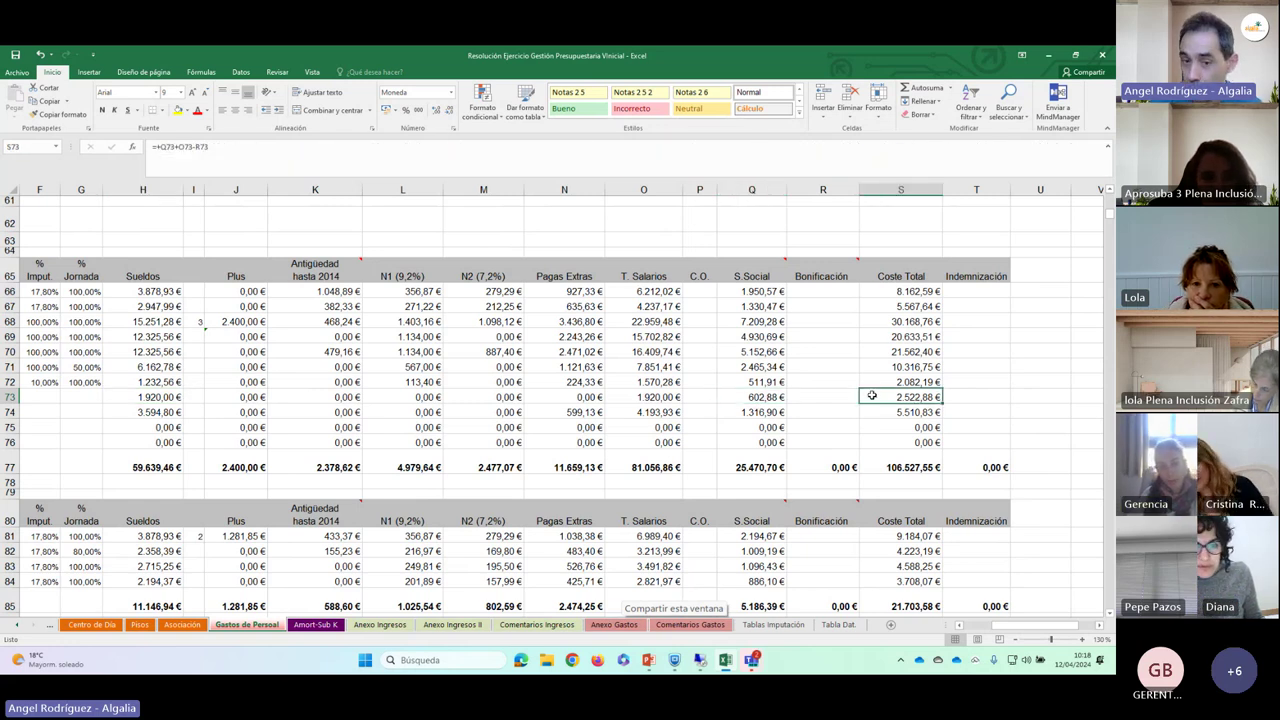
- Inspect Festivos row 73 from Pagas Extras back to the category code in B73, including N1 in L73 and % Imput. in F73
{"action": "left_click", "coordinate": [536, 397]}
{"action": "key", "text": "Left"}
{"action": "key", "text": "Left"}
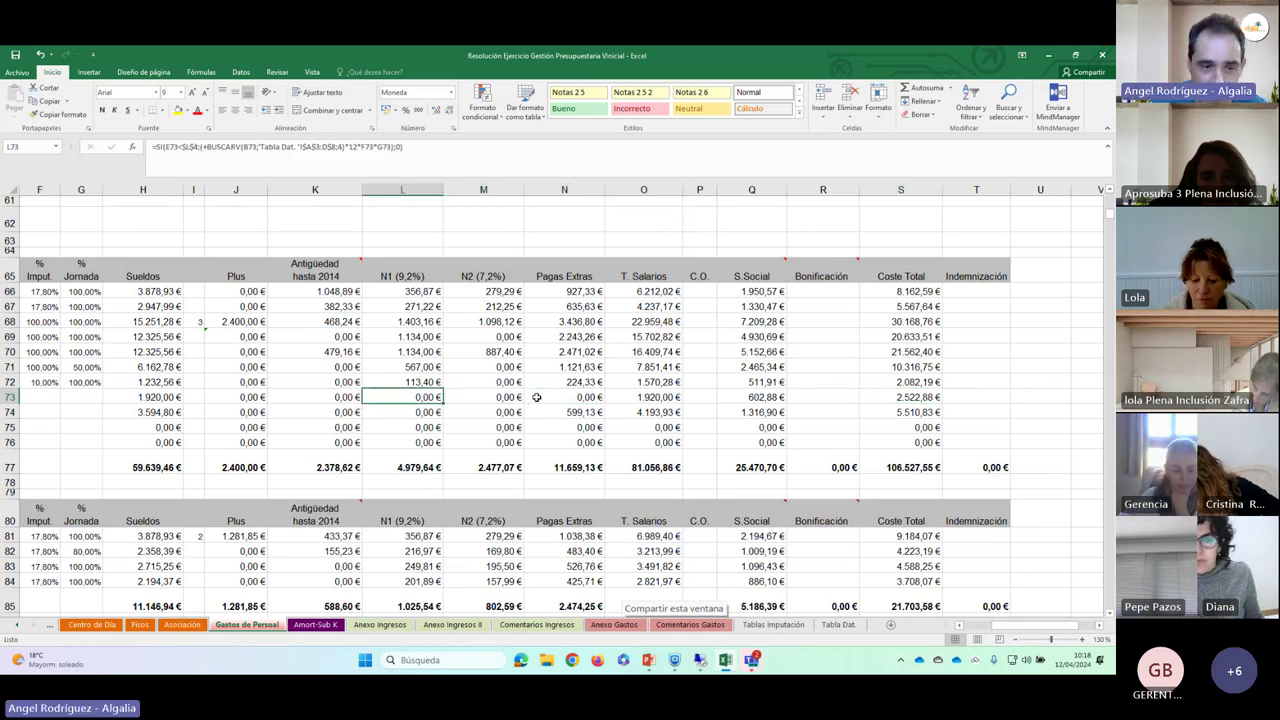
{"action": "key", "text": "Left"}
{"action": "key", "text": "Left"}
{"action": "key", "text": "Left"}
{"action": "key", "text": "Left"}
{"action": "key", "text": "Left"}
{"action": "key", "text": "Left"}
{"action": "key", "text": "Left"}
{"action": "key", "text": "Left"}
{"action": "key", "text": "Left"}
{"action": "key", "text": "Left"}
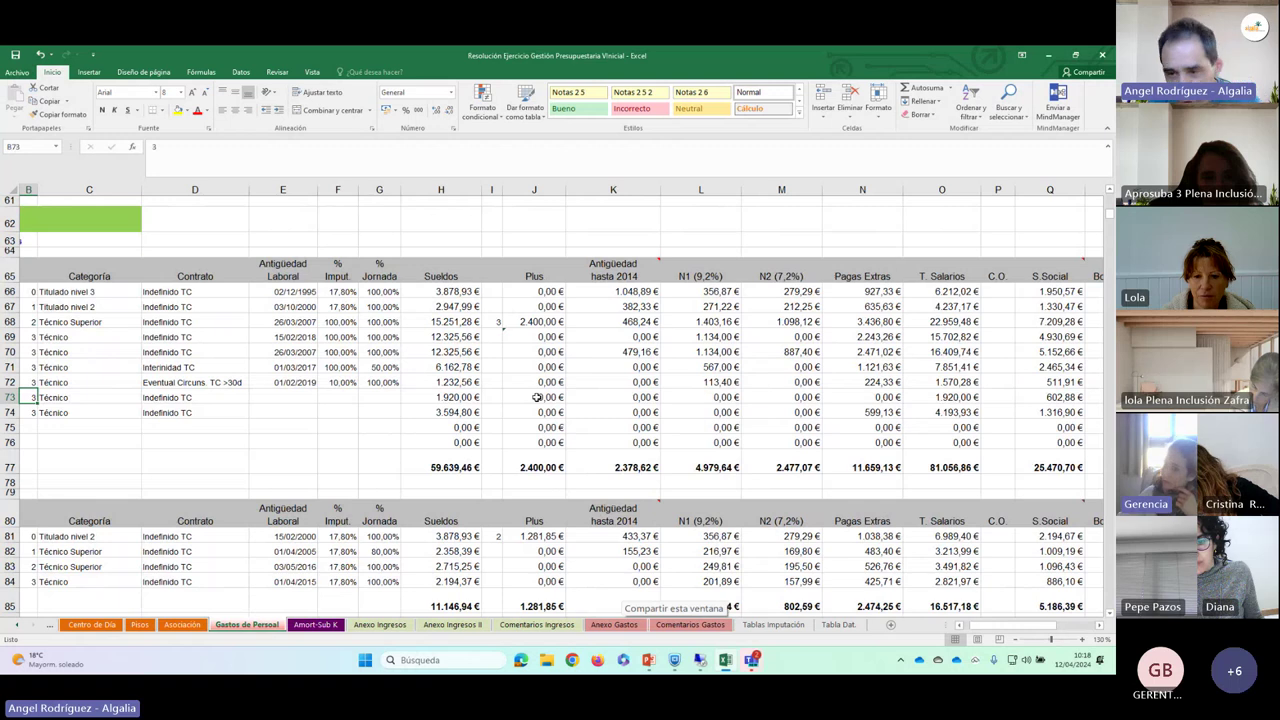
{"action": "key", "text": "Right"}
{"action": "key", "text": "Right"}
{"action": "key", "text": "Right"}
{"action": "key", "text": "Right"}
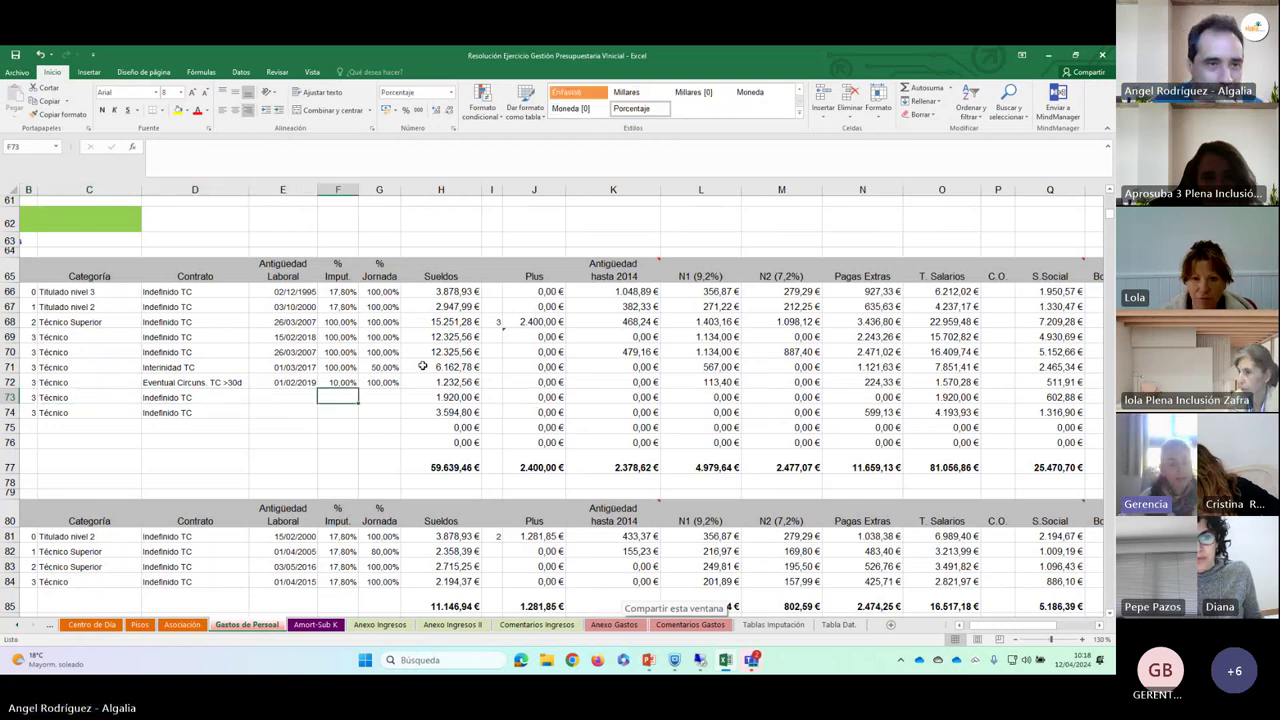
- Undo the Pagas Extras change in N73 and view the Pisos totals below it
{"action": "left_click", "coordinate": [40, 56]}
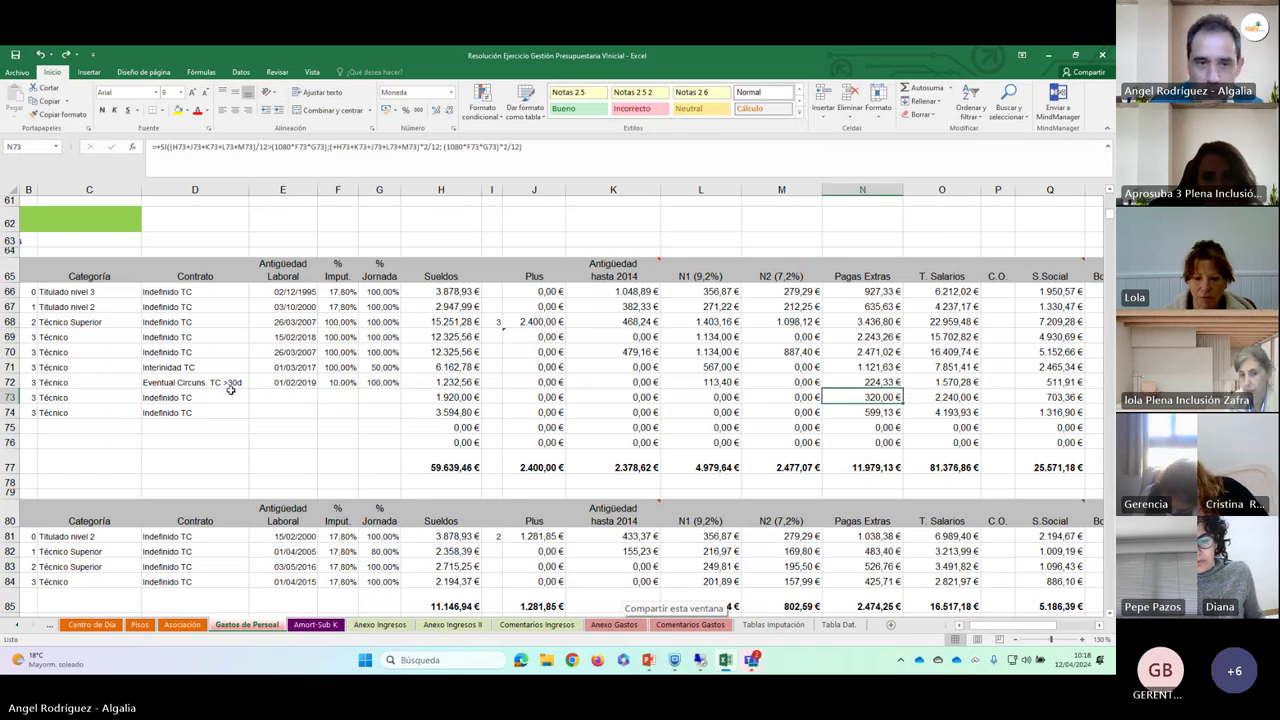
{"action": "scroll", "coordinate": [287, 352], "scroll_direction": "down", "scroll_amount": 4}
{"action": "scroll", "coordinate": [287, 352], "scroll_direction": "up", "scroll_amount": 4}
{"action": "scroll", "coordinate": [287, 352], "scroll_direction": "down", "scroll_amount": 2}
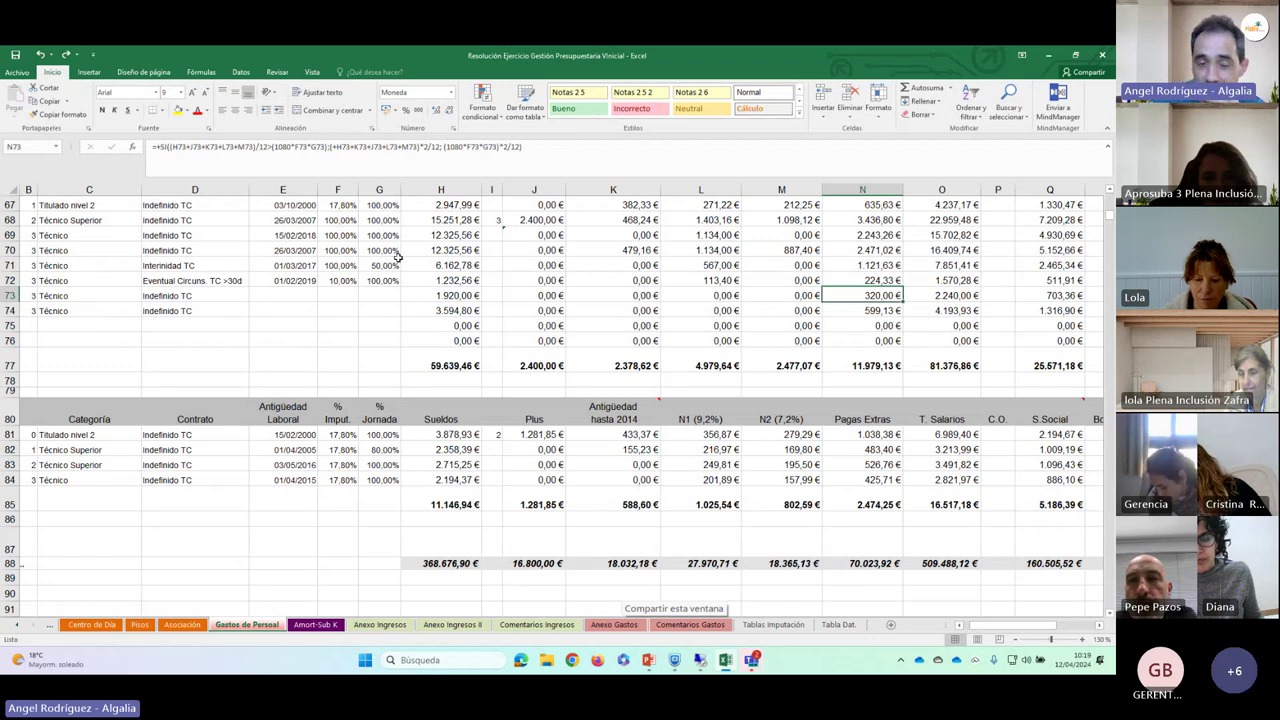
{"action": "scroll", "coordinate": [400, 262], "scroll_direction": "up", "scroll_amount": 2}
- Review the Centro de Día Titulado Grado Superior entry in row 36, covering its Puesto, Categoría and Contrato fields
{"action": "scroll", "coordinate": [400, 262], "scroll_direction": "up", "scroll_amount": 9}
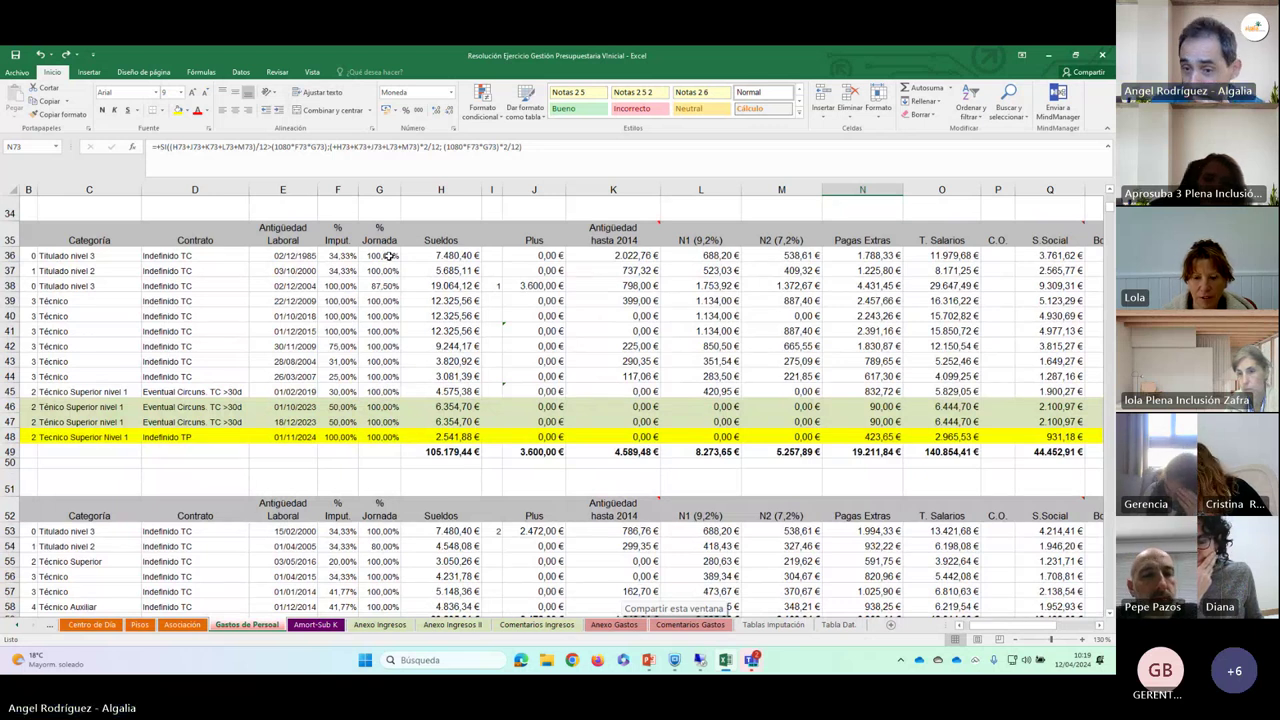
{"action": "left_click", "coordinate": [53, 258]}
{"action": "key", "text": "Home"}
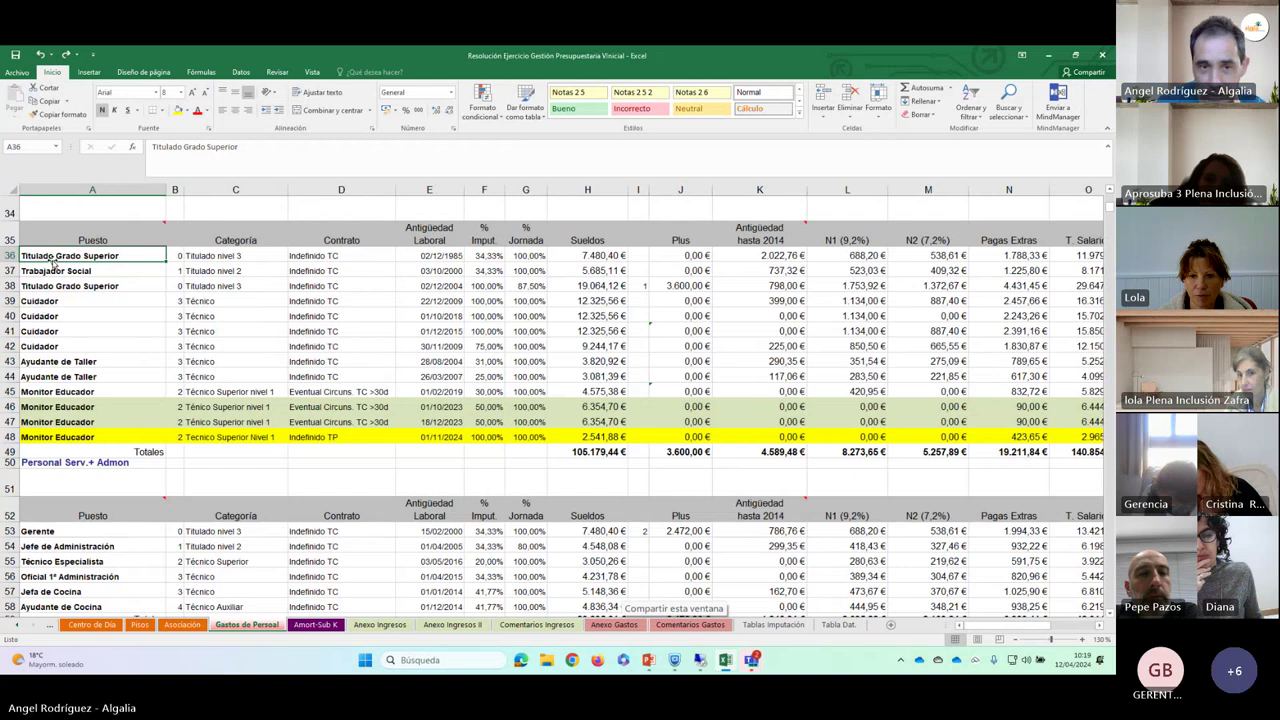
{"action": "key", "text": "Right"}
{"action": "key", "text": "Right"}
{"action": "key", "text": "Right"}
{"action": "key", "text": "Right"}
{"action": "key", "text": "Right"}
{"action": "key", "text": "Left"}
{"action": "key", "text": "Left"}
{"action": "key", "text": "Left"}
{"action": "key", "text": "Left"}
{"action": "key", "text": "Left"}
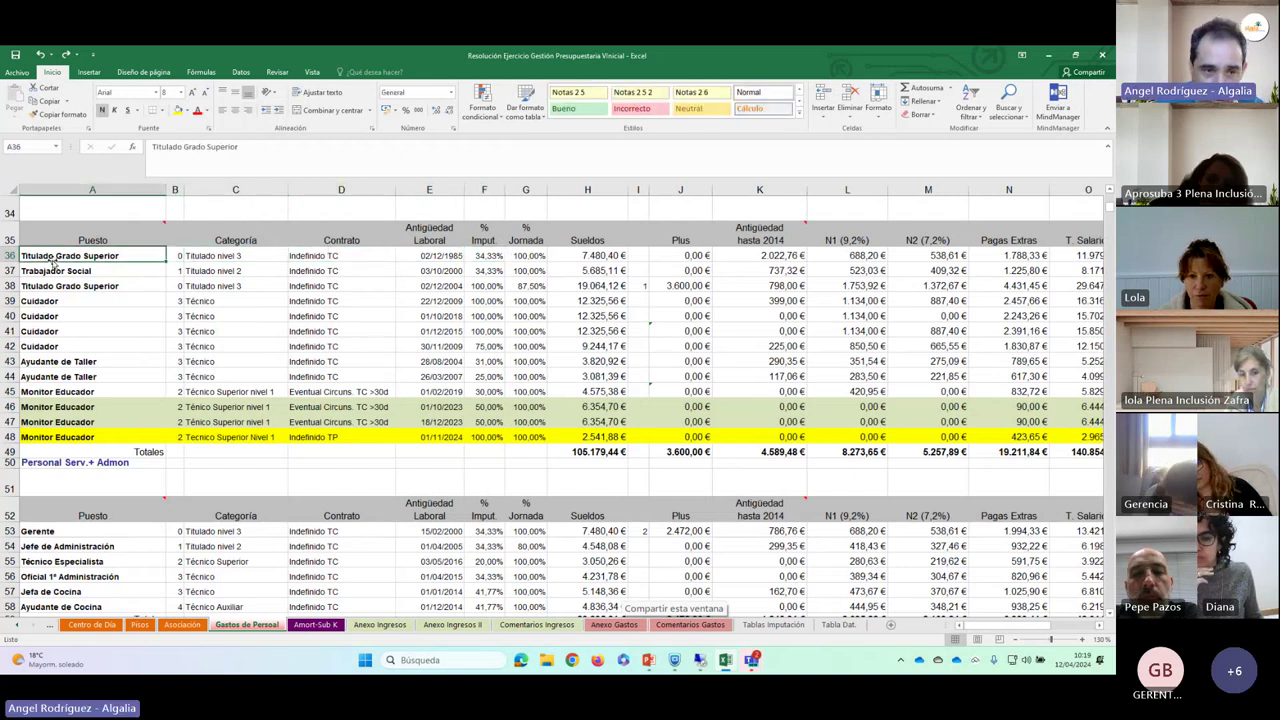
{"action": "key", "text": "Right"}
{"action": "key", "text": "Right"}
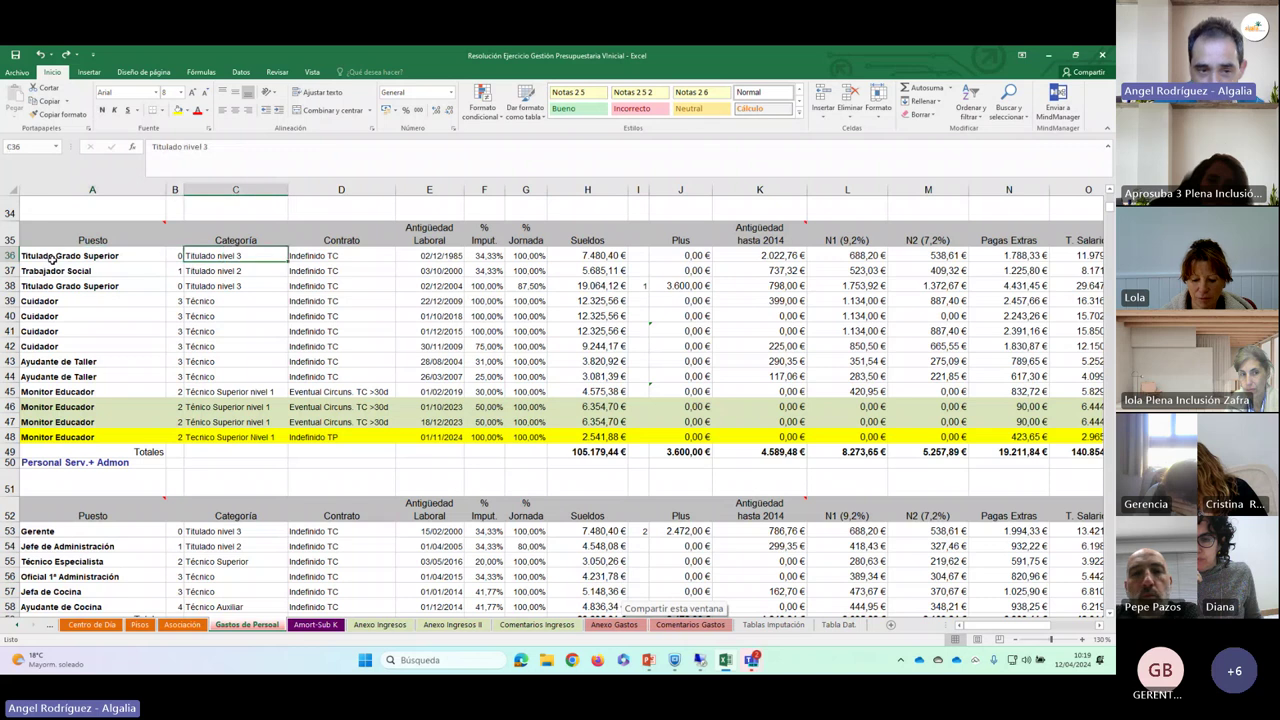
{"action": "key", "text": "Right"}
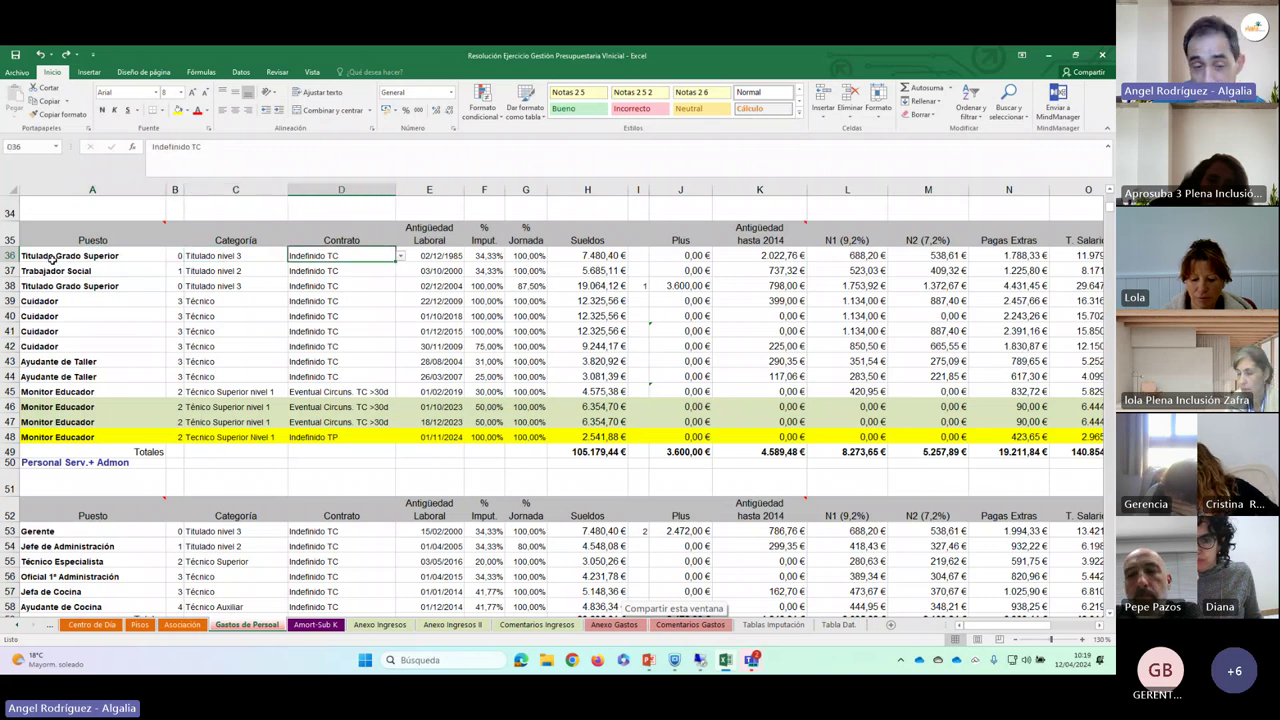
- Check the Centro de Día posts from Titulado Grado Superior to Cuidador in A36:A39 and the Contrato entry in D38
{"action": "left_click", "coordinate": [51, 258]}
{"action": "key", "text": "Down"}
{"action": "key", "text": "Down"}
{"action": "key", "text": "Down"}
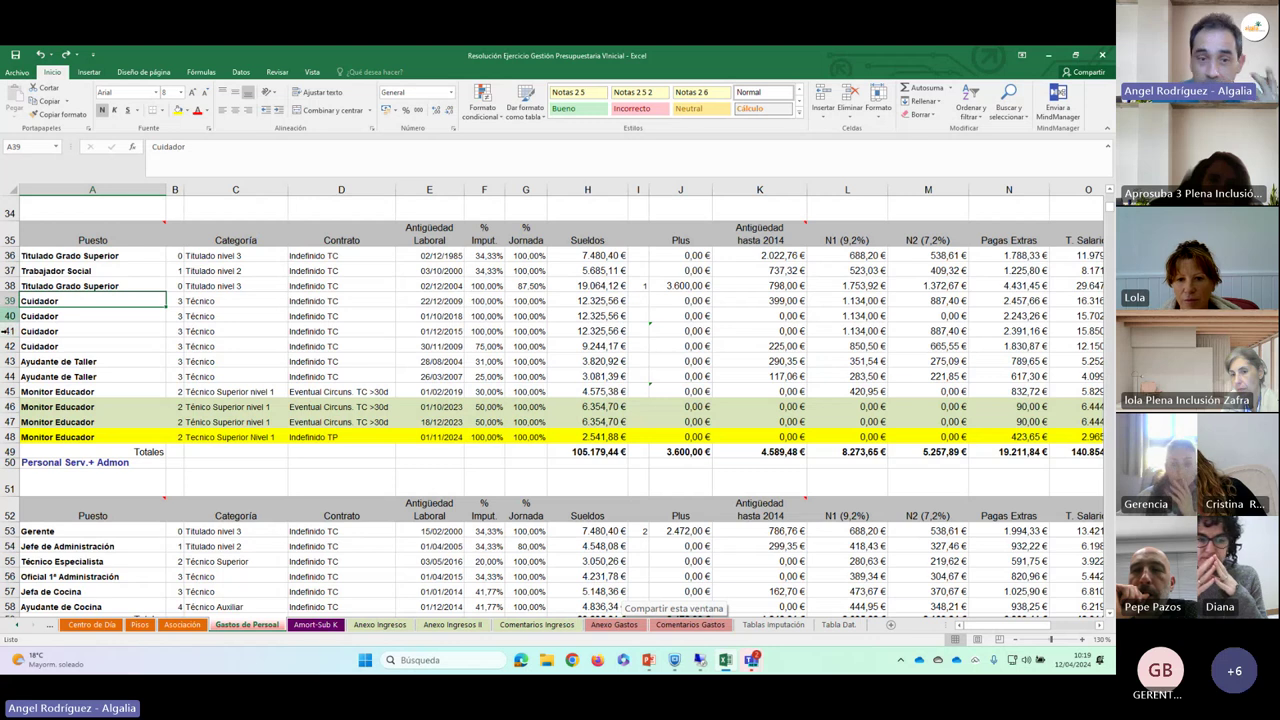
{"action": "key", "text": "Right"}
{"action": "key", "text": "Right"}
{"action": "key", "text": "Right"}
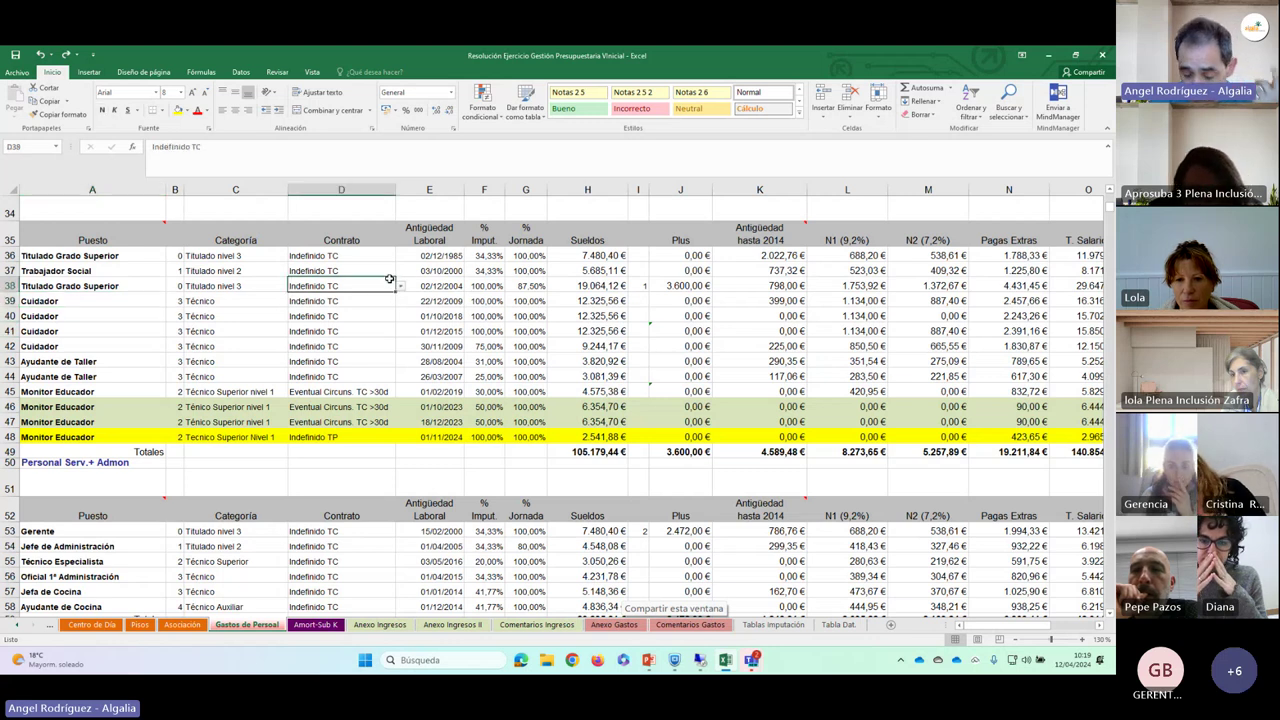
- Return to the Centro de Día heading in A32 above the Personal Att. Directa + Técnicos table
{"action": "key", "text": "Up"}
{"action": "key", "text": "Up"}
{"action": "key", "text": "Up"}
{"action": "key", "text": "Up"}
{"action": "key", "text": "Up"}
{"action": "key", "text": "Up"}
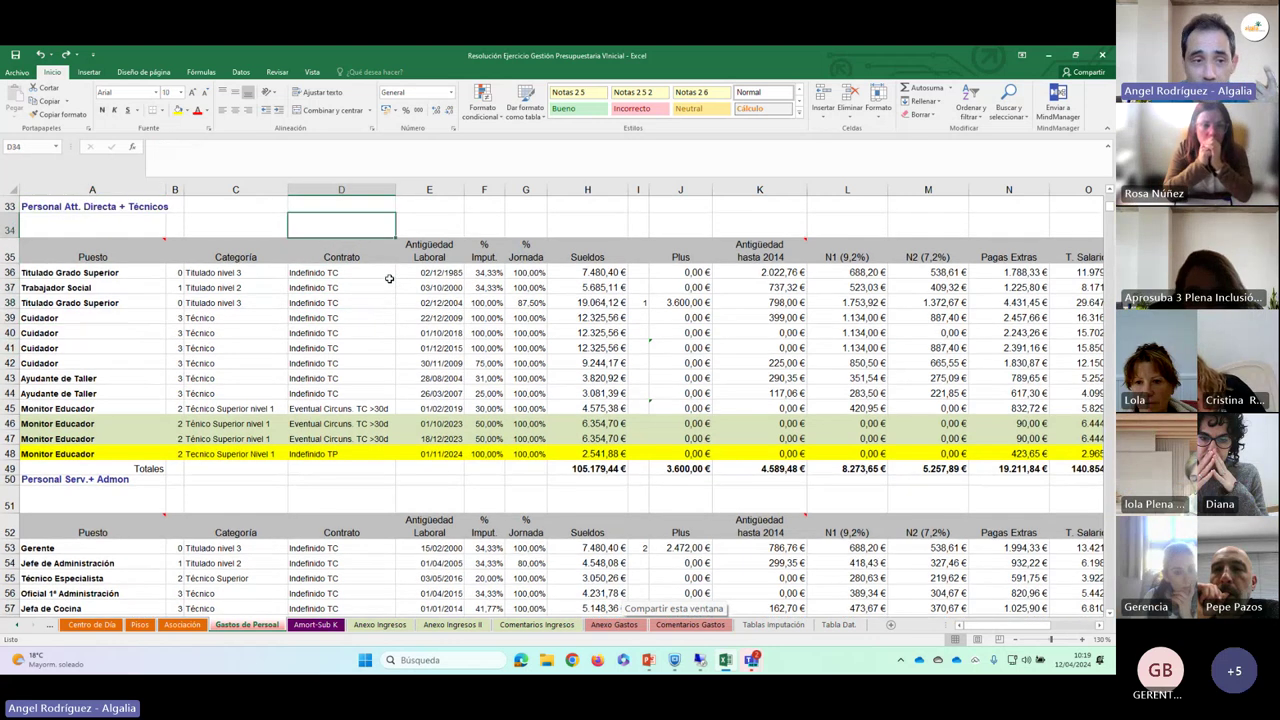
{"action": "key", "text": "Left"}
{"action": "key", "text": "Left"}
{"action": "key", "text": "Left"}
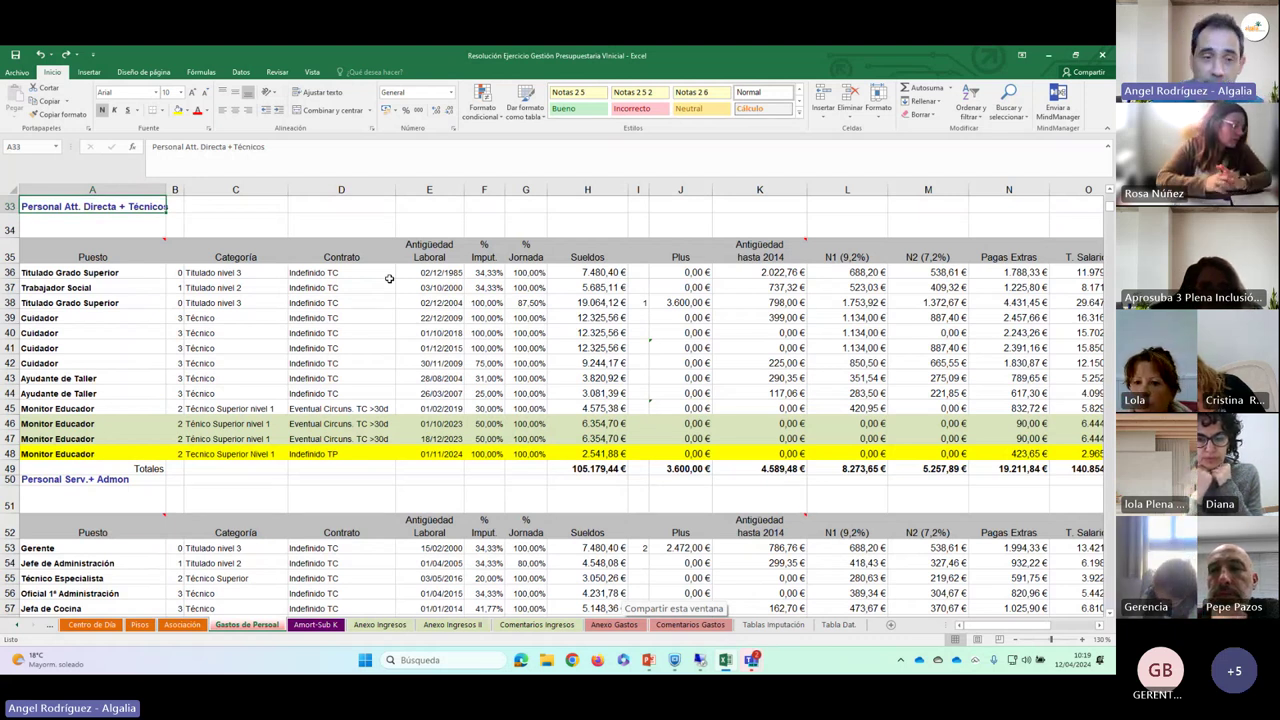
{"action": "key", "text": "Up"}
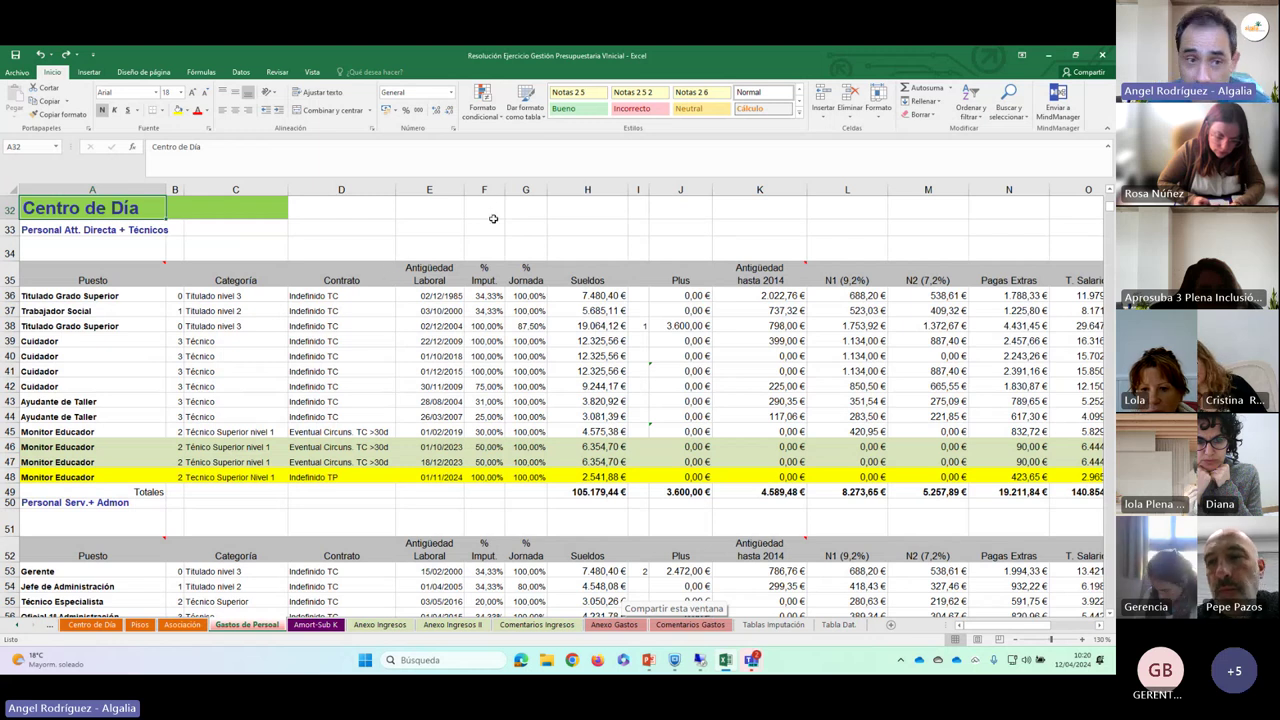
- Return to the Centro Ocupacional heading in A2 above its Personal Att. Directa + Técnicos table
{"action": "scroll", "coordinate": [494, 219], "scroll_direction": "up", "scroll_amount": 6}
{"action": "scroll", "coordinate": [494, 219], "scroll_direction": "up", "scroll_amount": 4}
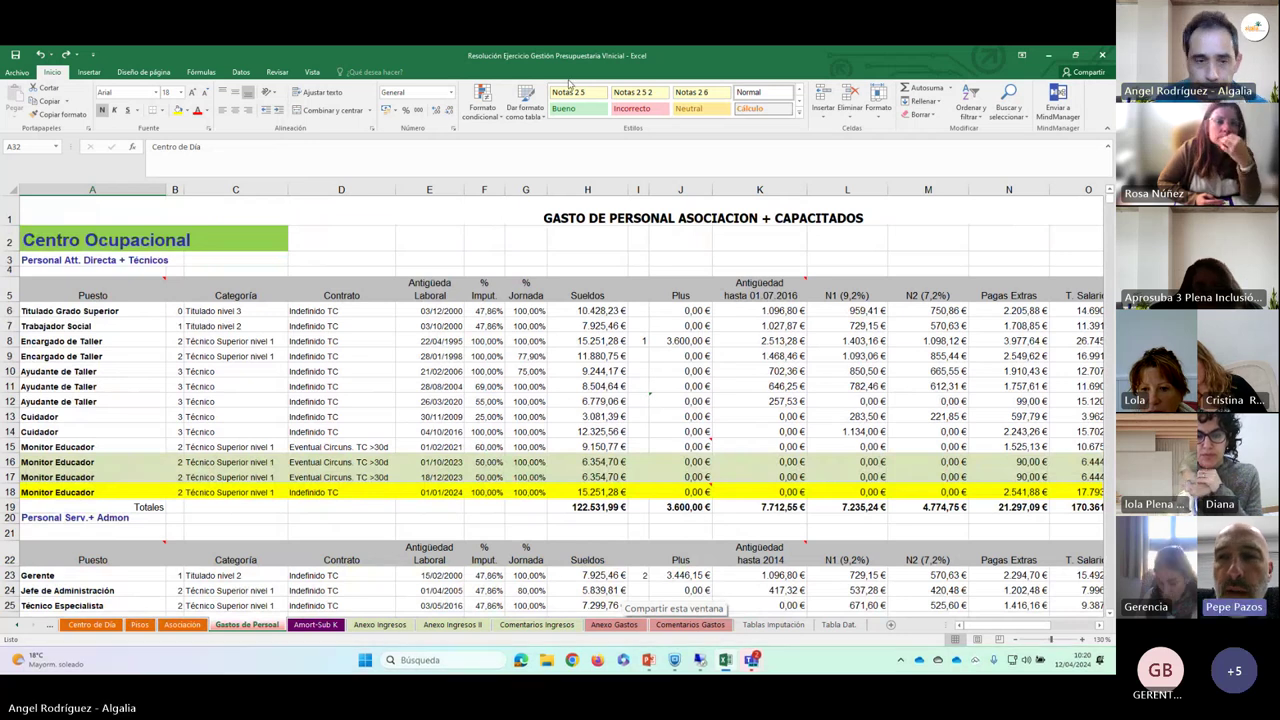
{"action": "left_click", "coordinate": [300, 232]}
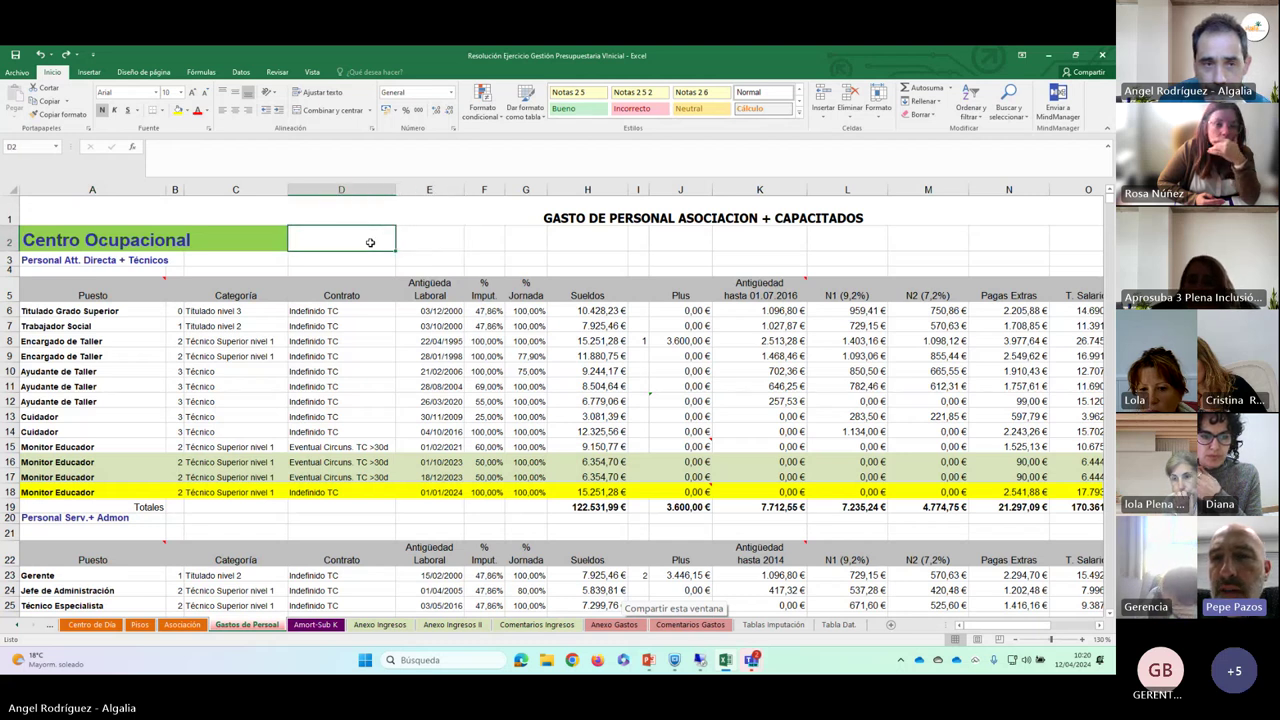
{"action": "key", "text": "Left"}
{"action": "key", "text": "Left"}
{"action": "key", "text": "Left"}
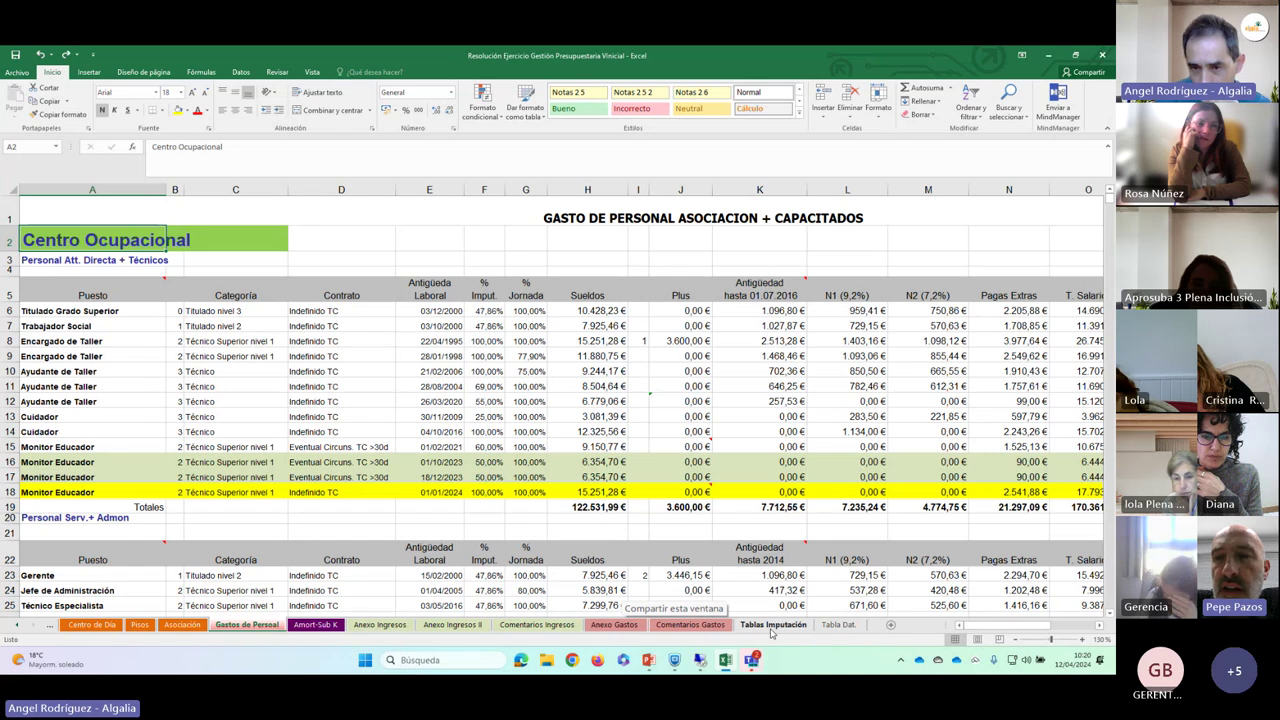
- Check the allocation criteria in Tablas Imputación: Nº Usuarios for C.Ocupacional and C.Día, and the C.Ocupacional Profesionales formula in F4
{"action": "left_click", "coordinate": [838, 625]}
{"action": "left_click", "coordinate": [772, 625]}
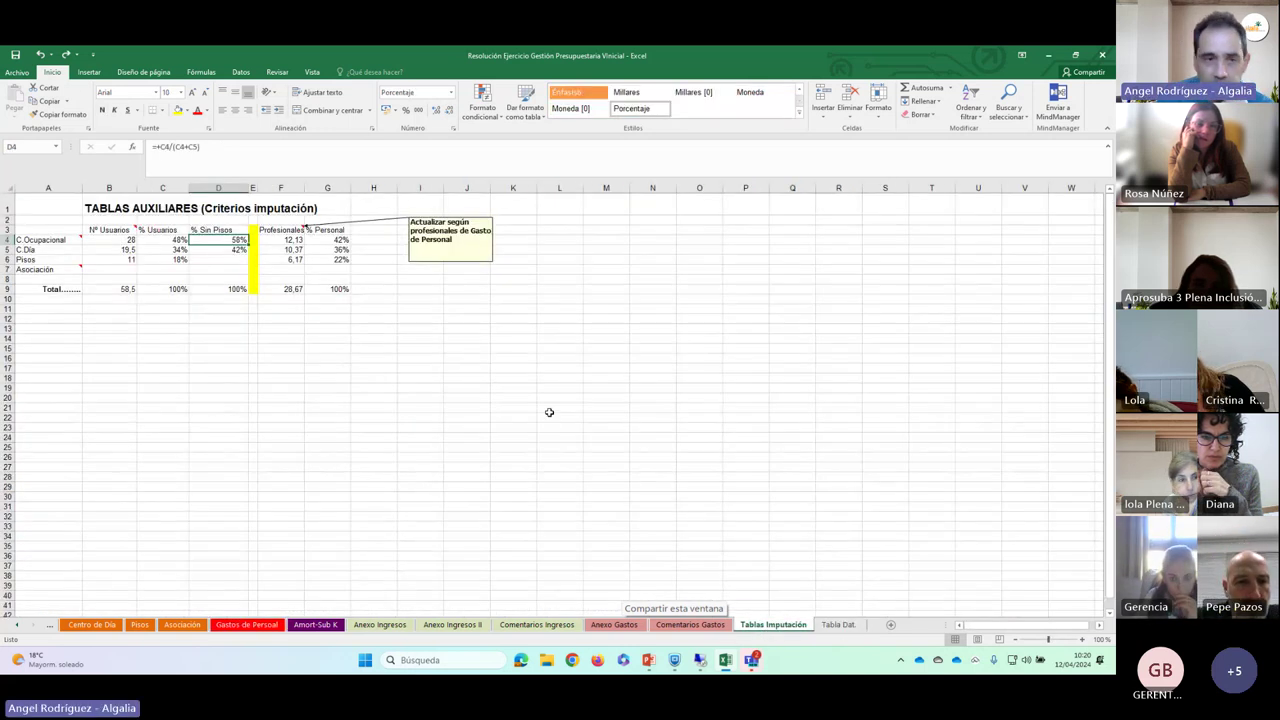
{"action": "left_click", "coordinate": [104, 239]}
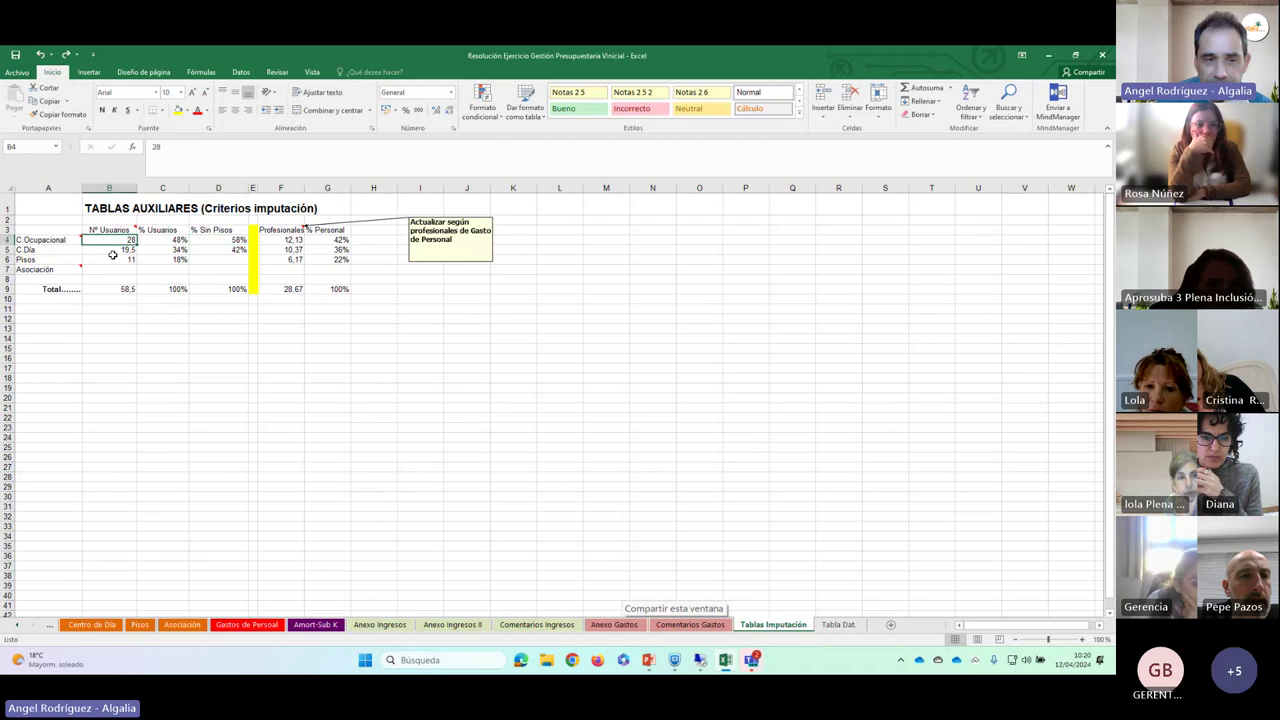
{"action": "left_click", "coordinate": [112, 250]}
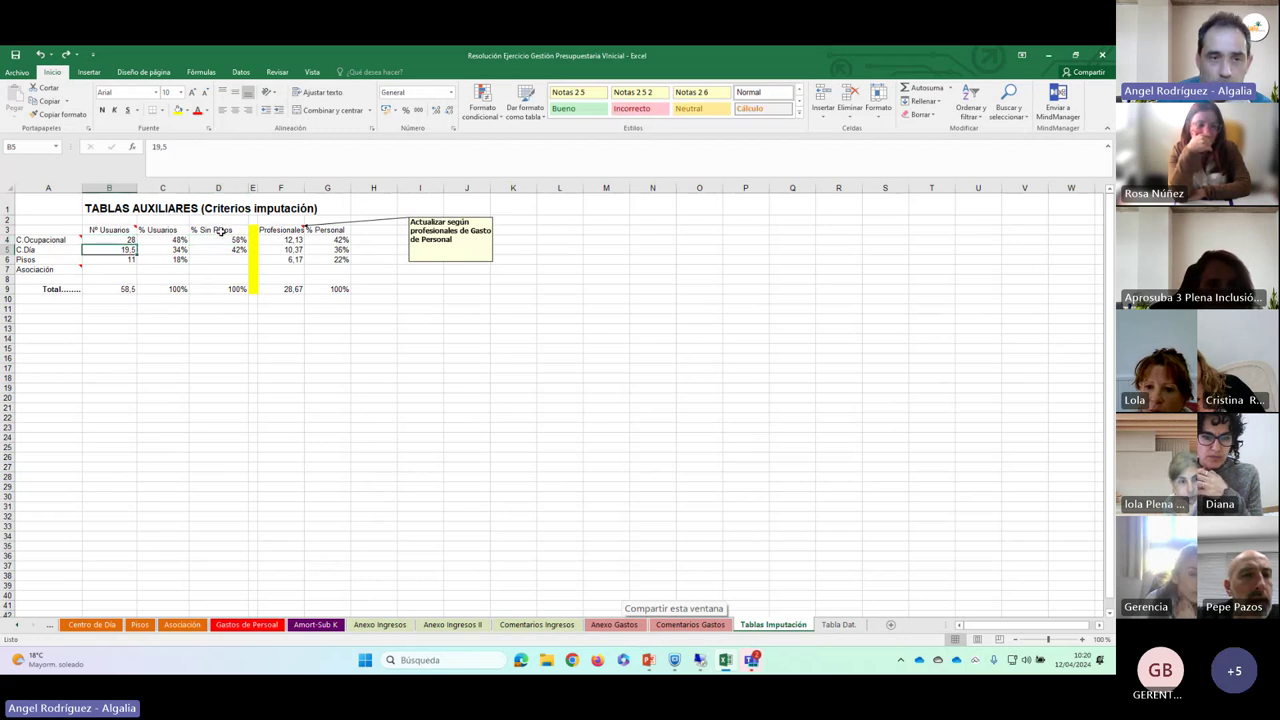
{"action": "left_click", "coordinate": [284, 240]}
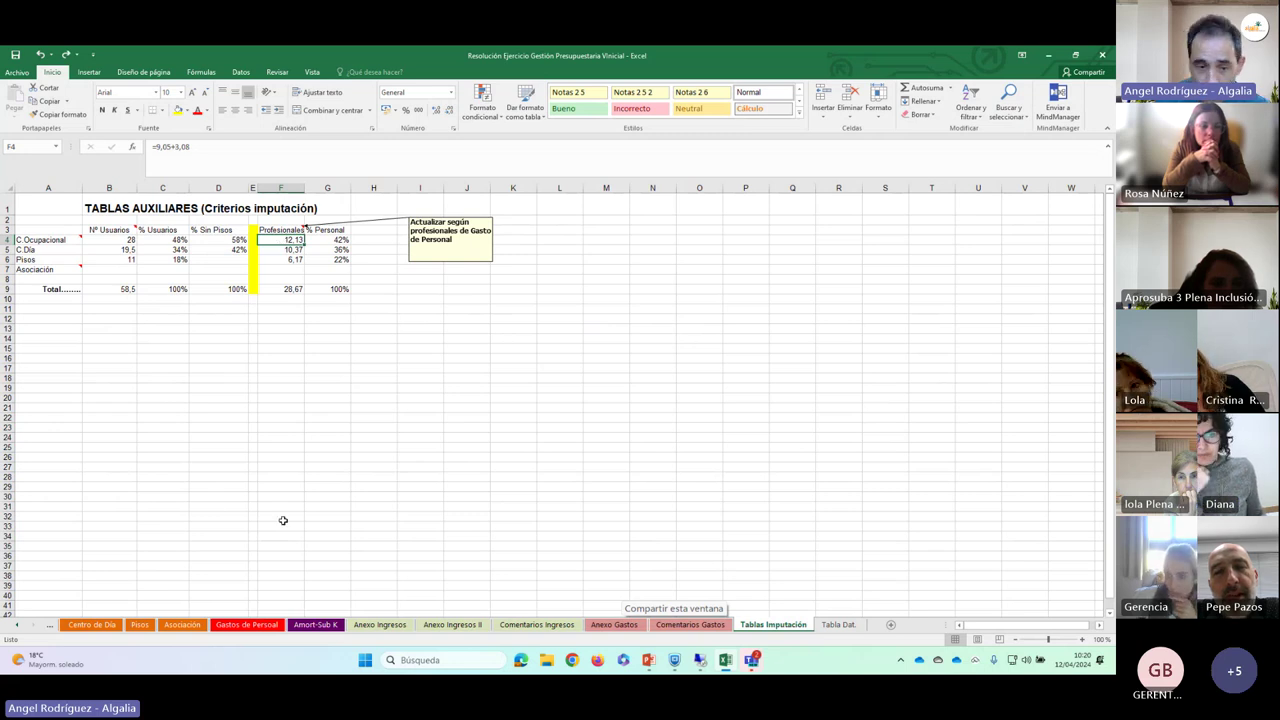
- Review the Antigüedad Laboral, % Imput. and % Jornada entries of the yellow Monitor Educador row 18 in Gastos de Persoal
{"action": "left_click", "coordinate": [247, 625]}
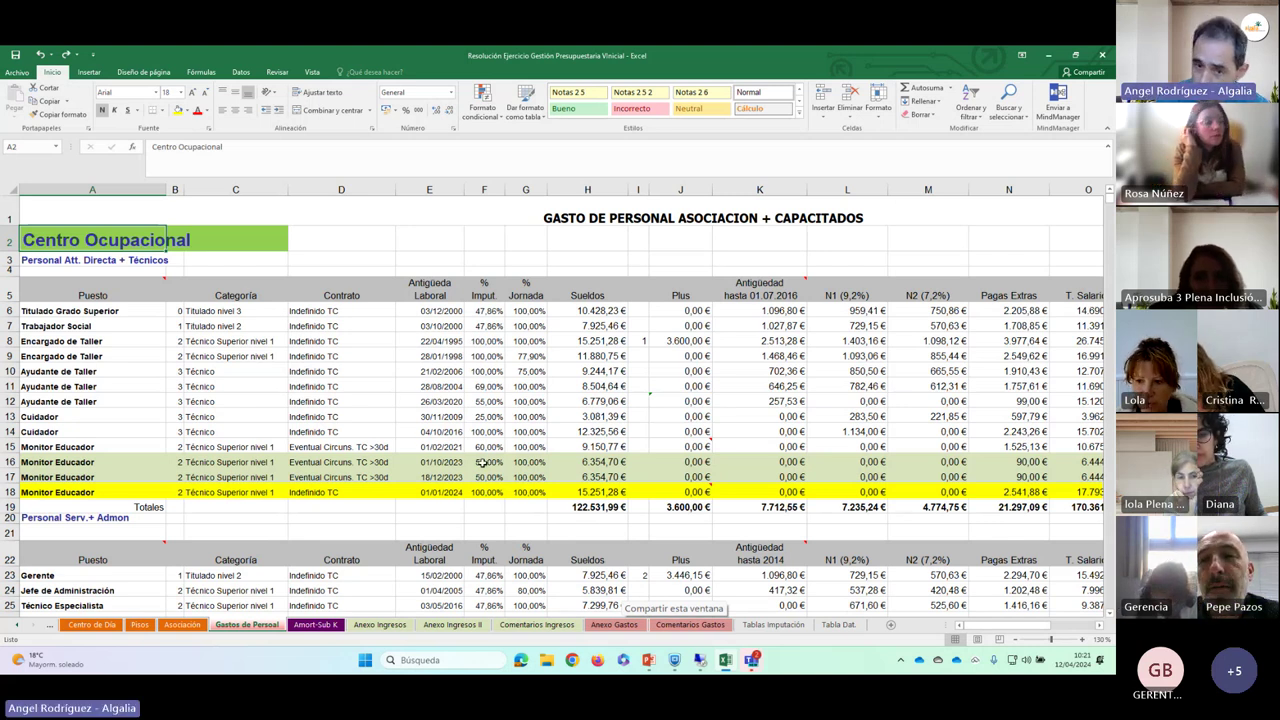
{"action": "left_click", "coordinate": [430, 311]}
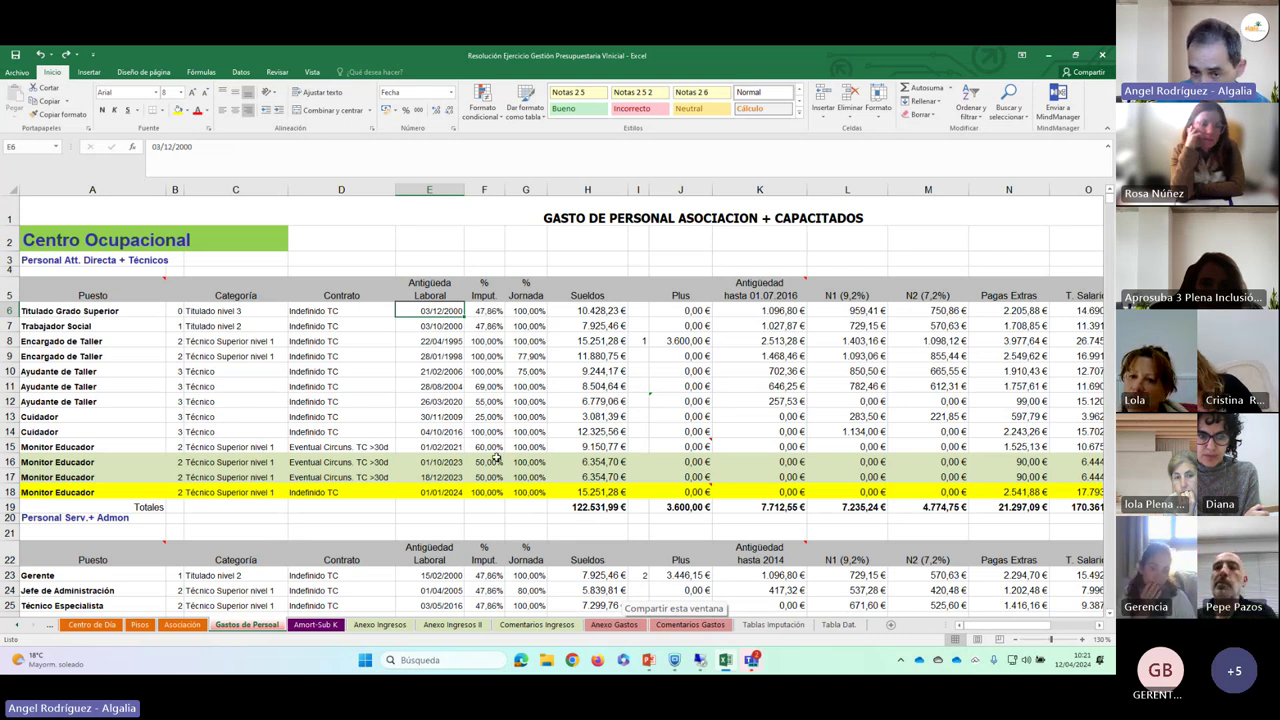
{"action": "left_click", "coordinate": [418, 494]}
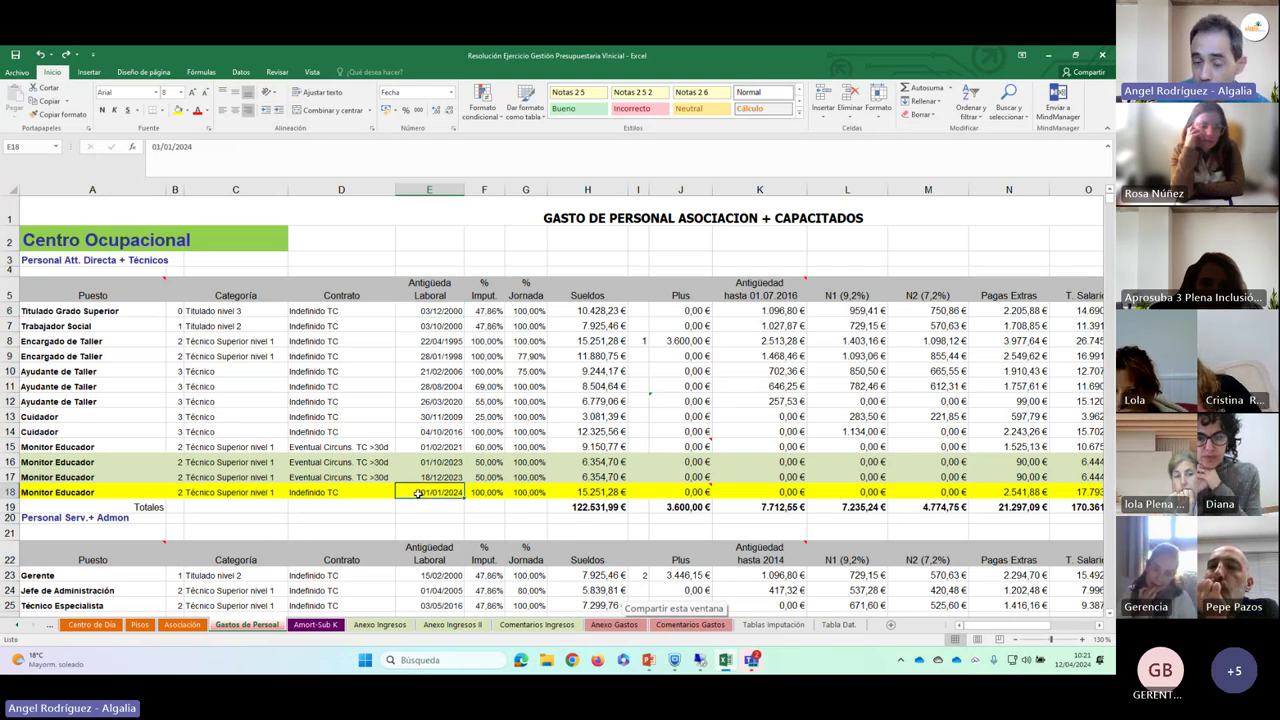
{"action": "left_click", "coordinate": [481, 493]}
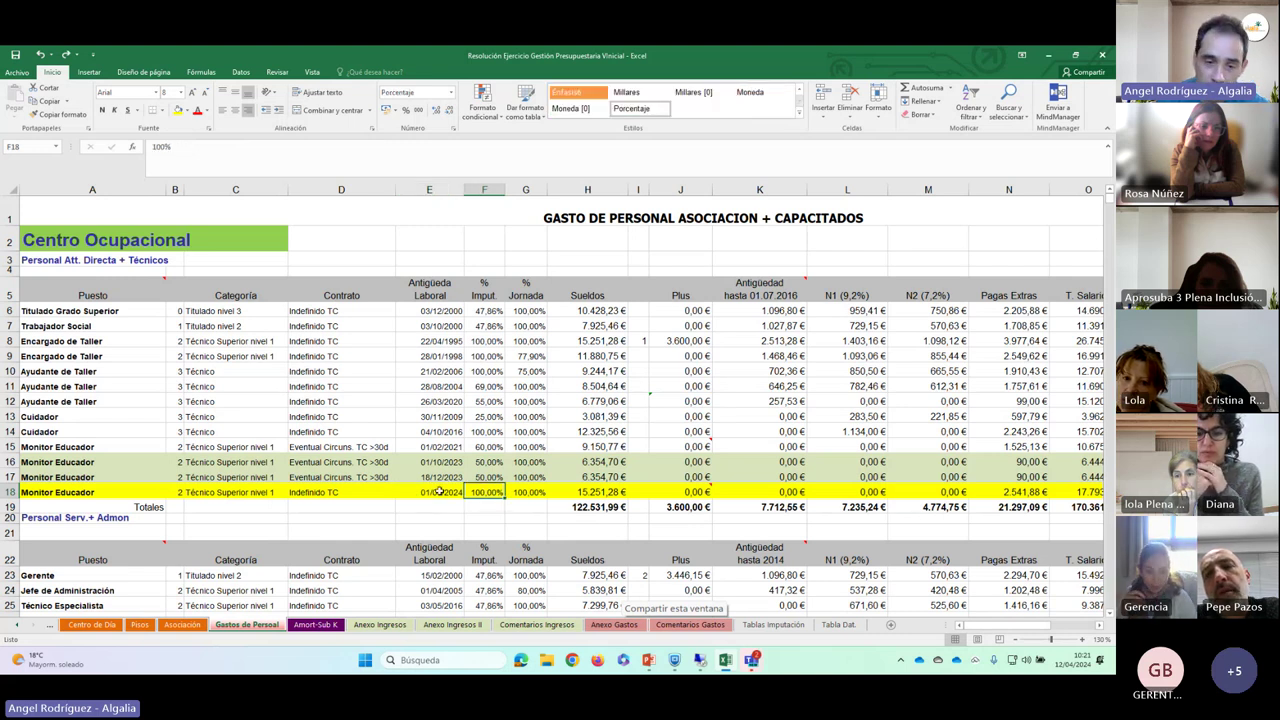
{"action": "left_click", "coordinate": [527, 493]}
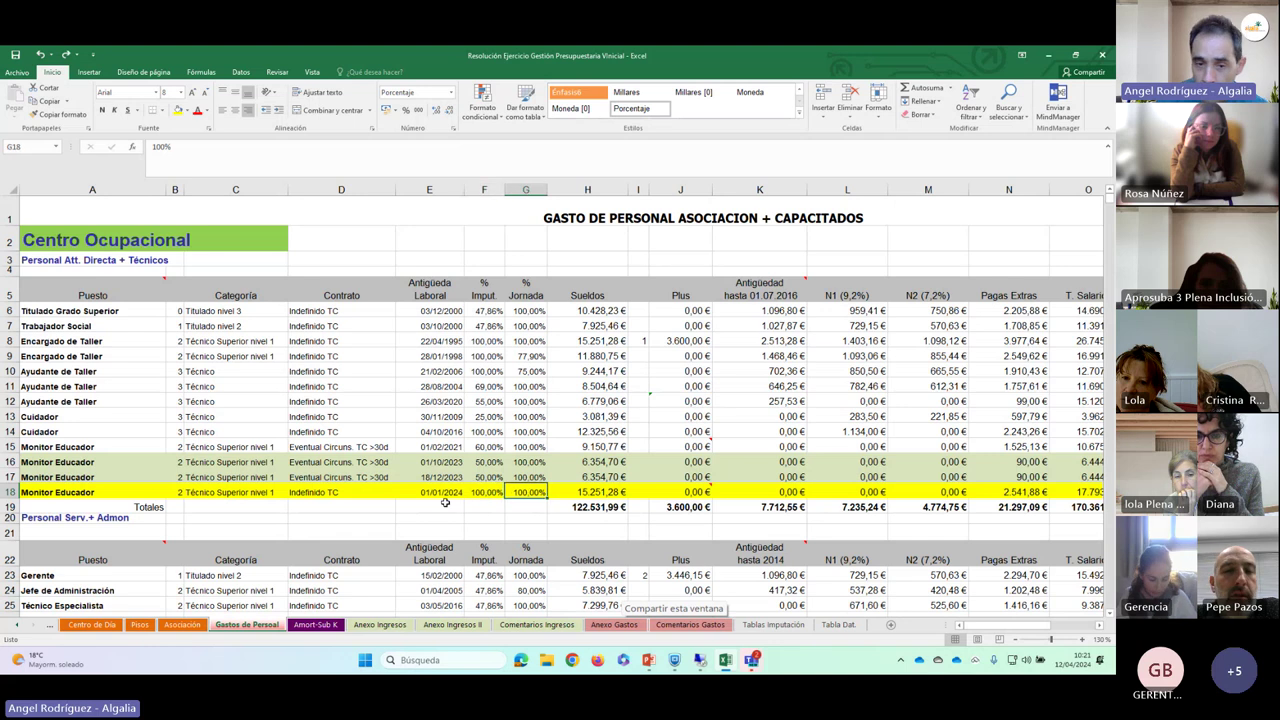
{"action": "left_click", "coordinate": [435, 494]}
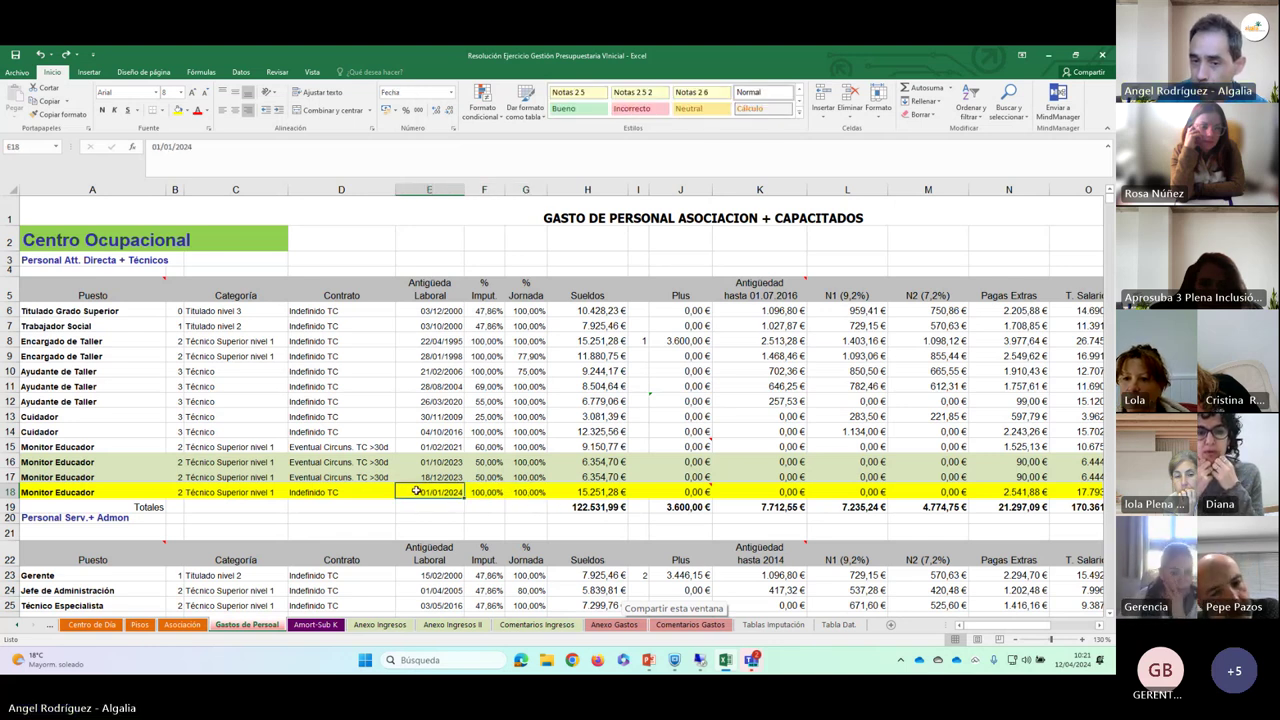
{"action": "left_click", "coordinate": [480, 492]}
{"action": "left_click", "coordinate": [524, 494]}
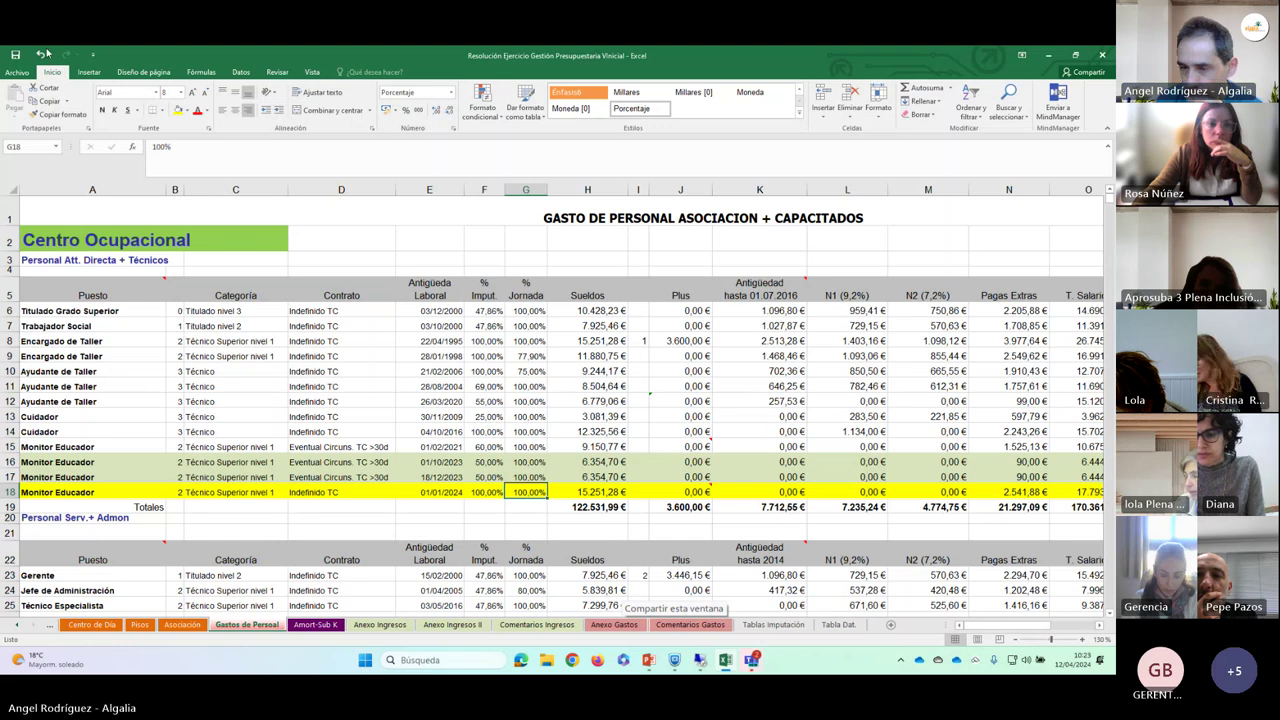
- Minimize the workbook and the Teams calendar, and dismiss the save prompt for the recovered Contabilidad Social-Sesión 3 presentation
{"action": "scroll", "coordinate": [284, 371], "scroll_direction": "down", "scroll_amount": 1}
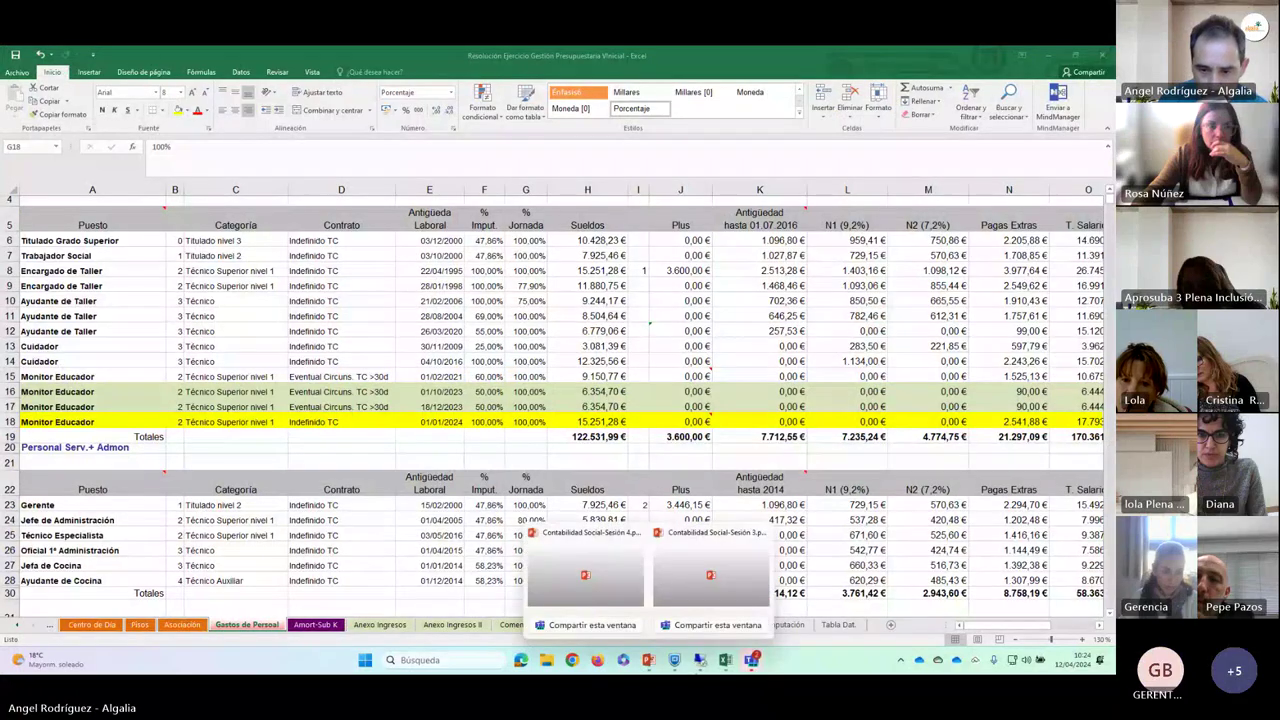
{"action": "mouse_move", "coordinate": [585, 568]}
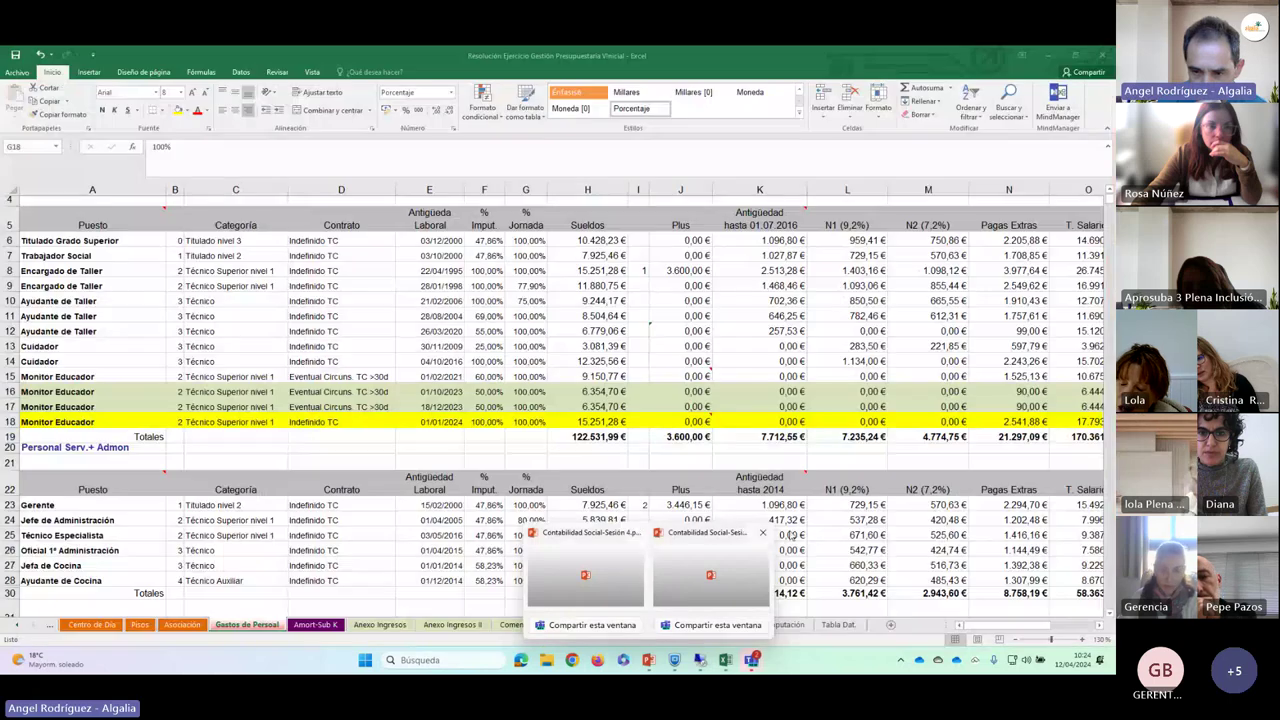
{"action": "mouse_move", "coordinate": [661, 537]}
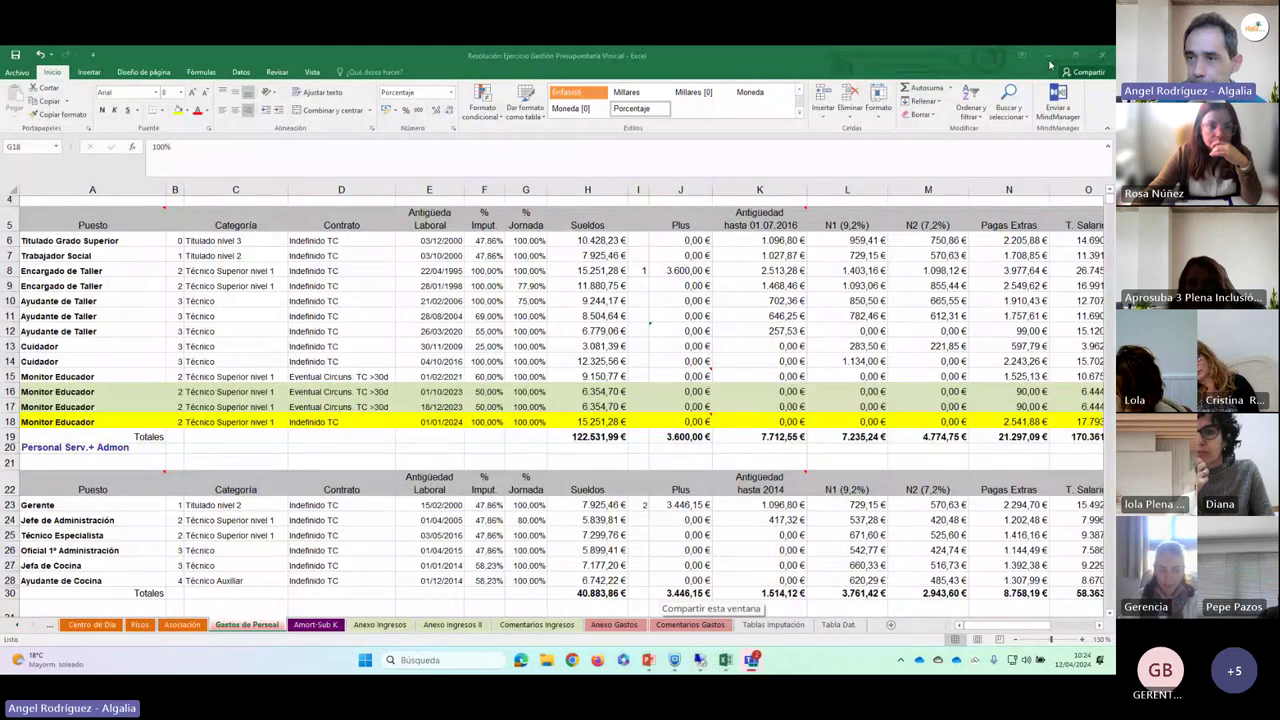
{"action": "left_click", "coordinate": [1049, 58]}
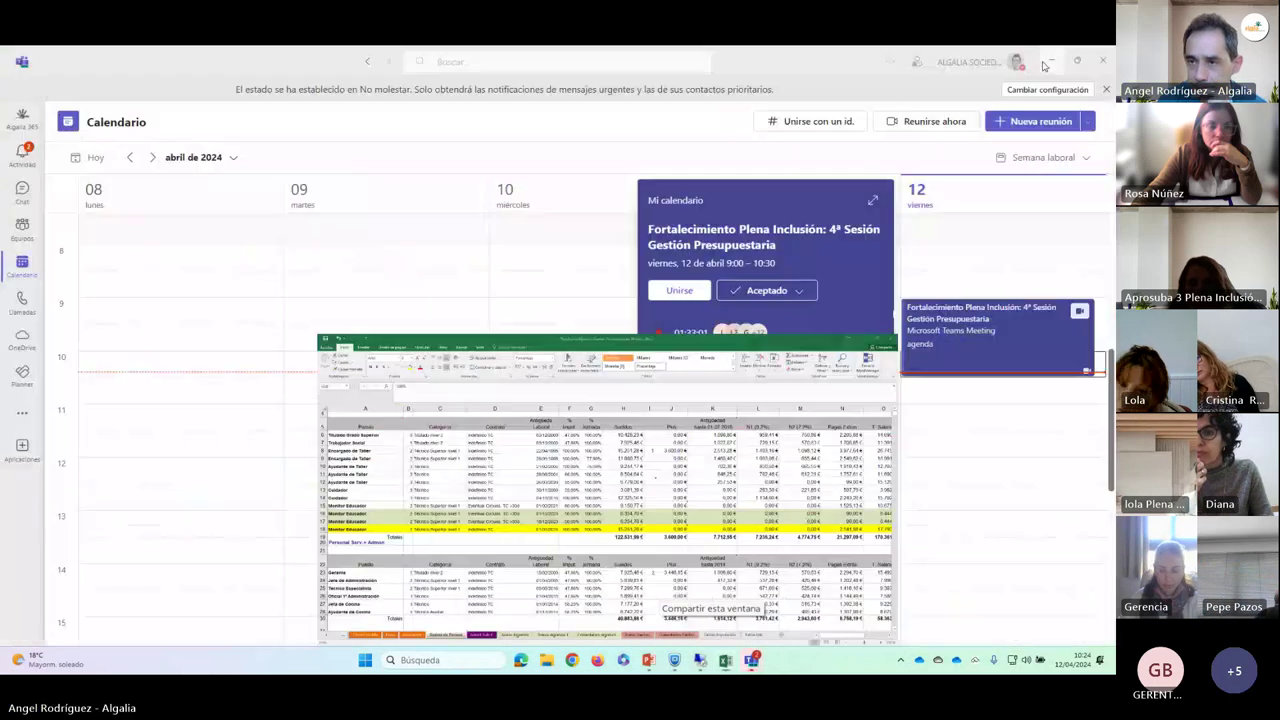
{"action": "left_click", "coordinate": [1050, 58]}
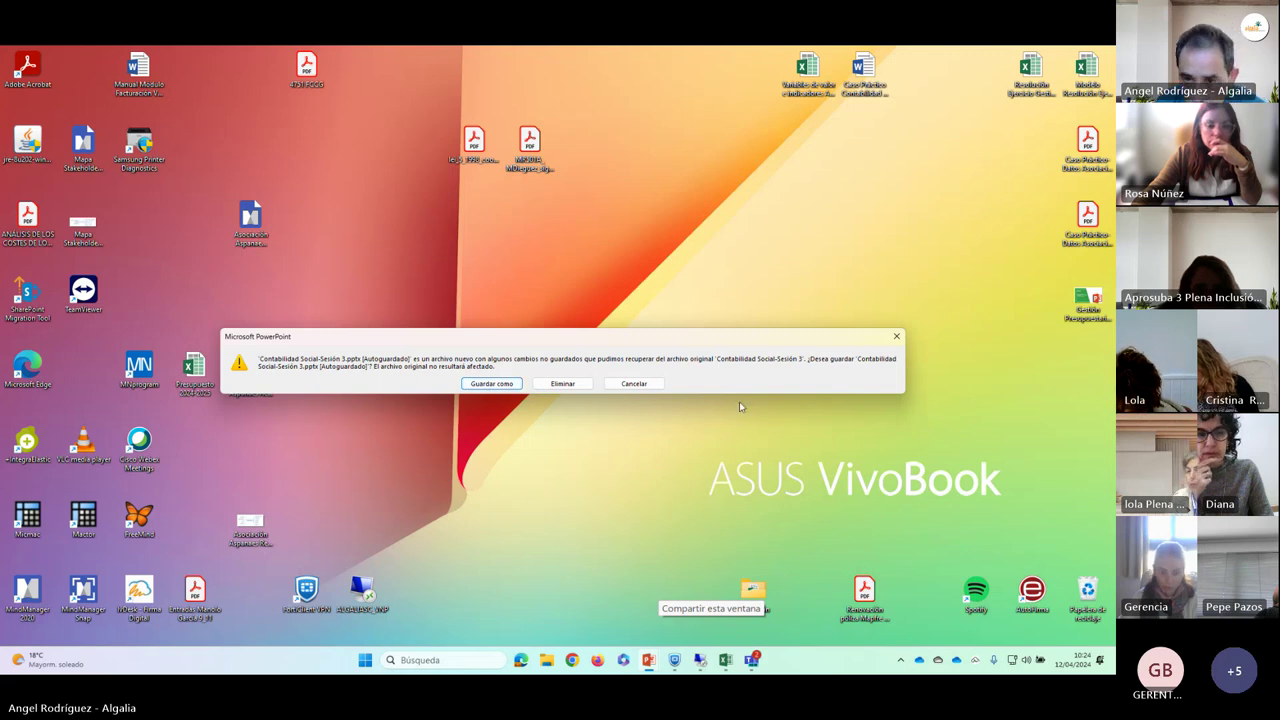
{"action": "left_click", "coordinate": [898, 338]}
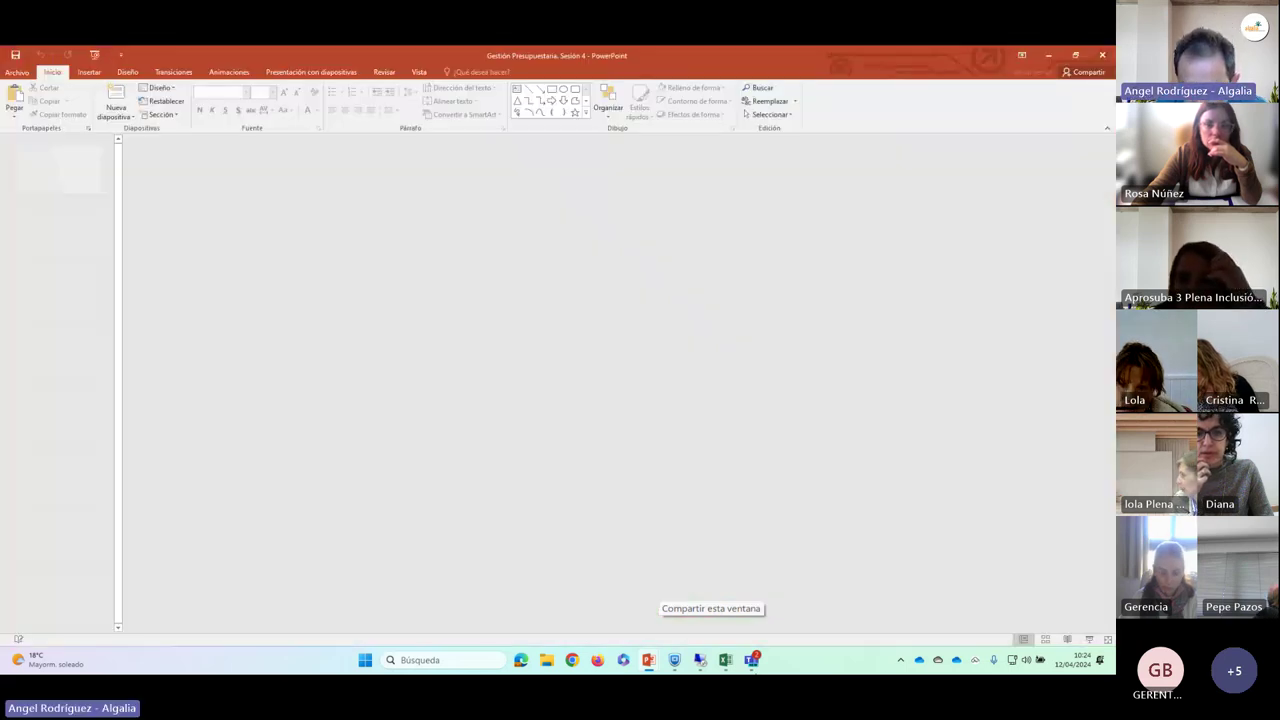
- Present the Gestión Presupuestaria Sesión 4 slides in PowerPoint from the title slide and advance to the Indice slide
{"action": "left_click", "coordinate": [462, 338]}
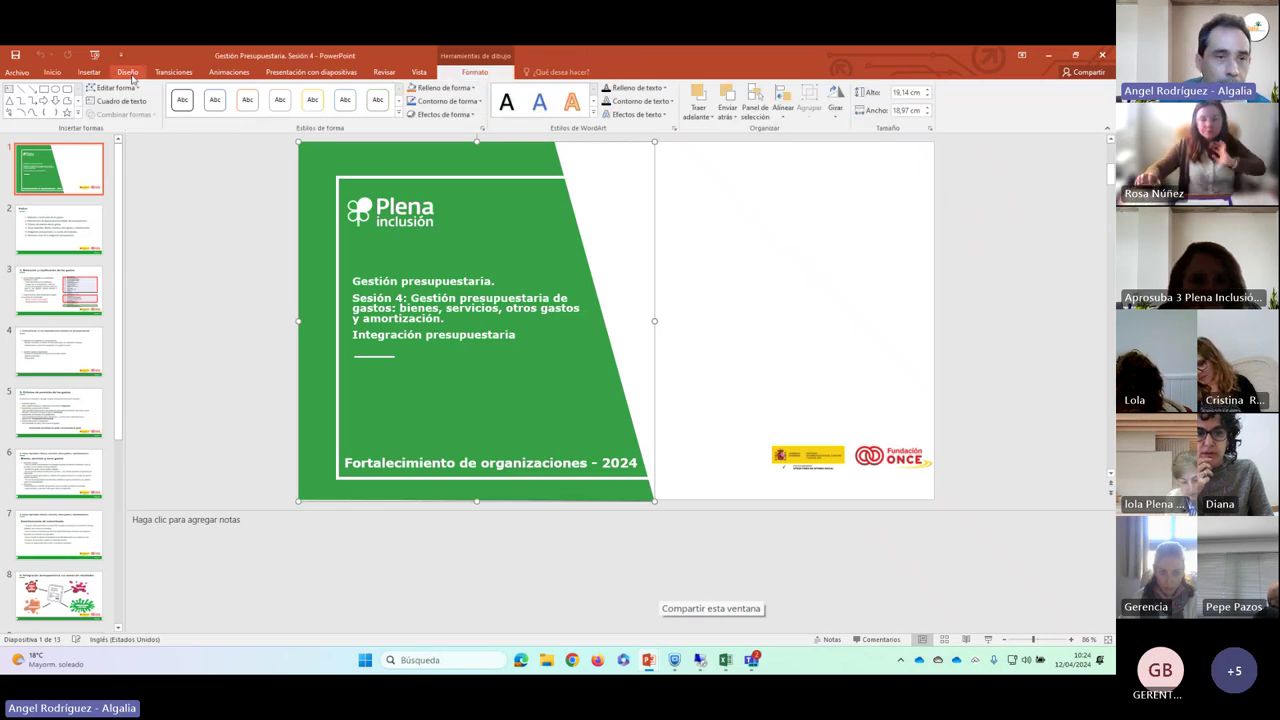
{"action": "left_click", "coordinate": [282, 74]}
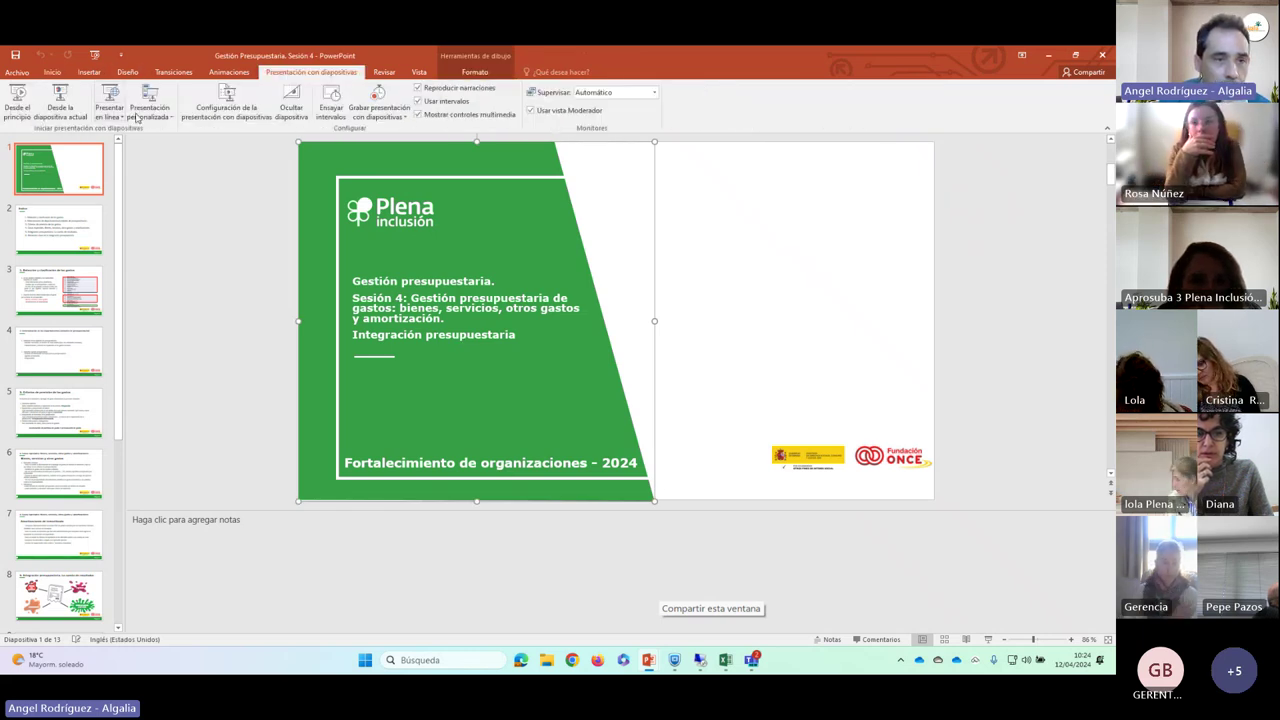
{"action": "left_click", "coordinate": [219, 112]}
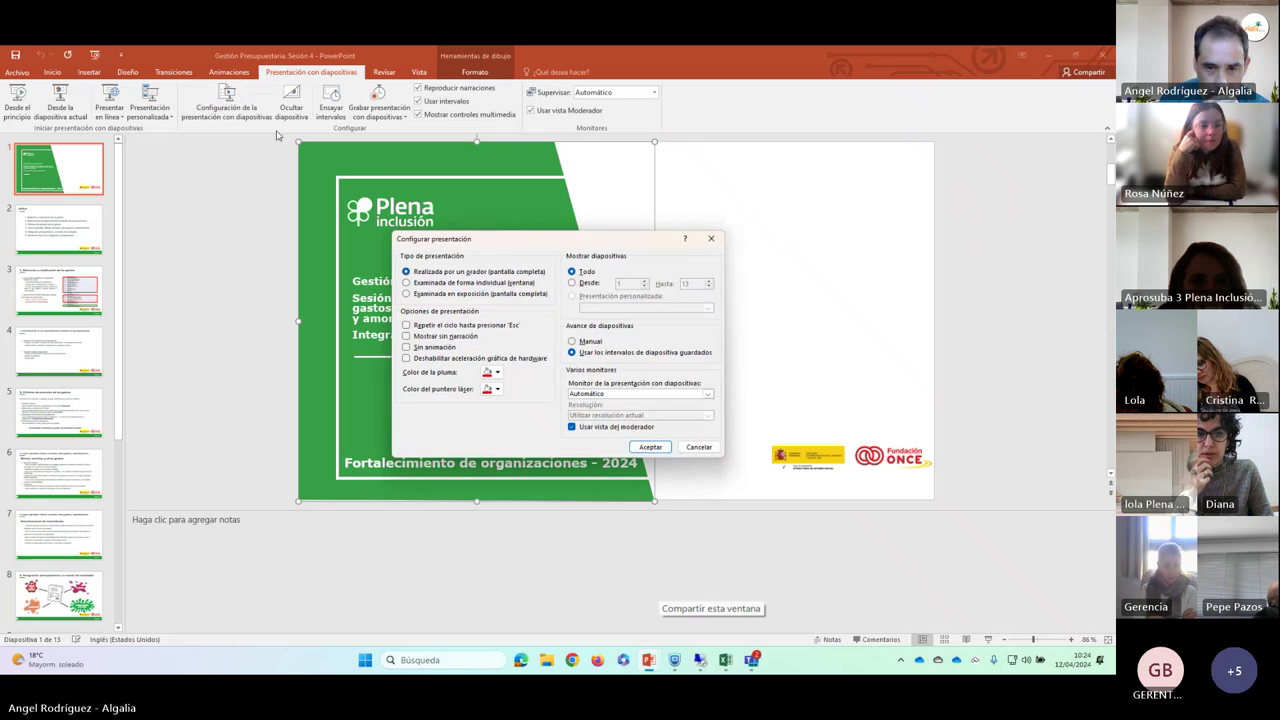
{"action": "left_click", "coordinate": [699, 446]}
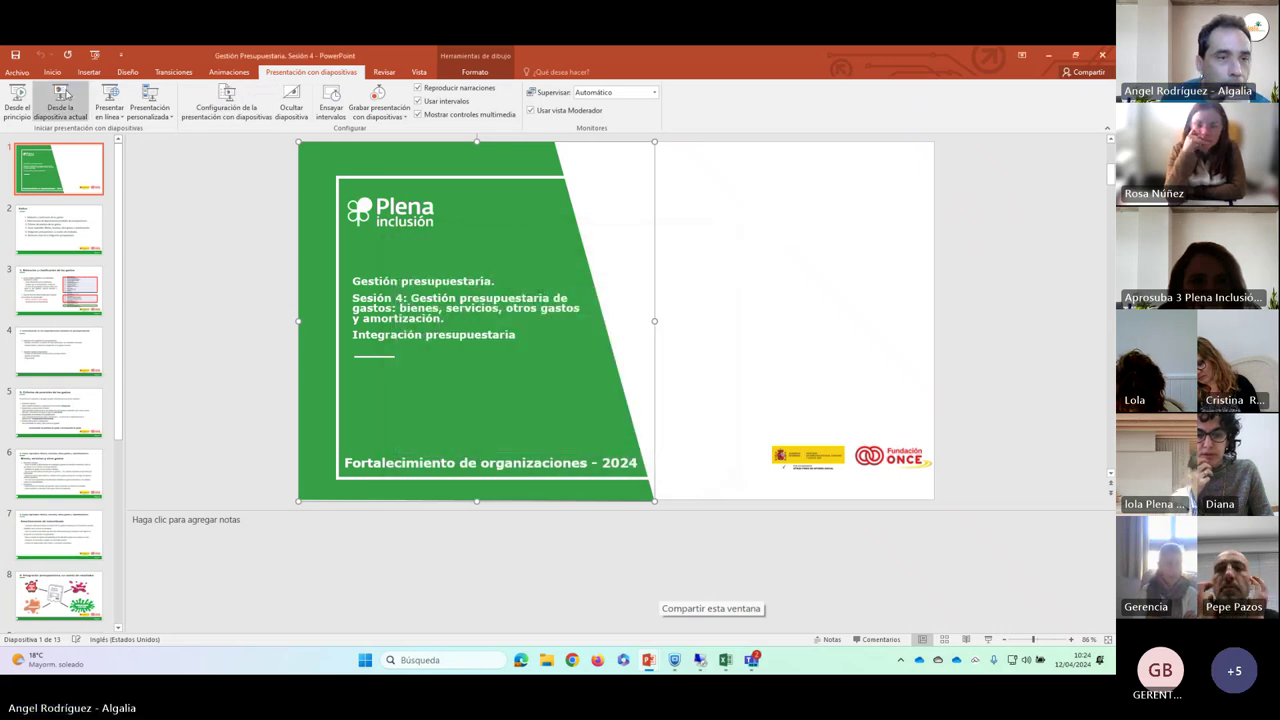
{"action": "left_click", "coordinate": [61, 104]}
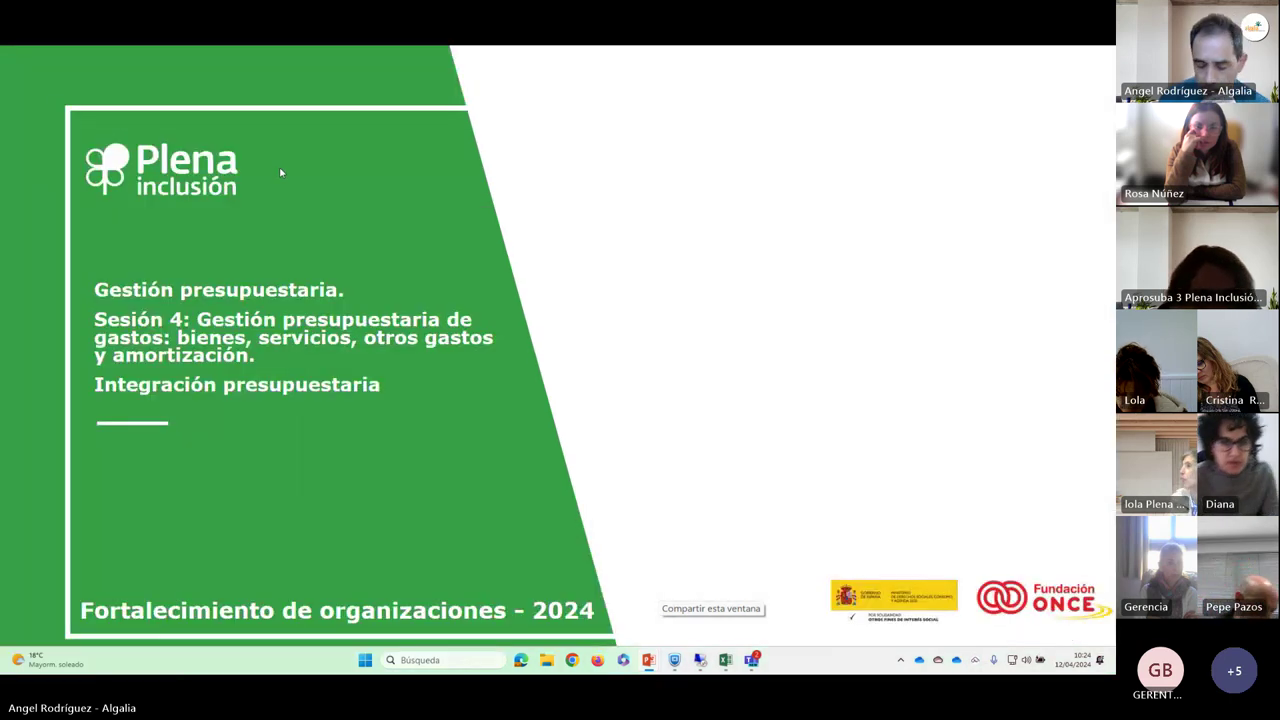
{"action": "left_click", "coordinate": [280, 173]}
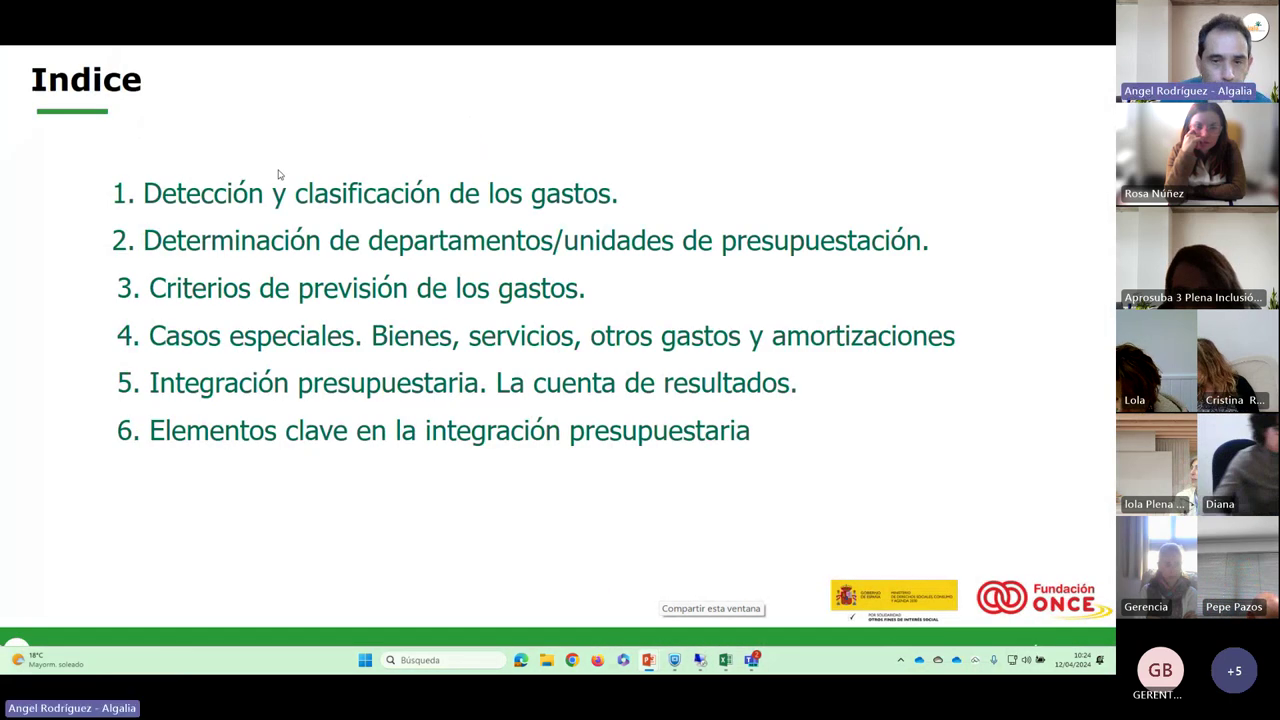
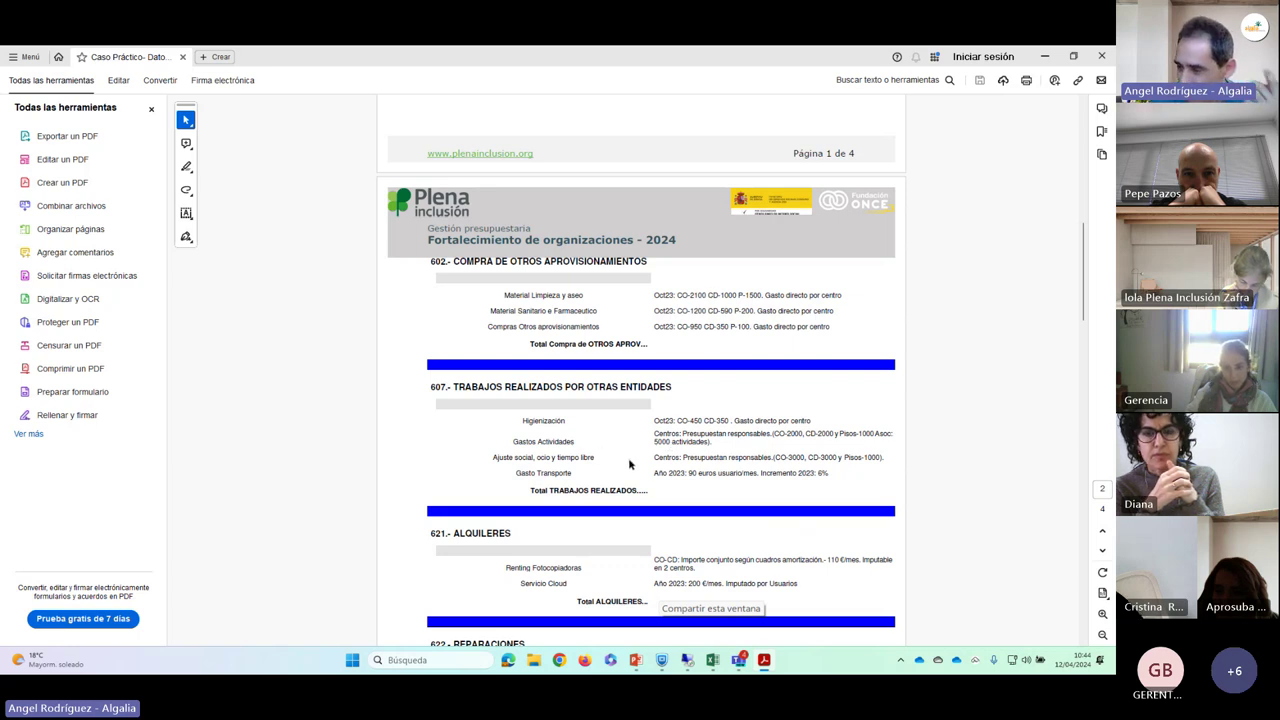
- Review the Gasto de bienes y servicios case-study PDF from account 602 through 653 and back to its introduction, and close it
{"action": "scroll", "coordinate": [575, 440], "scroll_direction": "down", "scroll_amount": 6}
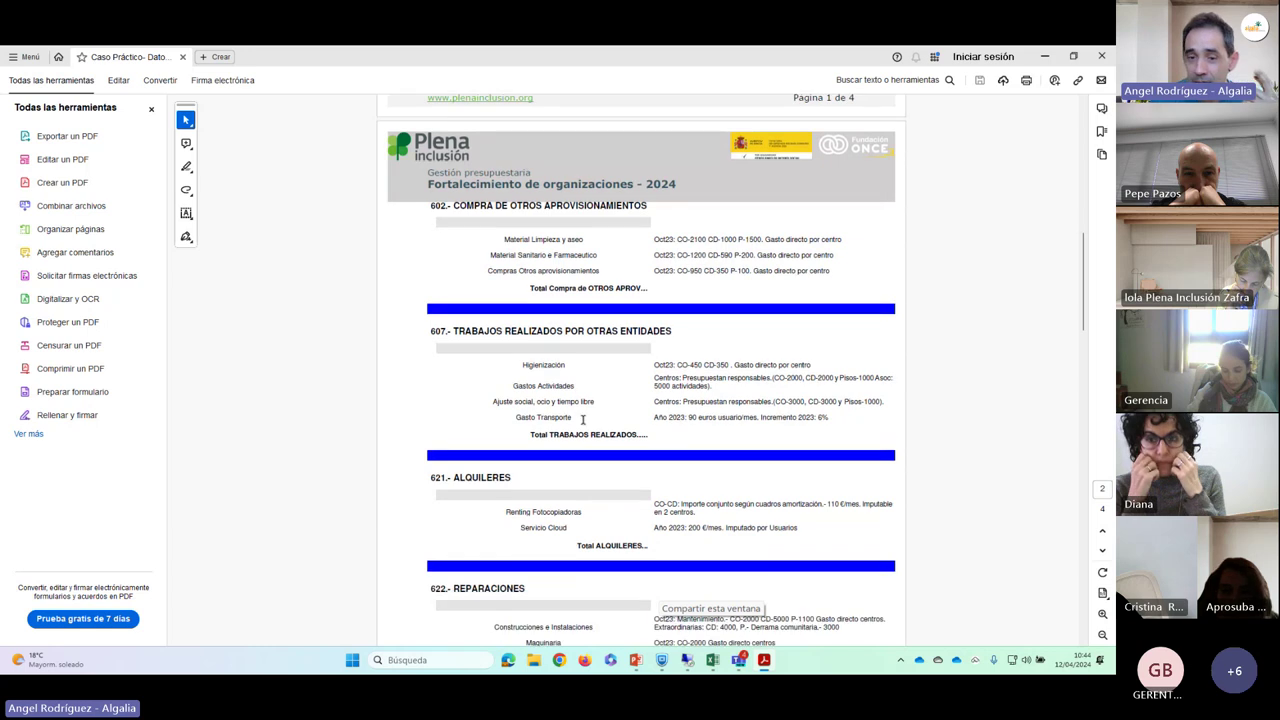
{"action": "scroll", "coordinate": [583, 420], "scroll_direction": "up", "scroll_amount": 2}
{"action": "scroll", "coordinate": [583, 420], "scroll_direction": "down", "scroll_amount": 10}
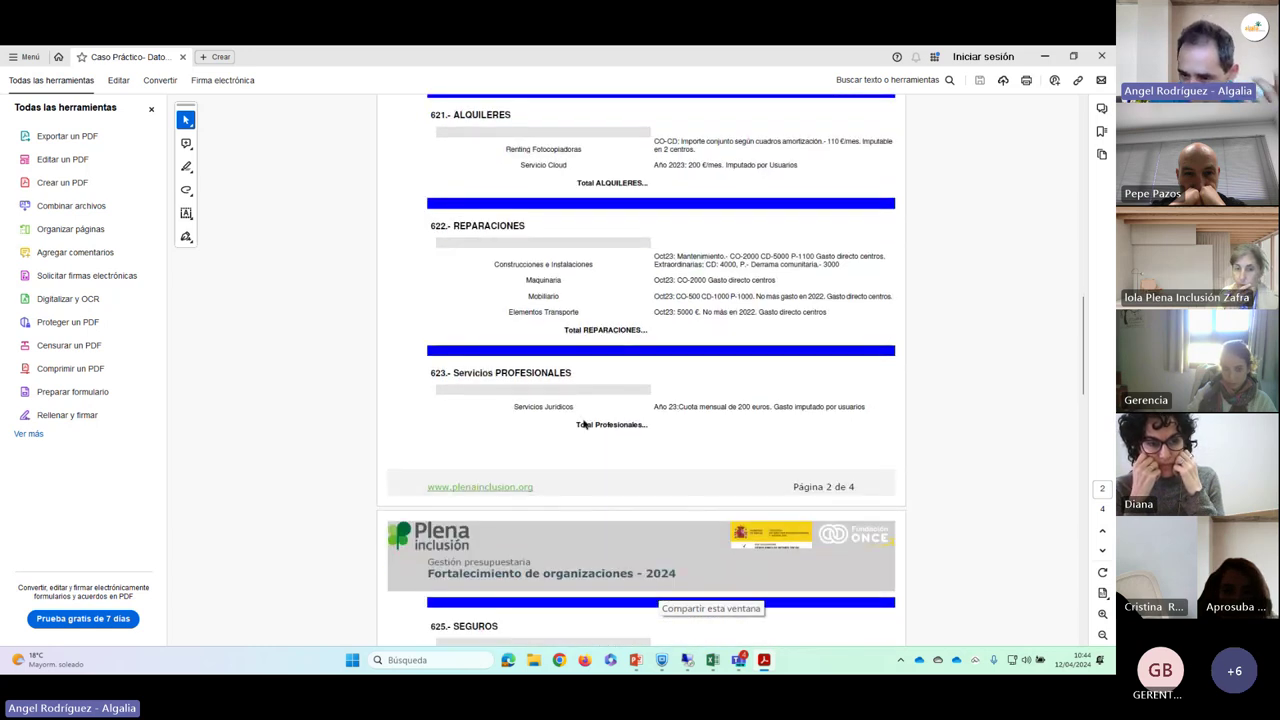
{"action": "scroll", "coordinate": [583, 420], "scroll_direction": "down", "scroll_amount": 5}
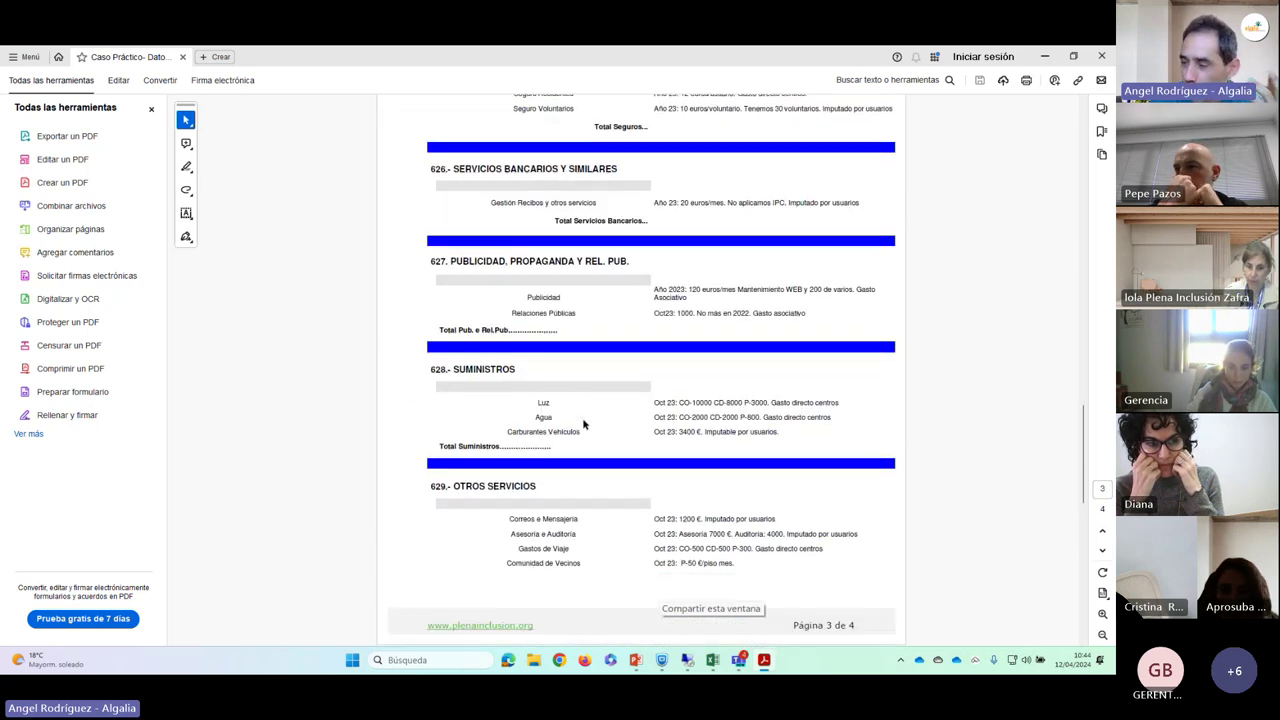
{"action": "scroll", "coordinate": [583, 420], "scroll_direction": "down", "scroll_amount": 6}
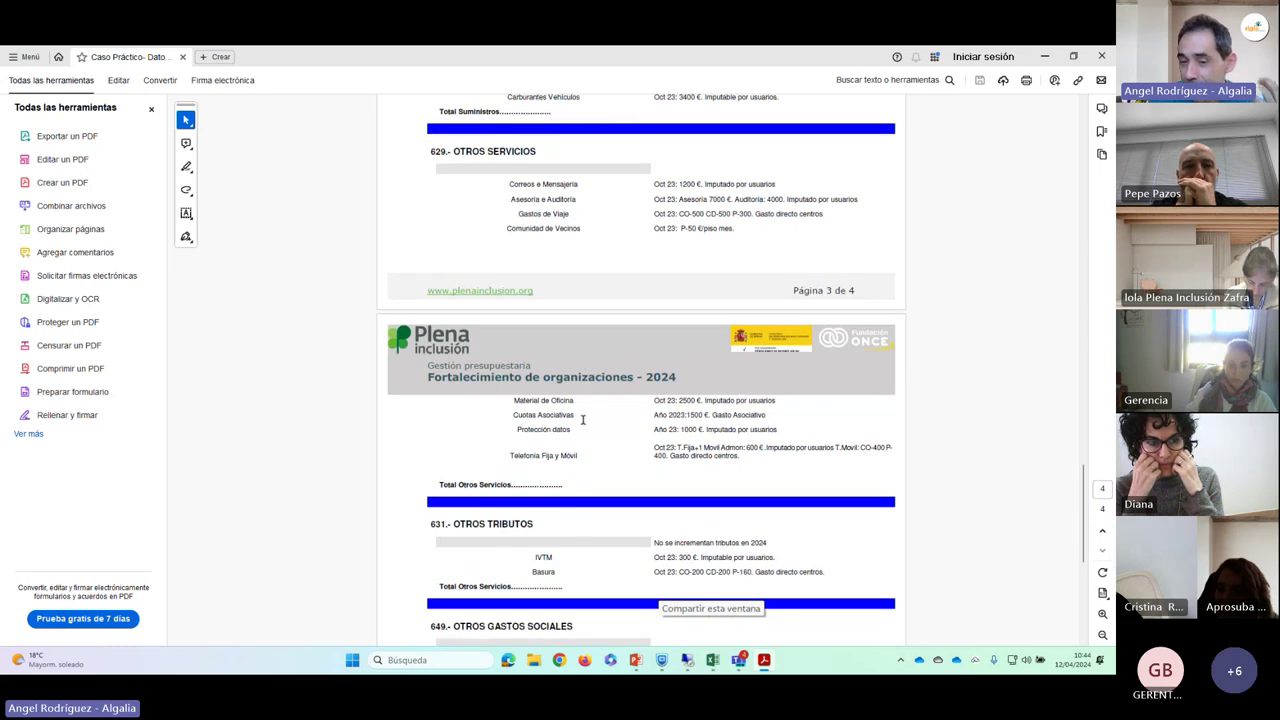
{"action": "scroll", "coordinate": [583, 420], "scroll_direction": "down", "scroll_amount": 2}
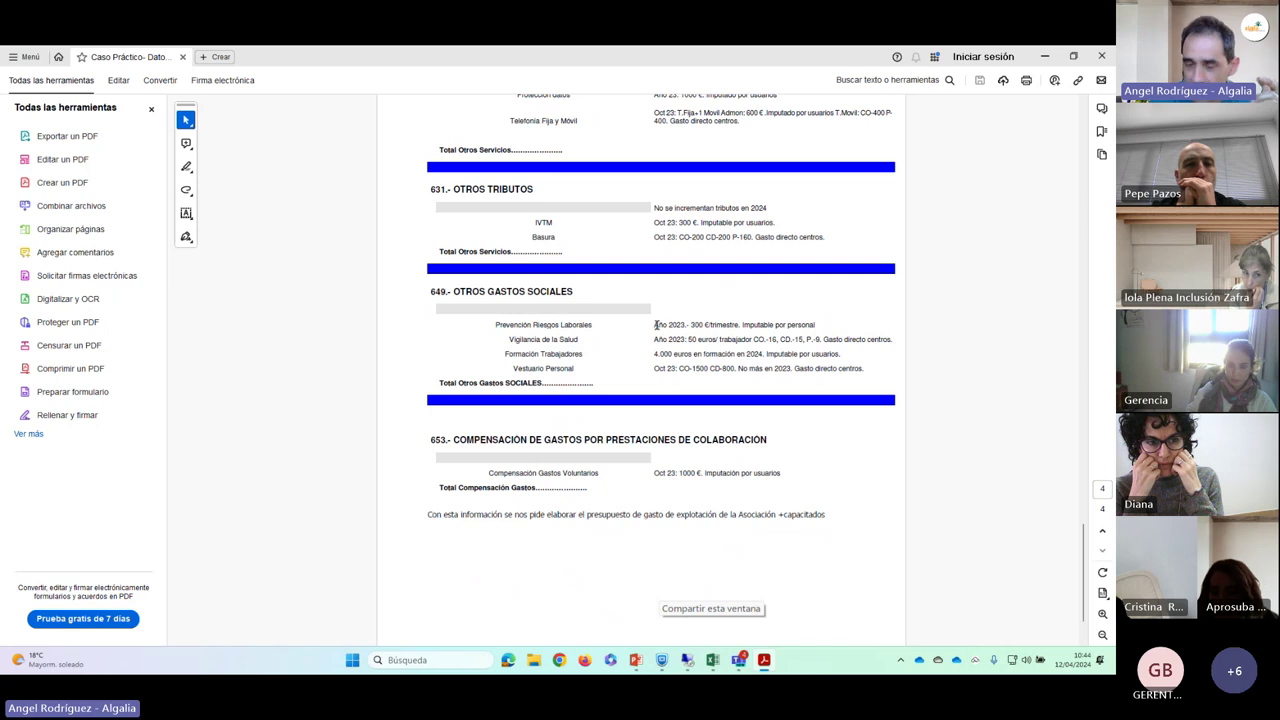
{"action": "scroll", "coordinate": [630, 175], "scroll_direction": "up", "scroll_amount": 20}
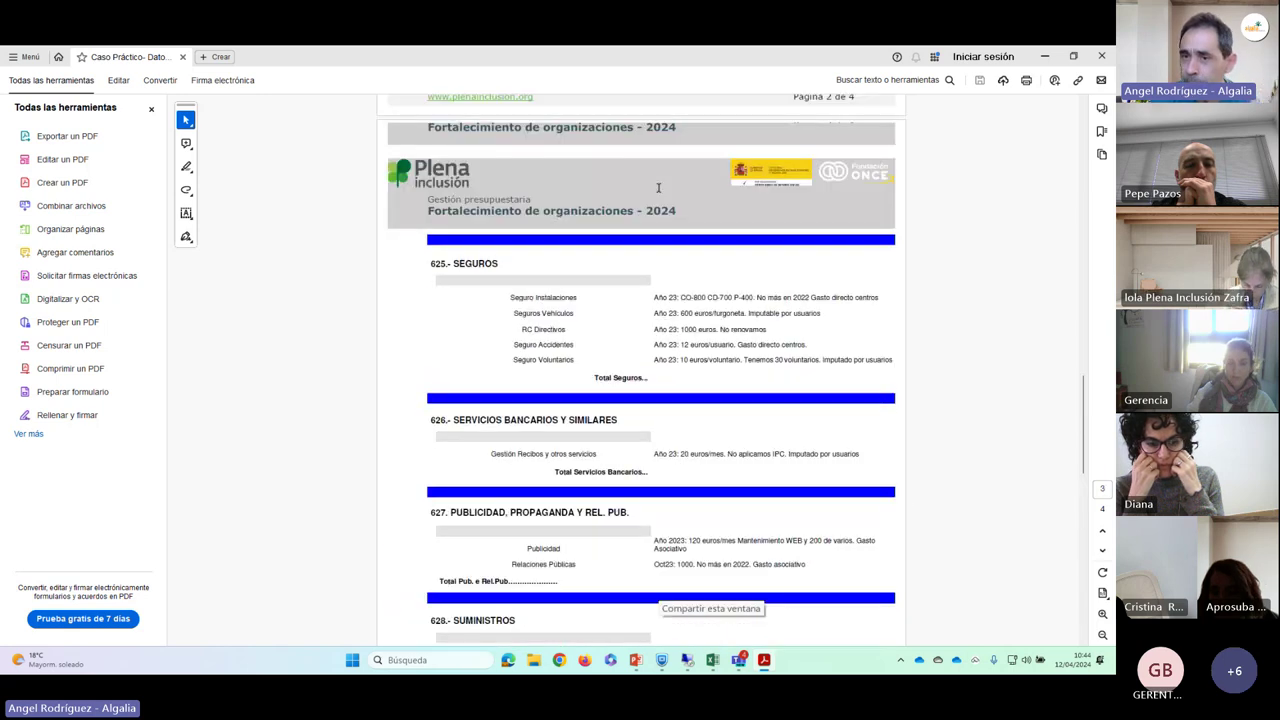
{"action": "scroll", "coordinate": [659, 192], "scroll_direction": "up", "scroll_amount": 20}
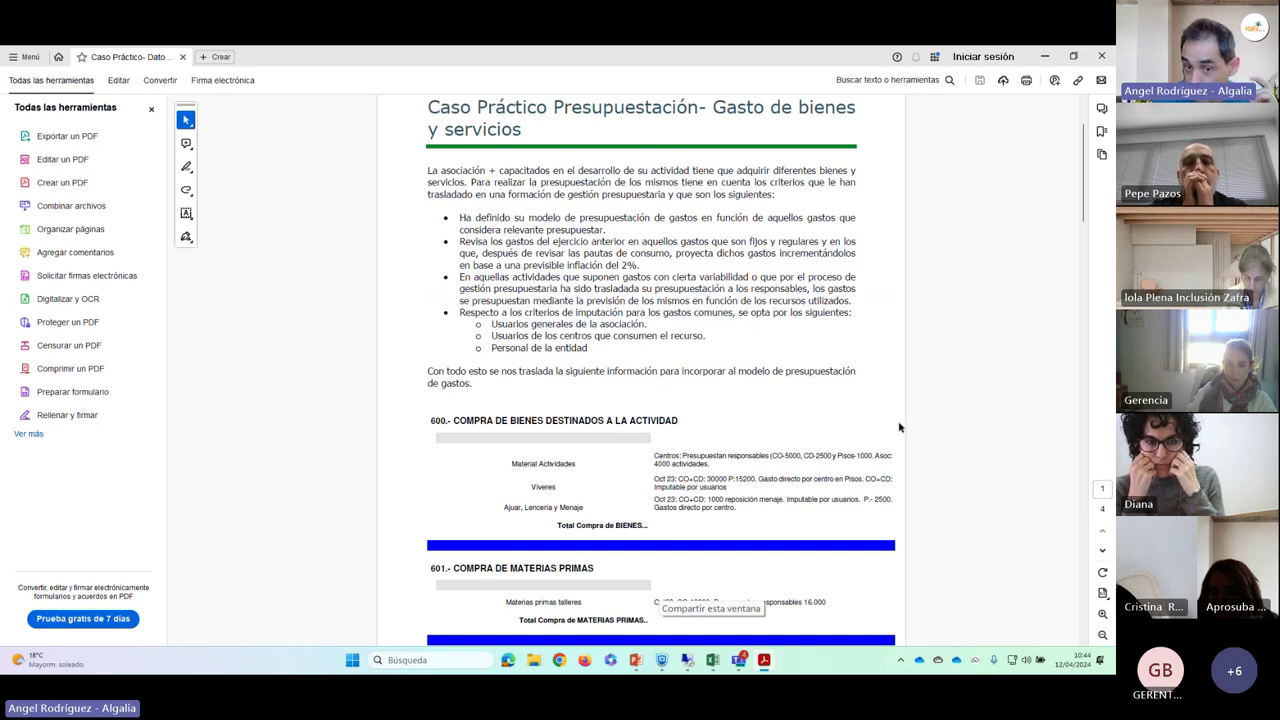
{"action": "left_click", "coordinate": [1101, 57]}
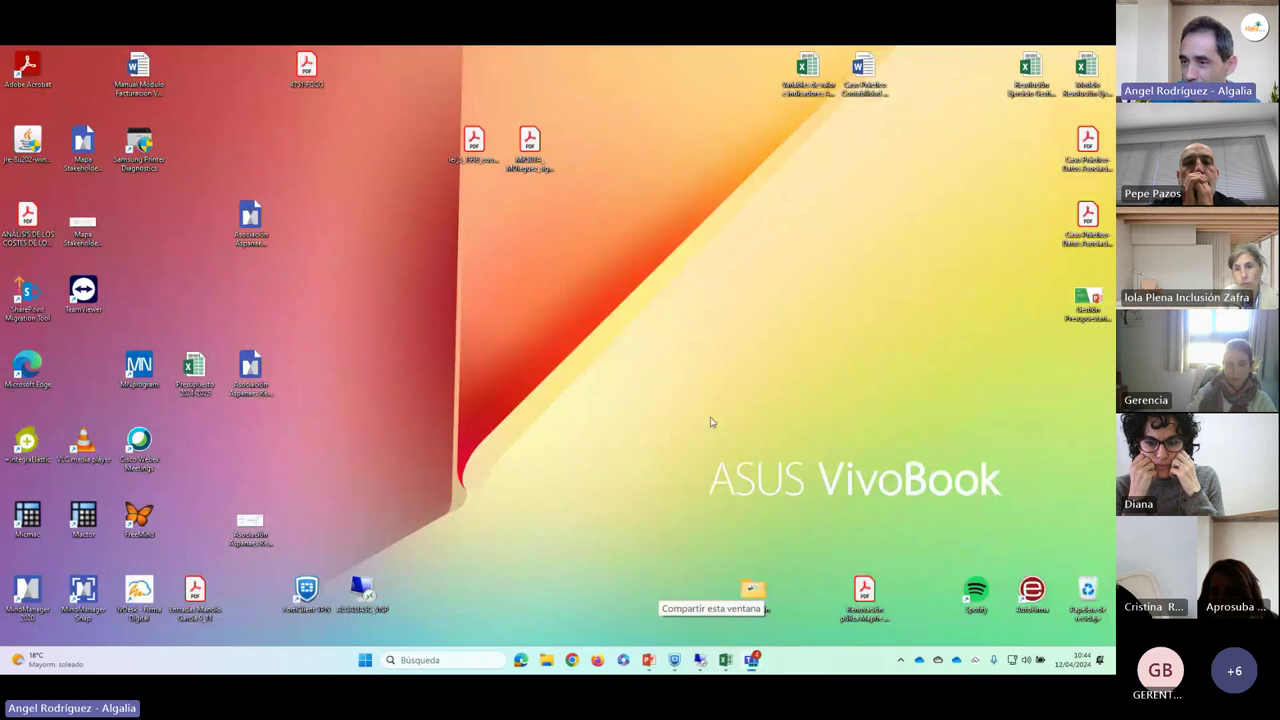
- Open the Amortizaciones y subvenciones de capital case-study PDF from the desktop and review it from its introduction through the Anexo 1 asset tables
{"action": "double_click", "coordinate": [1090, 146]}
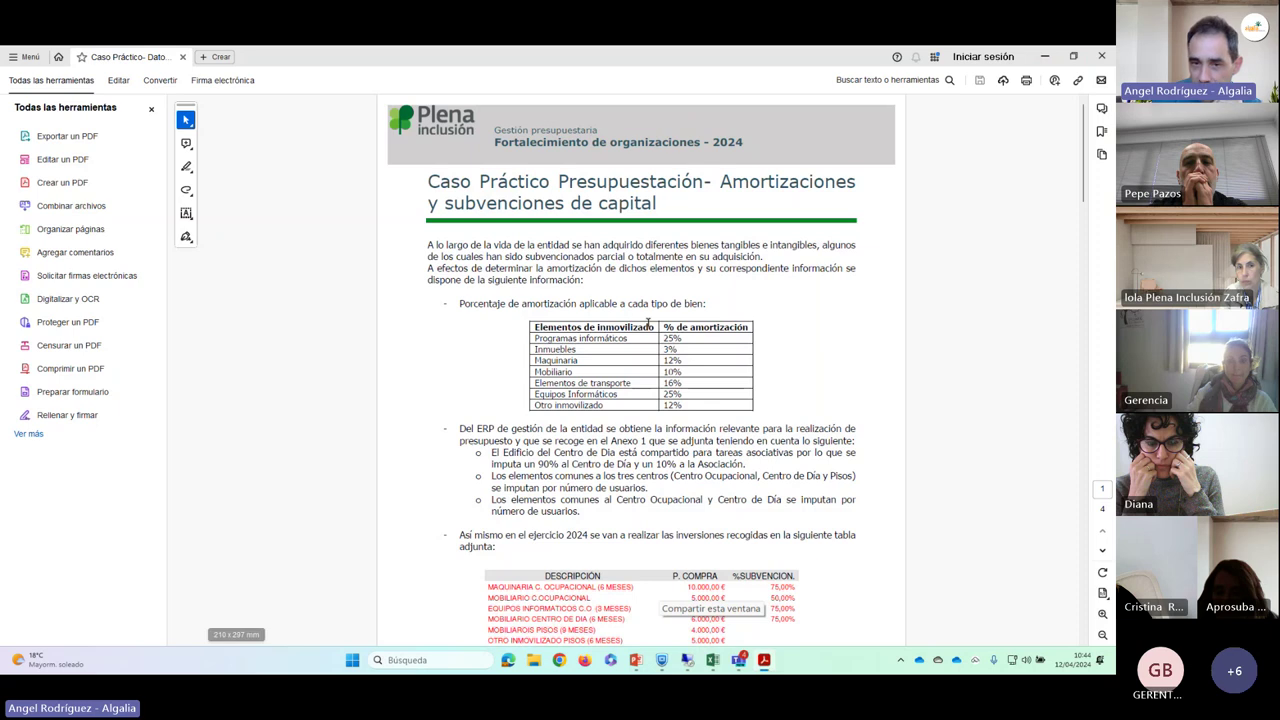
{"action": "scroll", "coordinate": [430, 375], "scroll_direction": "down", "scroll_amount": 5}
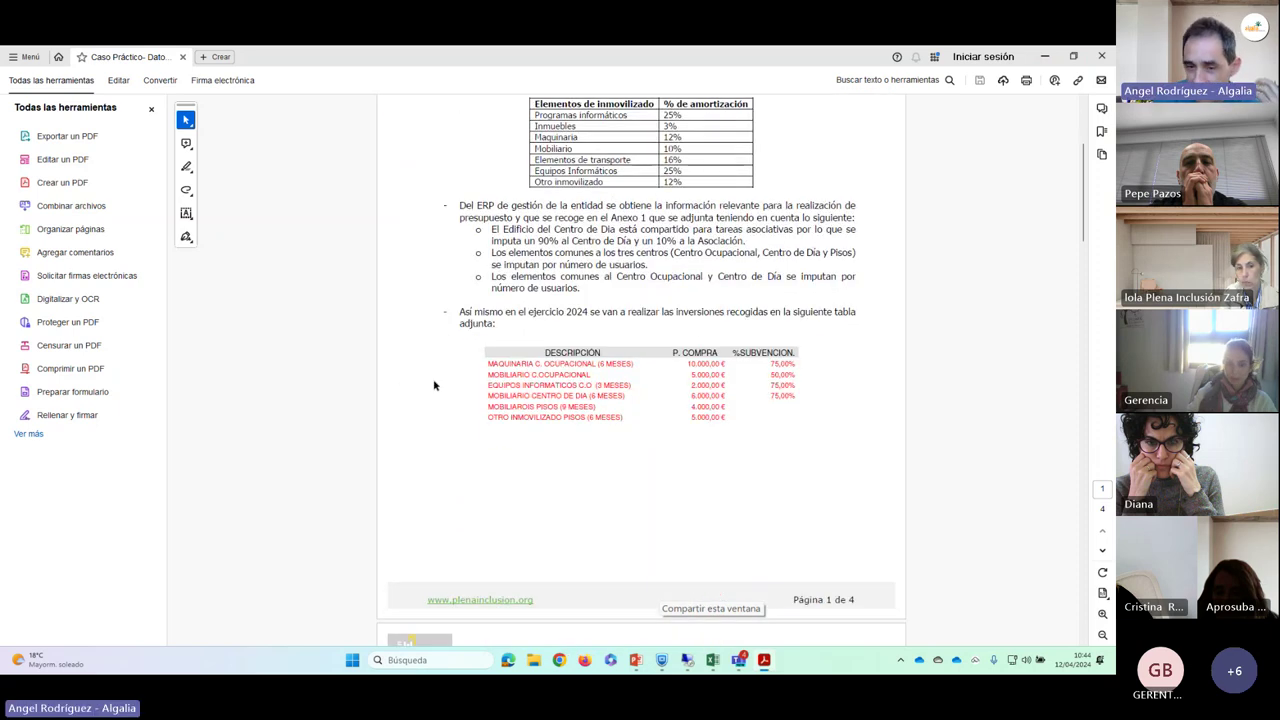
{"action": "scroll", "coordinate": [434, 385], "scroll_direction": "down", "scroll_amount": 15}
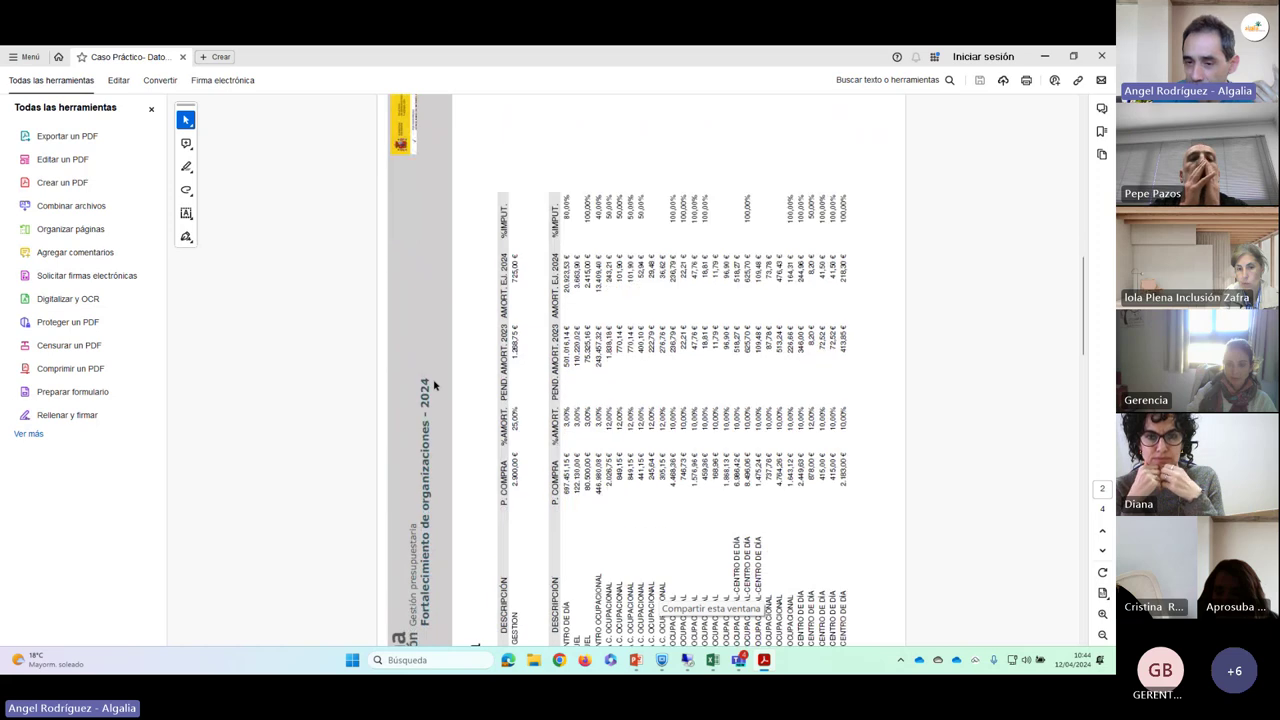
{"action": "scroll", "coordinate": [434, 385], "scroll_direction": "down", "scroll_amount": 3}
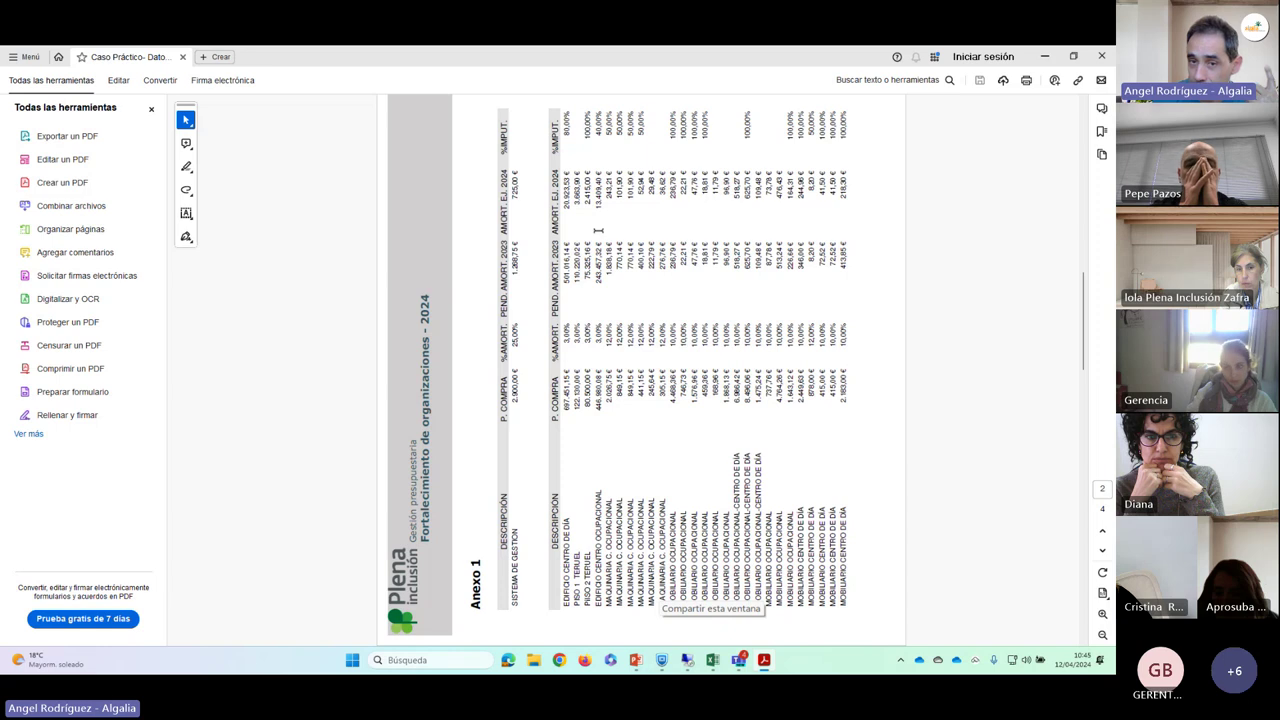
{"action": "scroll", "coordinate": [594, 364], "scroll_direction": "down", "scroll_amount": 10}
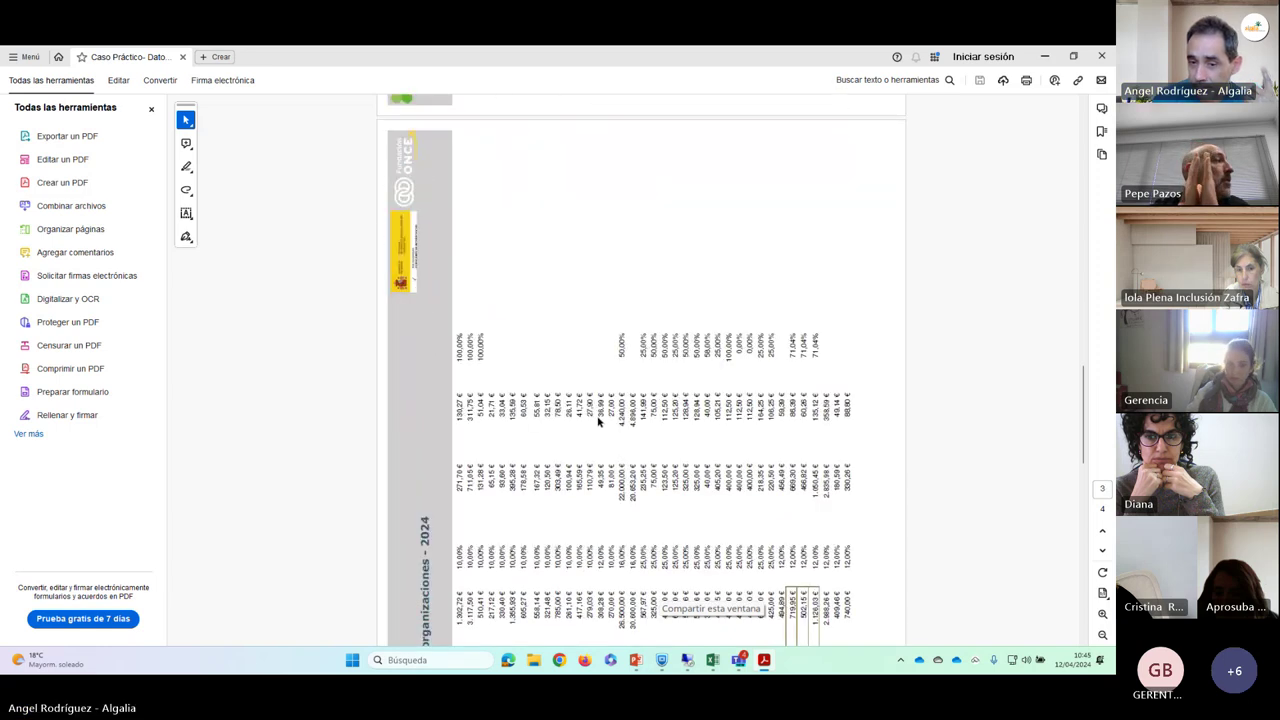
{"action": "scroll", "coordinate": [597, 416], "scroll_direction": "down", "scroll_amount": 3}
{"action": "scroll", "coordinate": [597, 416], "scroll_direction": "down", "scroll_amount": 6}
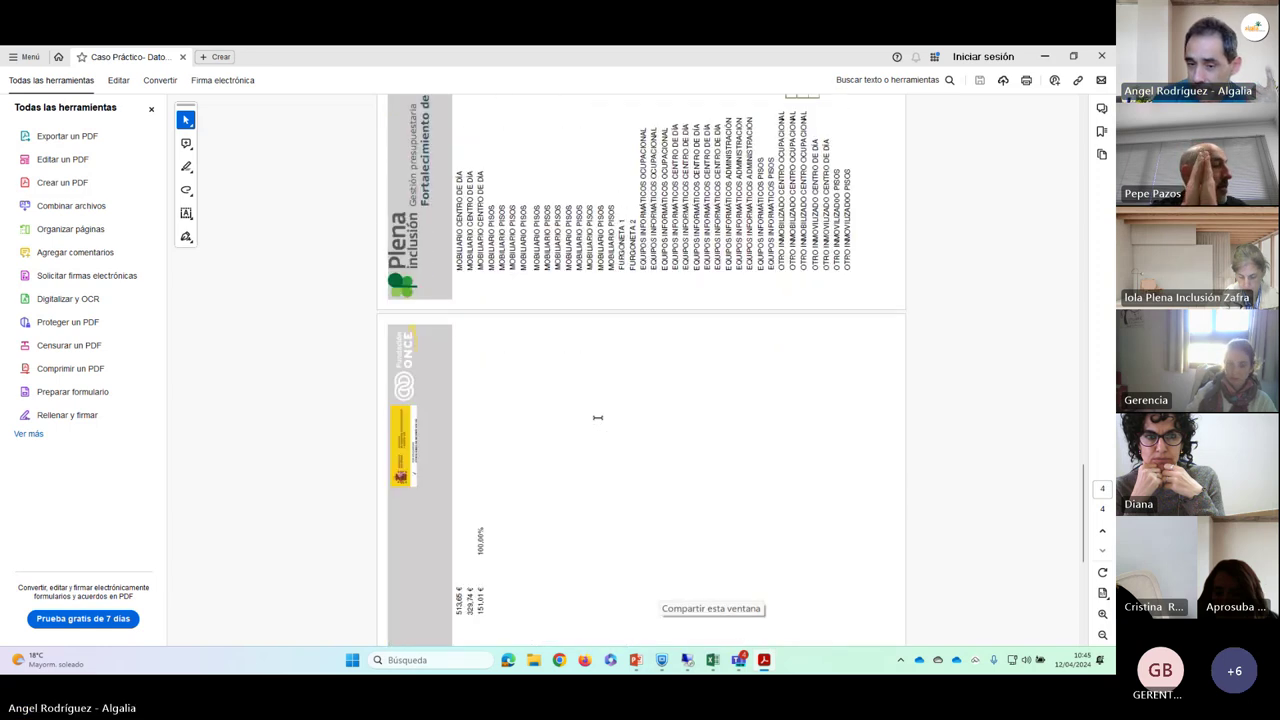
- Return to the amortization percentages and 2024 investments table on the PDF's first page, and minimize the document
{"action": "scroll", "coordinate": [597, 418], "scroll_direction": "up", "scroll_amount": 12}
{"action": "scroll", "coordinate": [607, 421], "scroll_direction": "up", "scroll_amount": 15}
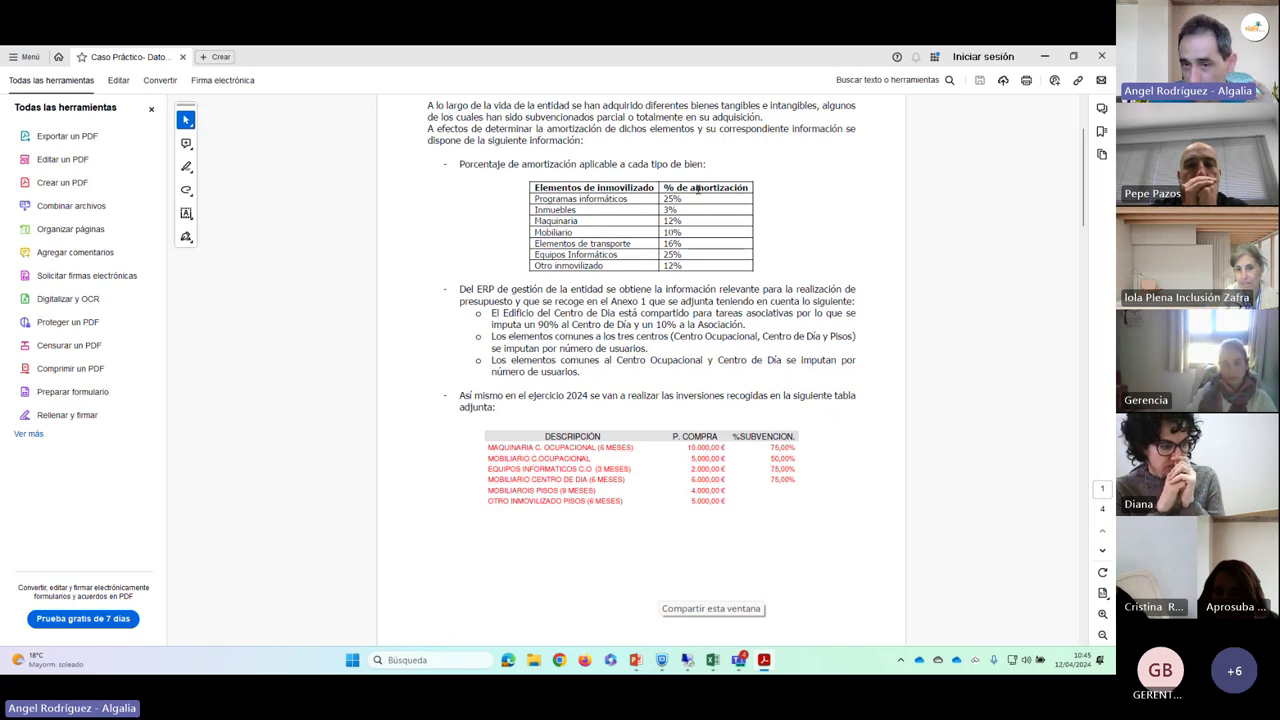
{"action": "scroll", "coordinate": [452, 230], "scroll_direction": "up", "scroll_amount": 1}
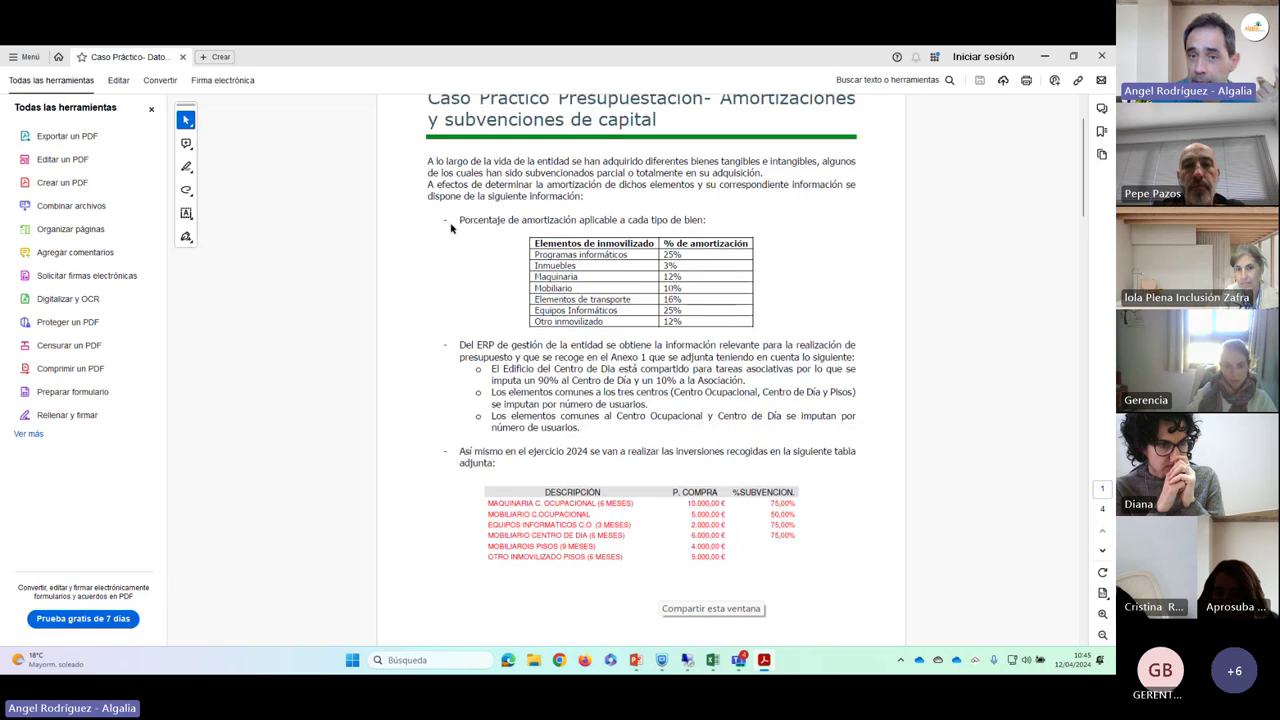
{"action": "left_click", "coordinate": [1046, 57]}
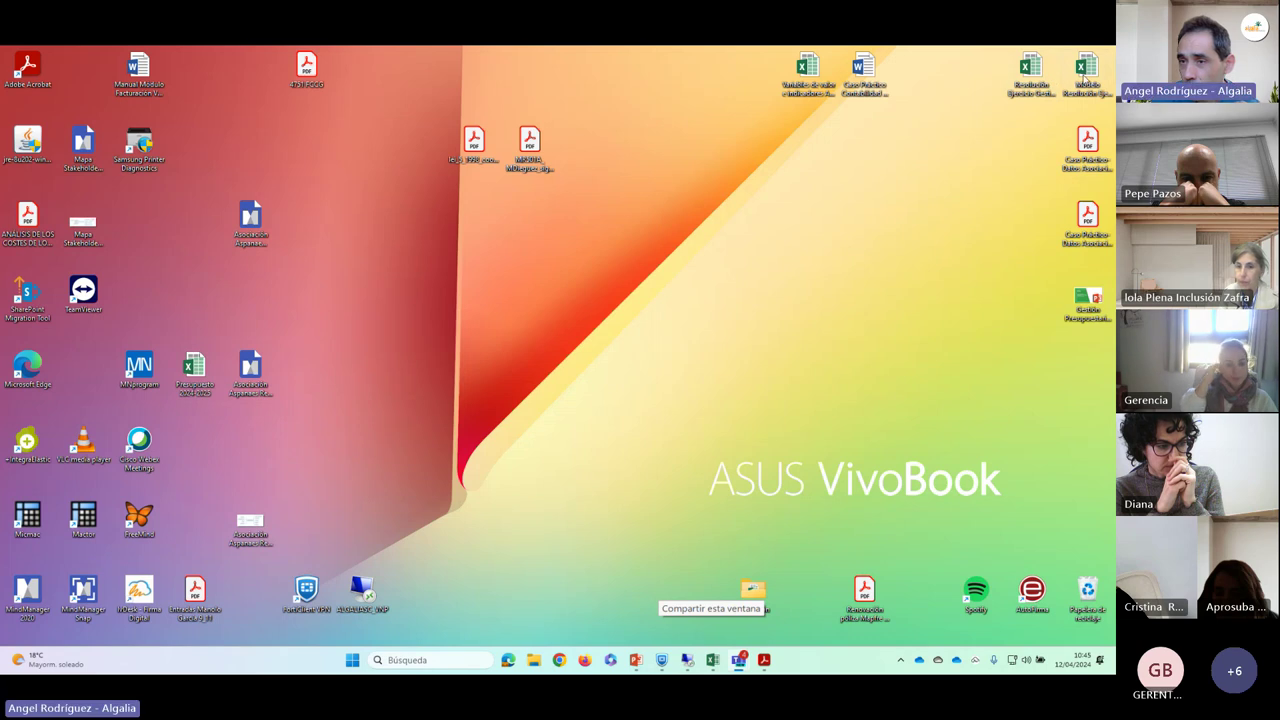
- Switch to the Modelo Resolución Ejercicio Gestión Presupuestaria workbook in Excel and review the Anexo Gastos sheet from account 600 through 653
{"action": "key", "text": "alt+Tab"}
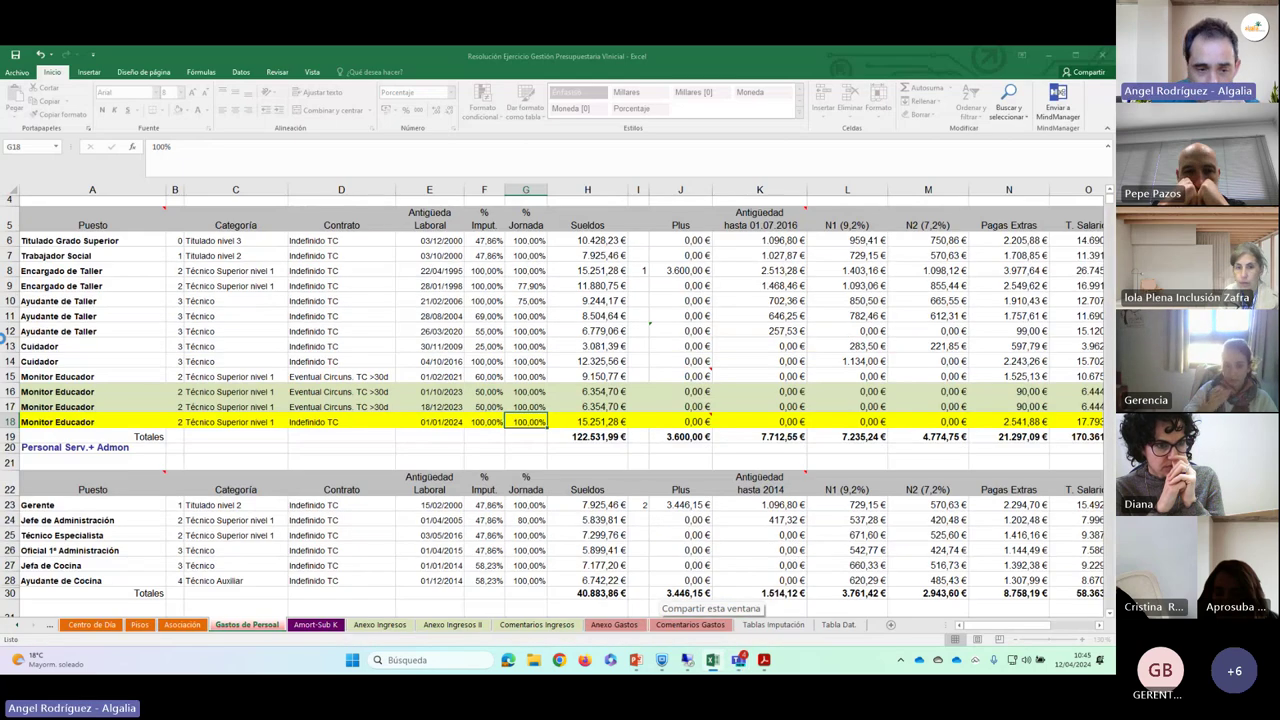
{"action": "key", "text": "alt+Tab"}
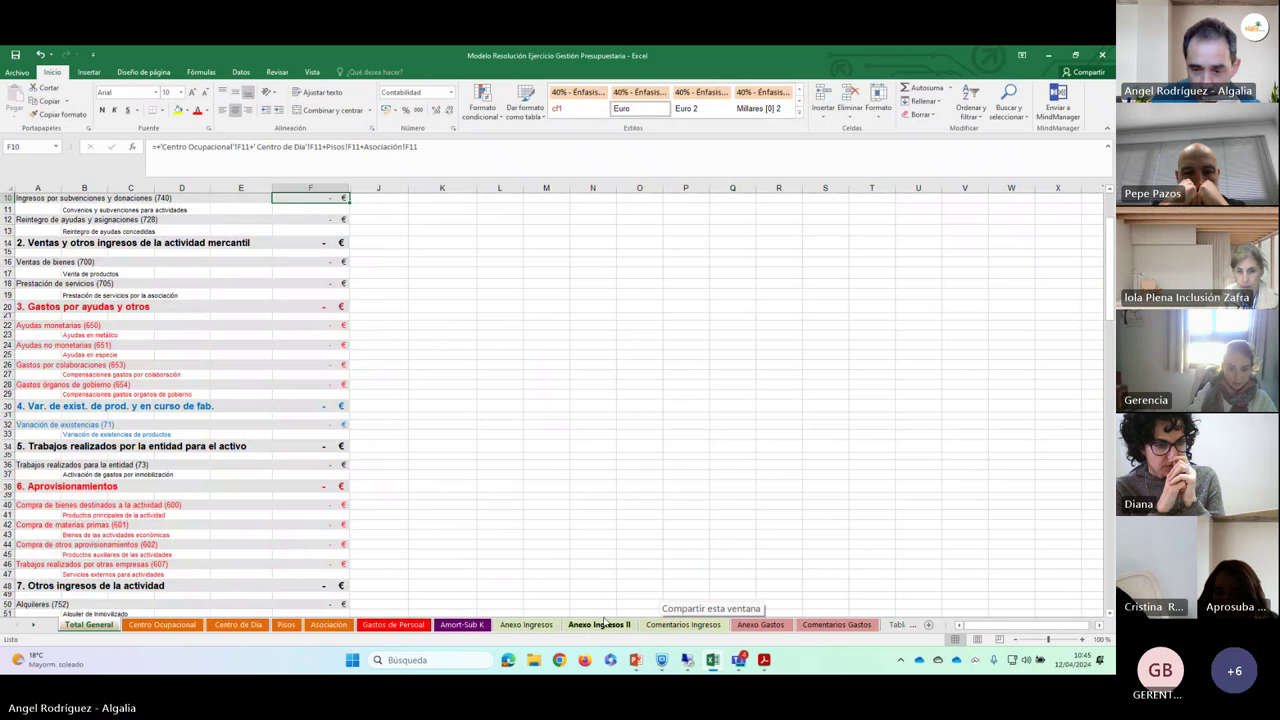
{"action": "left_click", "coordinate": [756, 627]}
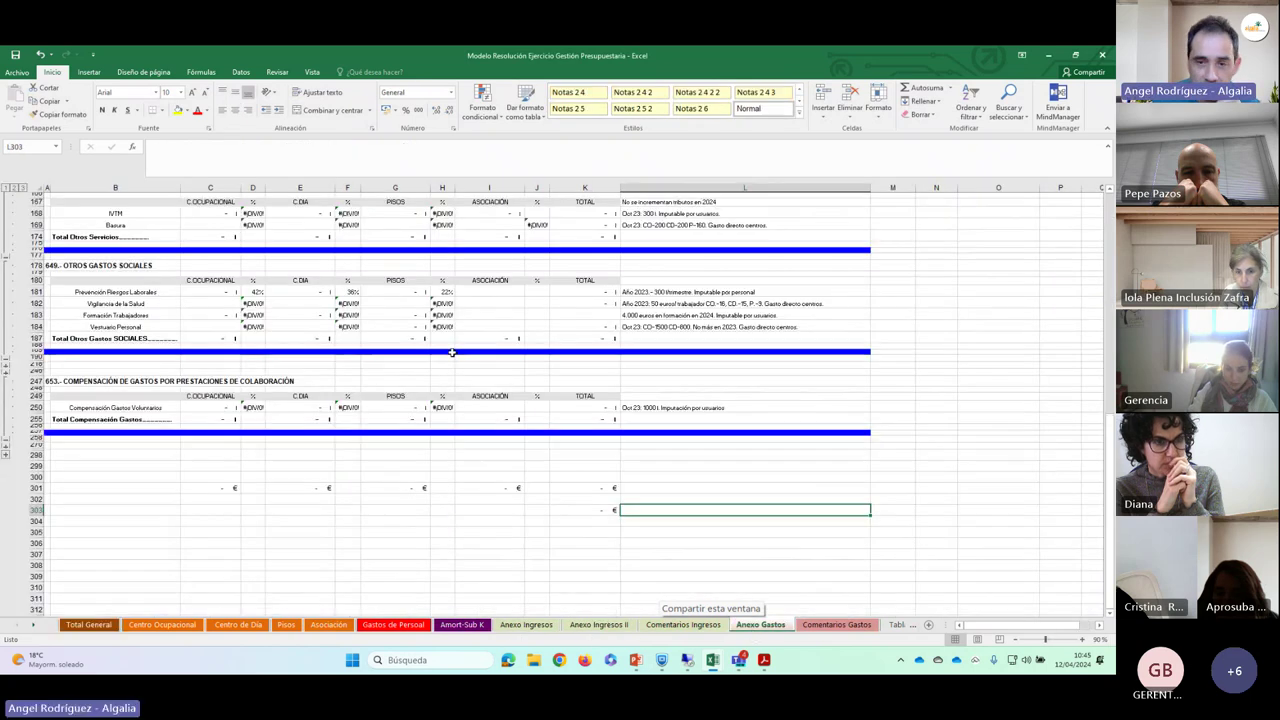
{"action": "scroll", "coordinate": [396, 343], "scroll_direction": "up", "scroll_amount": 15}
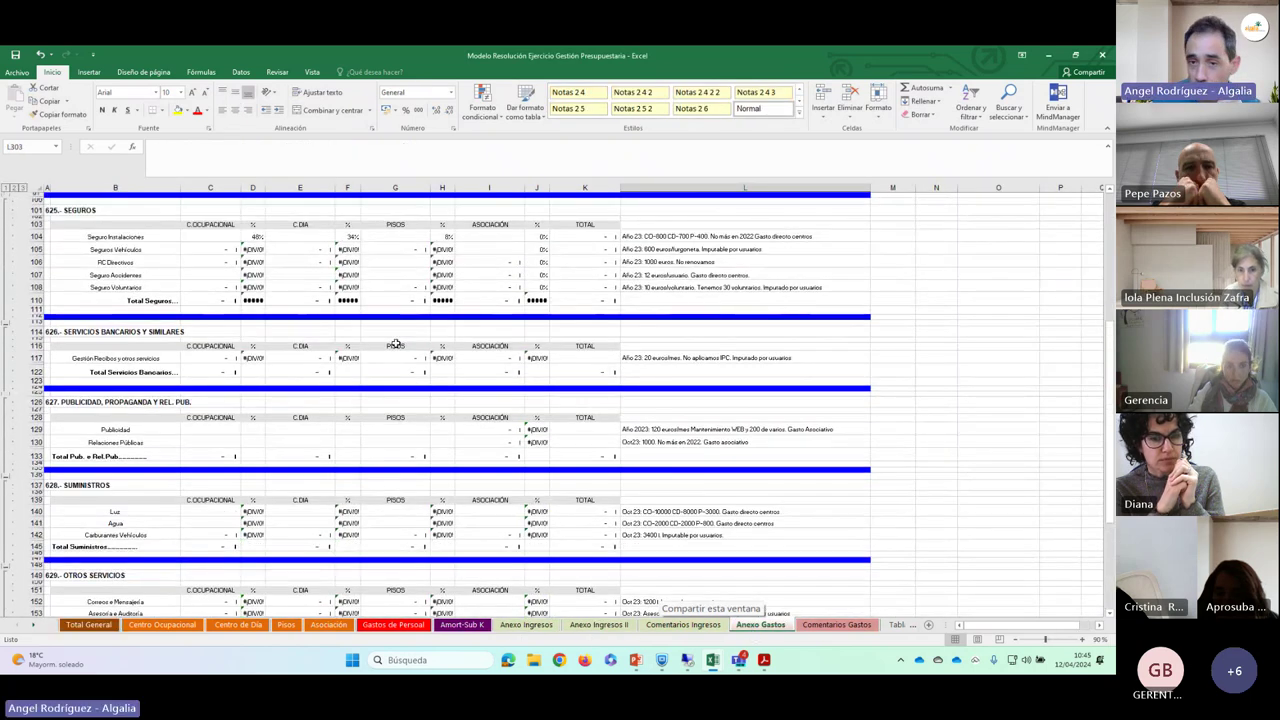
{"action": "scroll", "coordinate": [629, 320], "scroll_direction": "up", "scroll_amount": 15}
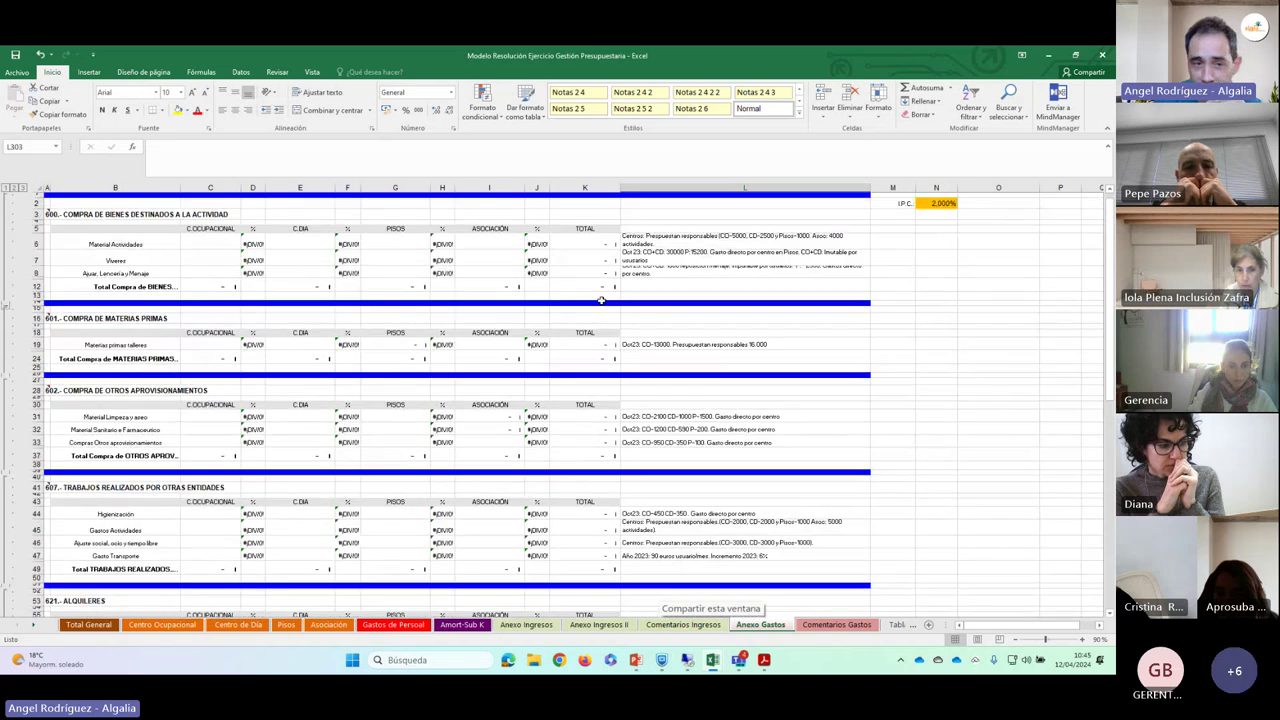
{"action": "scroll", "coordinate": [306, 367], "scroll_direction": "down", "scroll_amount": 20}
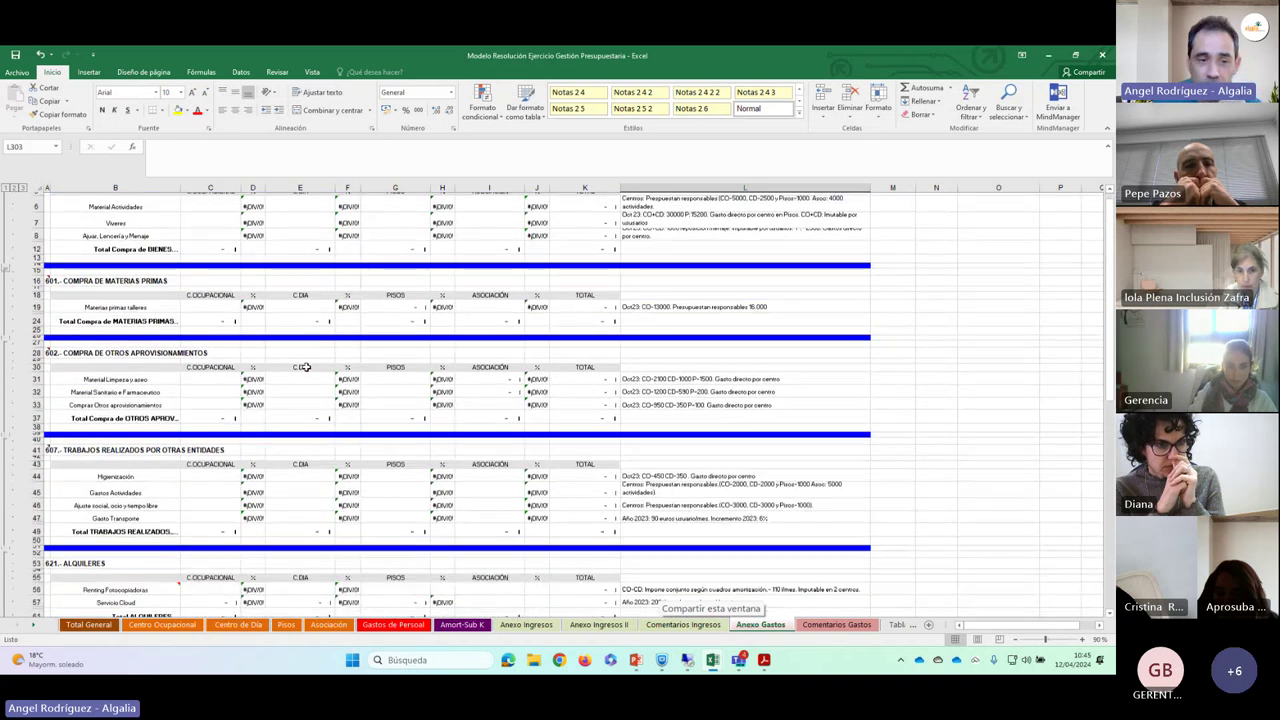
{"action": "scroll", "coordinate": [307, 371], "scroll_direction": "down", "scroll_amount": 10}
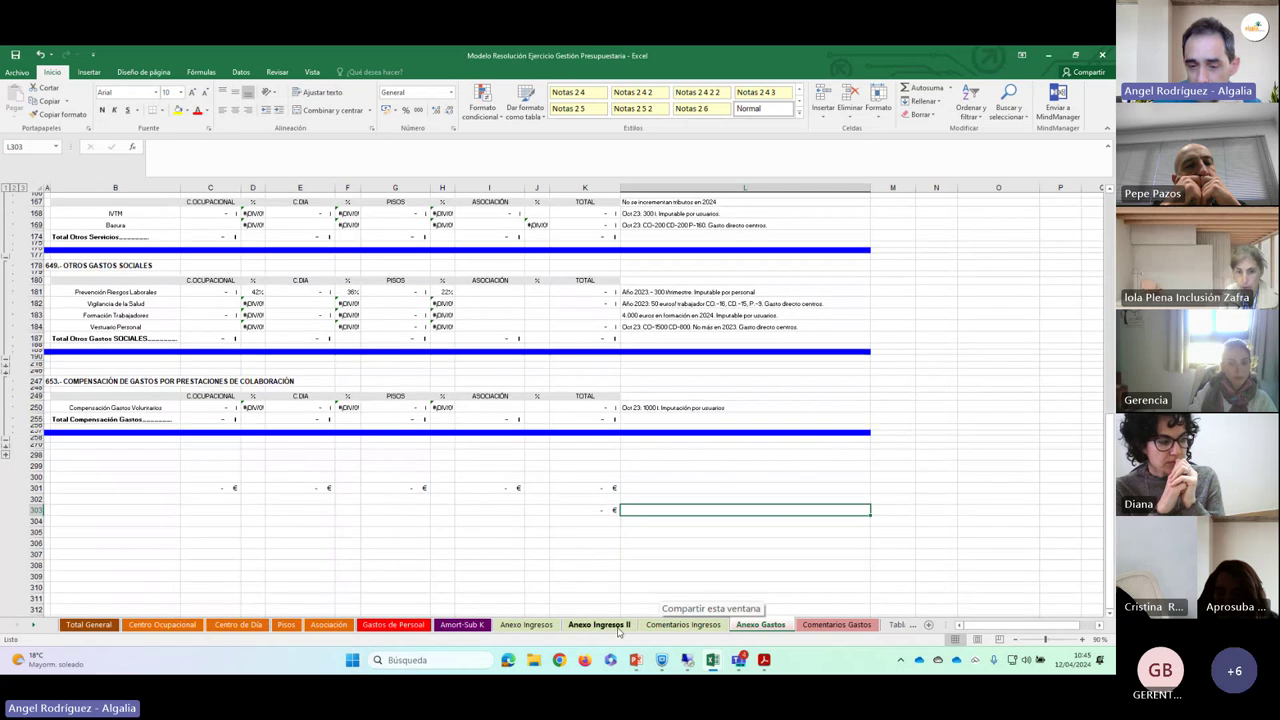
- Review the Amort-Sub K sheet from its first rows, examining the C. Ocupacional and Pisos amortization cells of row 14
{"action": "left_click", "coordinate": [462, 624]}
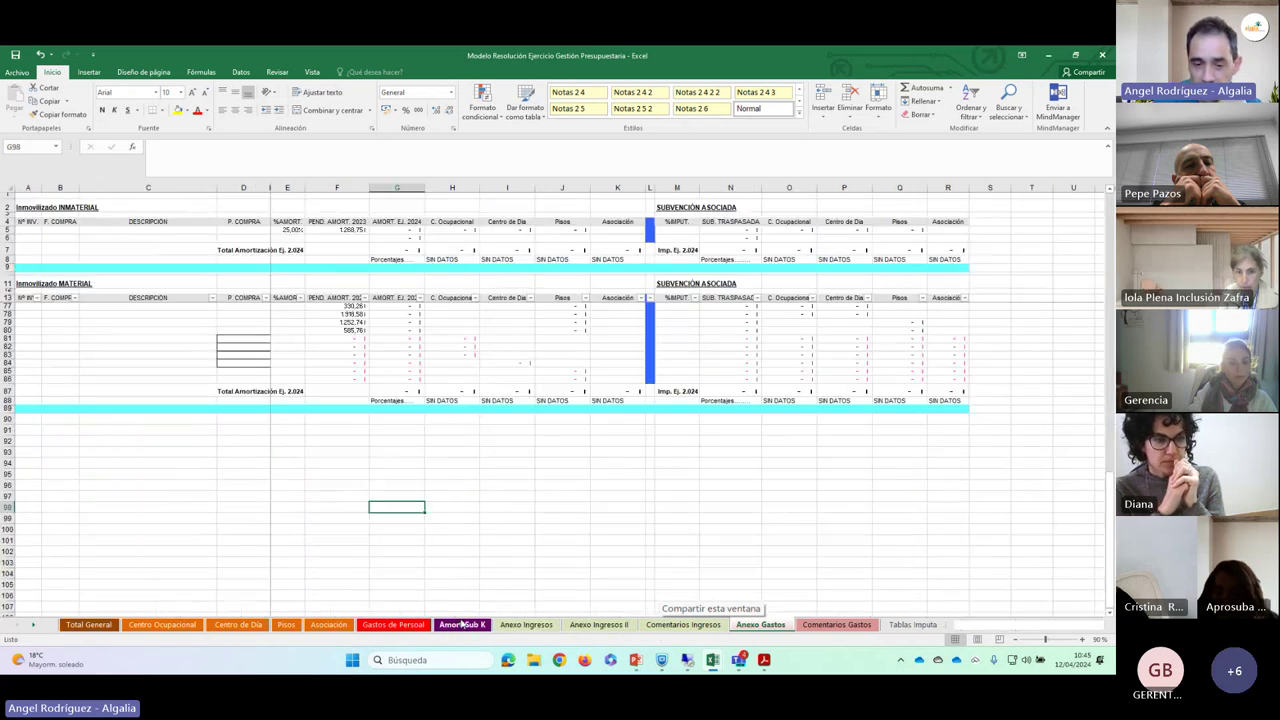
{"action": "scroll", "coordinate": [400, 255], "scroll_direction": "up", "scroll_amount": 5}
{"action": "scroll", "coordinate": [400, 255], "scroll_direction": "up", "scroll_amount": 14}
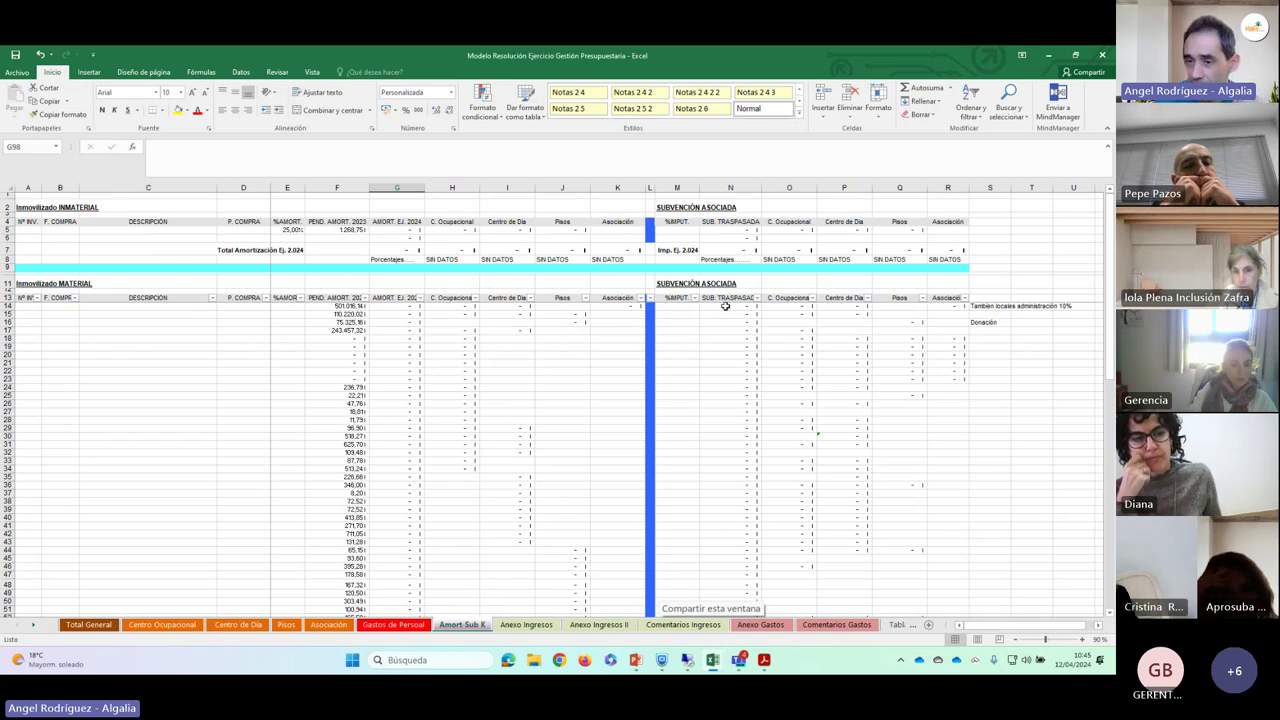
{"action": "left_click", "coordinate": [452, 306]}
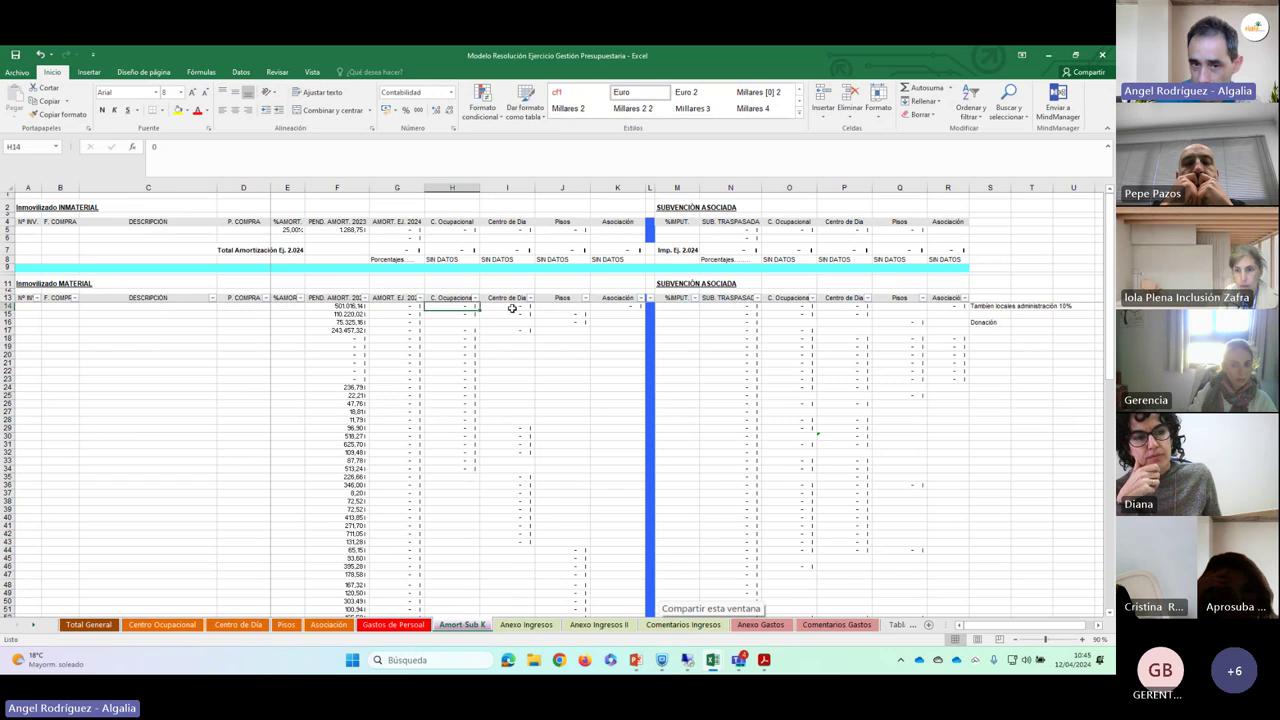
{"action": "left_click", "coordinate": [578, 306]}
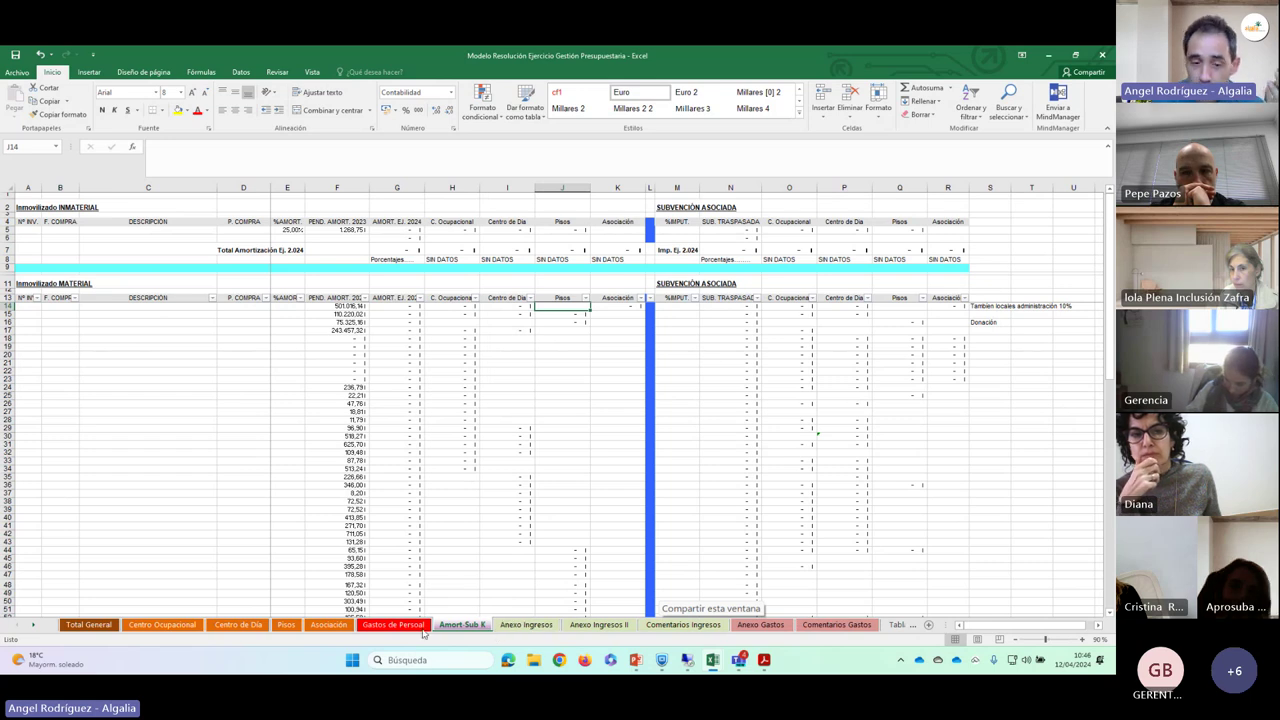
- Look through the Asociación, Pisos, Centro de Día, Centro Ocupacional and Total General budget sheets, and return to Amort-Sub K
{"action": "left_click", "coordinate": [326, 625]}
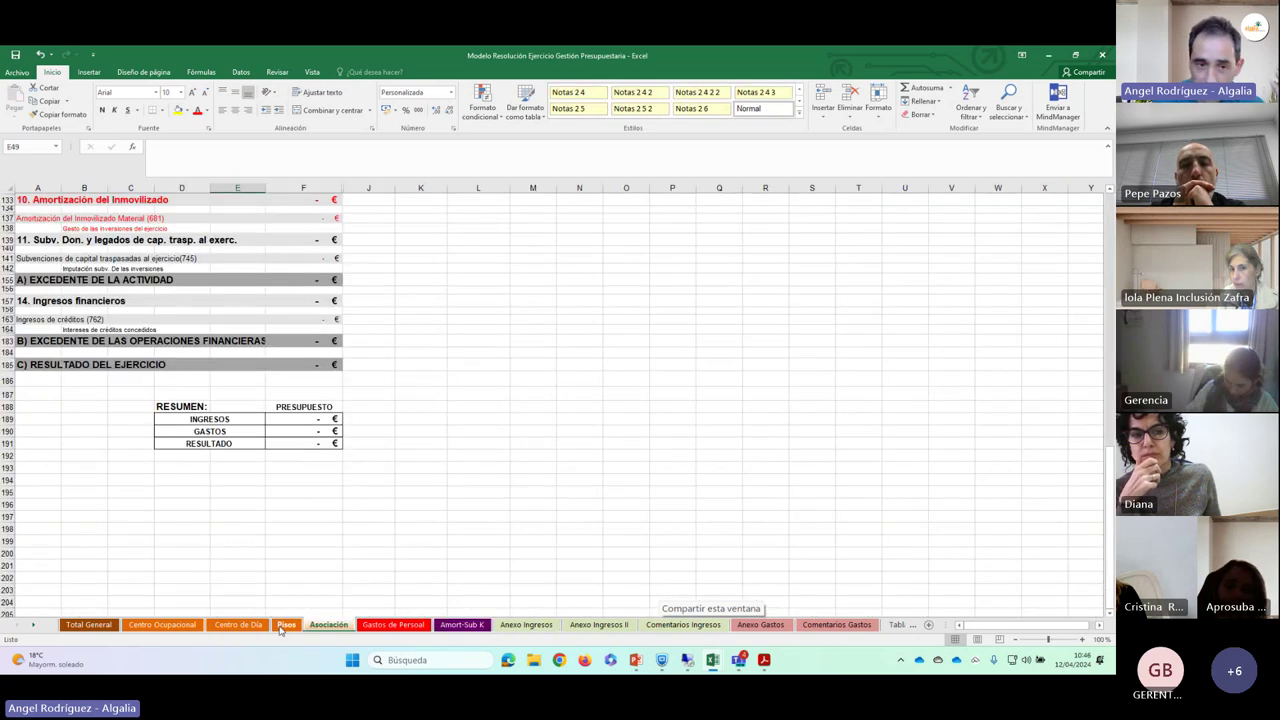
{"action": "left_click", "coordinate": [286, 625]}
{"action": "left_click", "coordinate": [170, 625]}
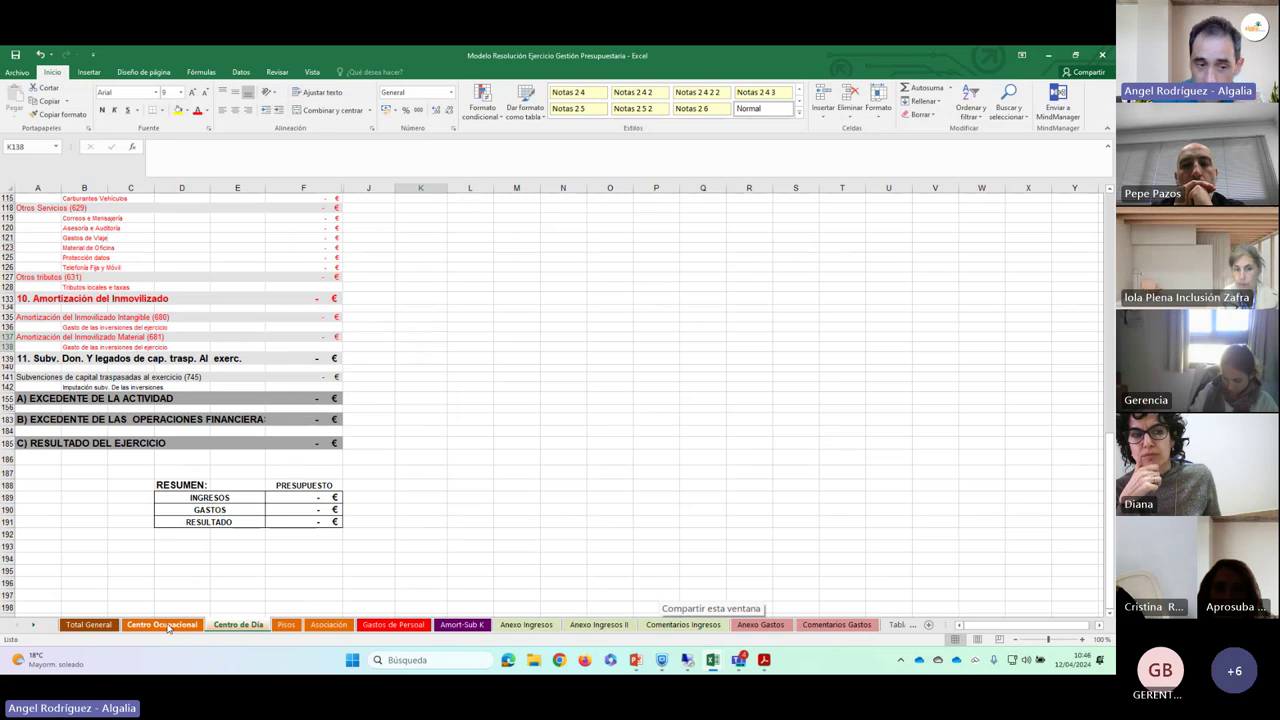
{"action": "left_click", "coordinate": [85, 625]}
{"action": "left_click", "coordinate": [165, 625]}
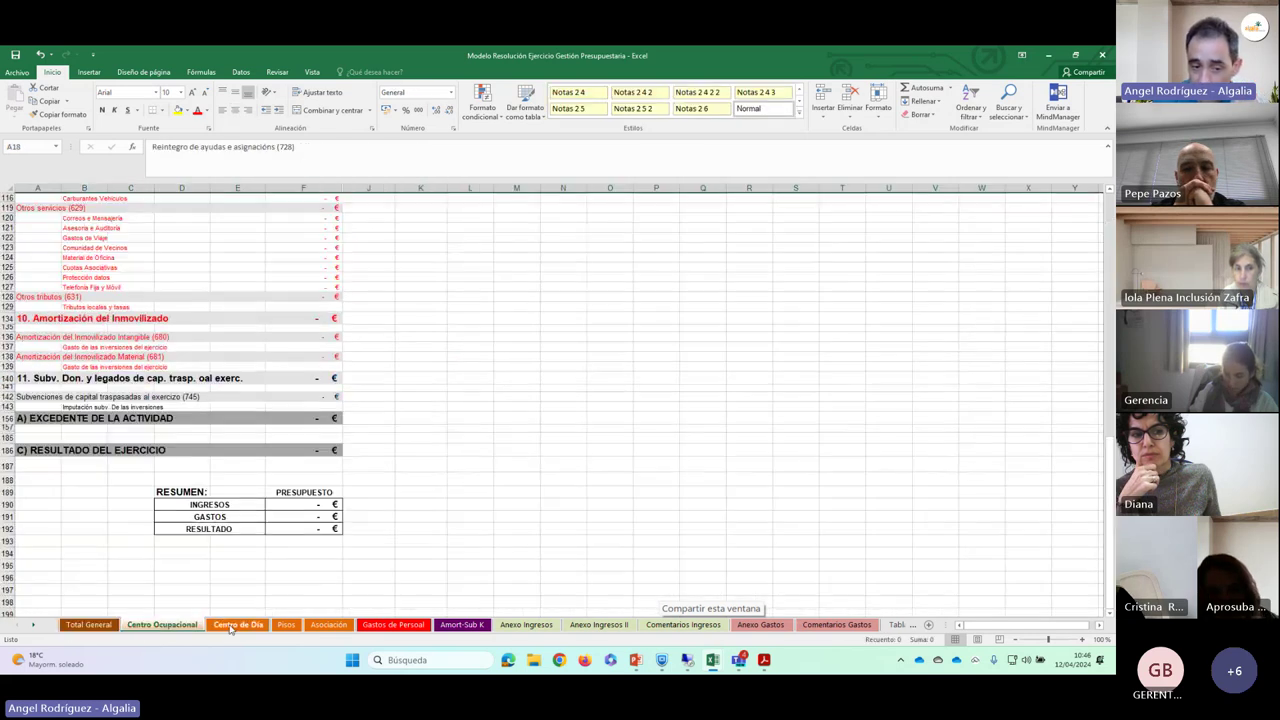
{"action": "left_click", "coordinate": [250, 625]}
{"action": "left_click", "coordinate": [286, 625]}
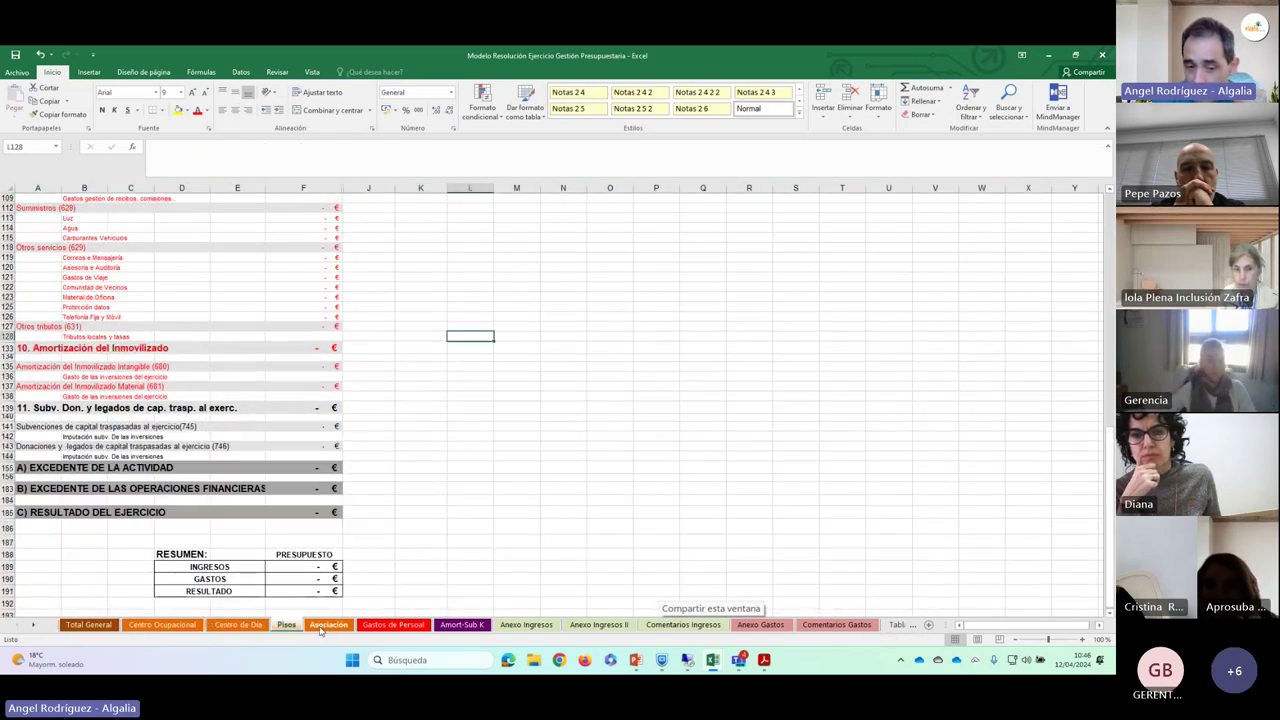
{"action": "left_click", "coordinate": [328, 625]}
{"action": "left_click", "coordinate": [526, 625]}
{"action": "left_click", "coordinate": [462, 625]}
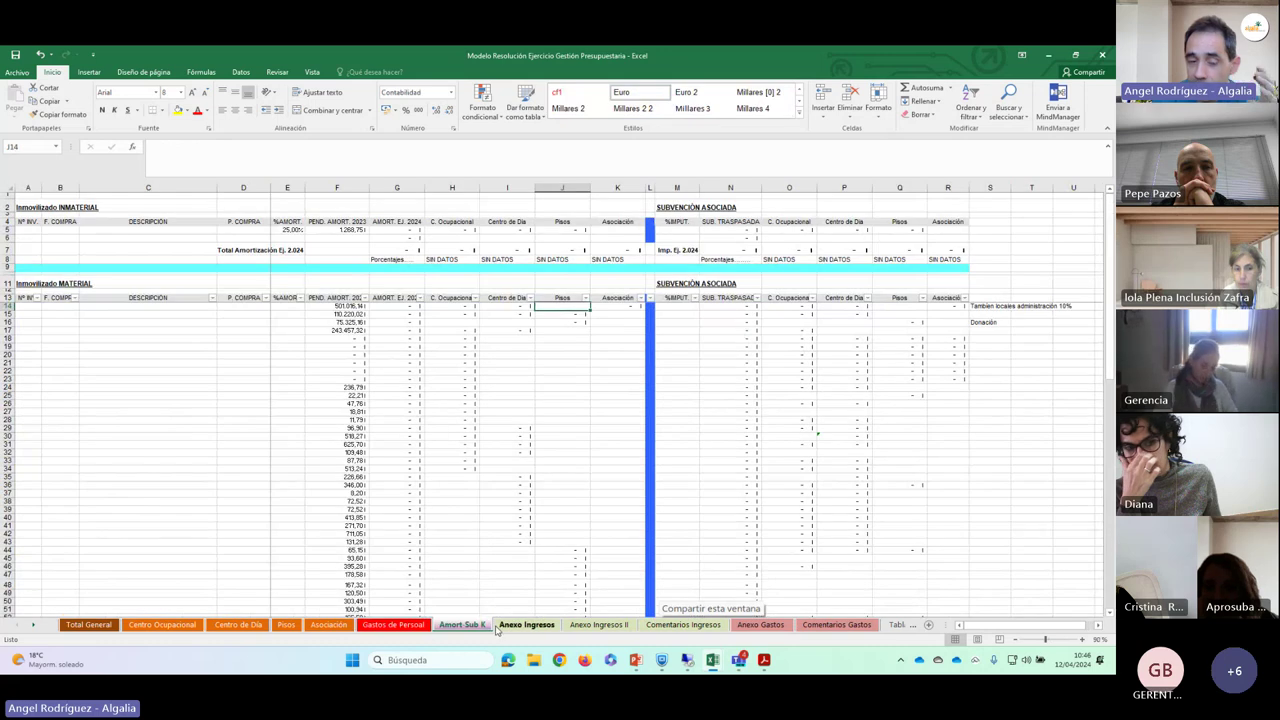
- Review the amortization and subsidy lines in the individual centre budget sheets again, finishing on the consolidated Total General sheet
{"action": "left_click", "coordinate": [328, 625]}
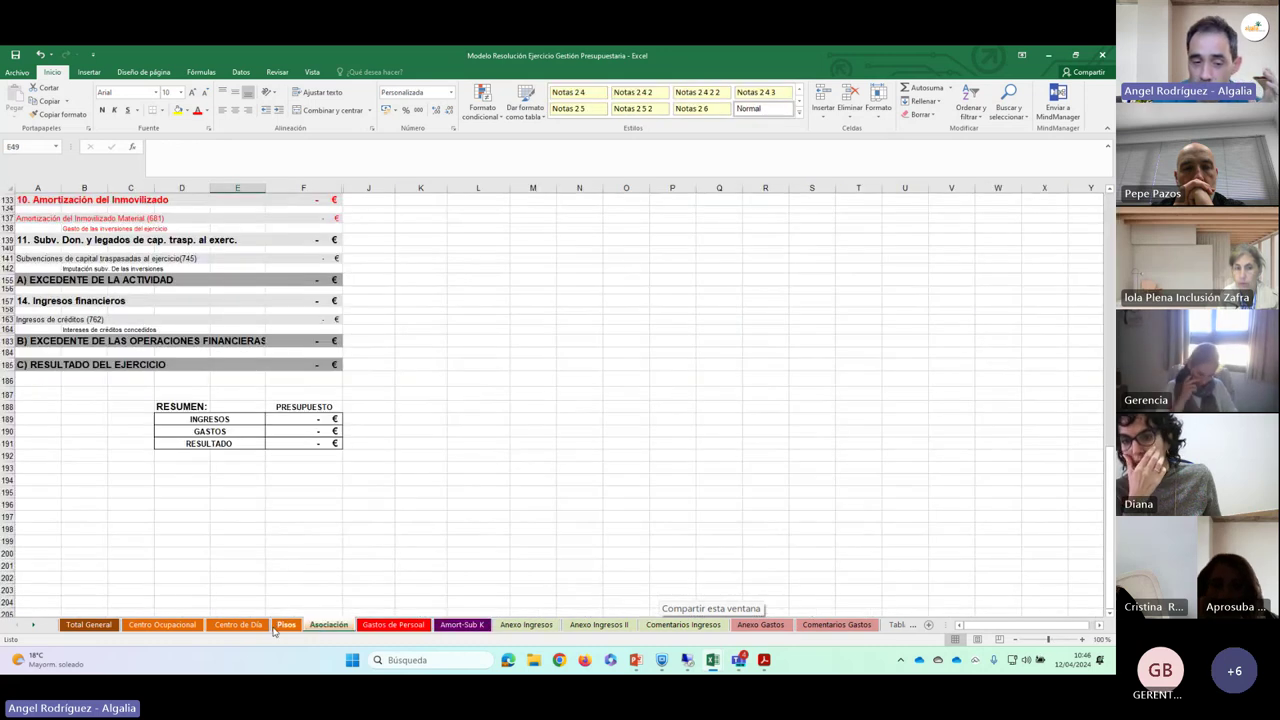
{"action": "left_click", "coordinate": [240, 625]}
{"action": "left_click", "coordinate": [162, 625]}
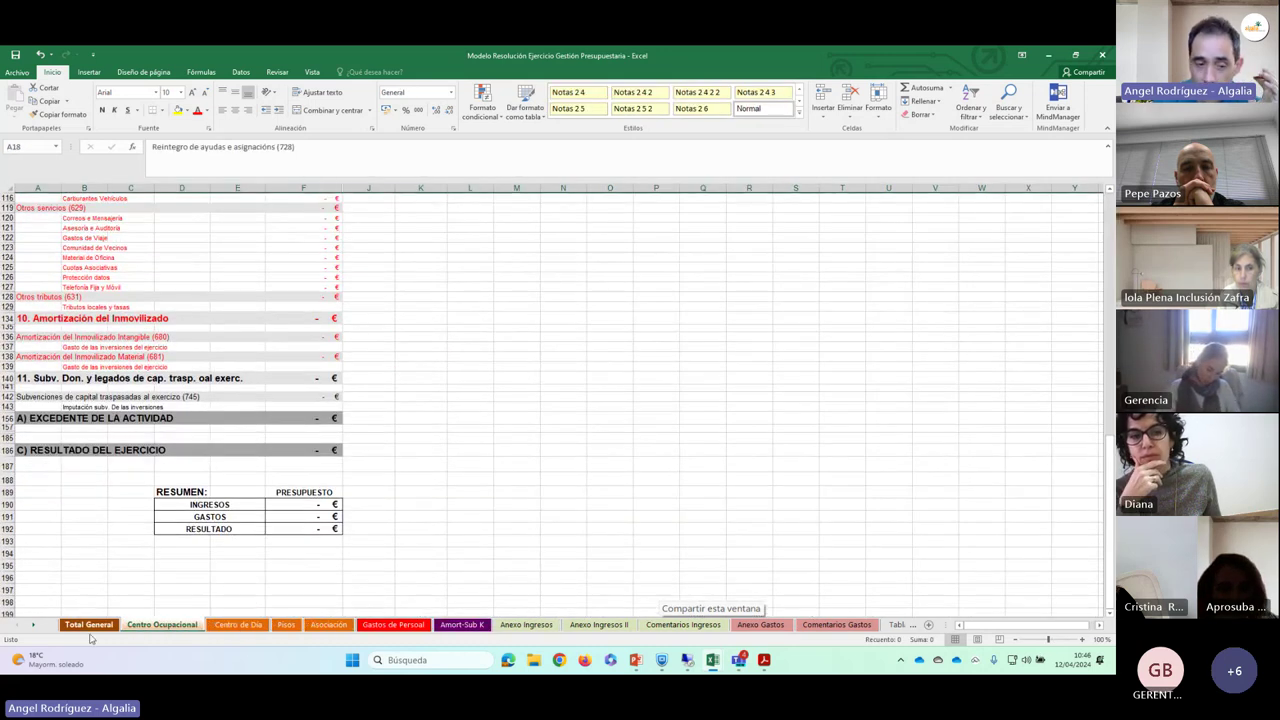
{"action": "left_click", "coordinate": [88, 625]}
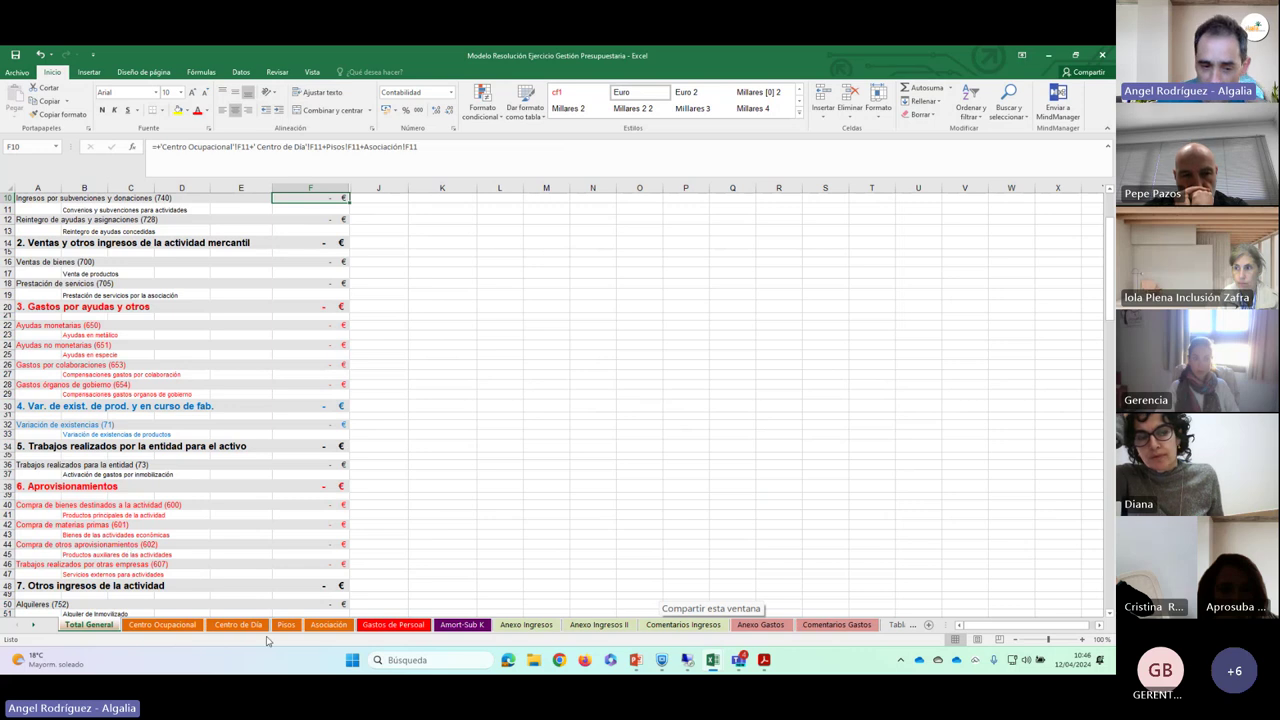
{"action": "left_click", "coordinate": [322, 625]}
{"action": "left_click", "coordinate": [236, 625]}
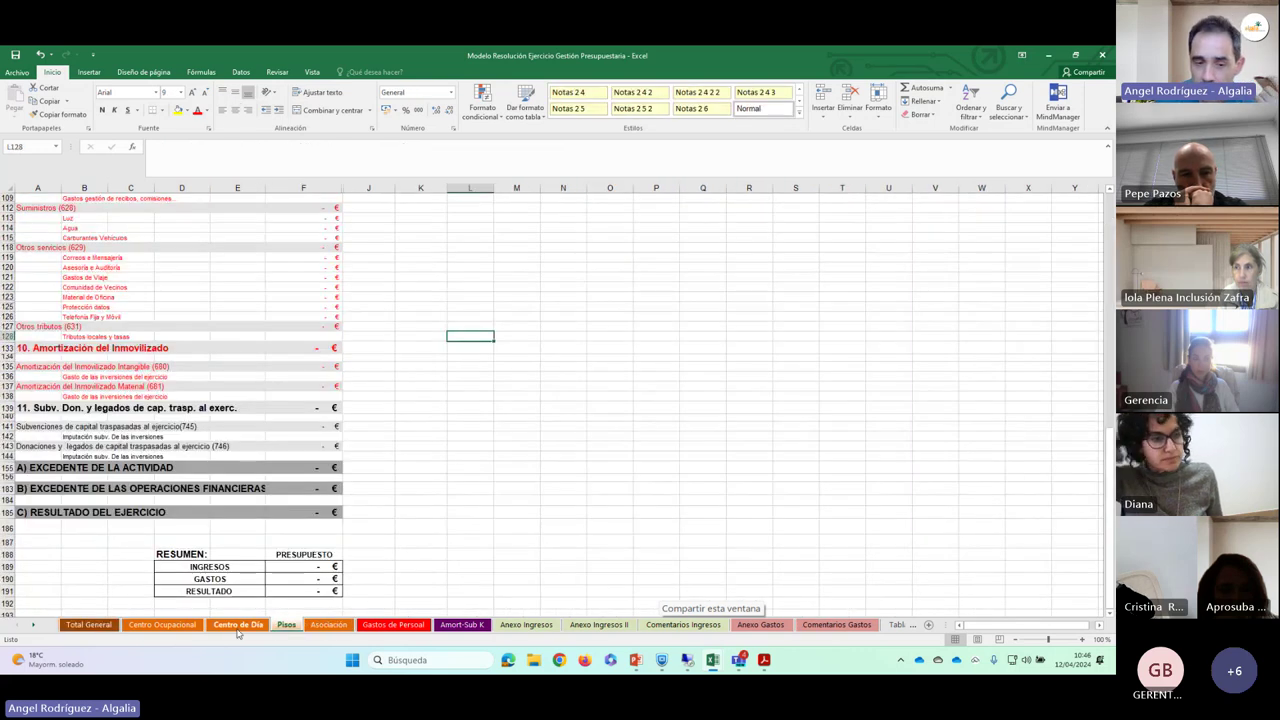
{"action": "left_click", "coordinate": [170, 625]}
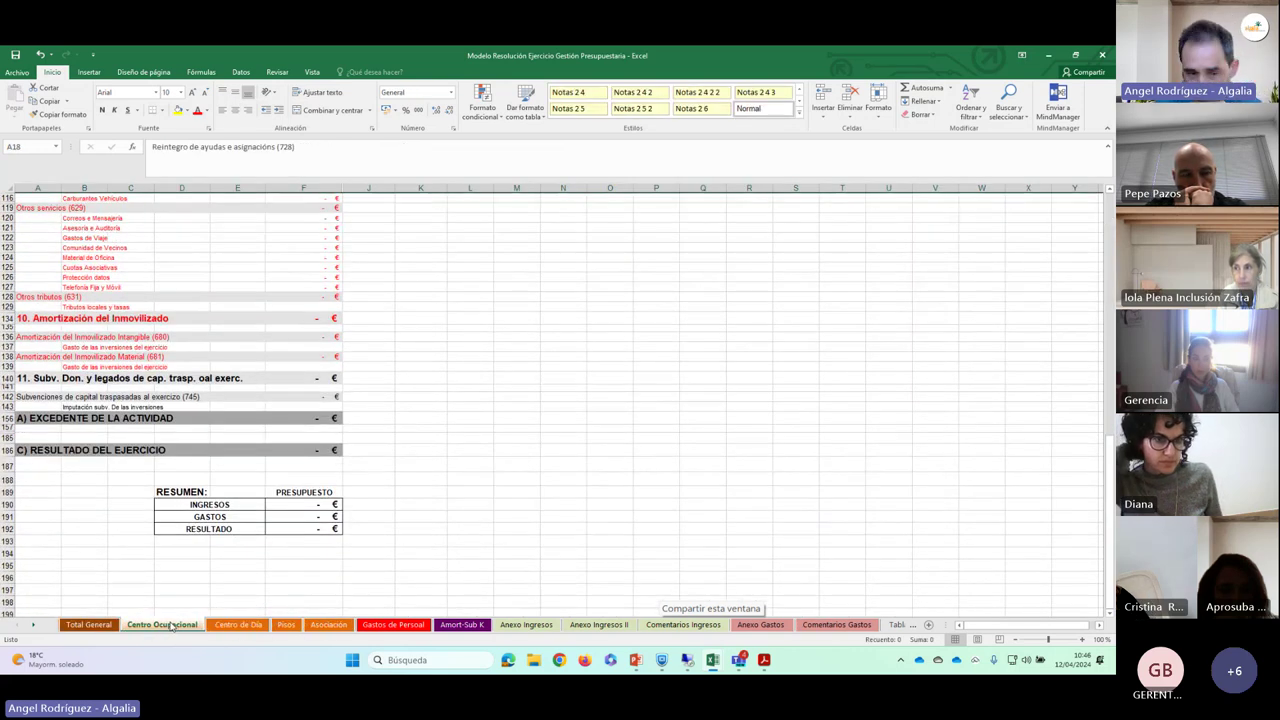
{"action": "left_click", "coordinate": [105, 629]}
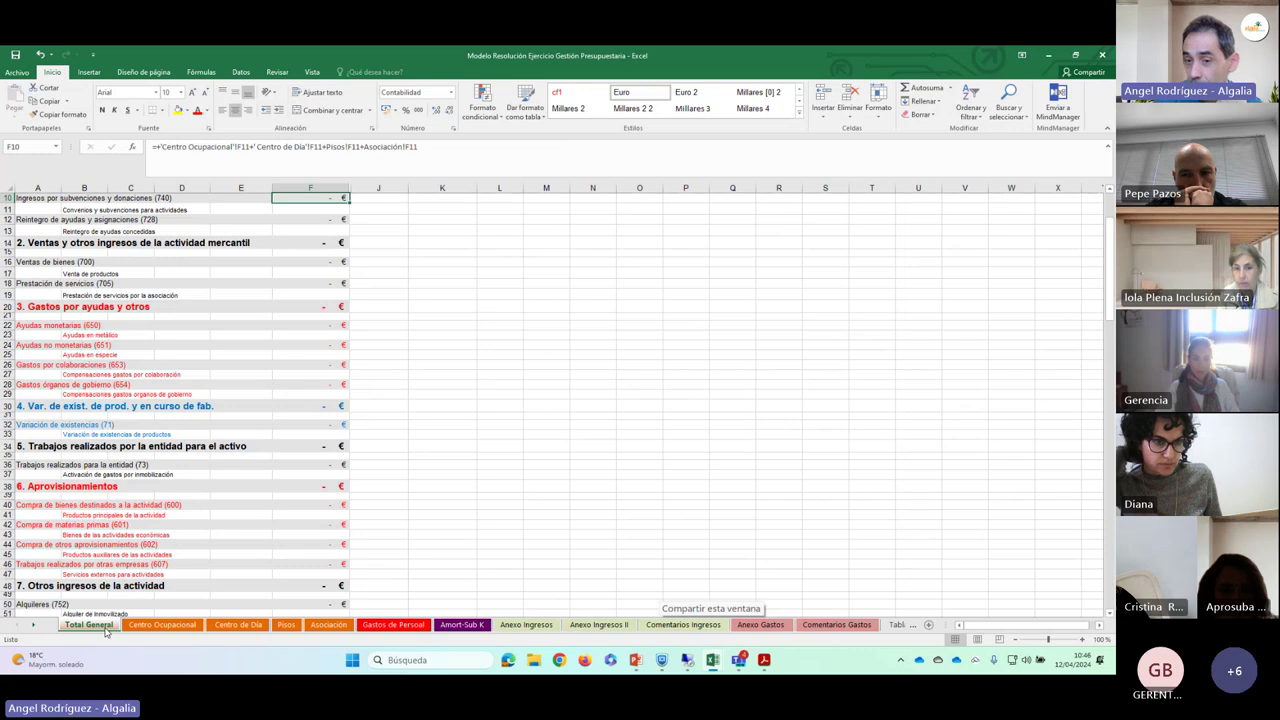